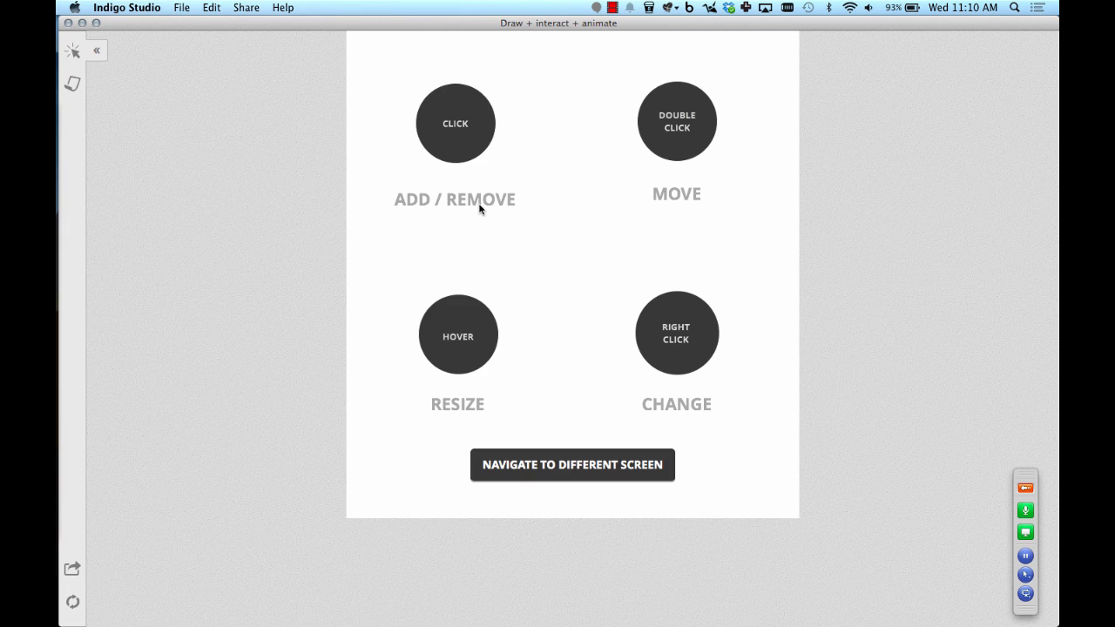
# Test the Add / Remove interaction repeatedly in the running prototype, showing and hiding the extra circles
pyautogui.click(460, 148)
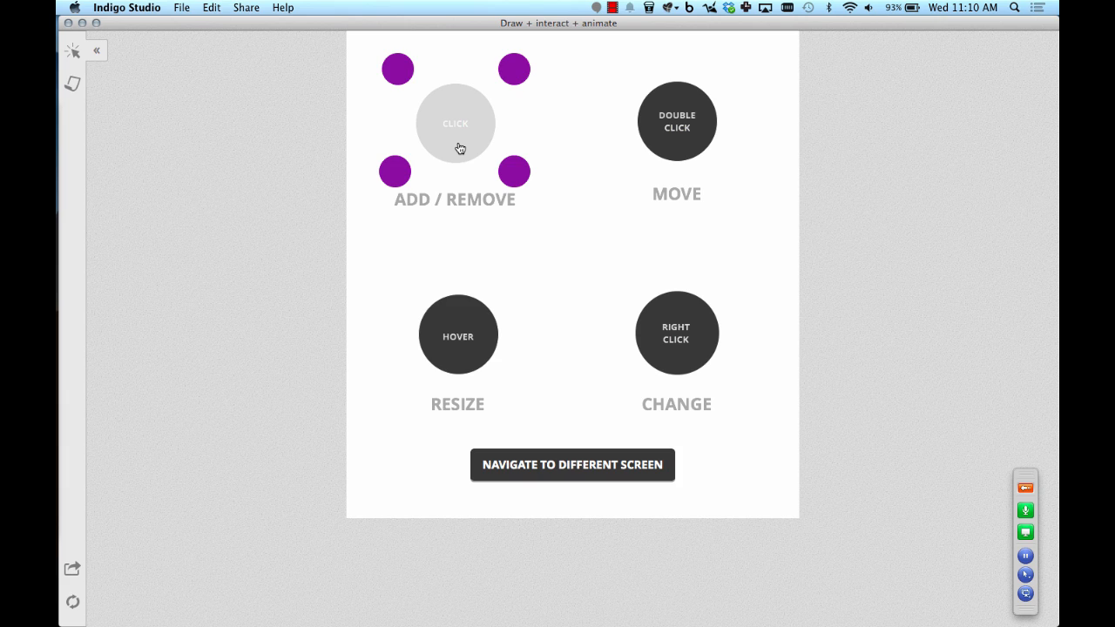
pyautogui.click(460, 148)
pyautogui.click(460, 149)
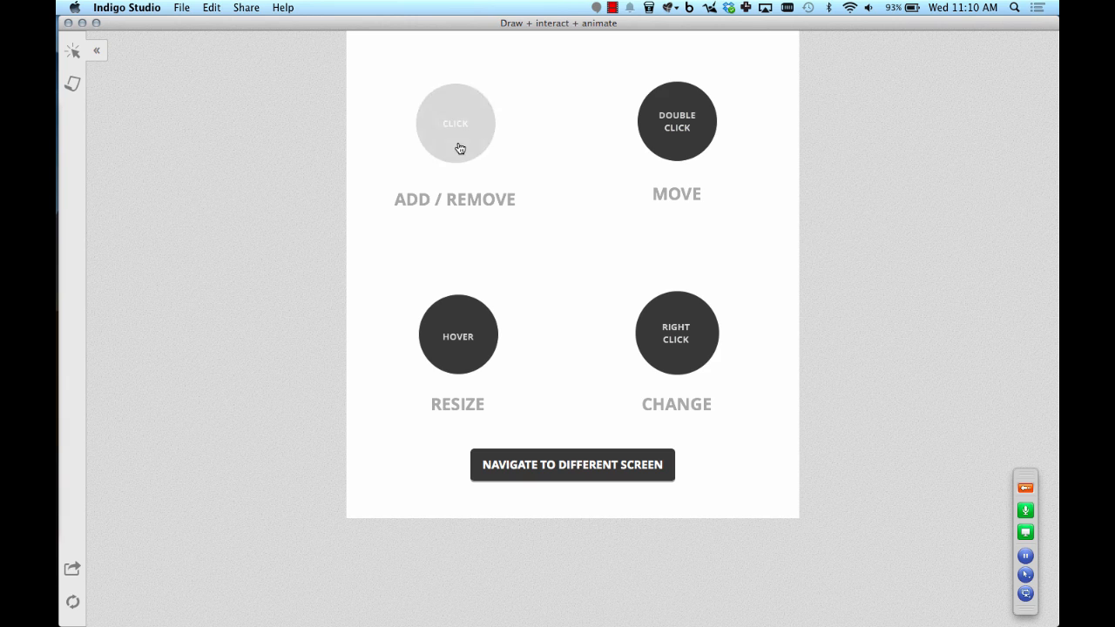
pyautogui.click(460, 149)
pyautogui.click(460, 148)
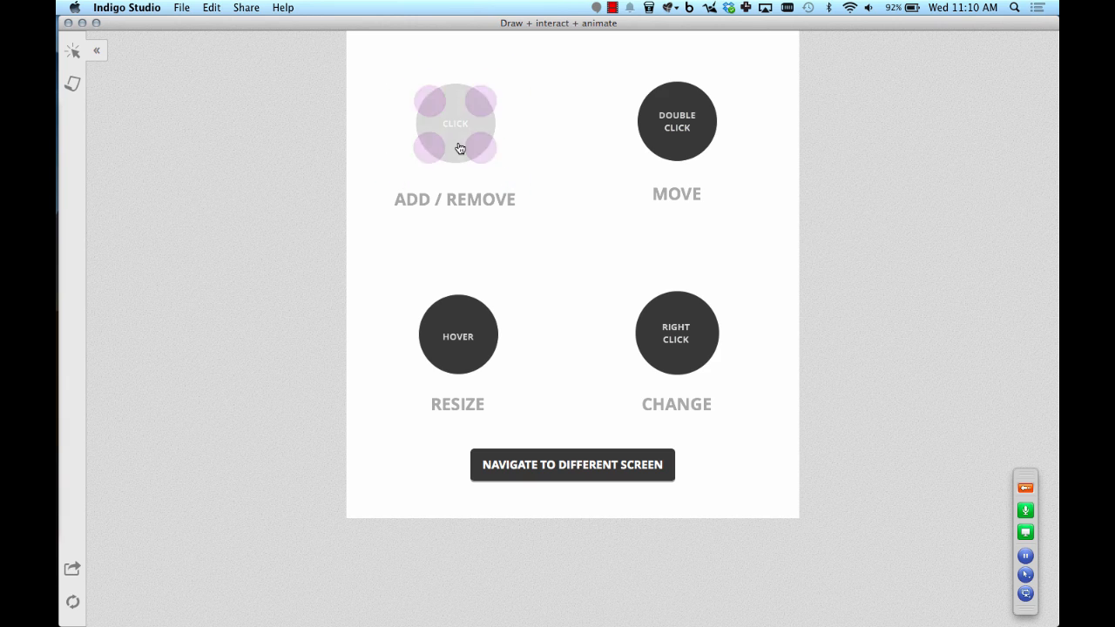
pyautogui.click(460, 148)
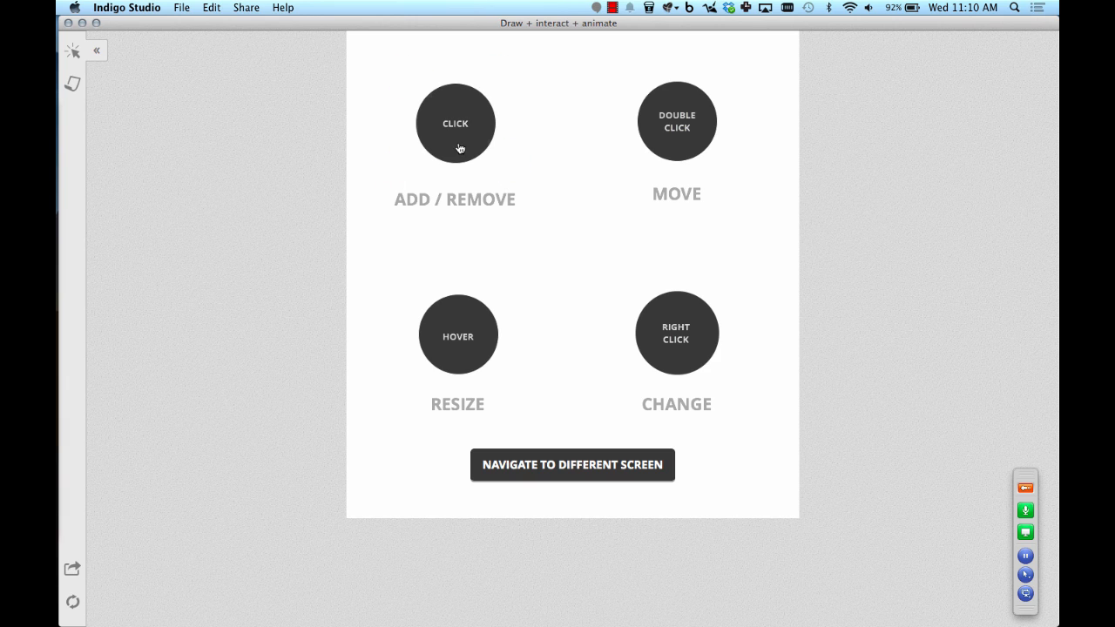
# Test the Move interaction and the Change interaction in the prototype, triggering each one and reversing it
pyautogui.doubleClick(683, 154)
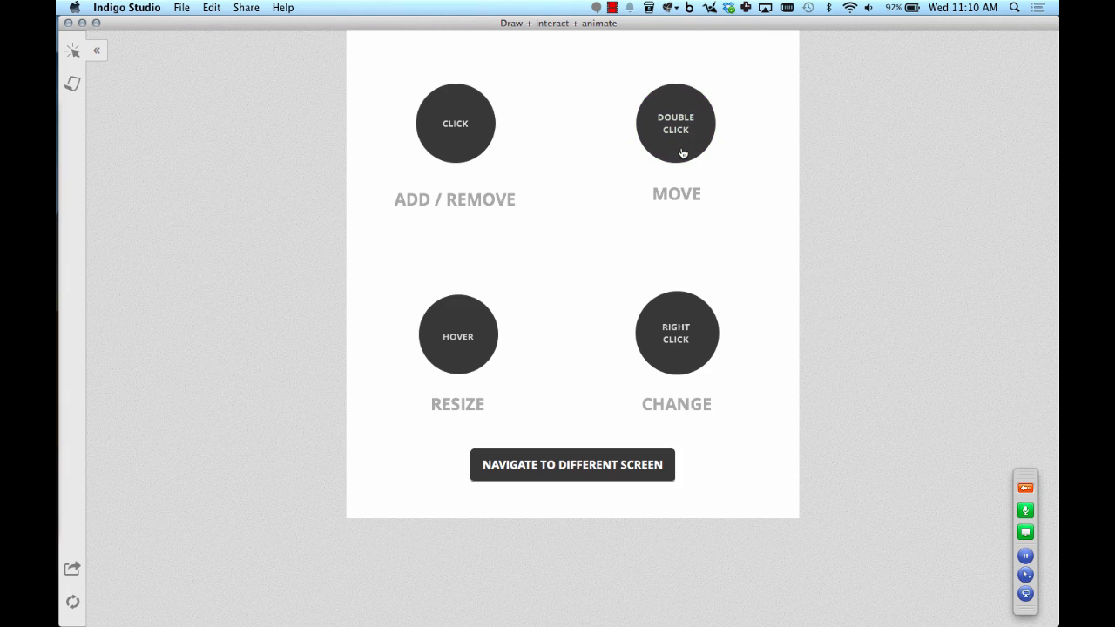
pyautogui.doubleClick(684, 154)
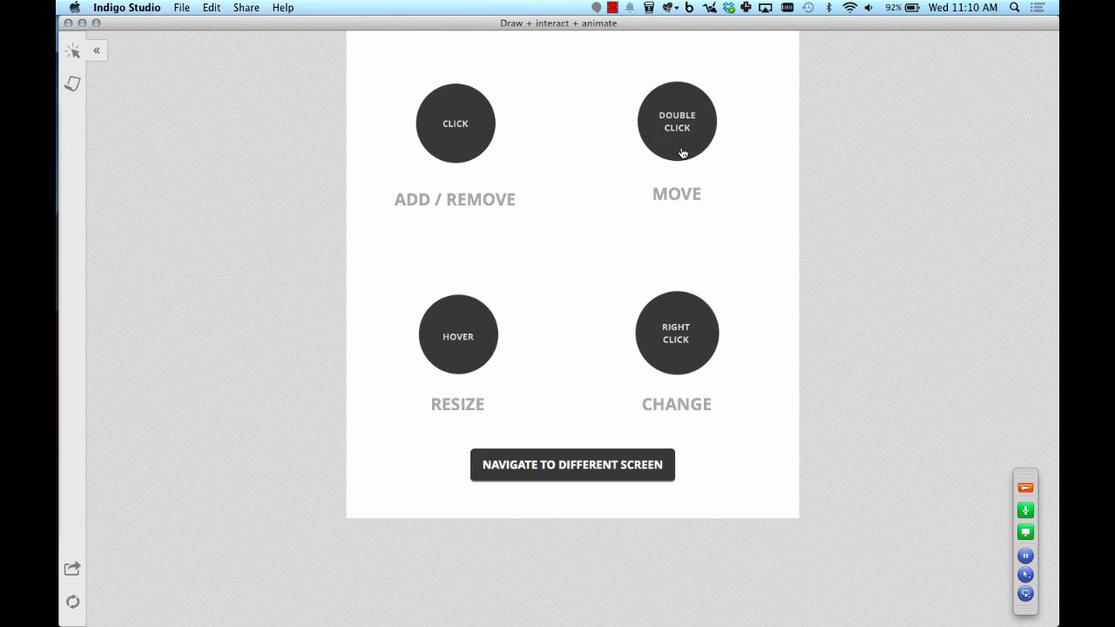
pyautogui.rightClick(650, 344)
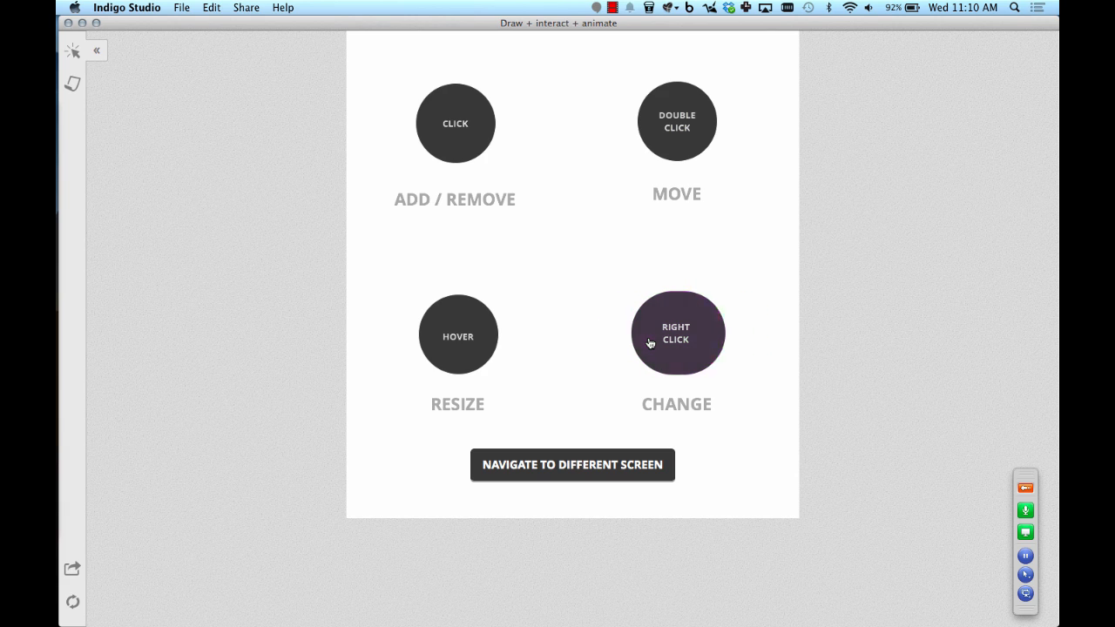
pyautogui.rightClick(650, 344)
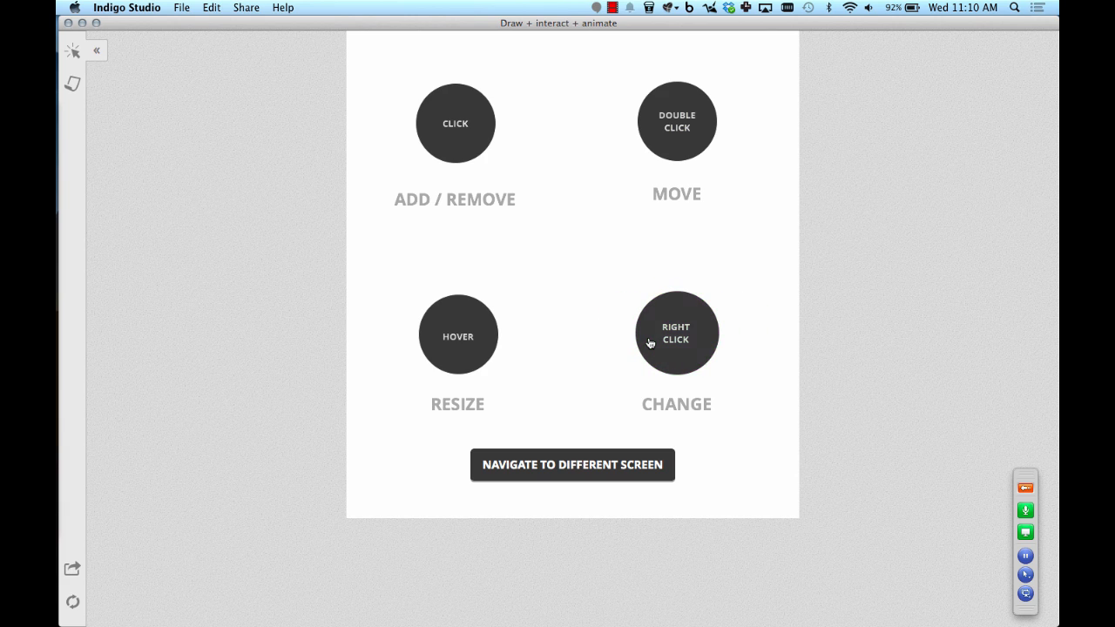
pyautogui.rightClick(651, 343)
pyautogui.rightClick(650, 343)
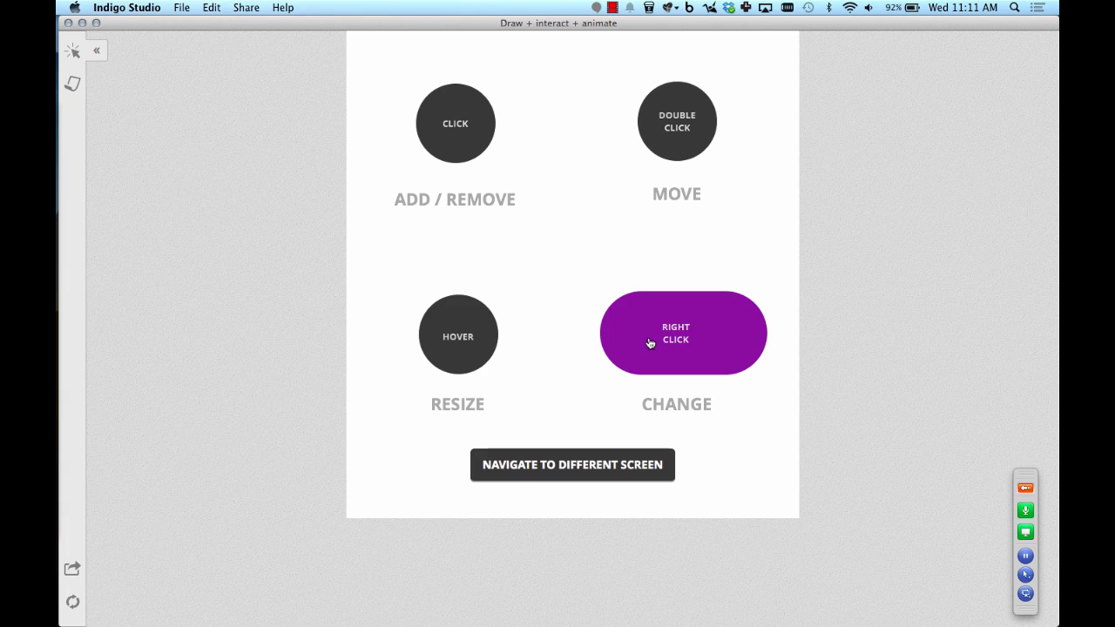
pyautogui.rightClick(650, 344)
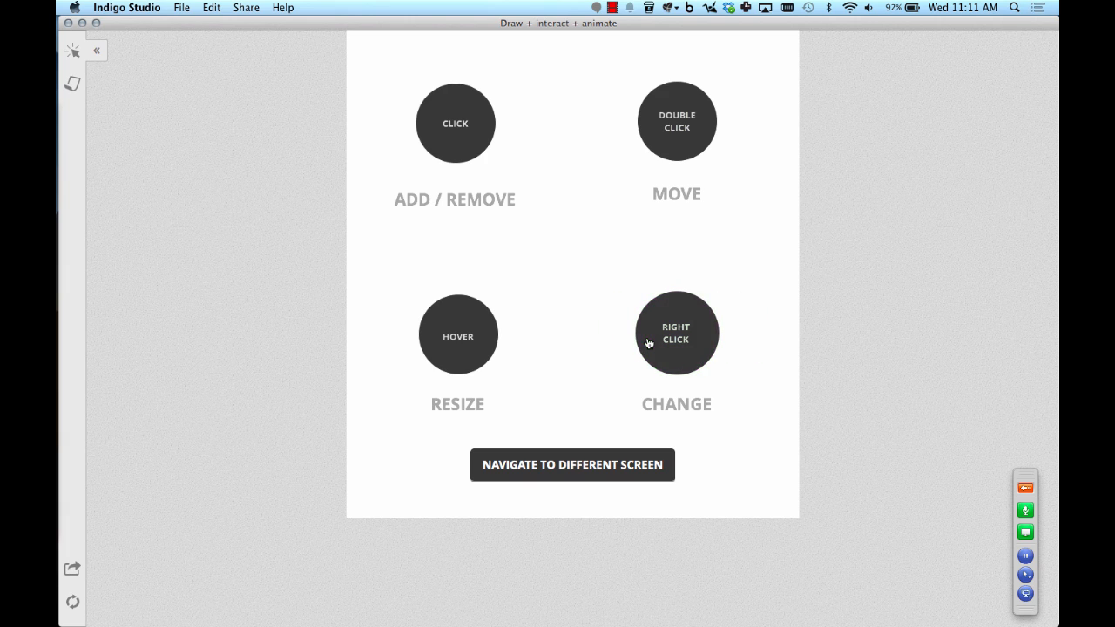
# Test the prototype's navigation to the different screen and back, twice
pyautogui.moveTo(485, 348)
pyautogui.click(589, 466)
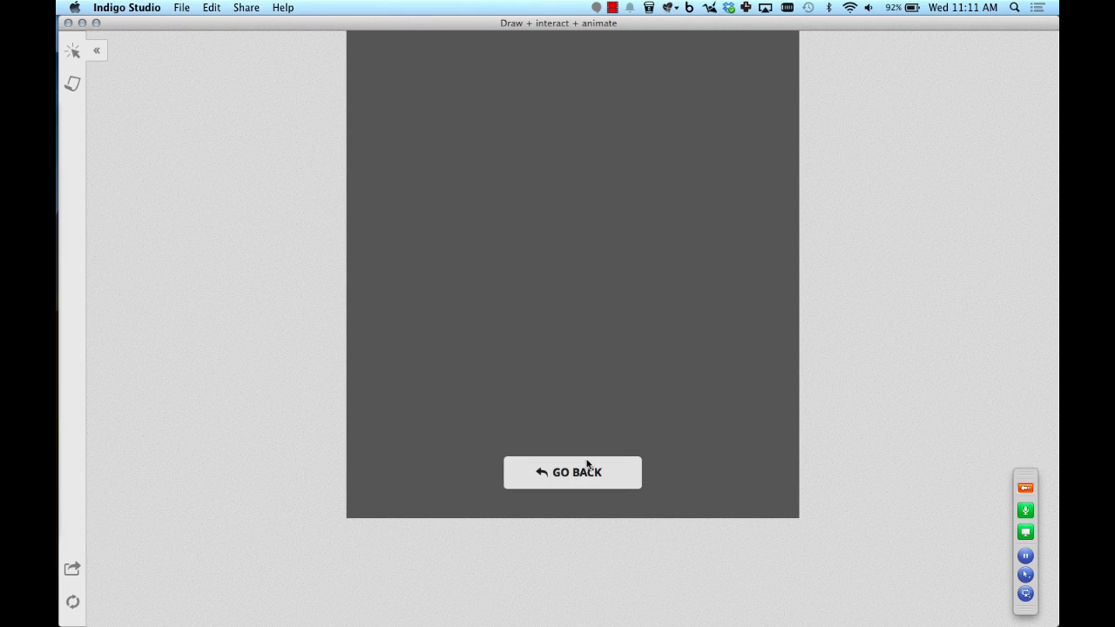
pyautogui.click(588, 471)
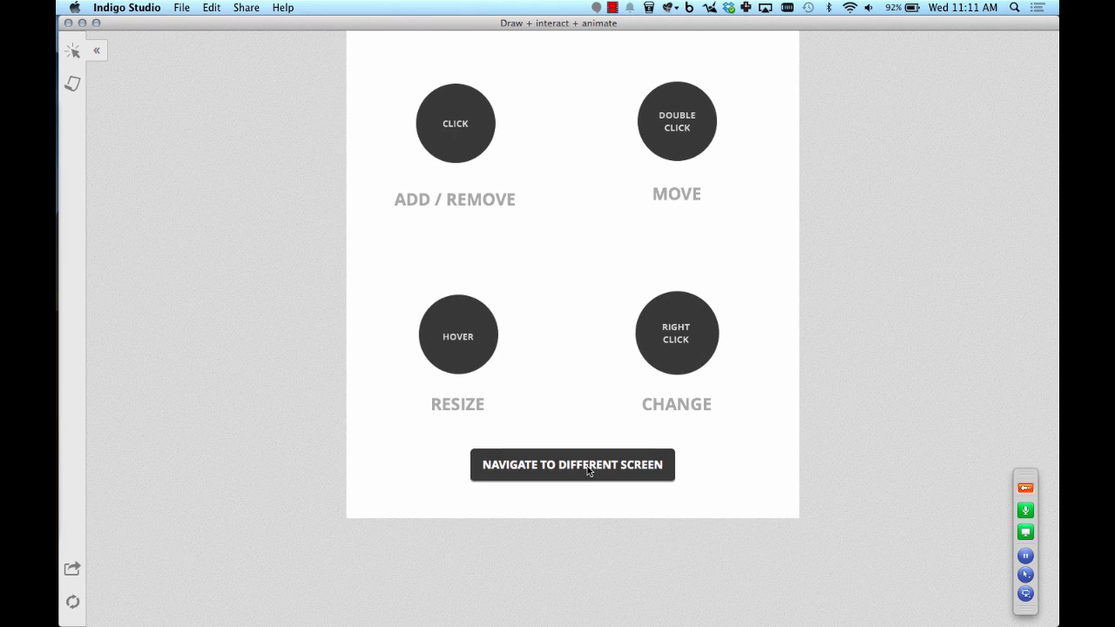
pyautogui.click(588, 467)
pyautogui.click(589, 472)
# Leave the running prototype and create a new blank screen in the Customer Requests project
pyautogui.click(95, 56)
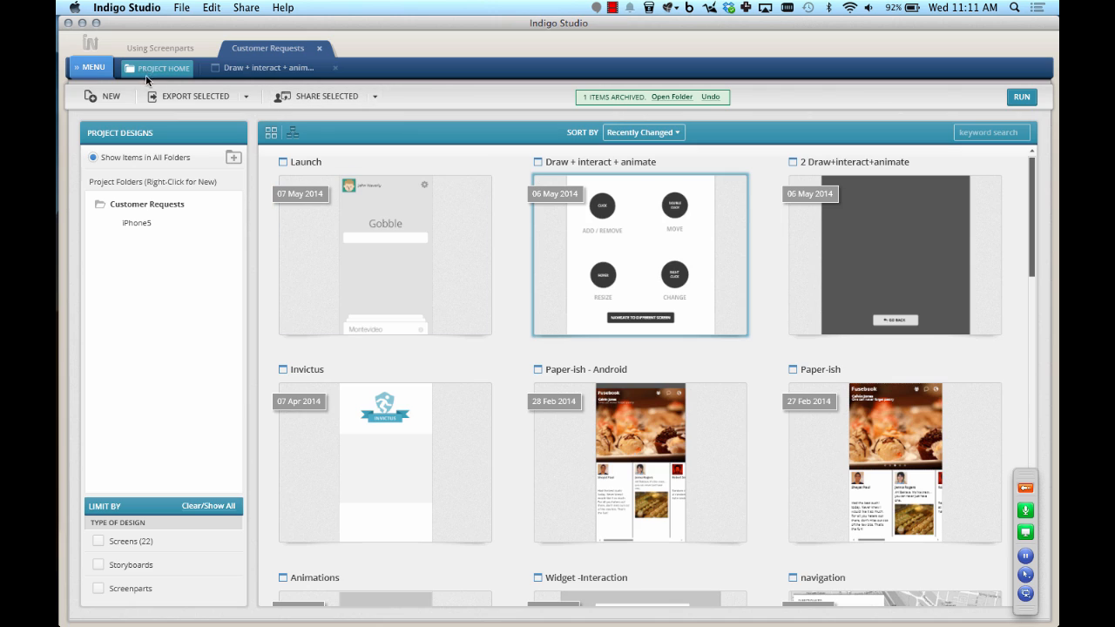
pyautogui.click(96, 95)
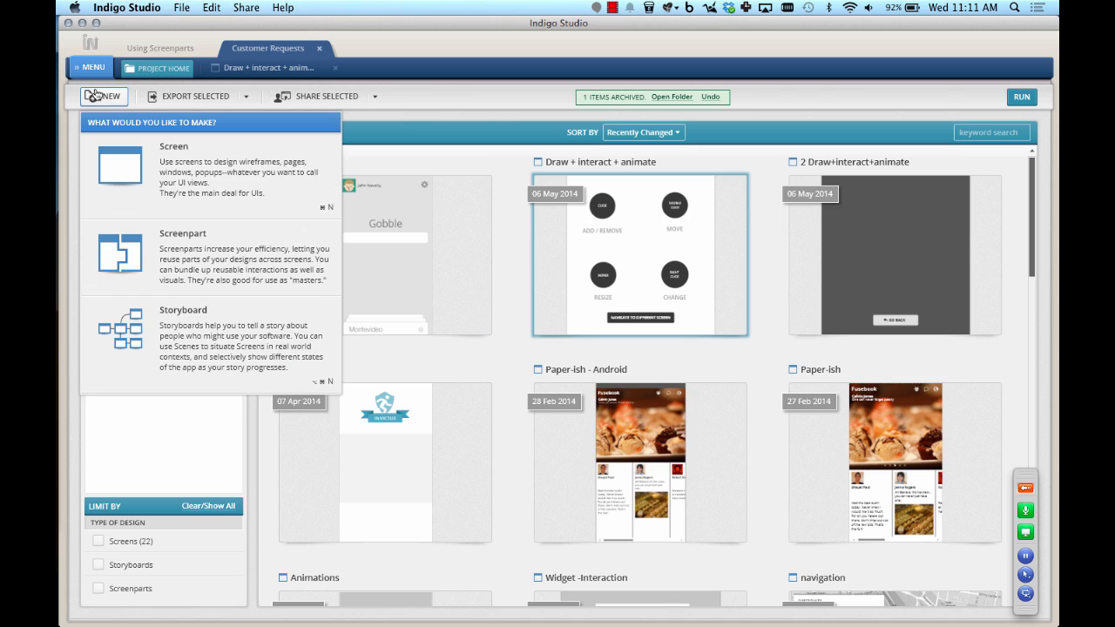
pyautogui.click(188, 172)
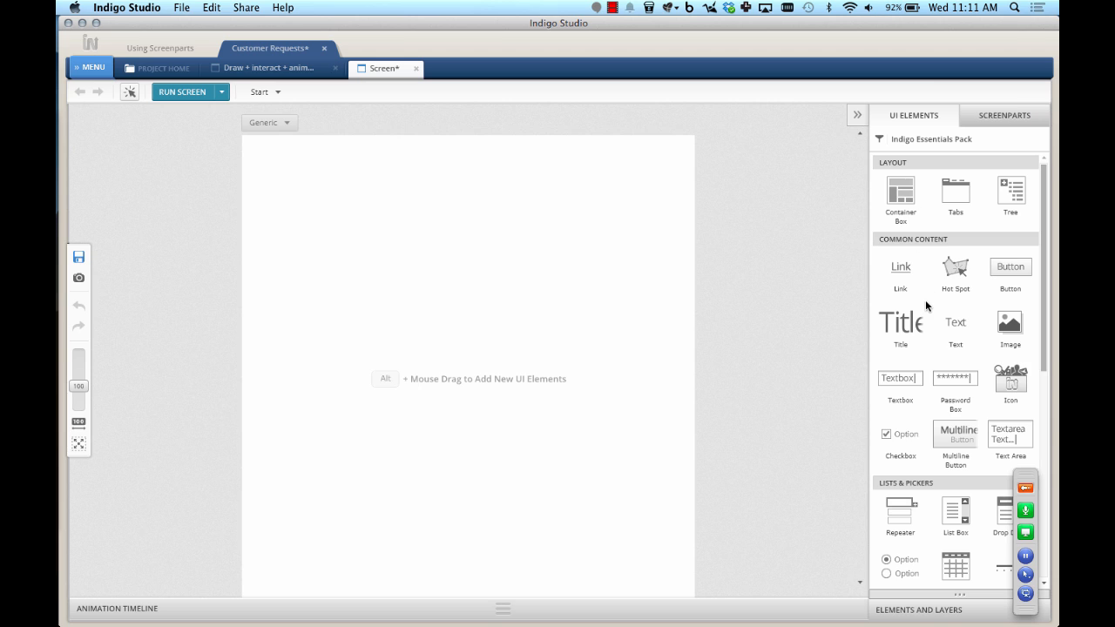
pyautogui.scroll(-10, 926, 305)
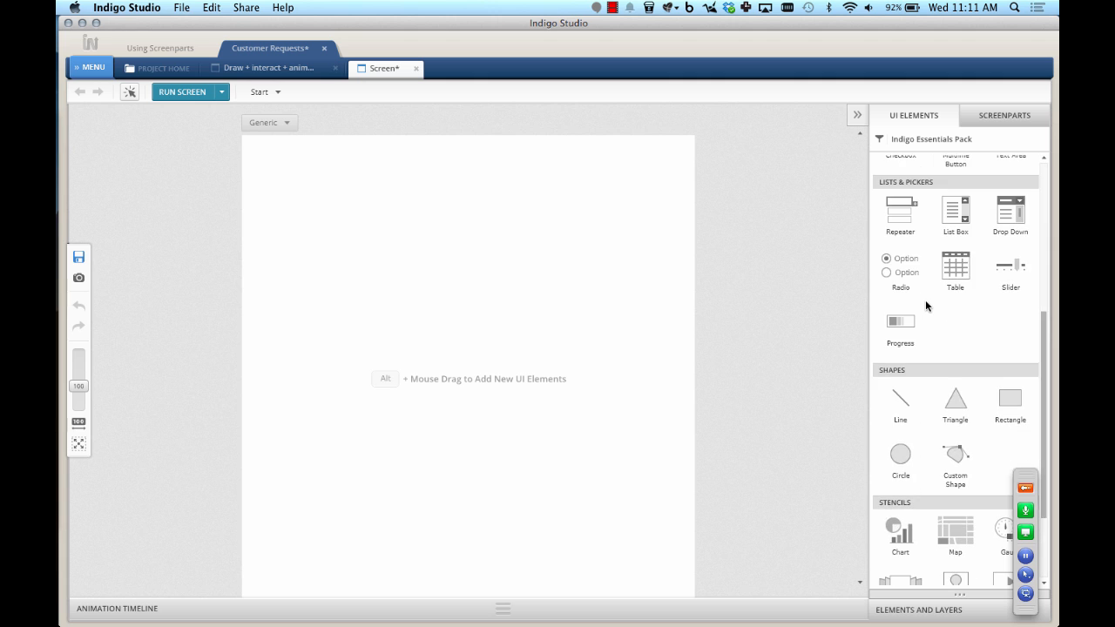
pyautogui.moveTo(905, 353); pyautogui.dragTo(446, 335)
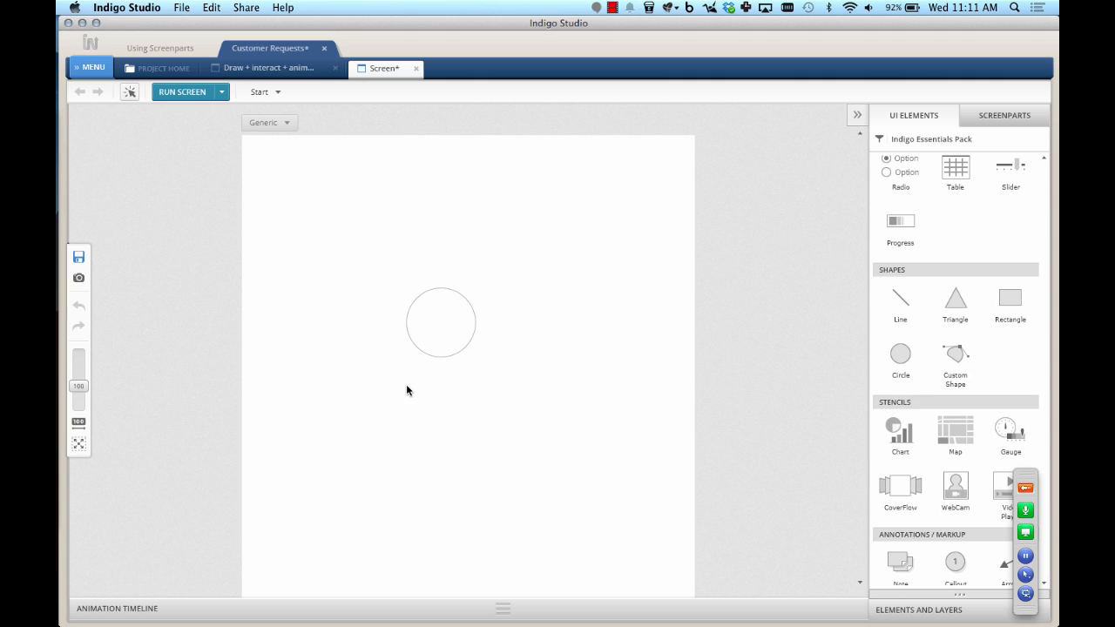
pyautogui.click(409, 391)
pyautogui.click(461, 326)
pyautogui.press('Delete')
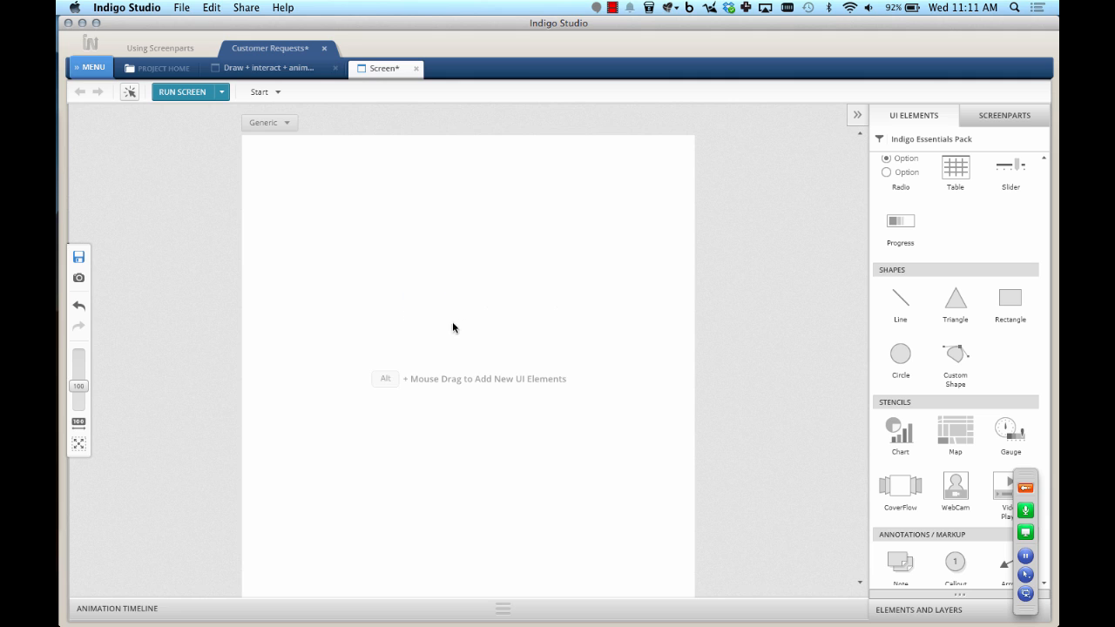
# Collapse the element toolbox, insert a circle on the canvas by its element name, and place it near the canvas centre
pyautogui.doubleClick(399, 318)
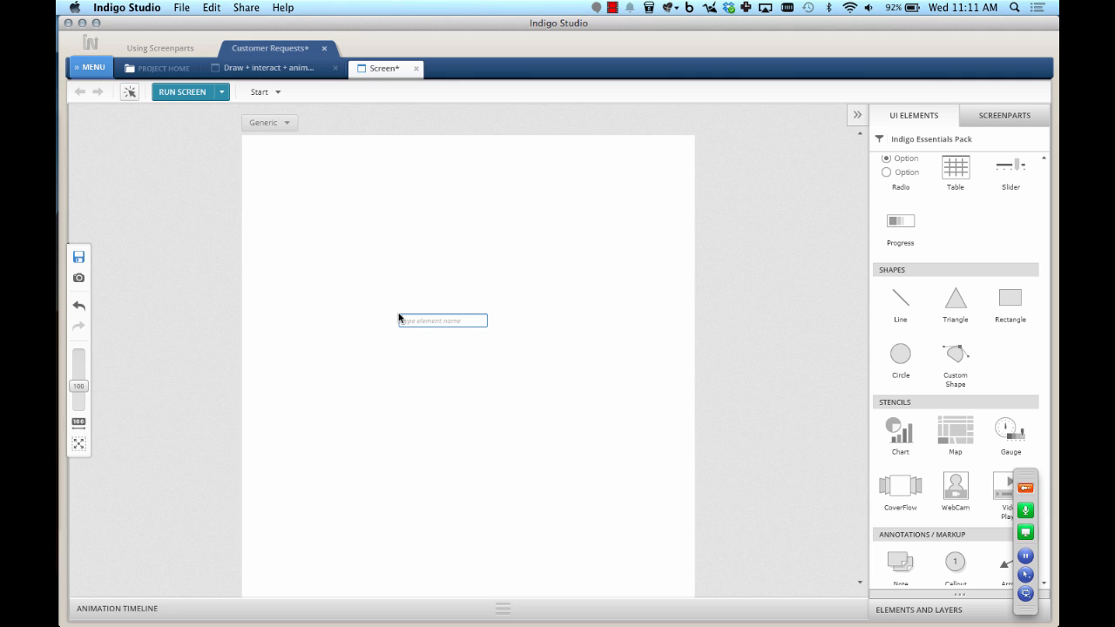
pyautogui.write('cir')
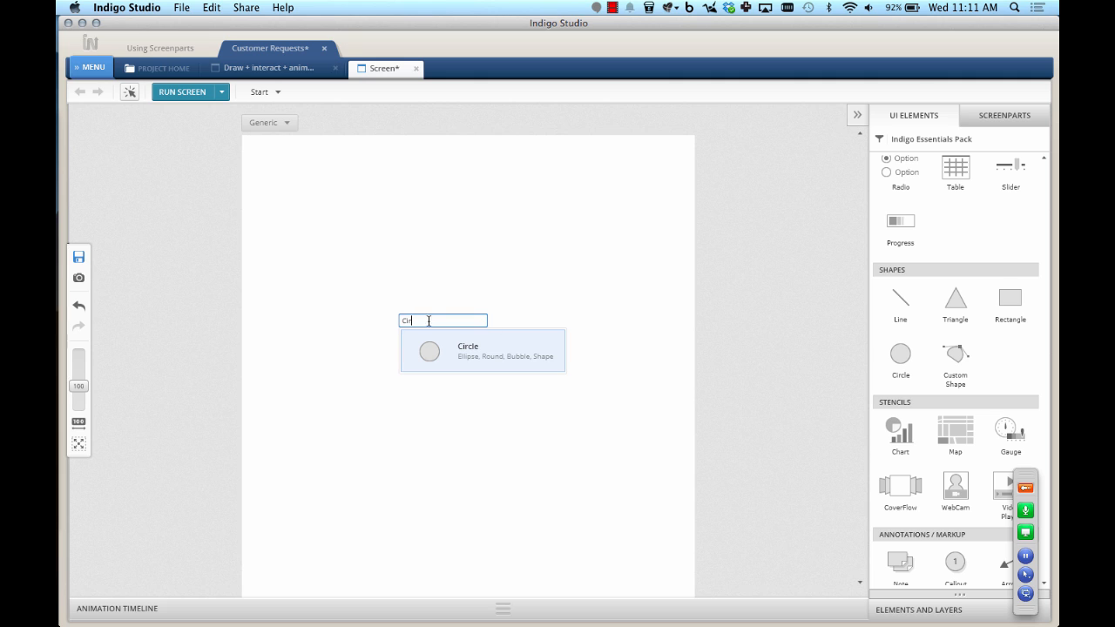
pyautogui.click(857, 114)
pyautogui.click(478, 317)
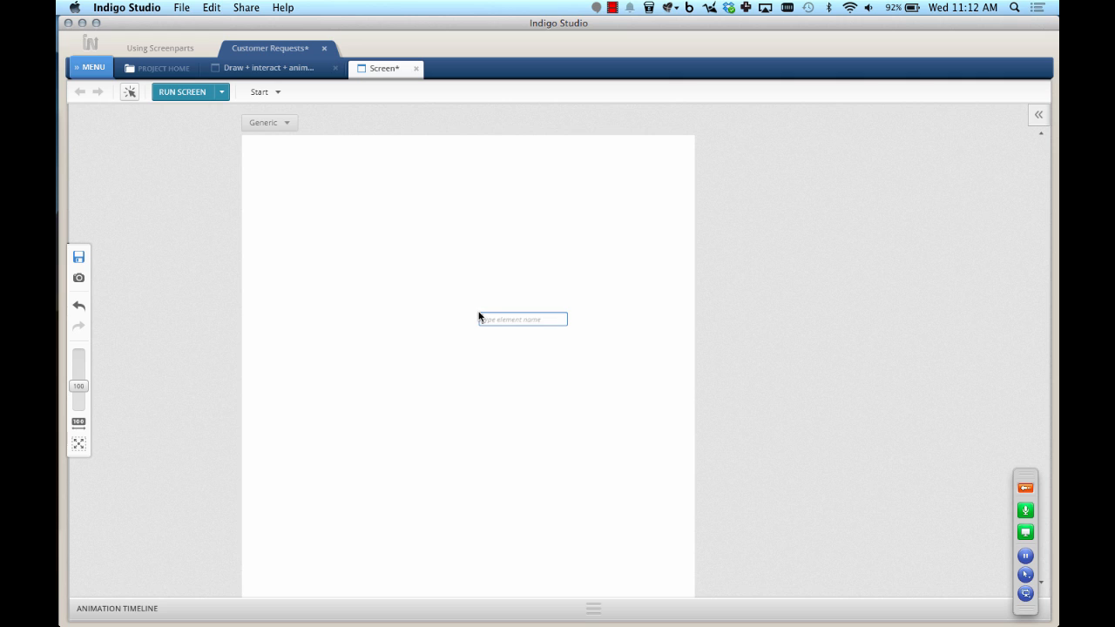
pyautogui.write('cir')
pyautogui.press('Return')
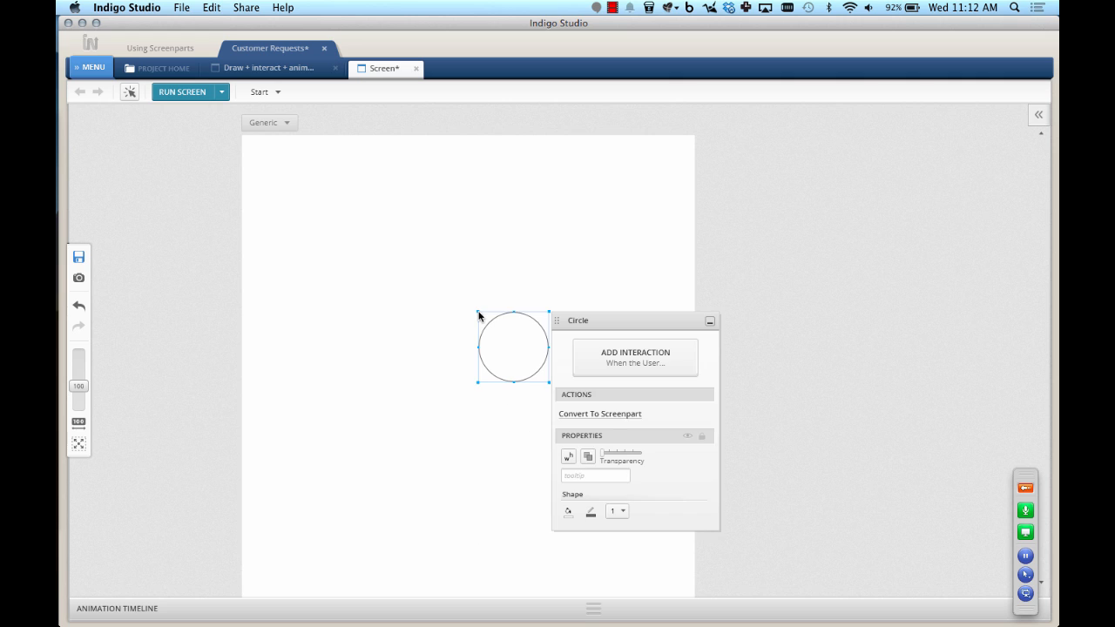
pyautogui.moveTo(503, 340); pyautogui.dragTo(453, 339)
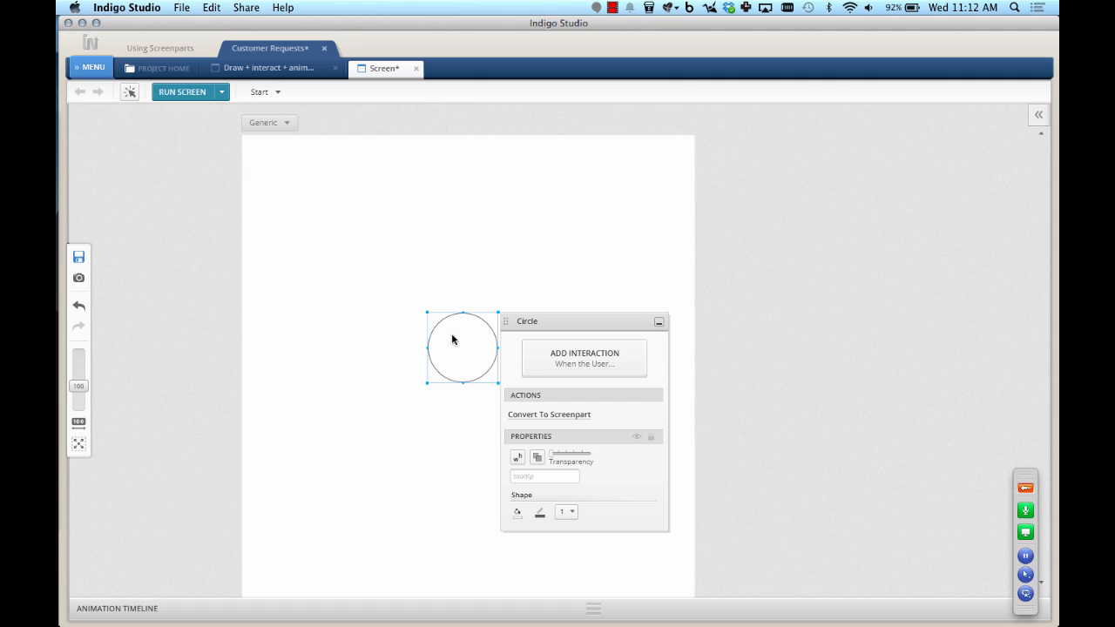
# Add a Taps/Clicks interaction to the circle that changes this screen to a new state
pyautogui.click(542, 352)
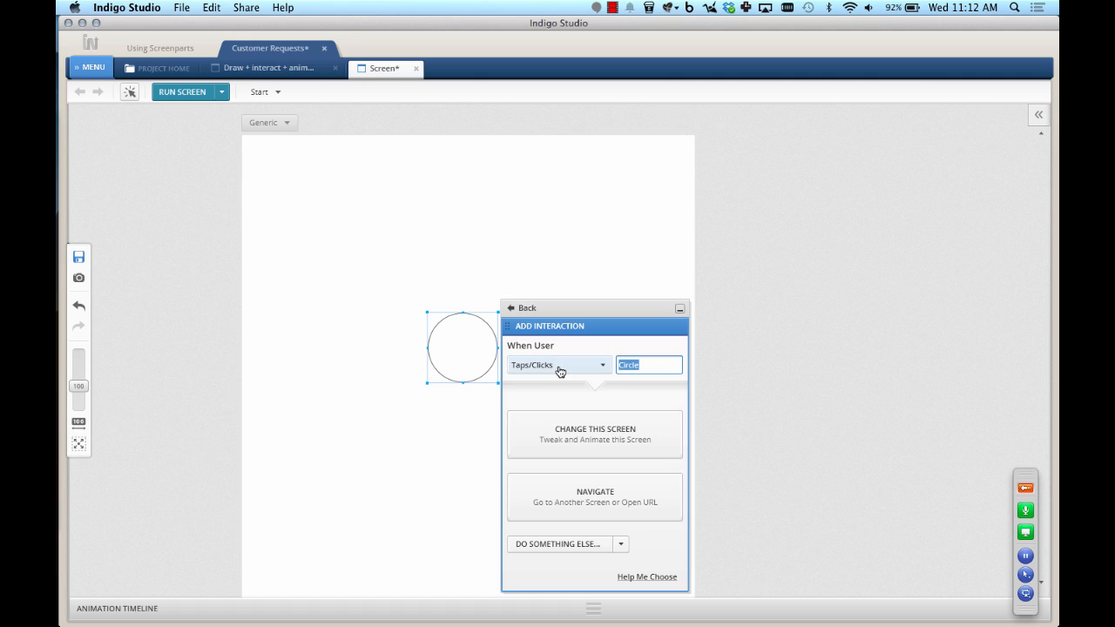
pyautogui.click(586, 427)
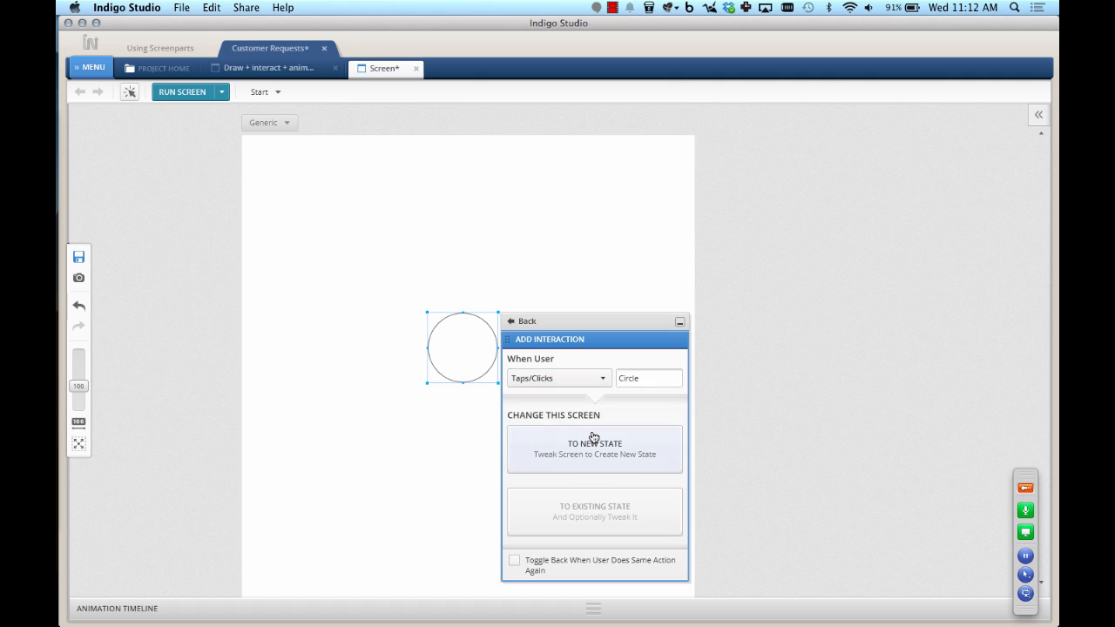
pyautogui.click(549, 453)
pyautogui.click(449, 408)
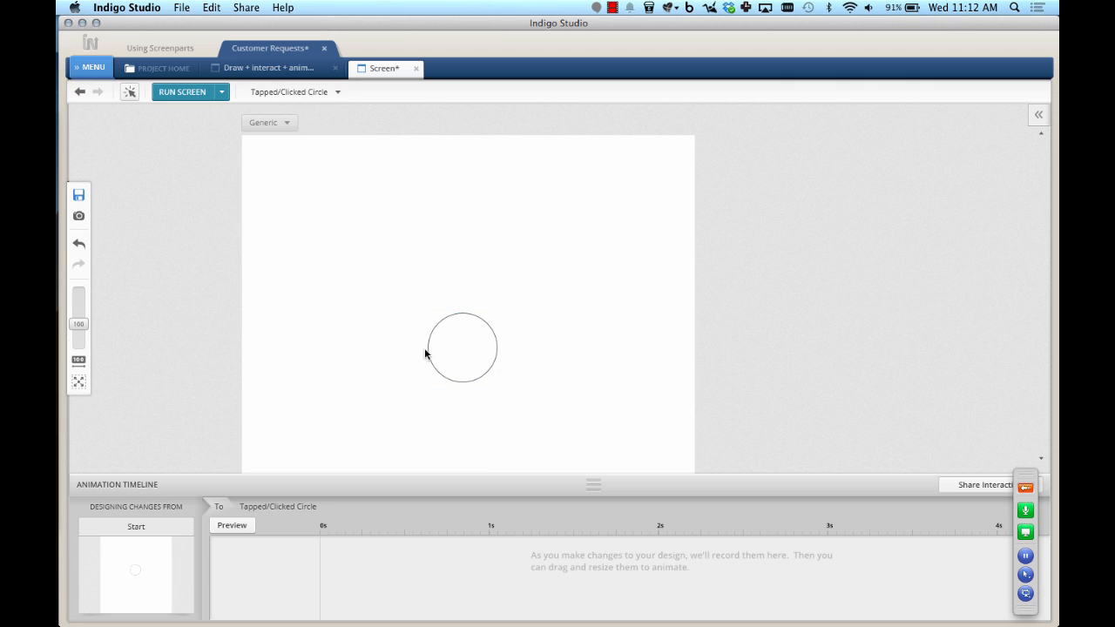
pyautogui.click(312, 94)
pyautogui.moveTo(179, 204)
pyautogui.moveTo(273, 212)
# In the Tapped/Clicked Circle state, move the circle to the canvas's upper right and fill it with blue
pyautogui.moveTo(441, 341); pyautogui.dragTo(590, 200)
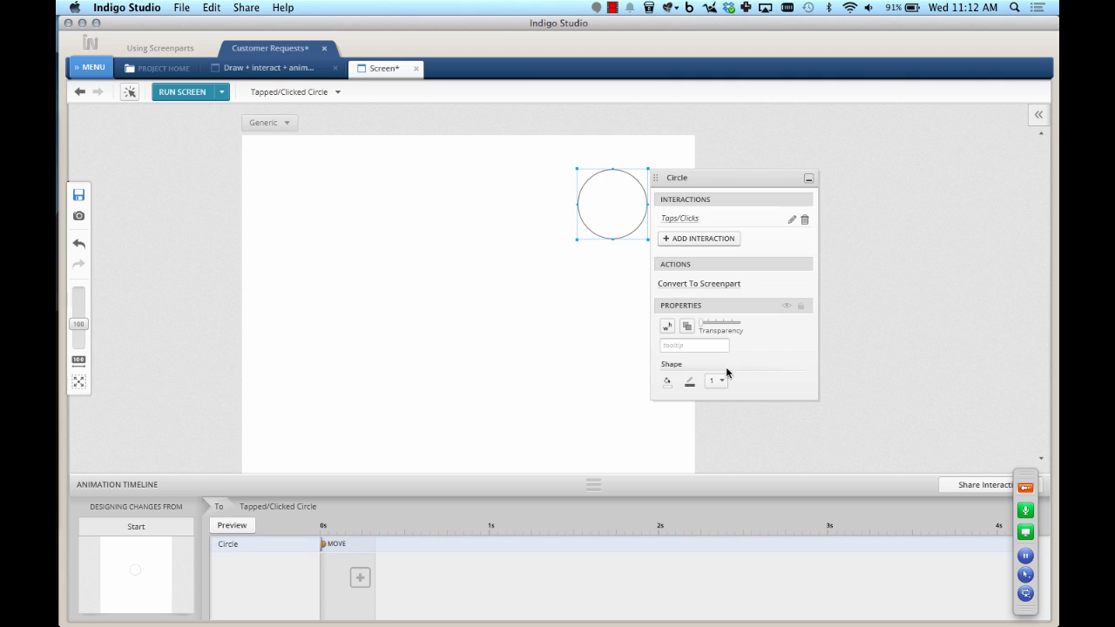
pyautogui.click(670, 386)
pyautogui.click(707, 417)
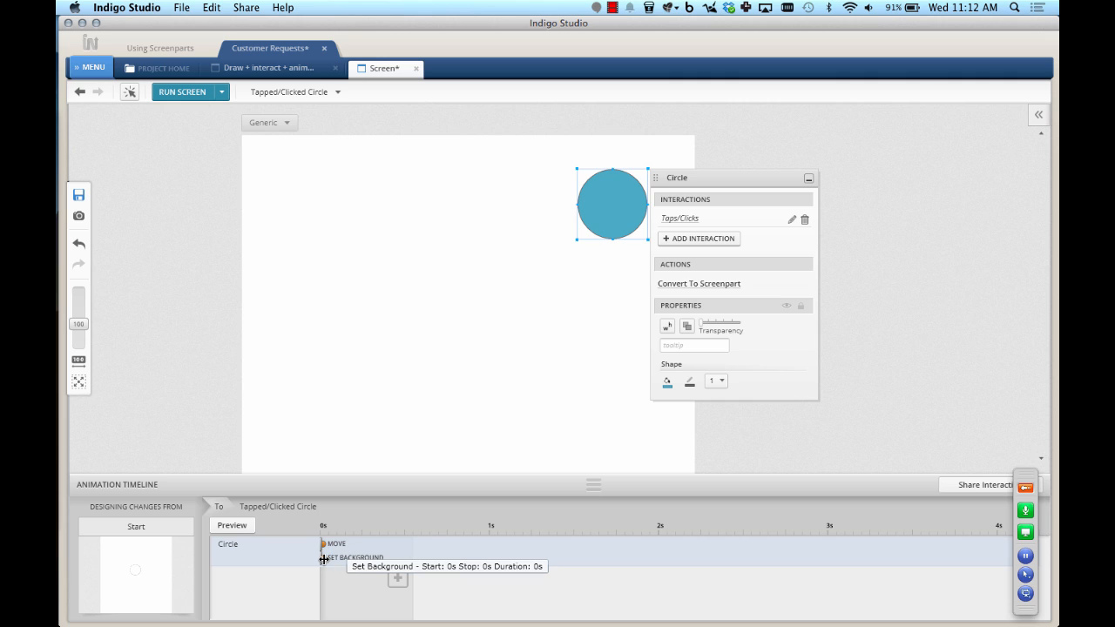
# Extend the circle's Move and Set Background animations to a duration of 0.55 s on the timeline
pyautogui.moveTo(323, 558); pyautogui.dragTo(409, 560)
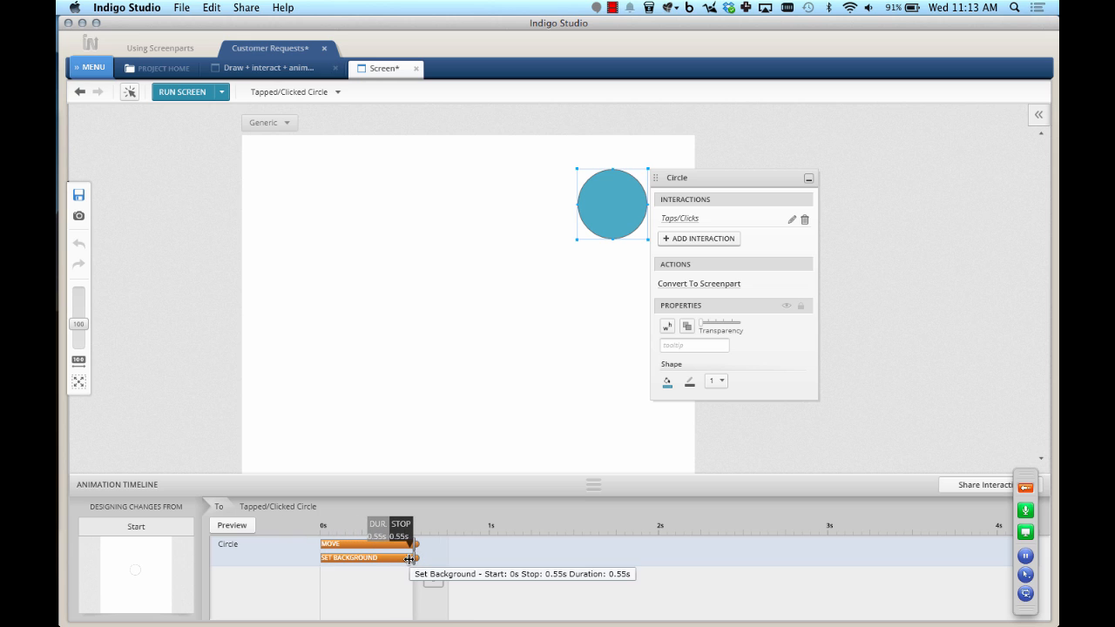
pyautogui.click(198, 373)
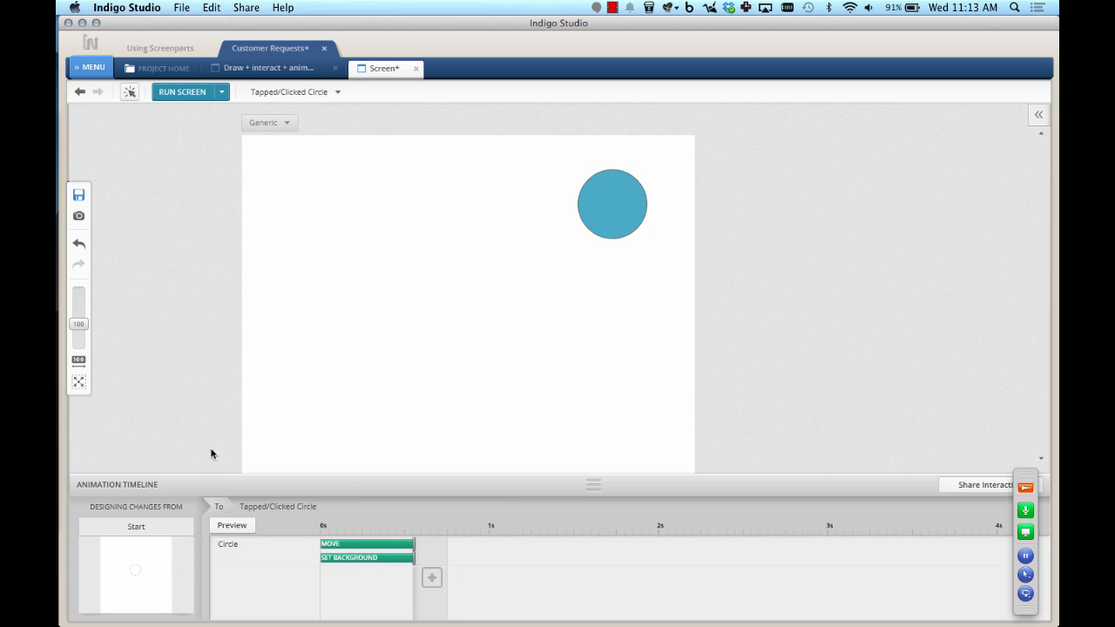
# Run the screen, trigger the circle's animation to test it, and close the preview
pyautogui.click(179, 98)
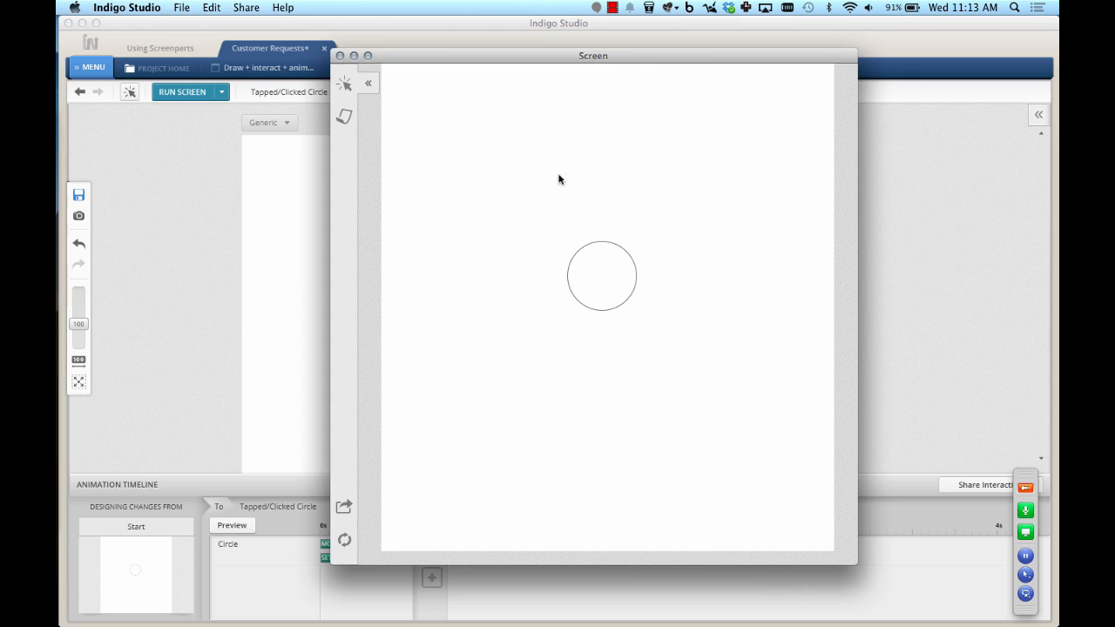
pyautogui.click(592, 273)
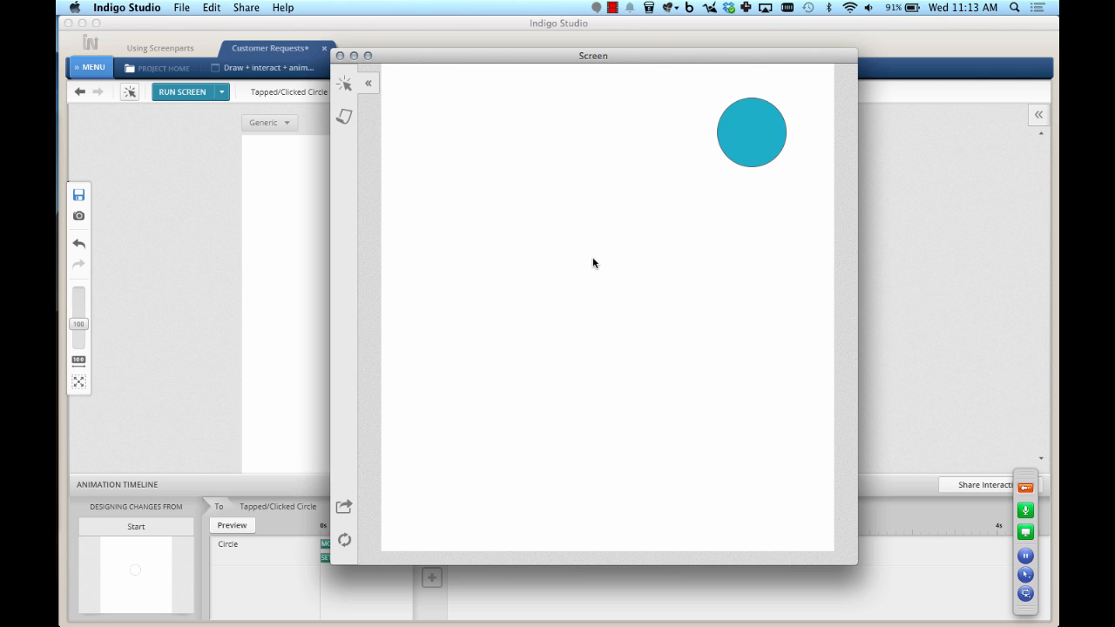
pyautogui.click(340, 56)
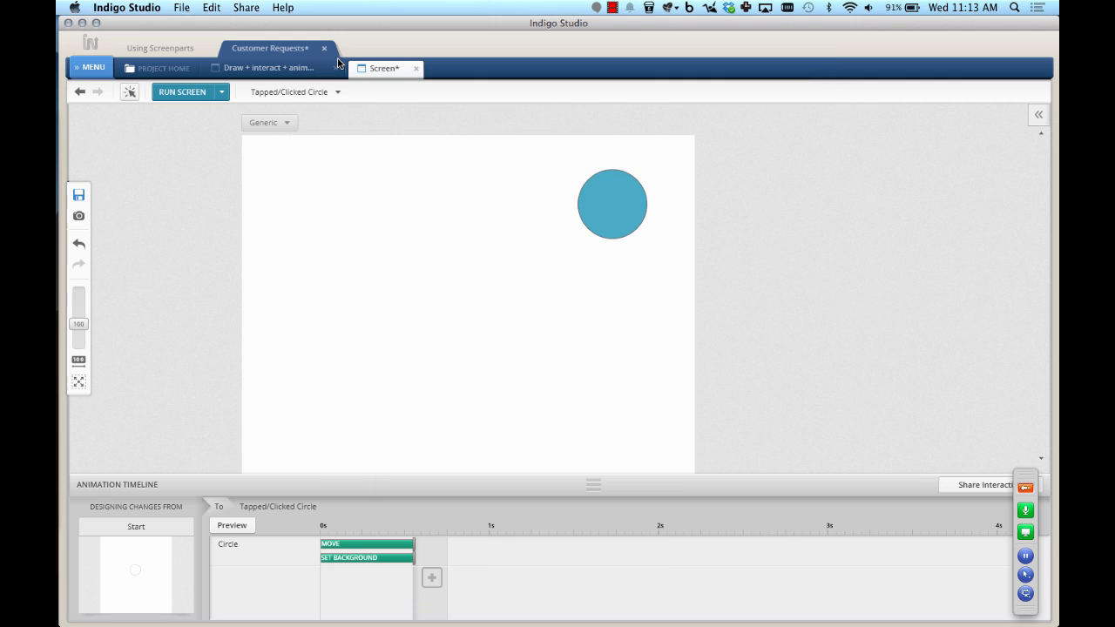
# Override the circle's Taps/Clicks interaction in the Tapped/Clicked Circle state so it changes this screen to a new state
pyautogui.click(617, 223)
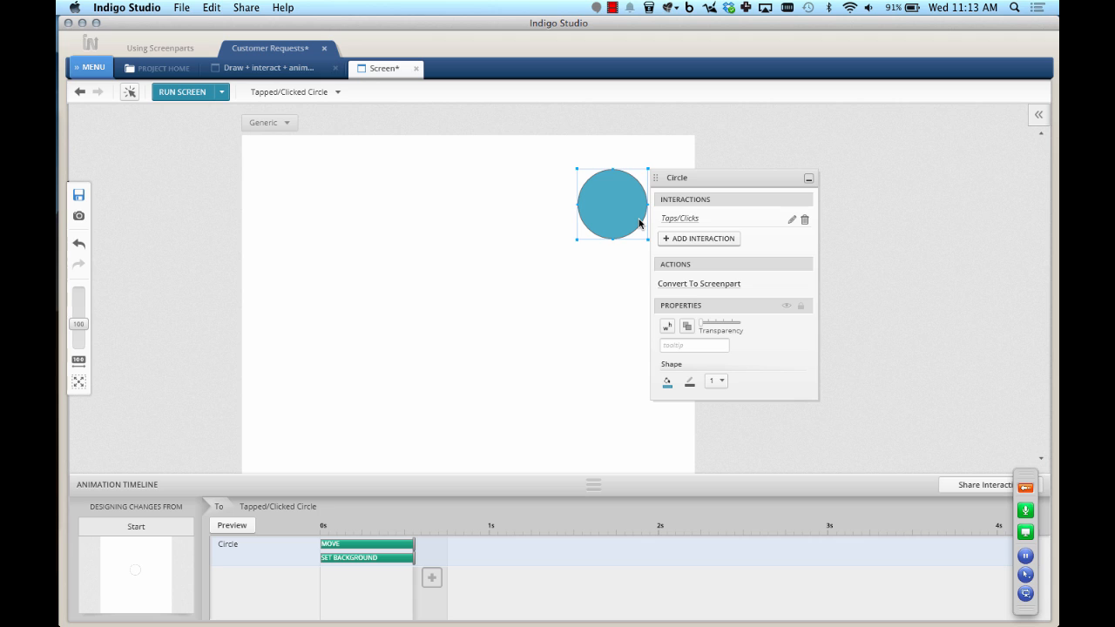
pyautogui.click(790, 224)
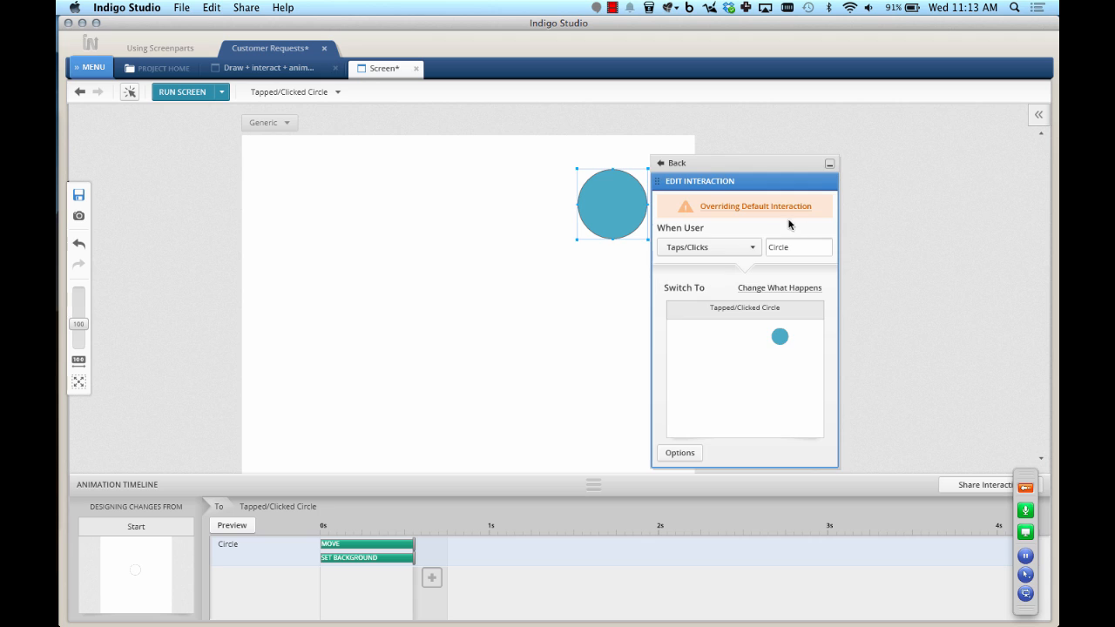
pyautogui.click(758, 288)
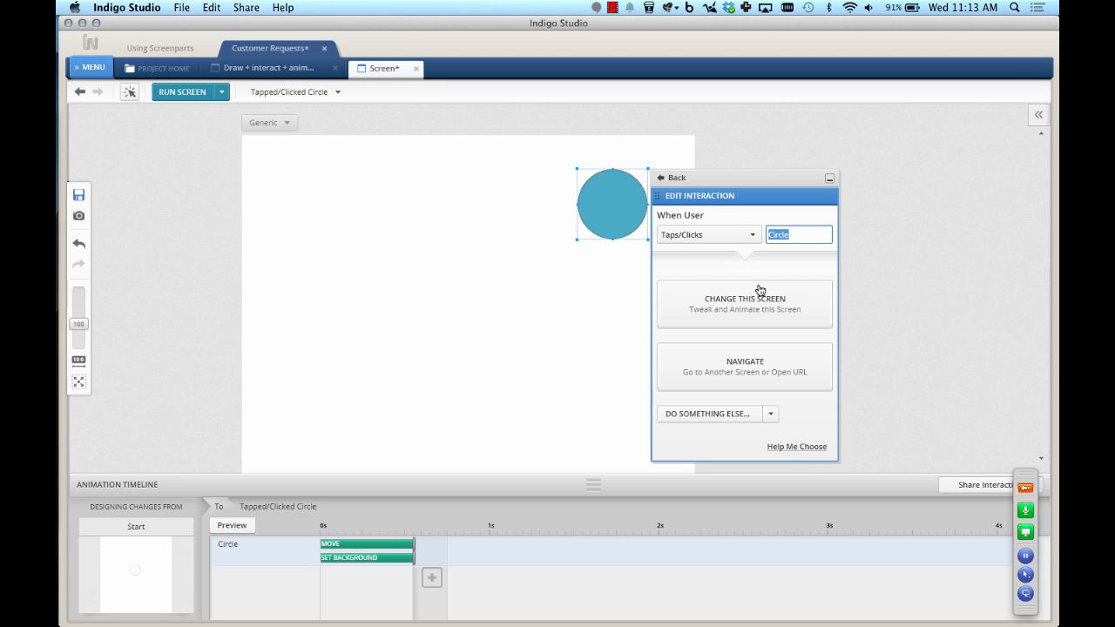
pyautogui.click(751, 302)
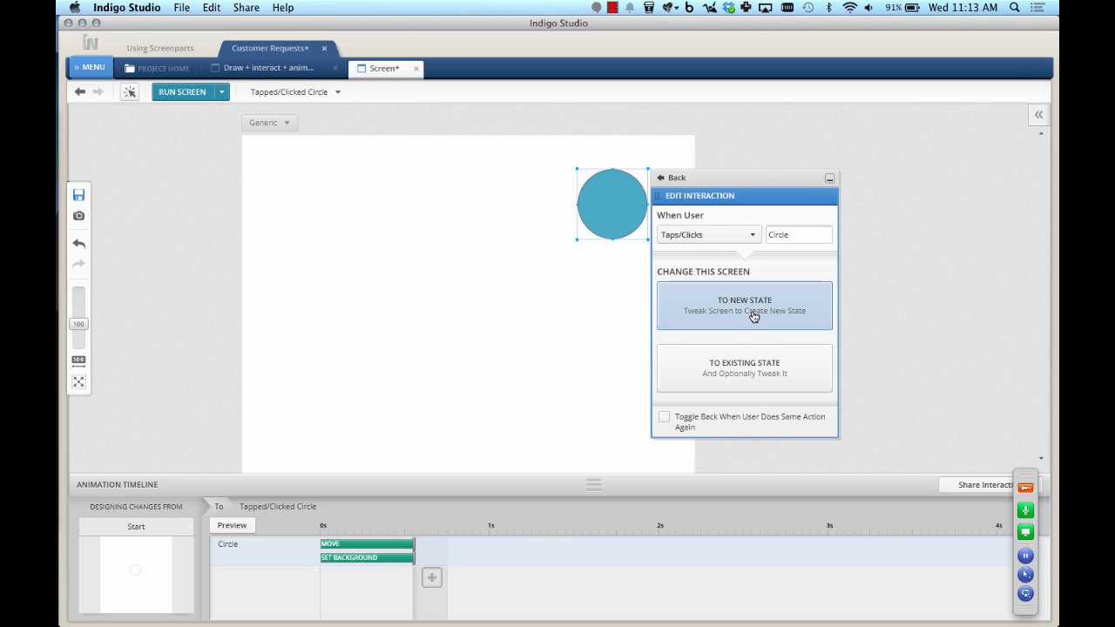
pyautogui.click(752, 305)
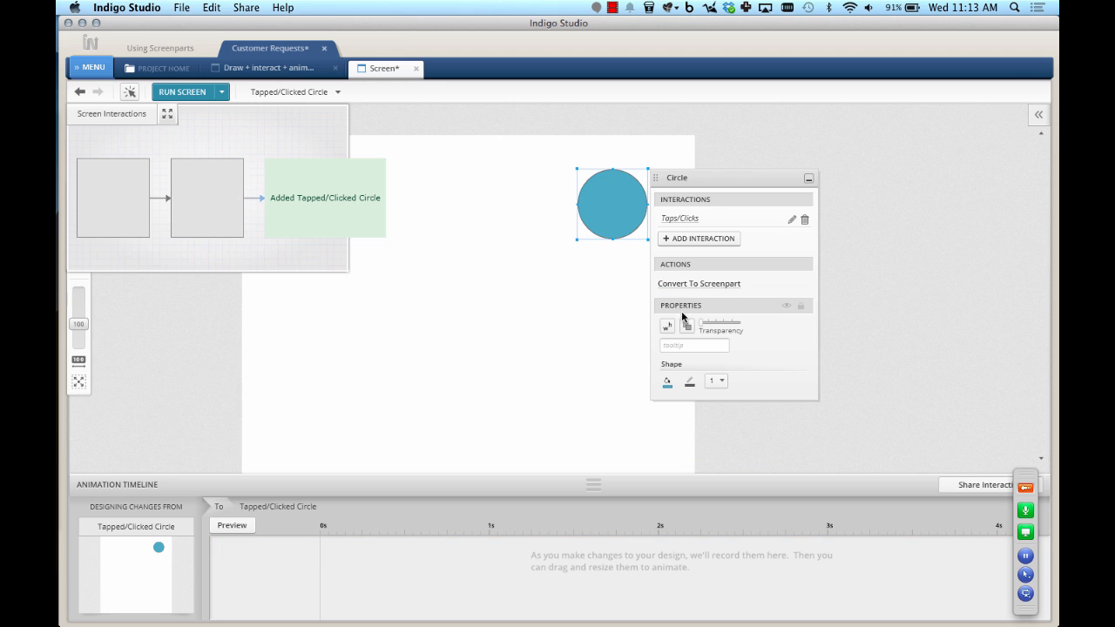
# In the new state, move the circle to the canvas's lower left and fill it with orange
pyautogui.click(599, 294)
pyautogui.moveTo(608, 219); pyautogui.dragTo(305, 418)
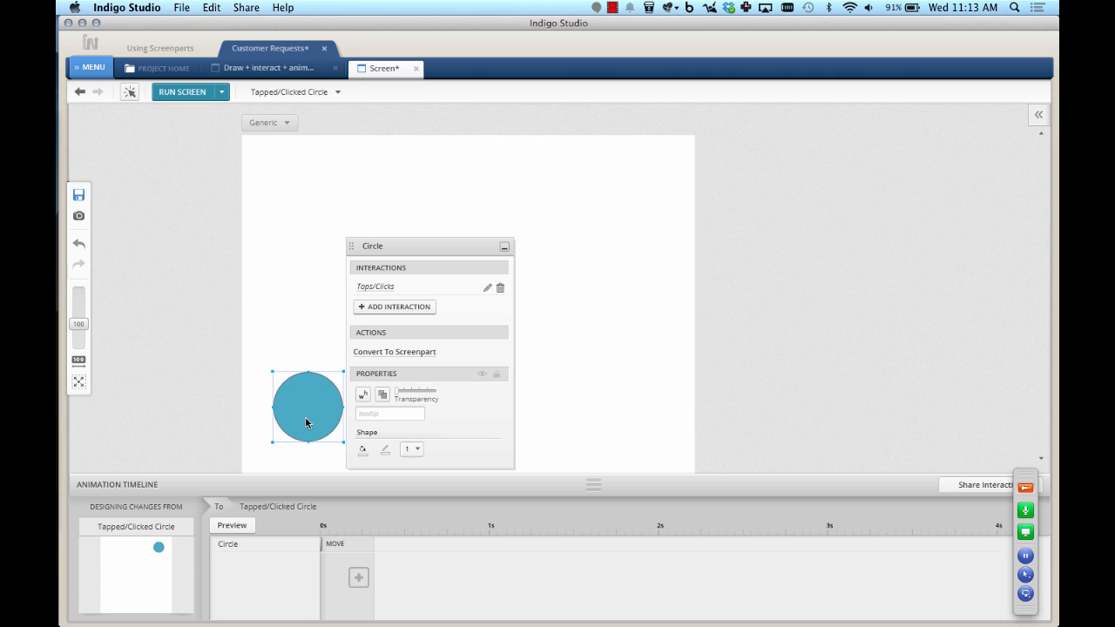
pyautogui.click(361, 450)
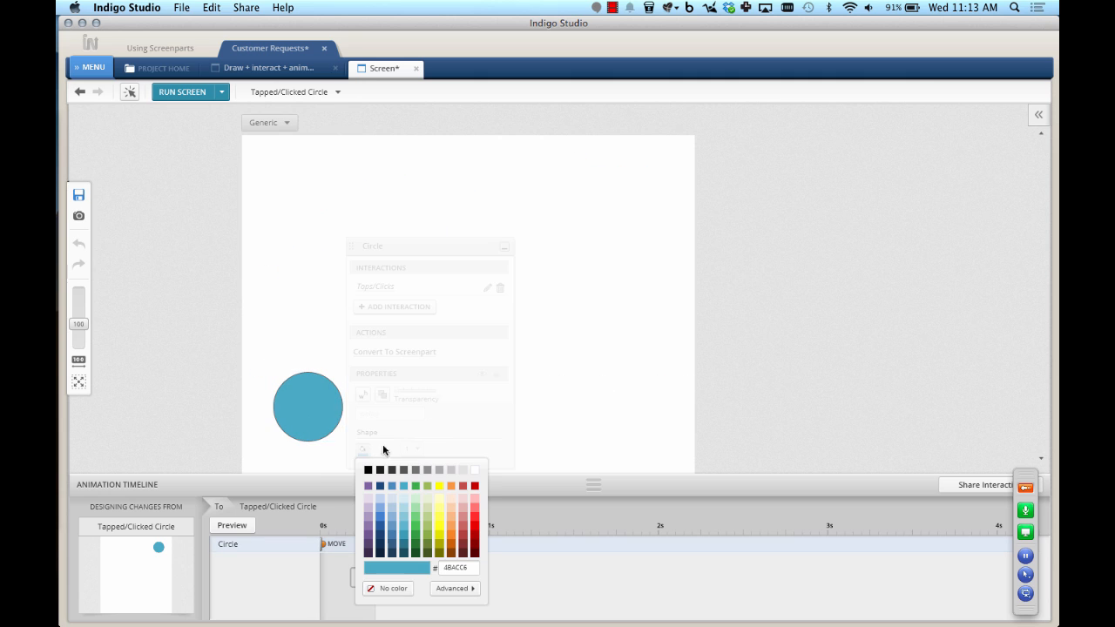
pyautogui.click(452, 525)
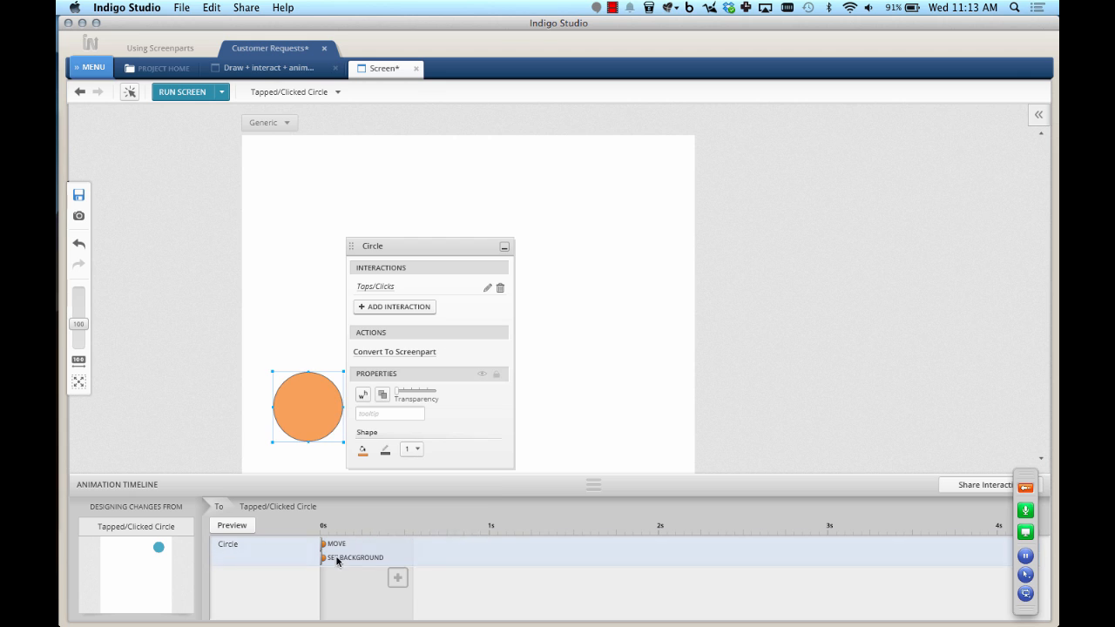
# Extend the circle's Move and Set Background animations to 0.45 s, and test both circle taps in a screen run
pyautogui.moveTo(323, 543); pyautogui.dragTo(398, 544)
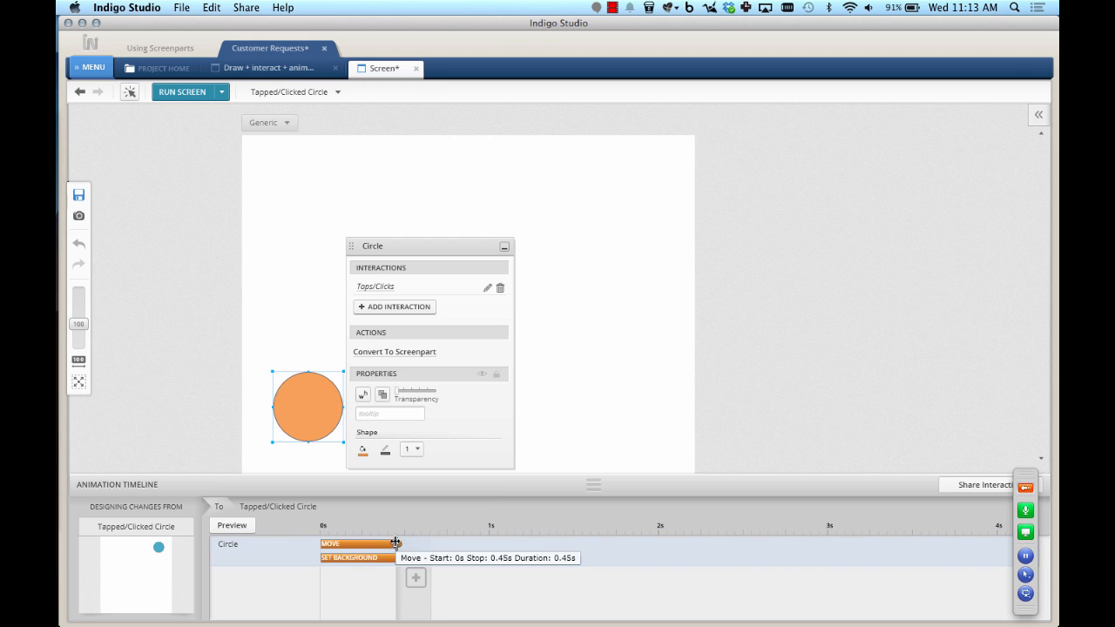
pyautogui.click(221, 387)
pyautogui.click(190, 92)
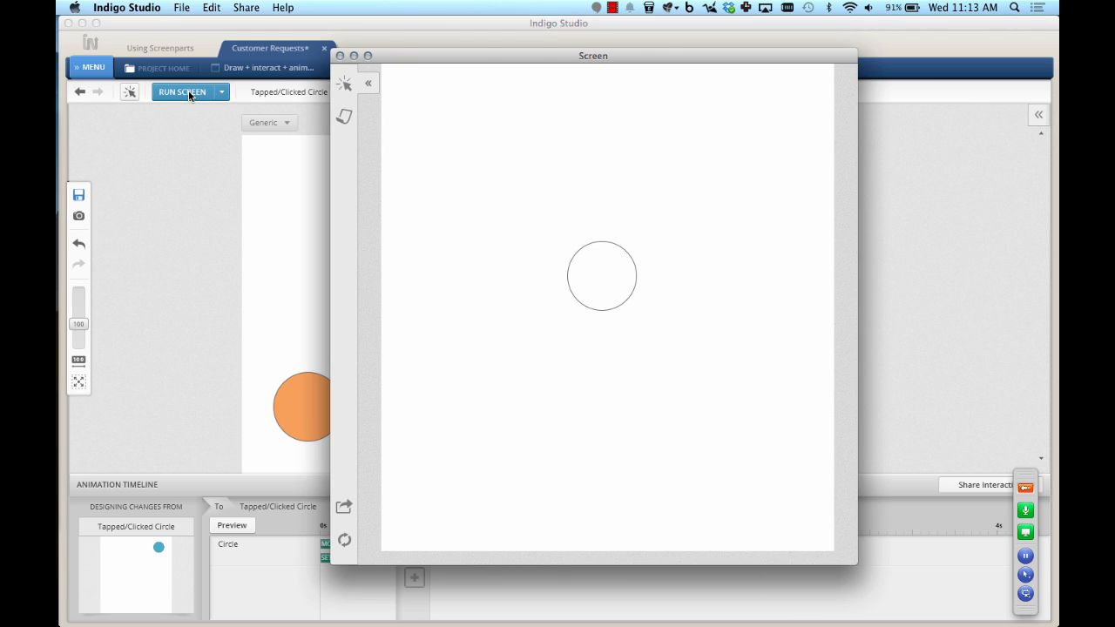
pyautogui.click(617, 279)
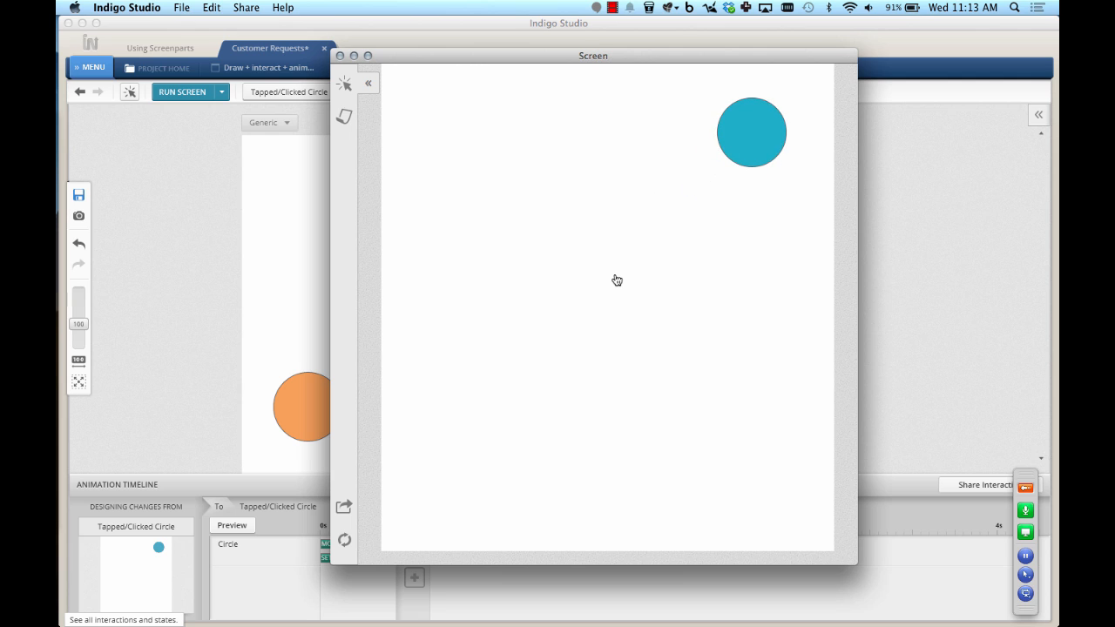
pyautogui.click(764, 143)
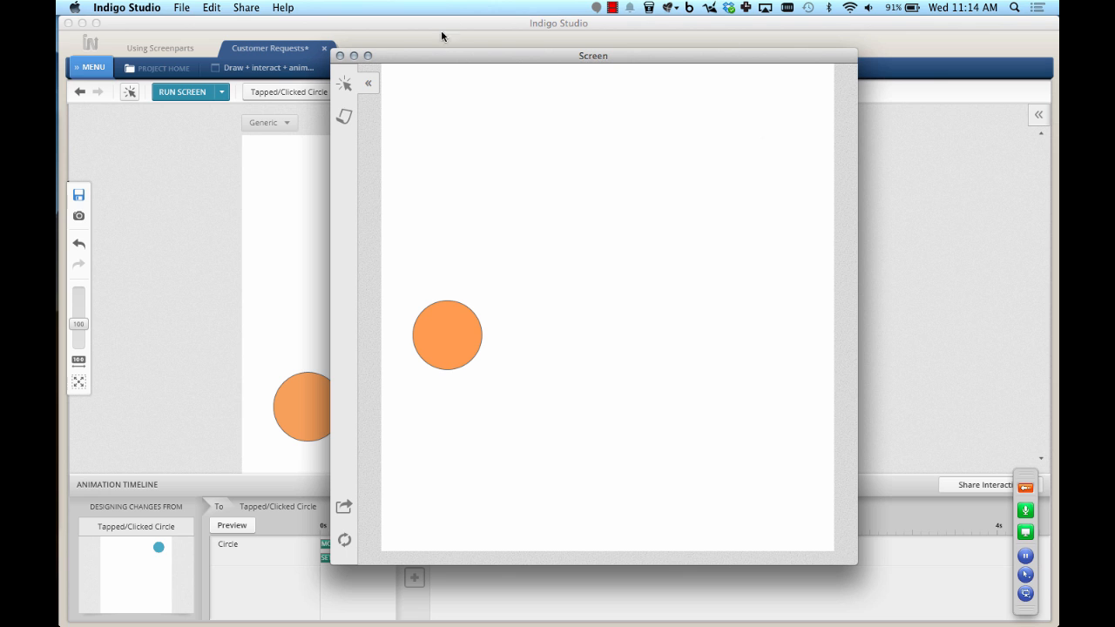
pyautogui.click(340, 56)
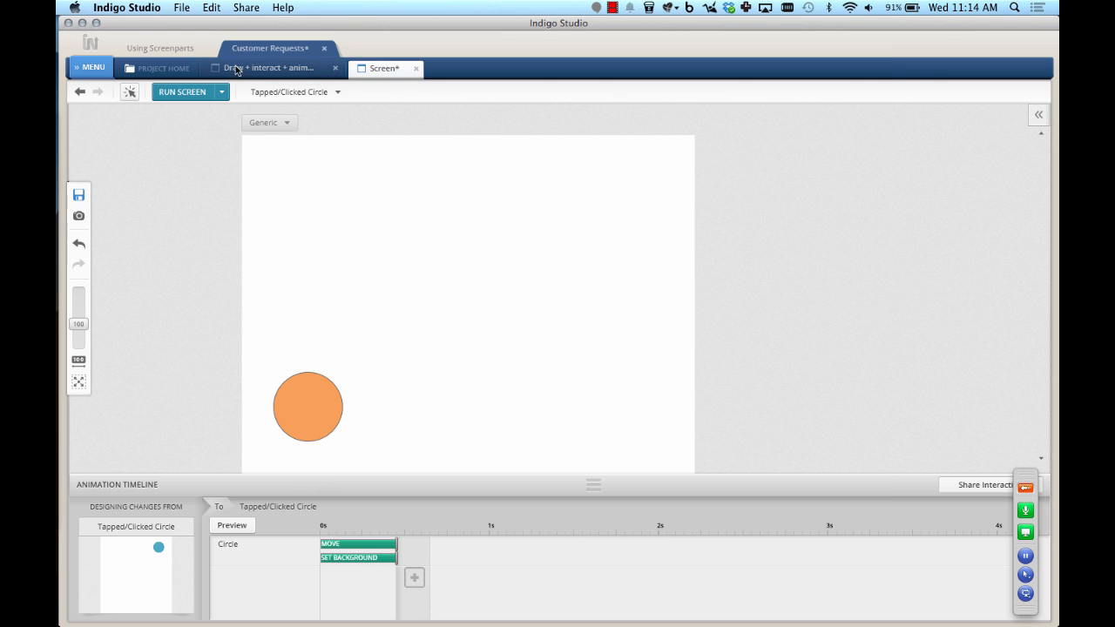
# Run the Launch design from the project home, try expanding and closing its Montevideo weather card, and close the preview
pyautogui.click(161, 72)
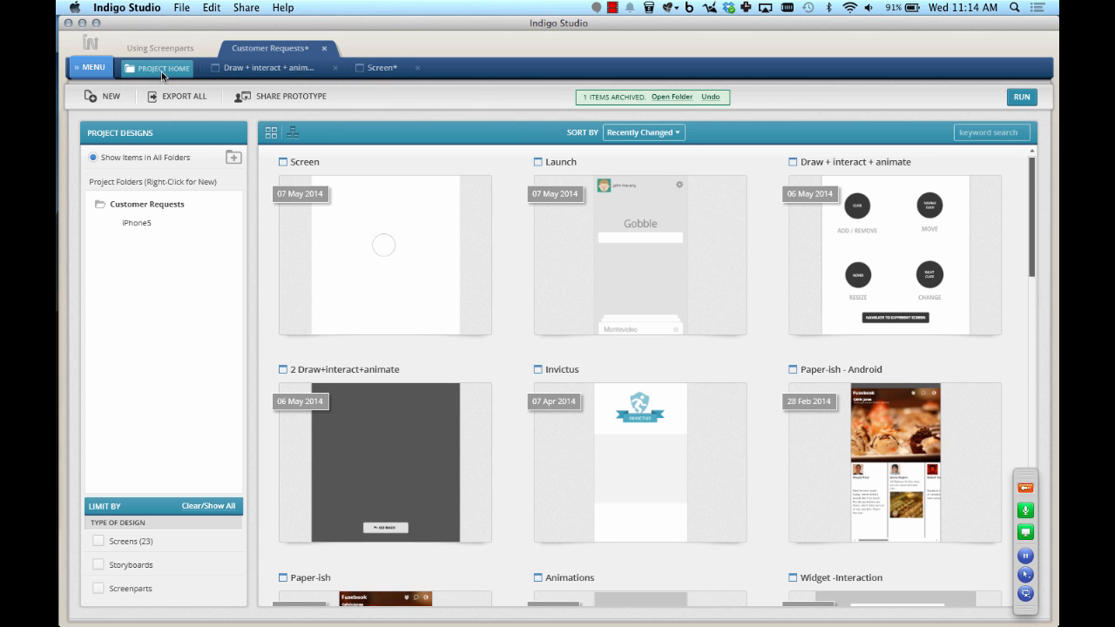
pyautogui.rightClick(601, 271)
pyautogui.click(631, 306)
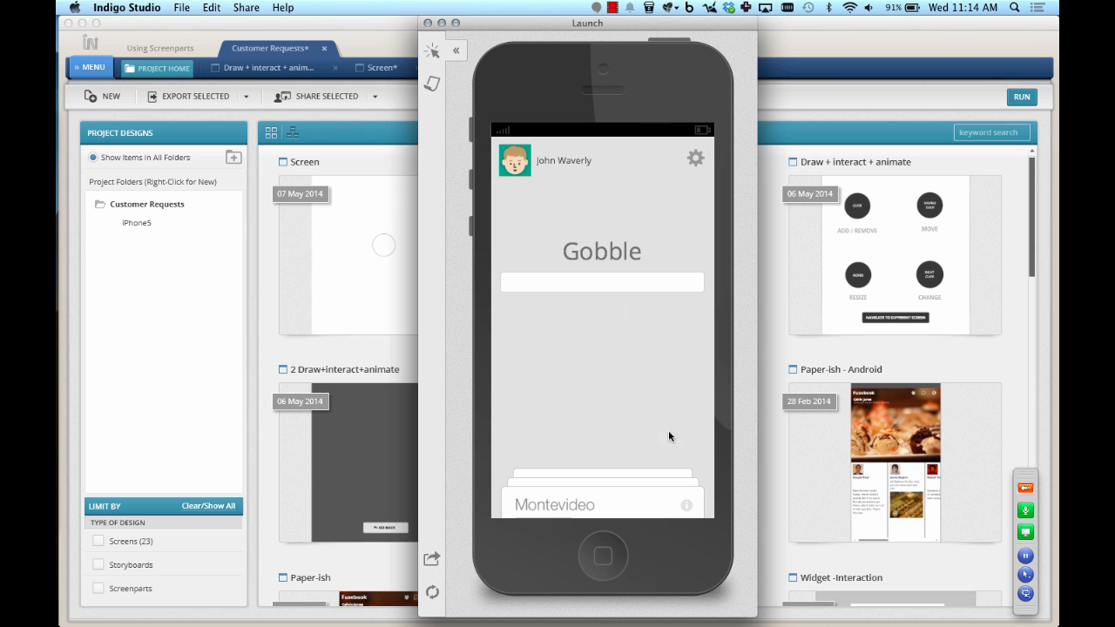
pyautogui.click(630, 506)
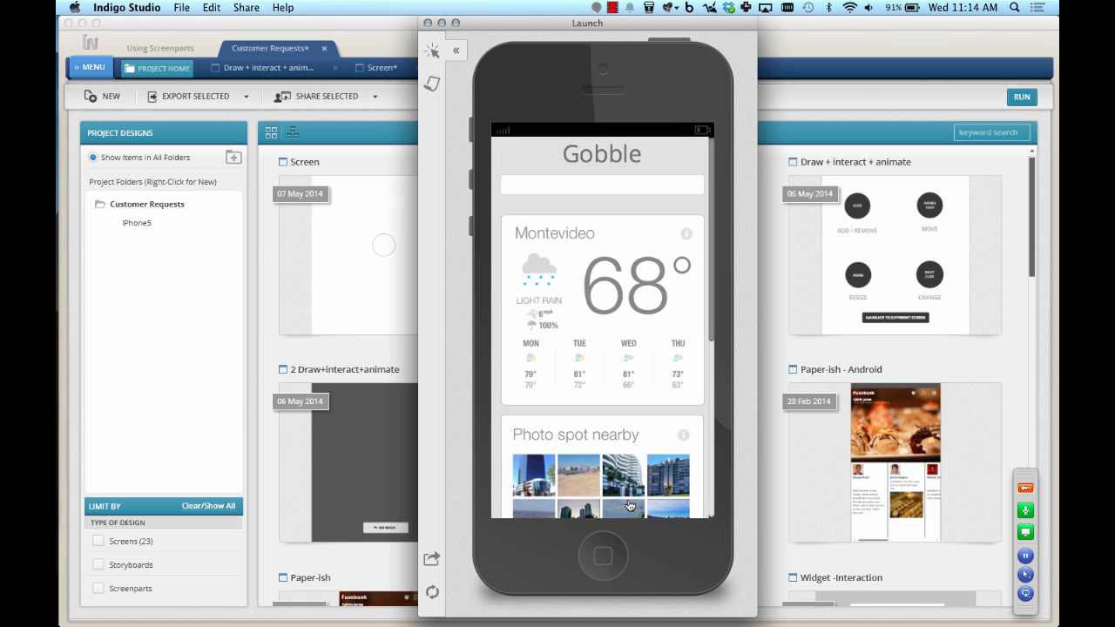
pyautogui.click(626, 241)
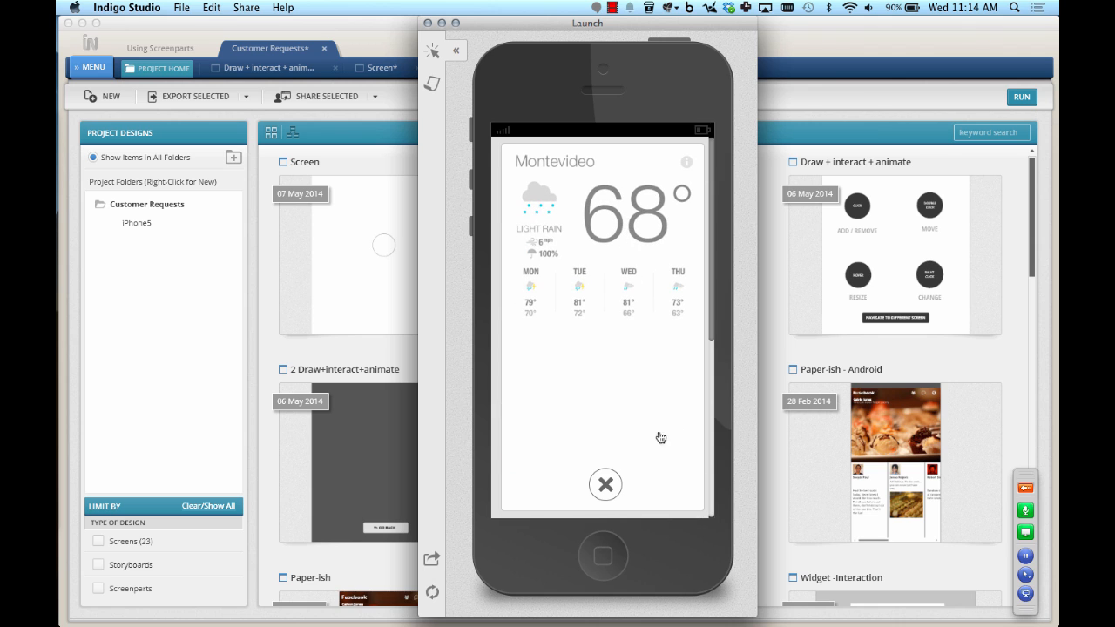
pyautogui.click(608, 488)
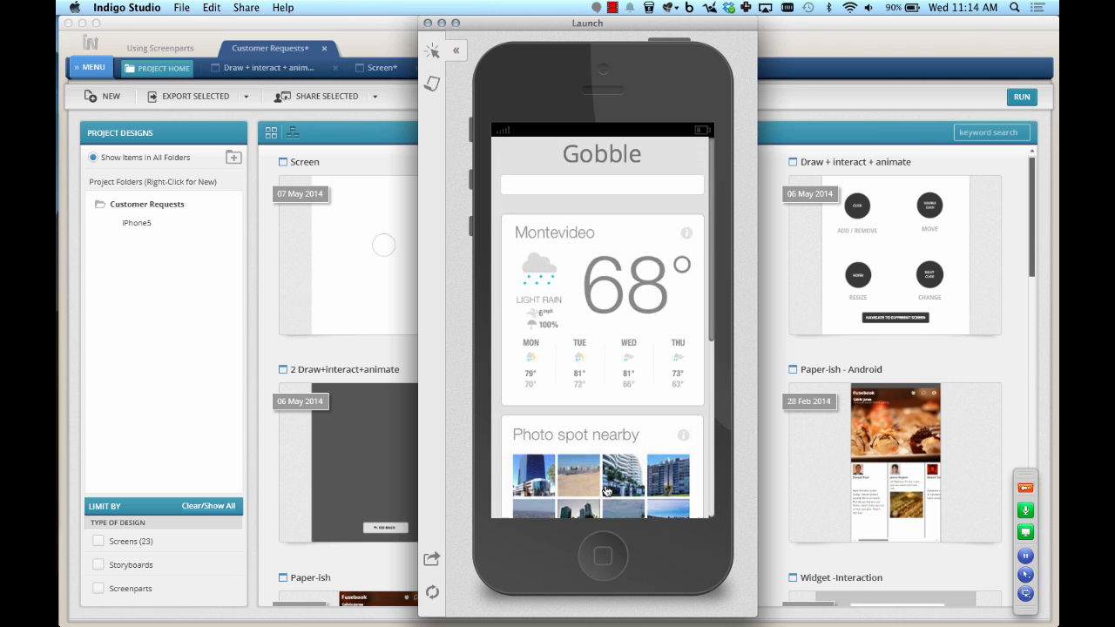
pyautogui.click(427, 23)
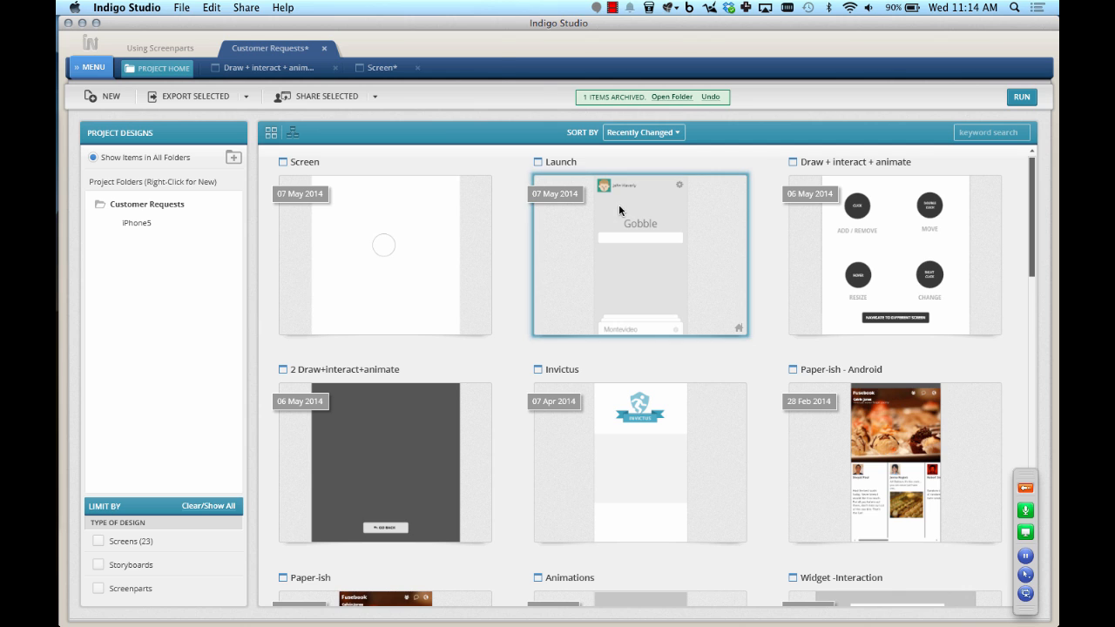
# Open the Launch screen for editing, go to the Tapped Weather state through the Weather card's Taps interaction, and collapse the animation timeline
pyautogui.doubleClick(620, 206)
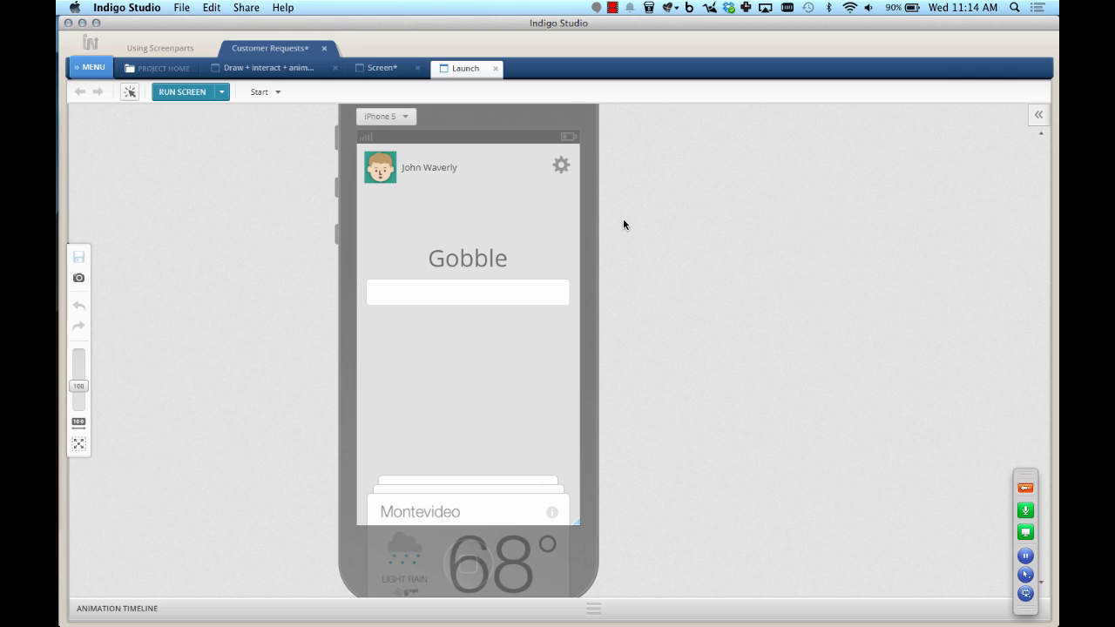
pyautogui.click(501, 513)
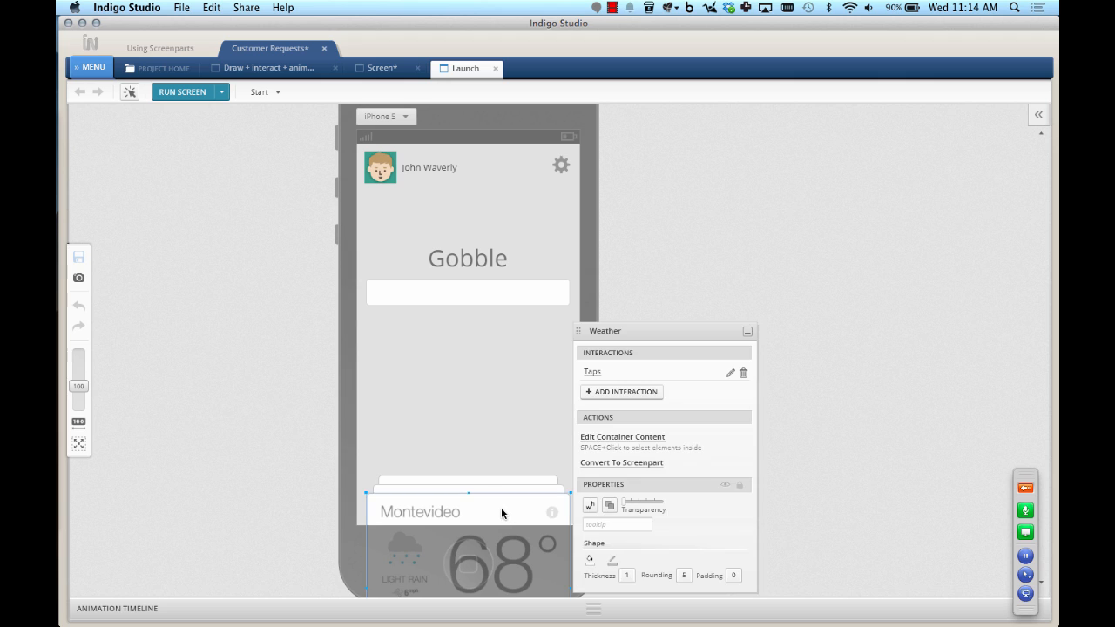
pyautogui.click(594, 376)
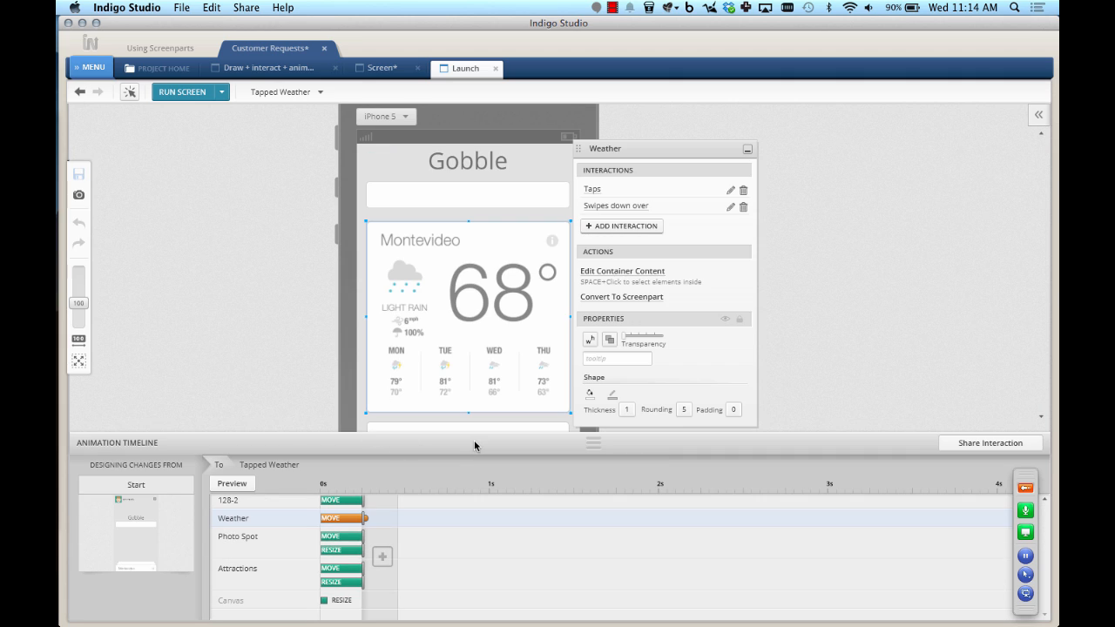
pyautogui.click(597, 444)
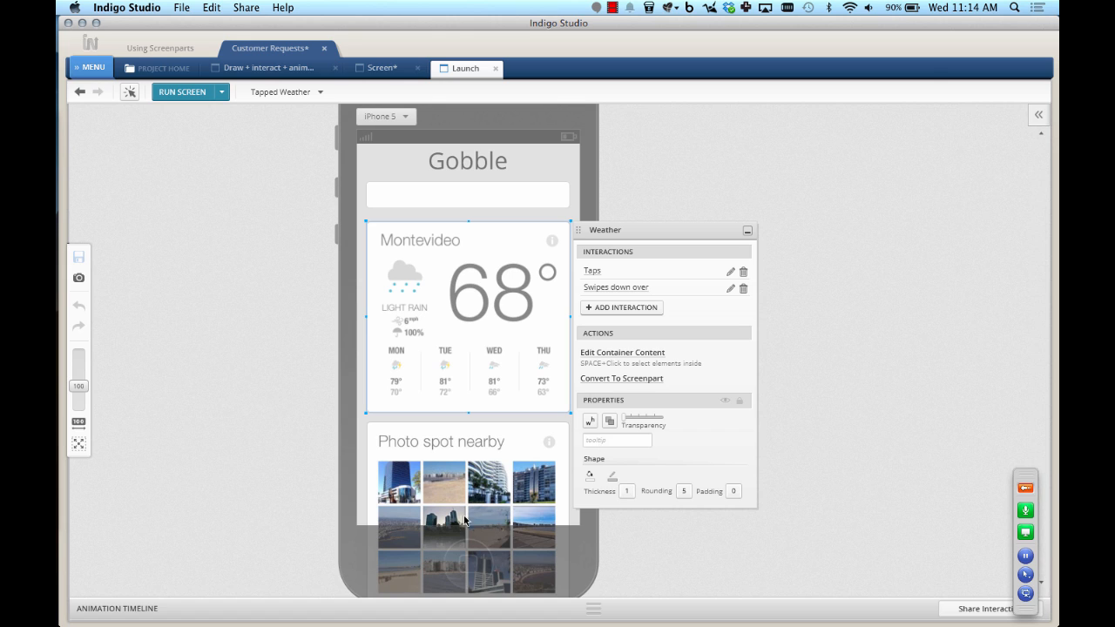
# Shorten the Weather card to end below its rain icon, and place a shortened Photo Spot card with two photo rows directly beneath it
pyautogui.scroll(-1, 450, 407)
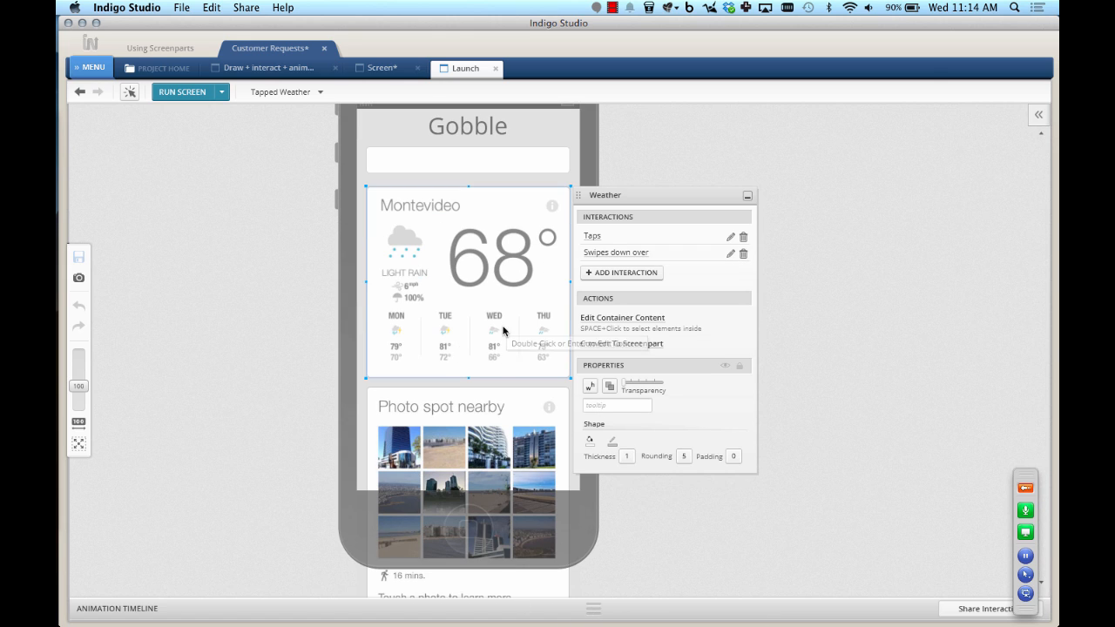
pyautogui.moveTo(468, 378); pyautogui.dragTo(468, 294)
pyautogui.click(469, 410)
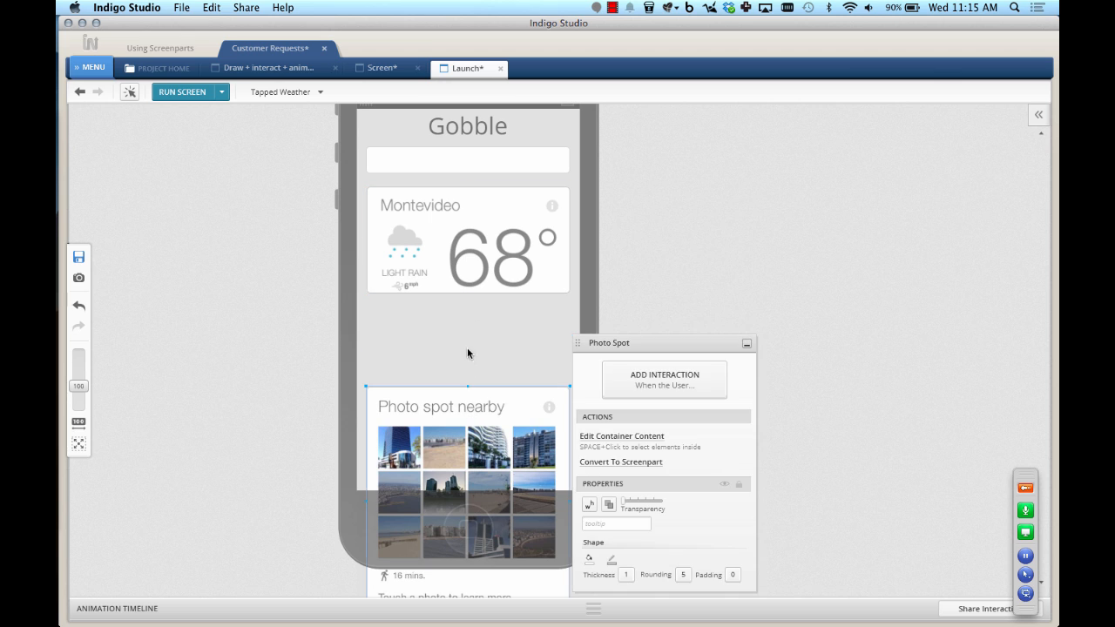
pyautogui.moveTo(473, 386); pyautogui.dragTo(476, 304)
pyautogui.moveTo(466, 532); pyautogui.dragTo(466, 414)
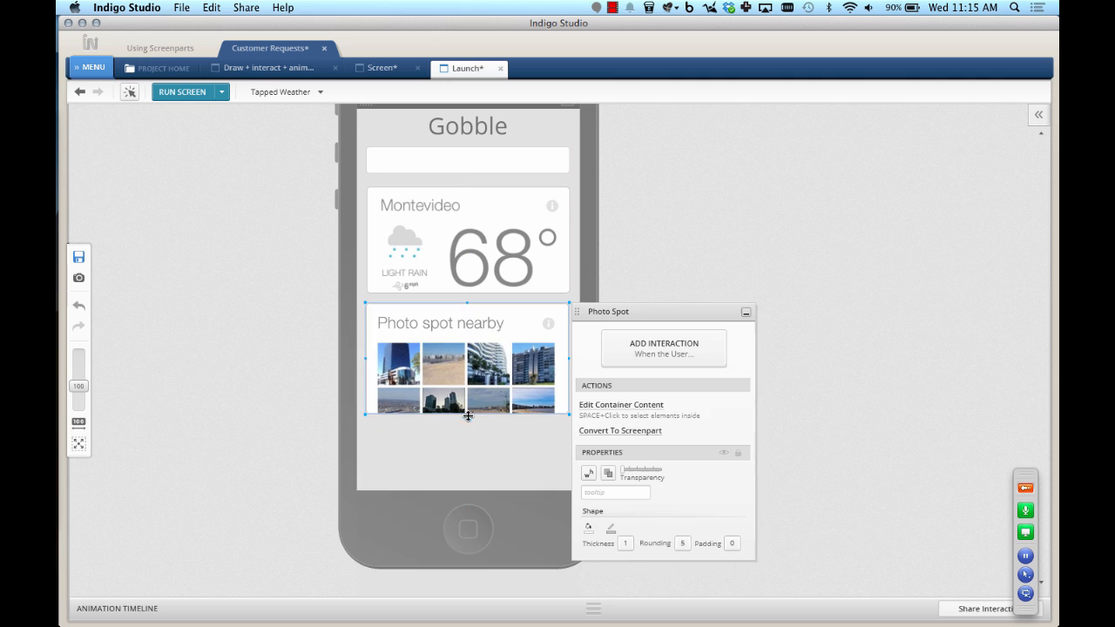
# Move the Attractions card up to sit directly beneath the Photo Spot card
pyautogui.click(281, 495)
pyautogui.scroll(-3, 379, 521)
pyautogui.moveTo(459, 578); pyautogui.dragTo(470, 378)
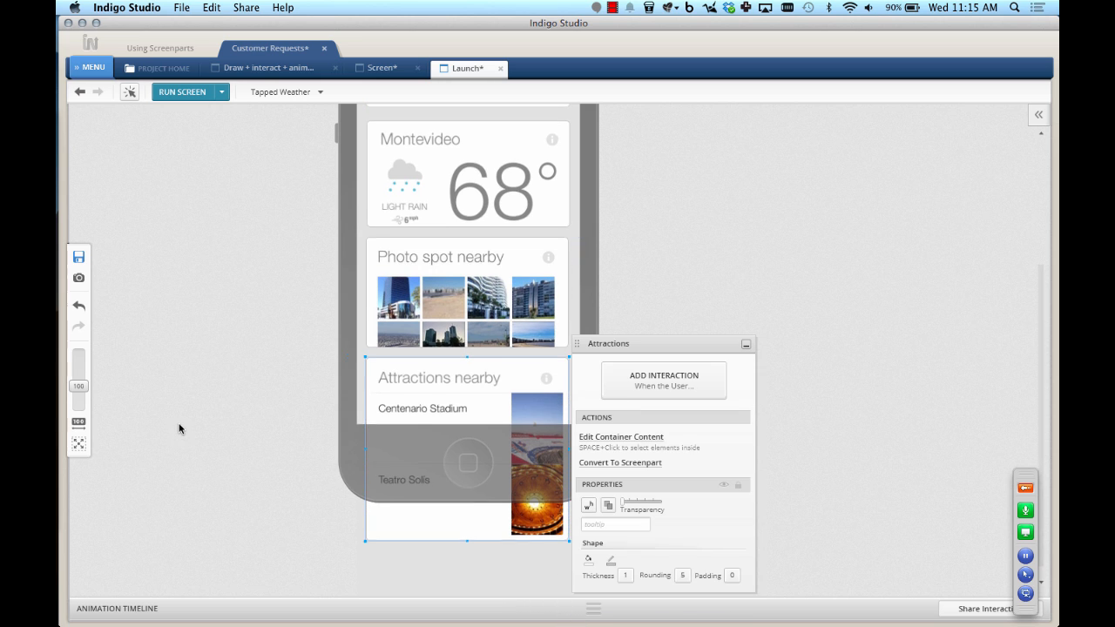
pyautogui.scroll(5, 303, 352)
# In the screen interactions overview, delete the expanded weather state that tapping Weather leads to from the first Tapped Weather state
pyautogui.click(497, 242)
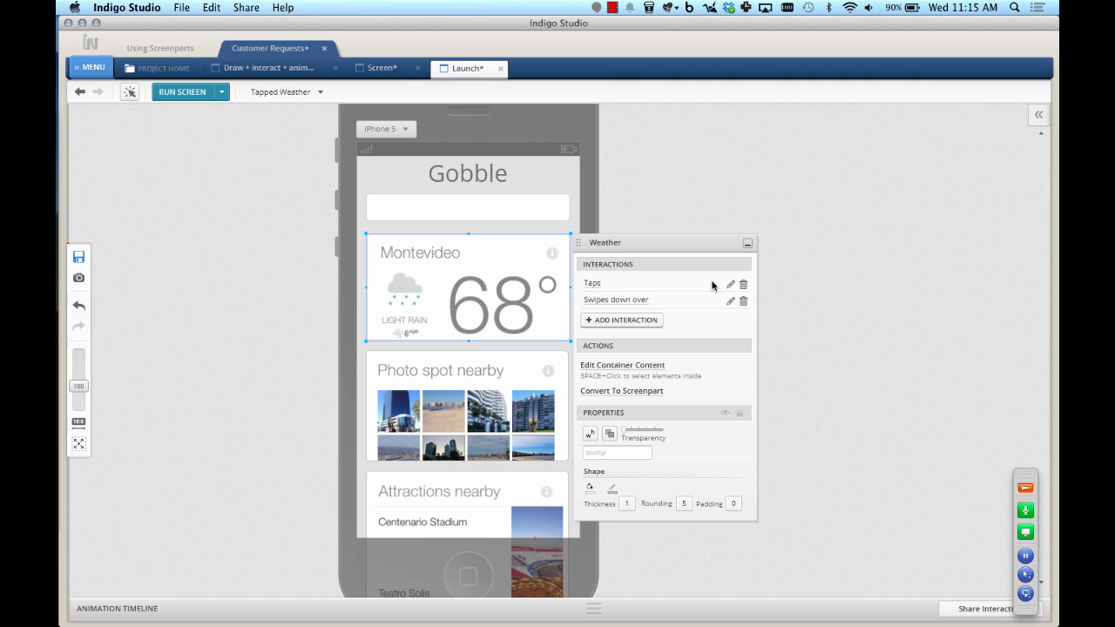
pyautogui.moveTo(641, 300)
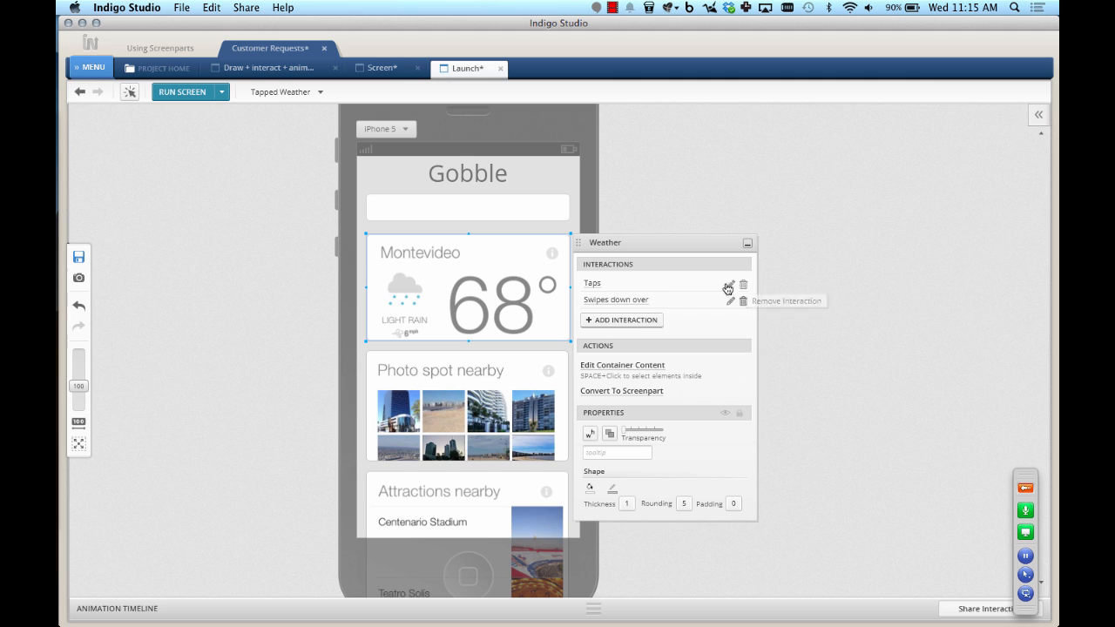
pyautogui.click(166, 246)
pyautogui.click(282, 91)
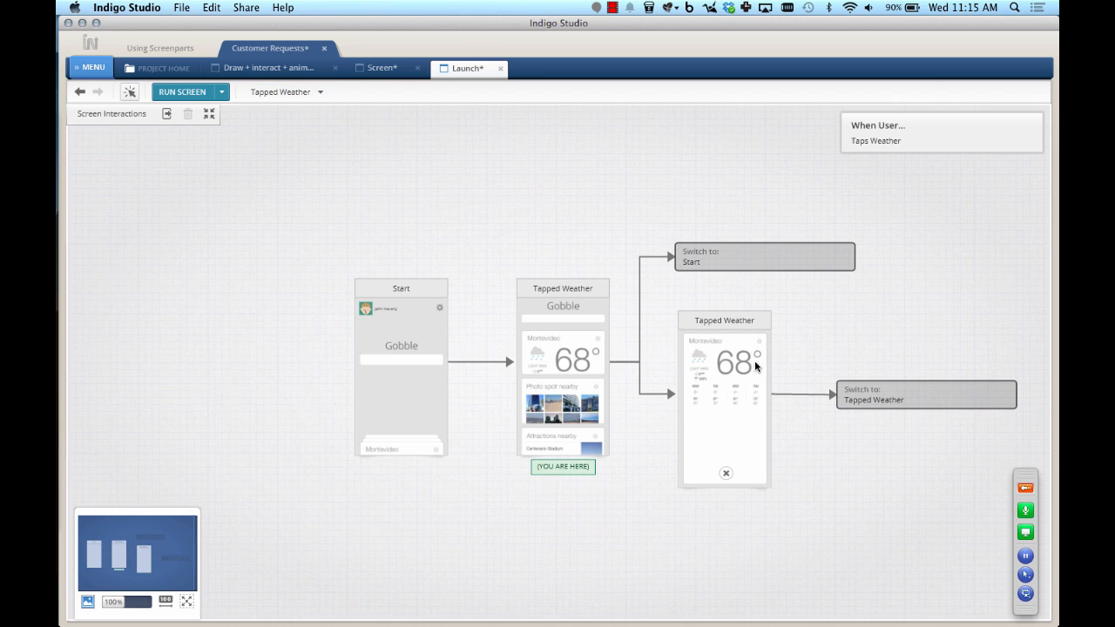
pyautogui.rightClick(756, 367)
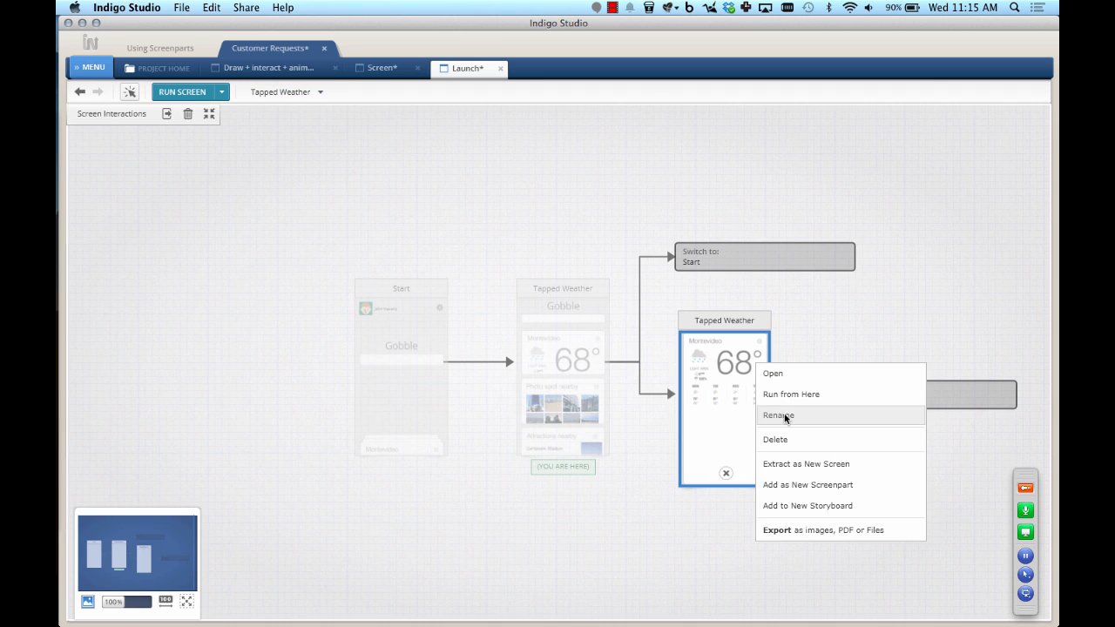
pyautogui.click(785, 440)
# Open the first Tapped Weather state and add a Taps interaction on the Weather card that changes the screen to a new state
pyautogui.doubleClick(570, 346)
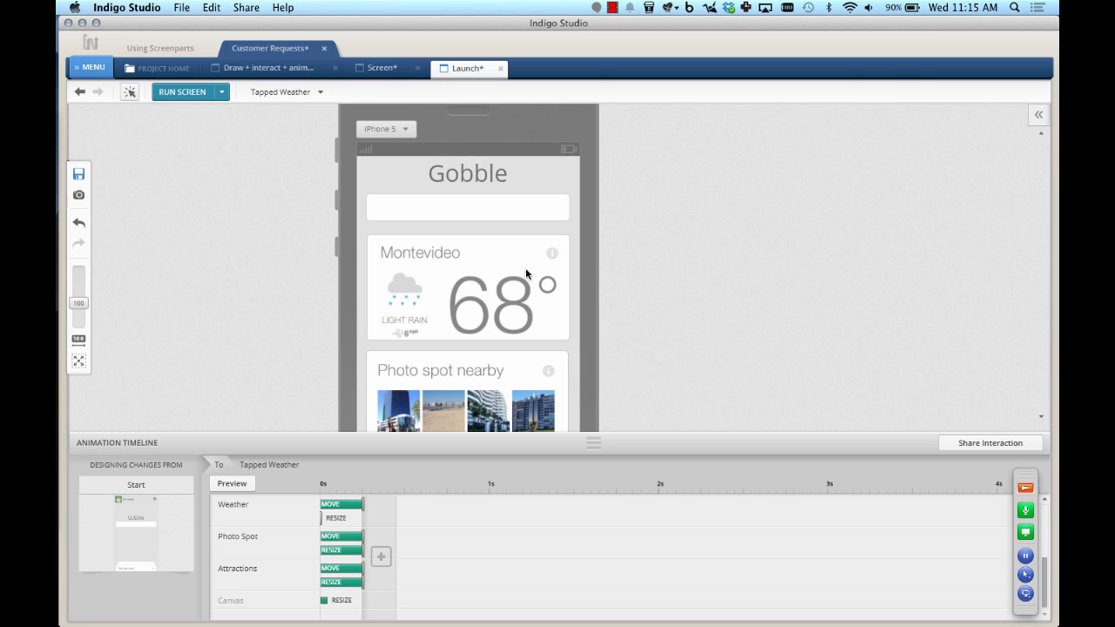
pyautogui.click(525, 265)
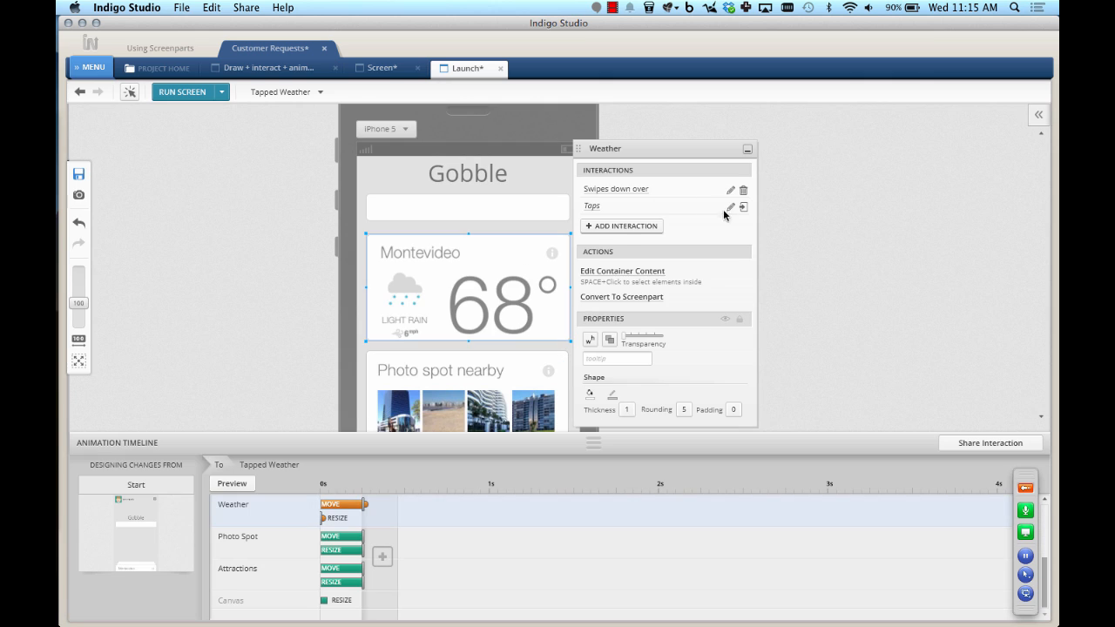
pyautogui.click(615, 229)
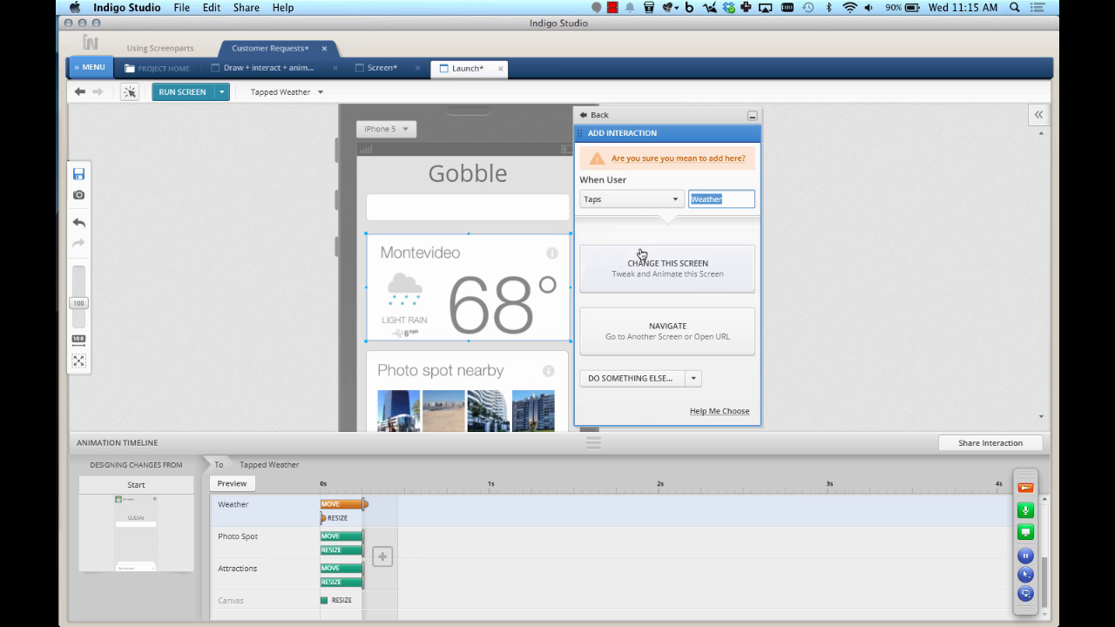
pyautogui.click(663, 277)
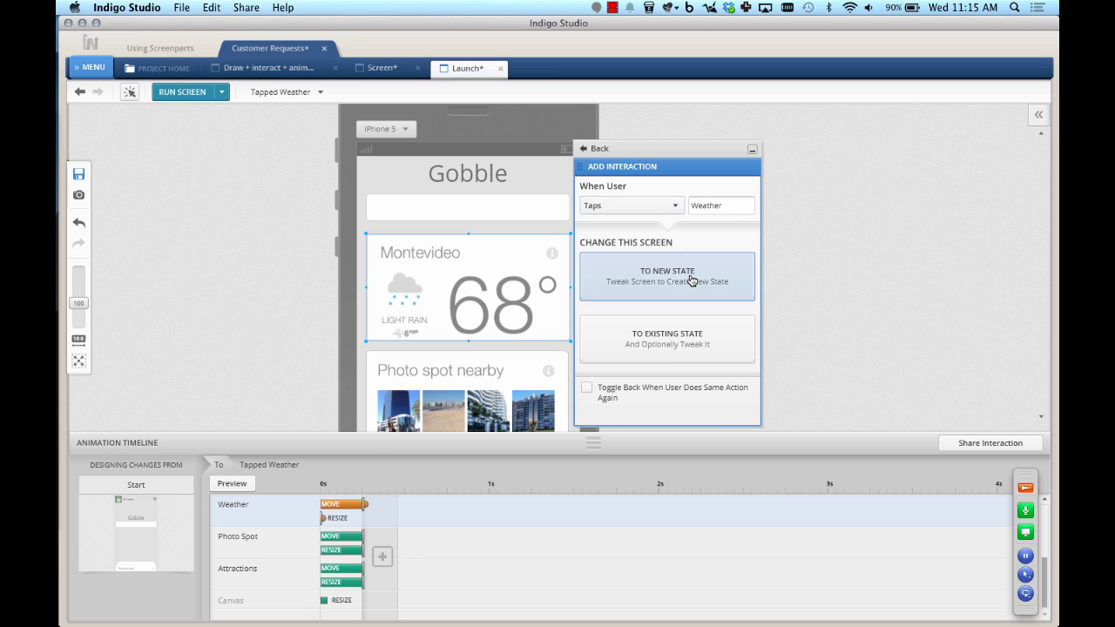
pyautogui.click(693, 280)
# Stretch the Weather card up and down to fill the phone screen, and delete the Attractions card behind it
pyautogui.click(295, 338)
pyautogui.click(510, 261)
pyautogui.moveTo(468, 234); pyautogui.dragTo(471, 159)
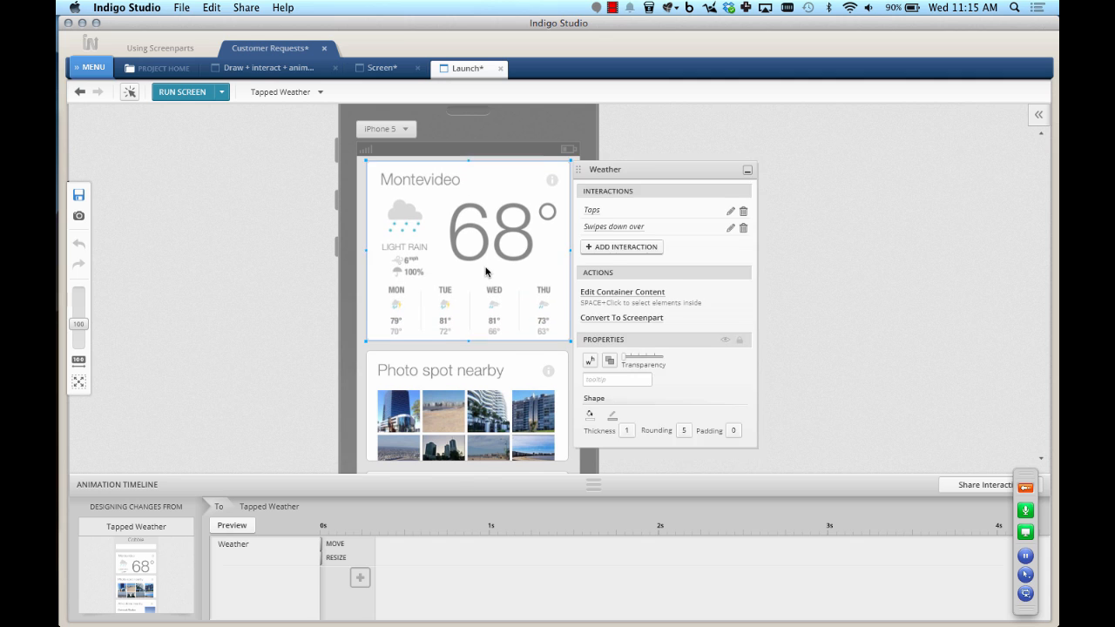
pyautogui.scroll(-5, 475, 356)
pyautogui.moveTo(468, 240); pyautogui.dragTo(468, 216)
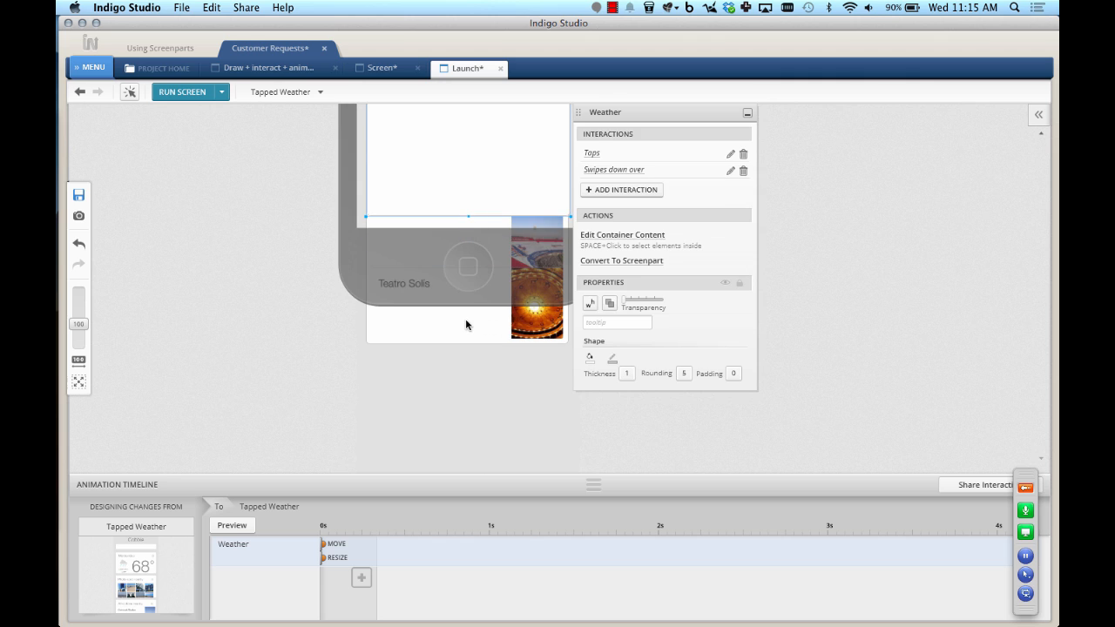
pyautogui.click(467, 325)
pyautogui.press('Delete')
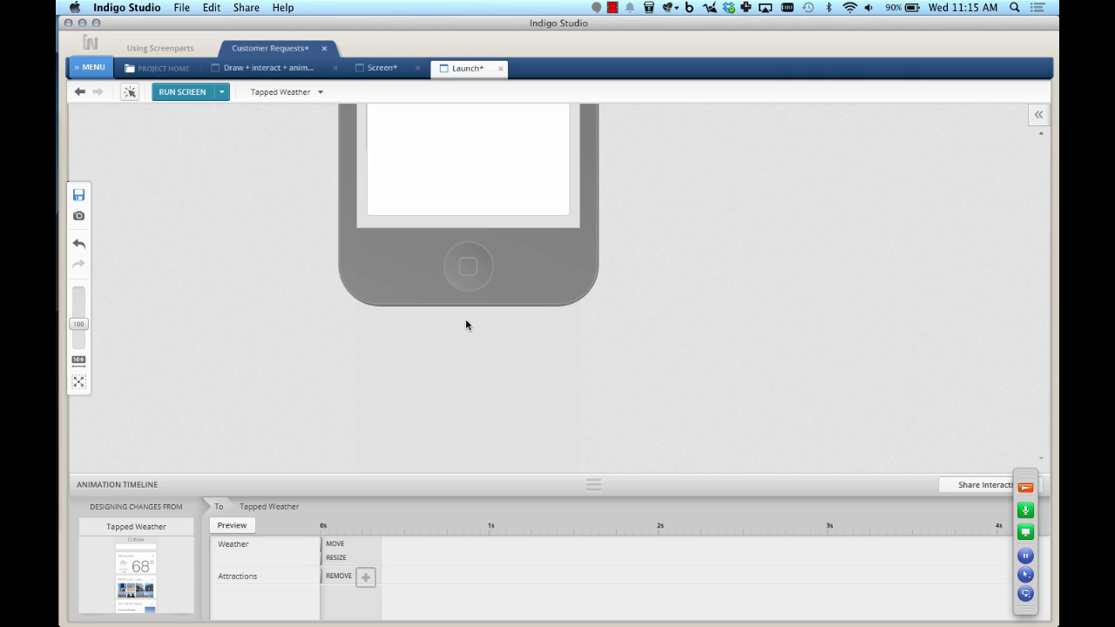
# Add an icon near the lower end of the expanded Weather card, choosing the bold X found by searching "Remo"
pyautogui.scroll(5, 466, 325)
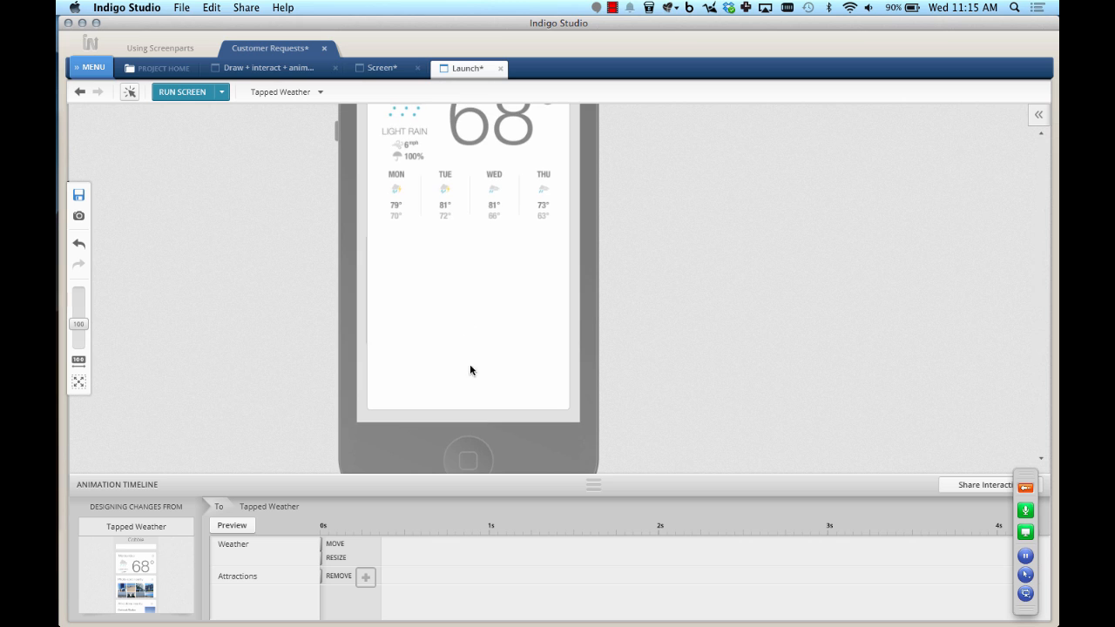
pyautogui.doubleClick(442, 356)
pyautogui.write('icon')
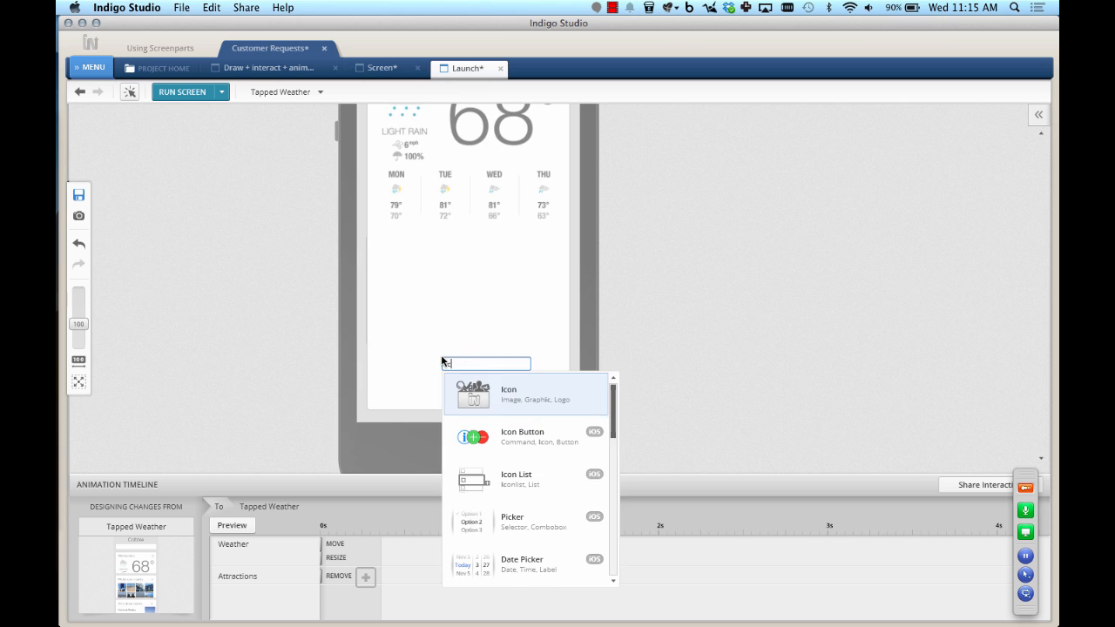
pyautogui.press('Return')
pyautogui.write('Remo')
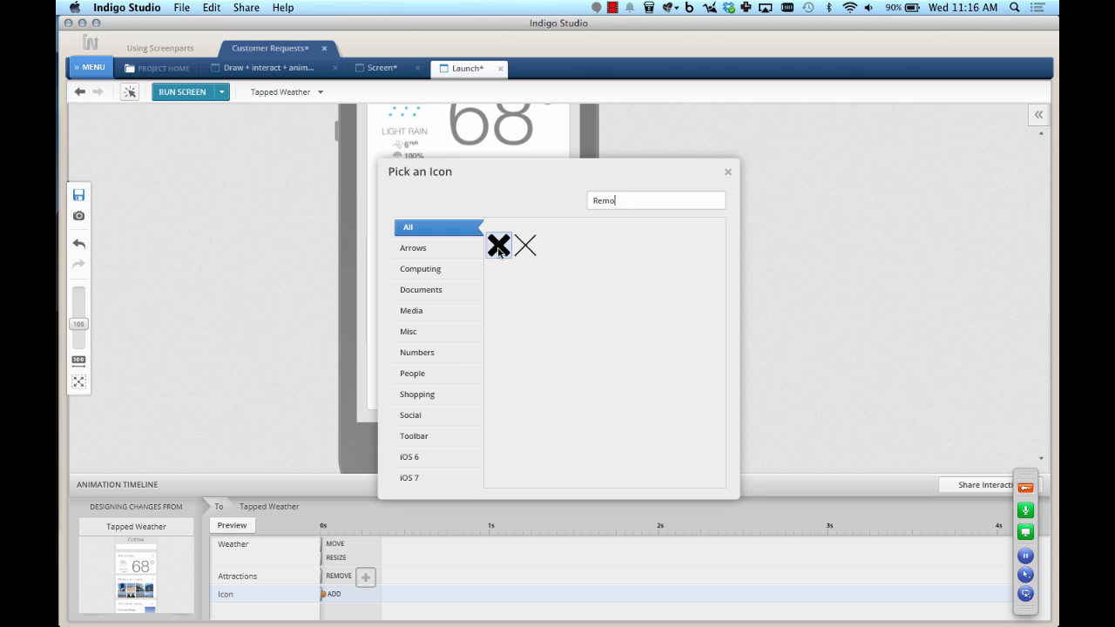
pyautogui.click(498, 250)
pyautogui.moveTo(453, 365)
pyautogui.mouseDown()
pyautogui.moveTo(477, 378)
pyautogui.moveTo(461, 377)
pyautogui.mouseUp()
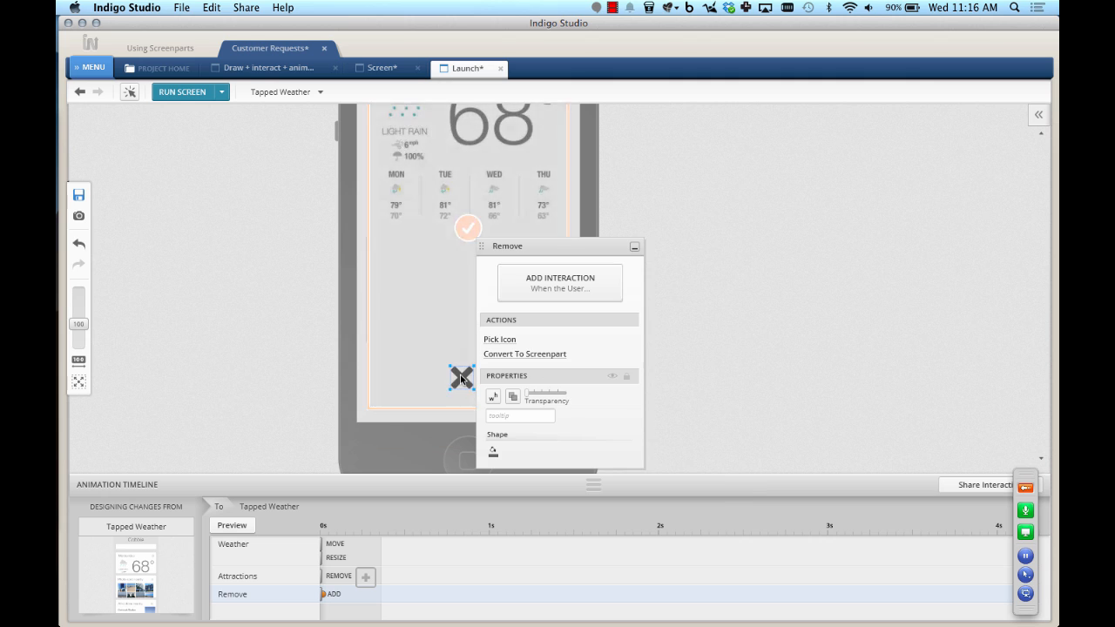
# Add a Taps interaction on the Remove icon that switches to the existing Tapped Weather state with the Photo Spot card
pyautogui.click(560, 286)
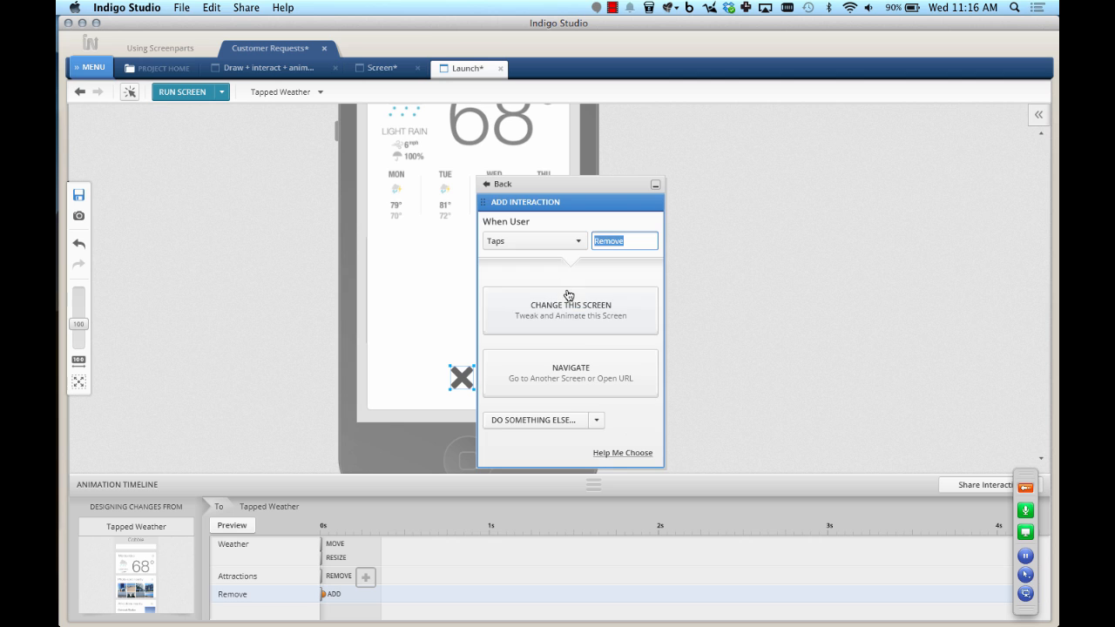
pyautogui.click(573, 329)
pyautogui.click(572, 390)
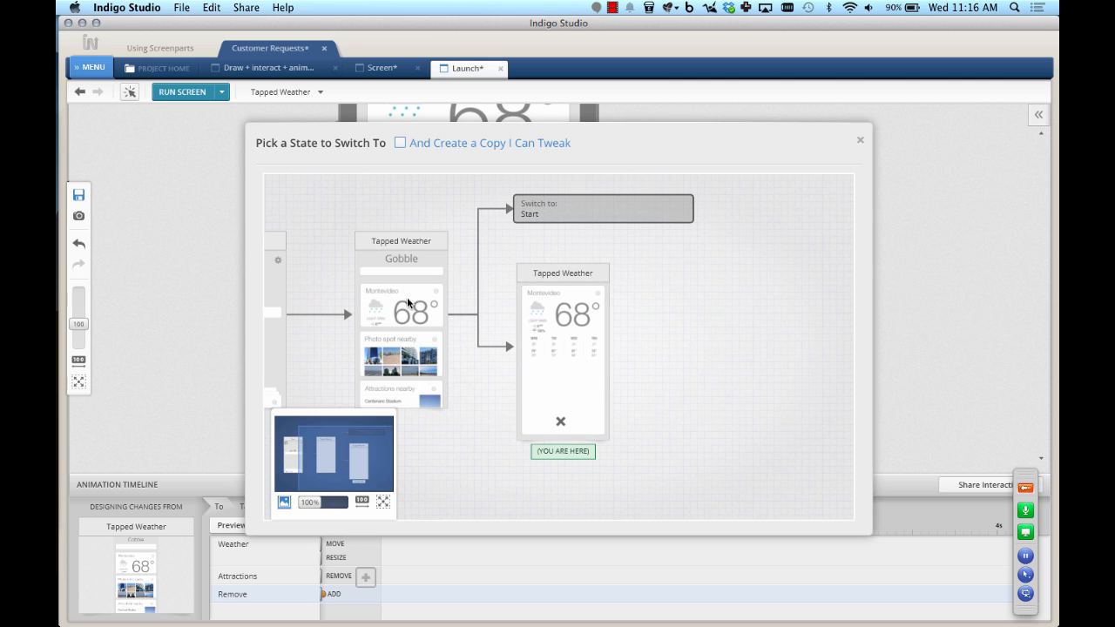
pyautogui.click(406, 303)
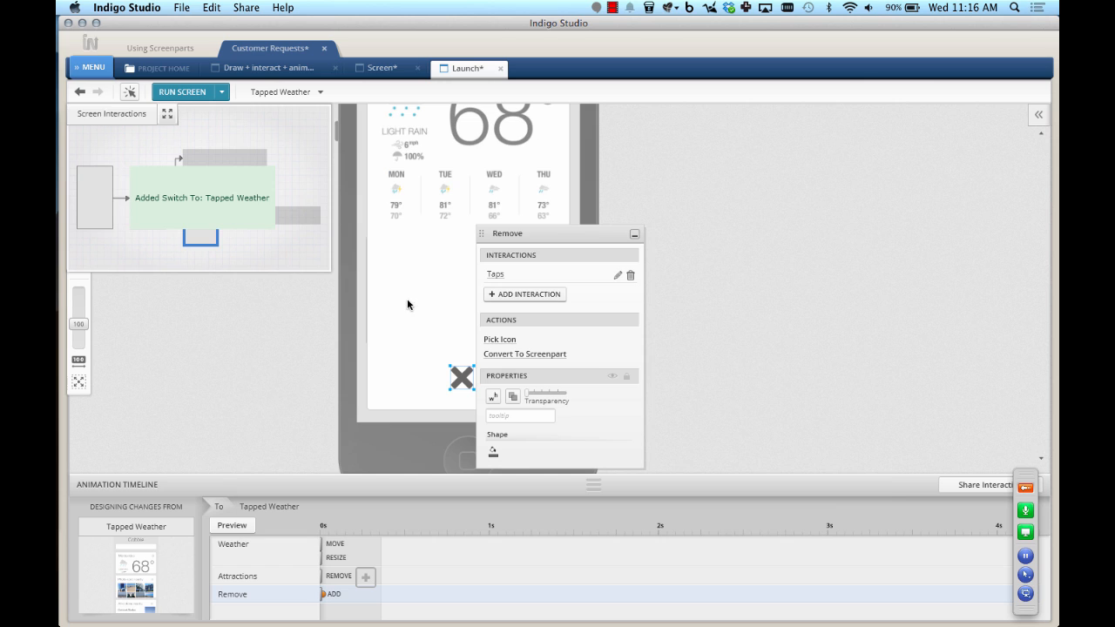
pyautogui.click(325, 245)
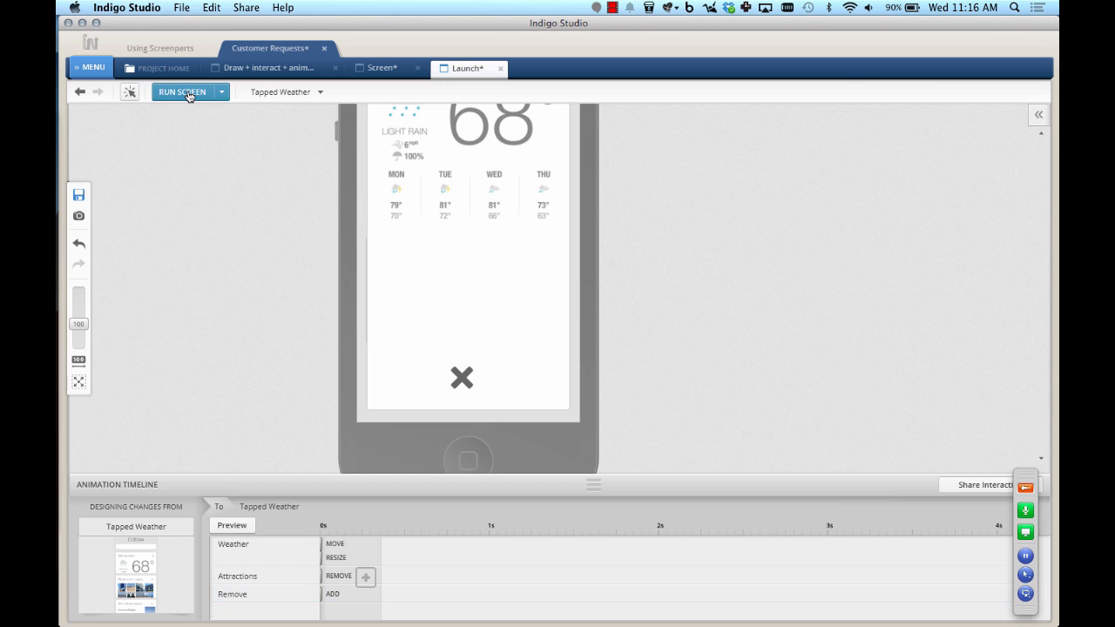
# Lengthen the Weather move and resize and the Remove icon's add animations to about 0.35 s, and Attractions' removal to about 0.15 s
pyautogui.moveTo(321, 544); pyautogui.dragTo(380, 544)
pyautogui.doubleClick(337, 561)
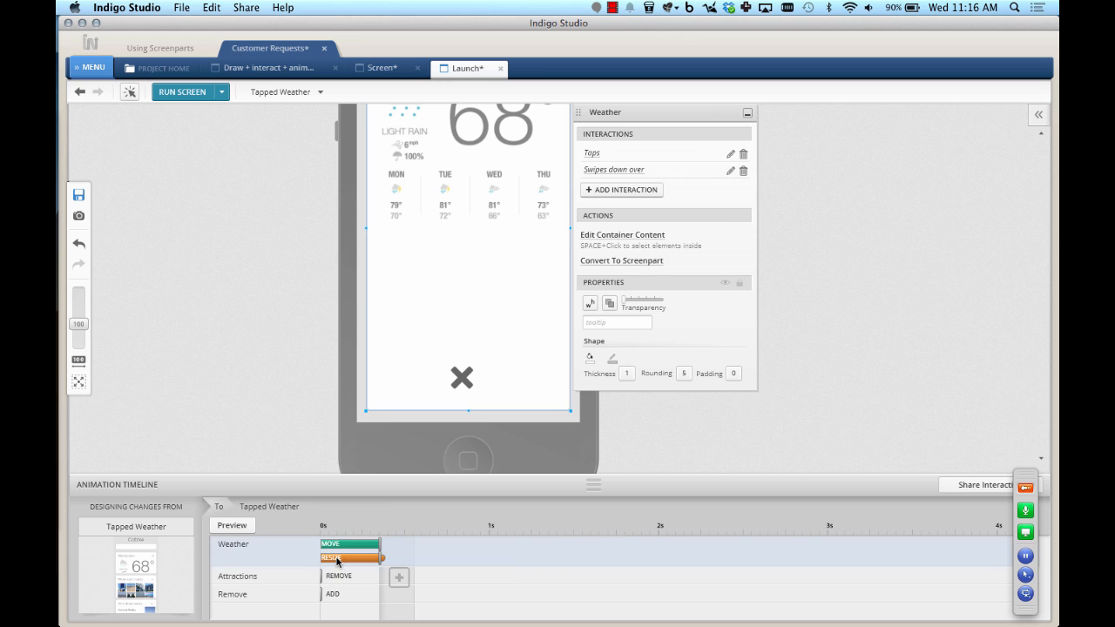
pyautogui.click(322, 576)
pyautogui.moveTo(322, 576); pyautogui.dragTo(380, 594)
pyautogui.click(321, 594)
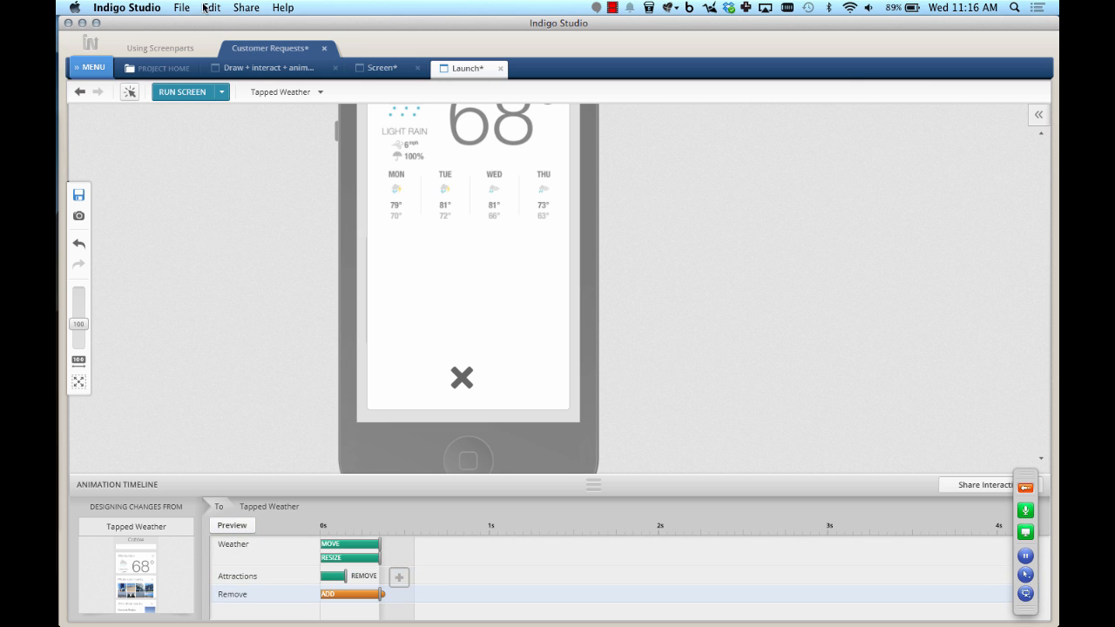
# Run the Launch screen, test tapping the Montevideo card and the Weather card, and return to the editor
pyautogui.click(182, 91)
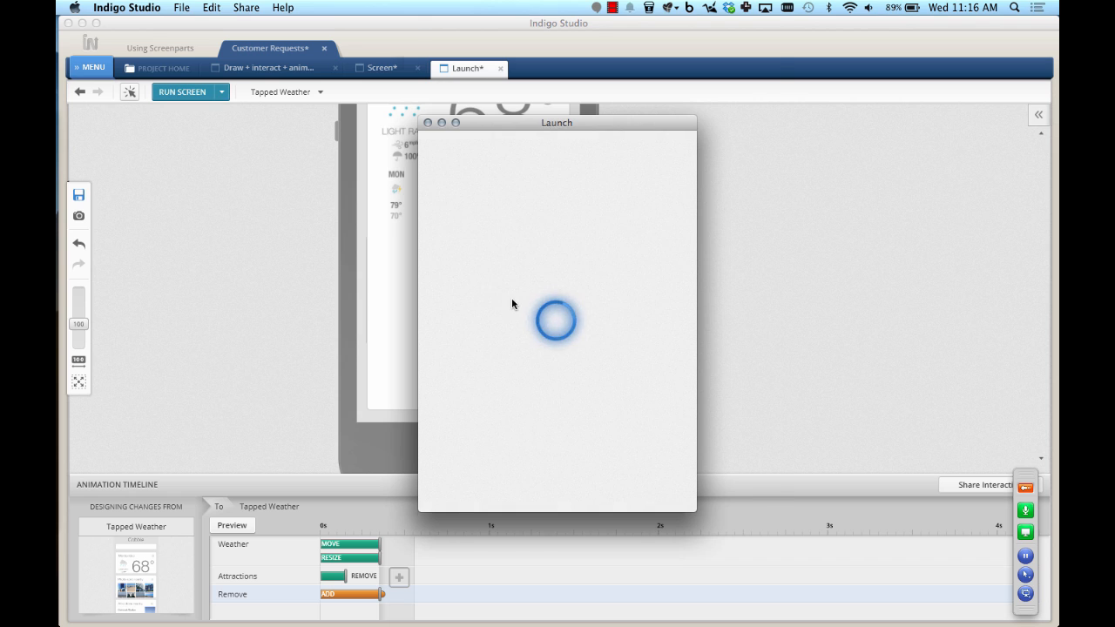
pyautogui.click(620, 492)
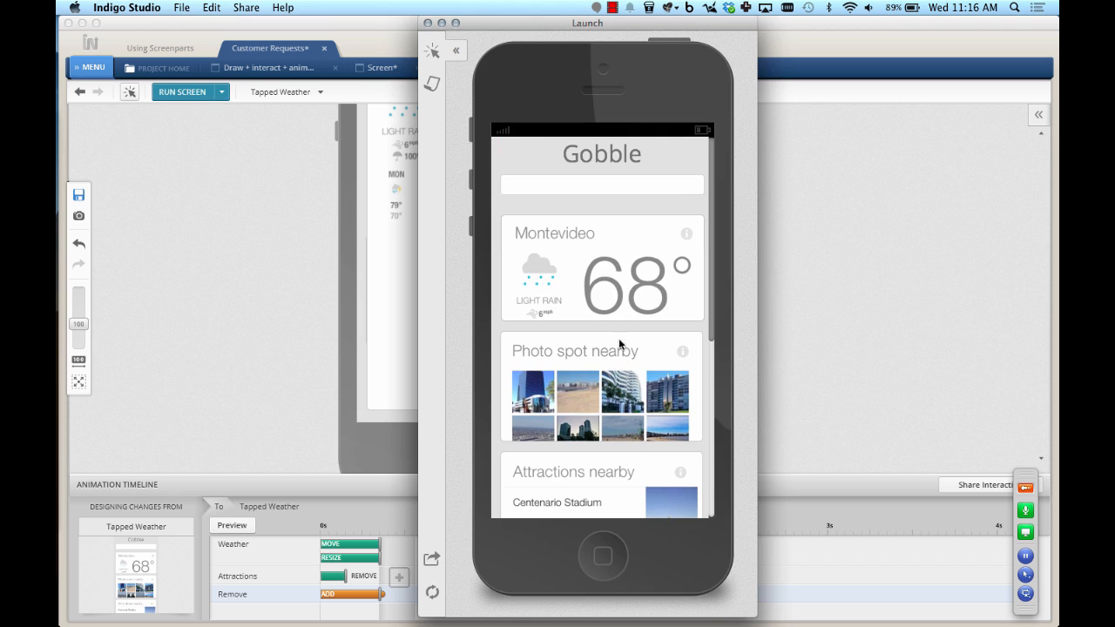
pyautogui.click(623, 241)
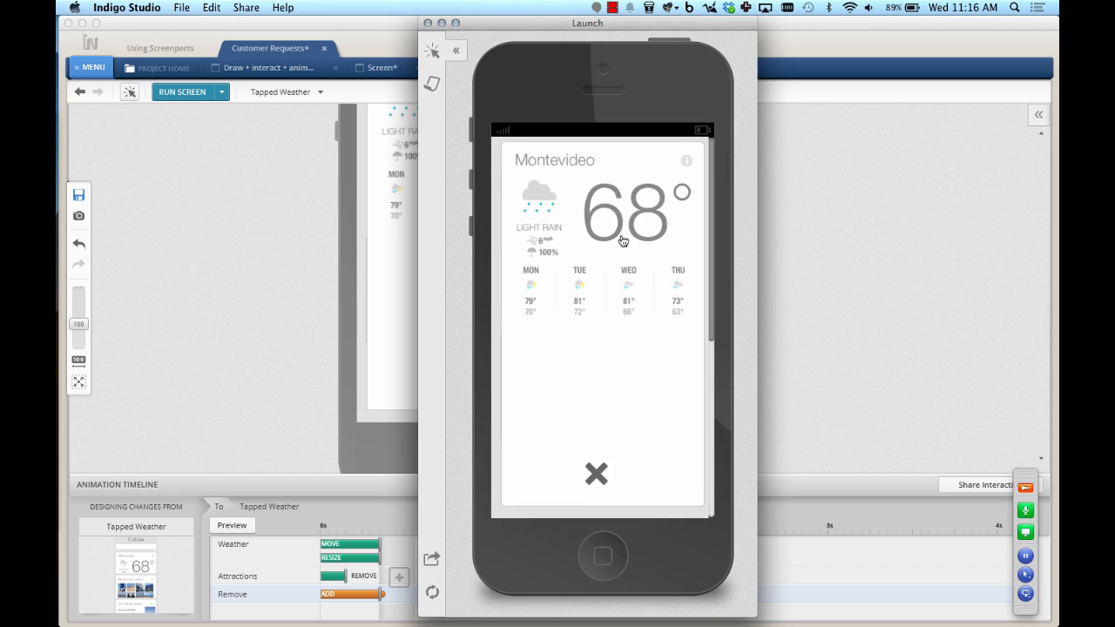
pyautogui.click(259, 191)
# Examine the screen interactions overview, enlarged to show how the Start and both Tapped Weather states connect
pyautogui.click(288, 92)
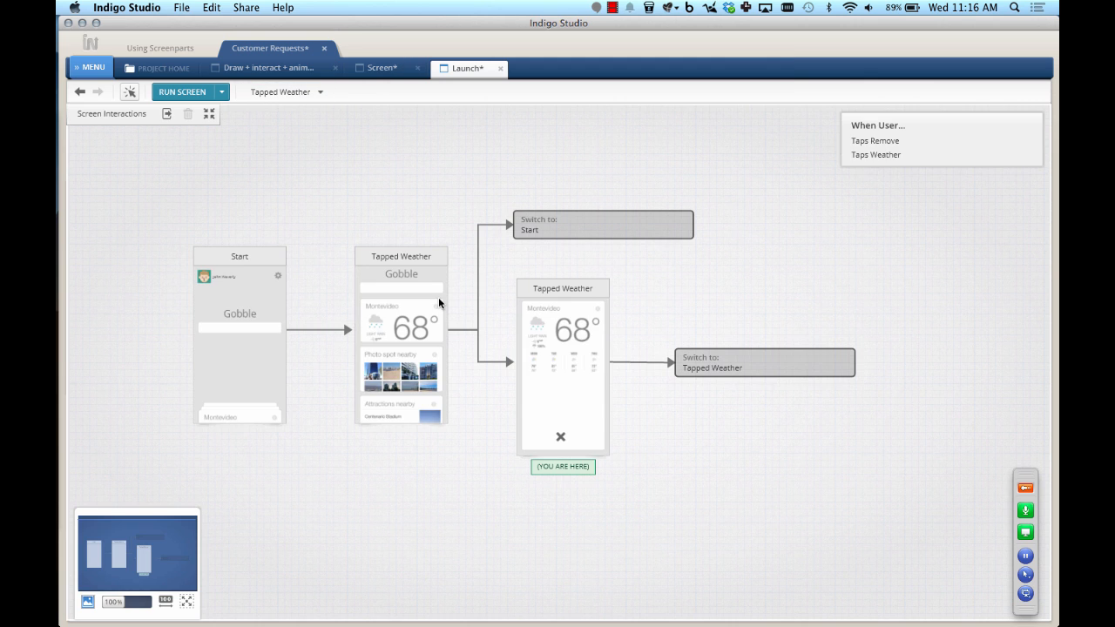
pyautogui.scroll(3, 439, 299)
pyautogui.scroll(1, 428, 245)
pyautogui.moveTo(352, 136); pyautogui.dragTo(509, 151)
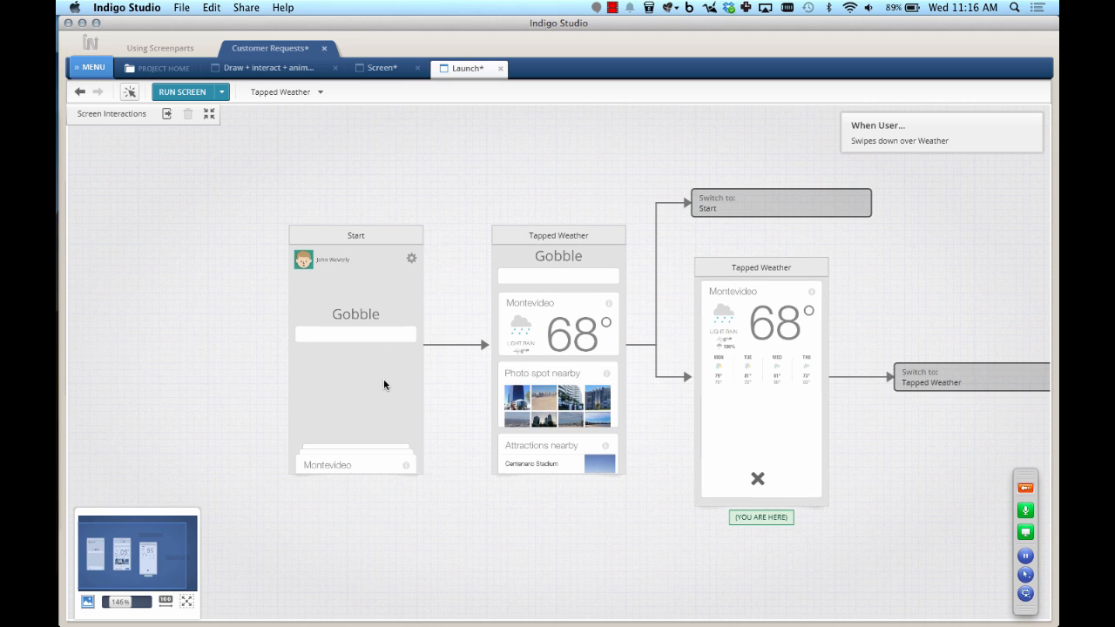
pyautogui.moveTo(484, 344)
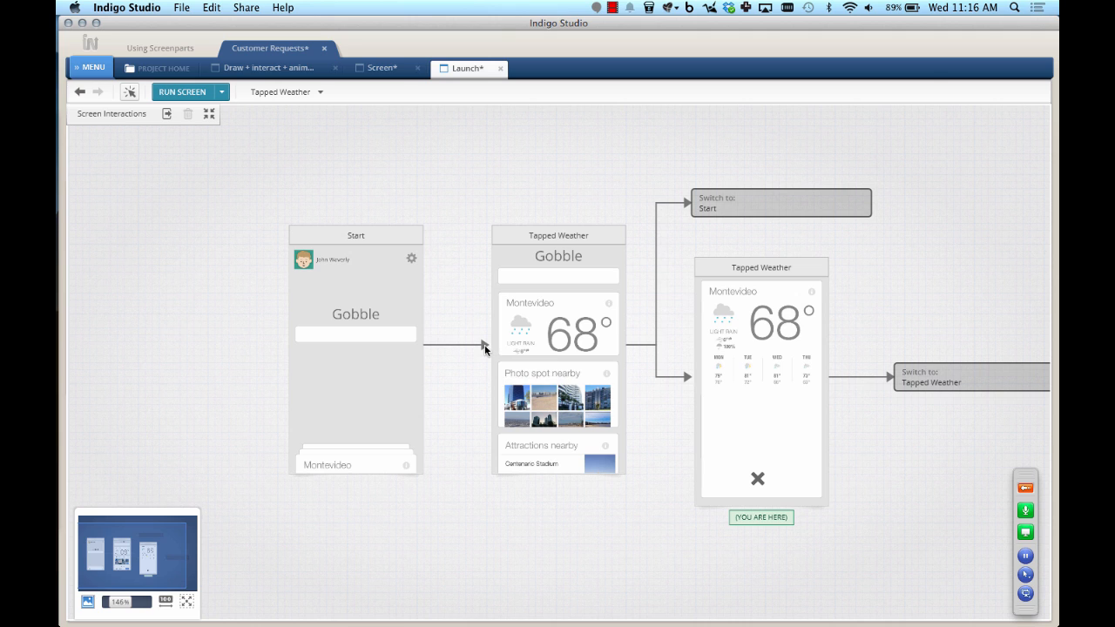
pyautogui.moveTo(686, 381)
# Switch to the slide deck in Preview and advance to the "... Looks Familiar?" slide
pyautogui.hotkey('ctrl', 'Up')
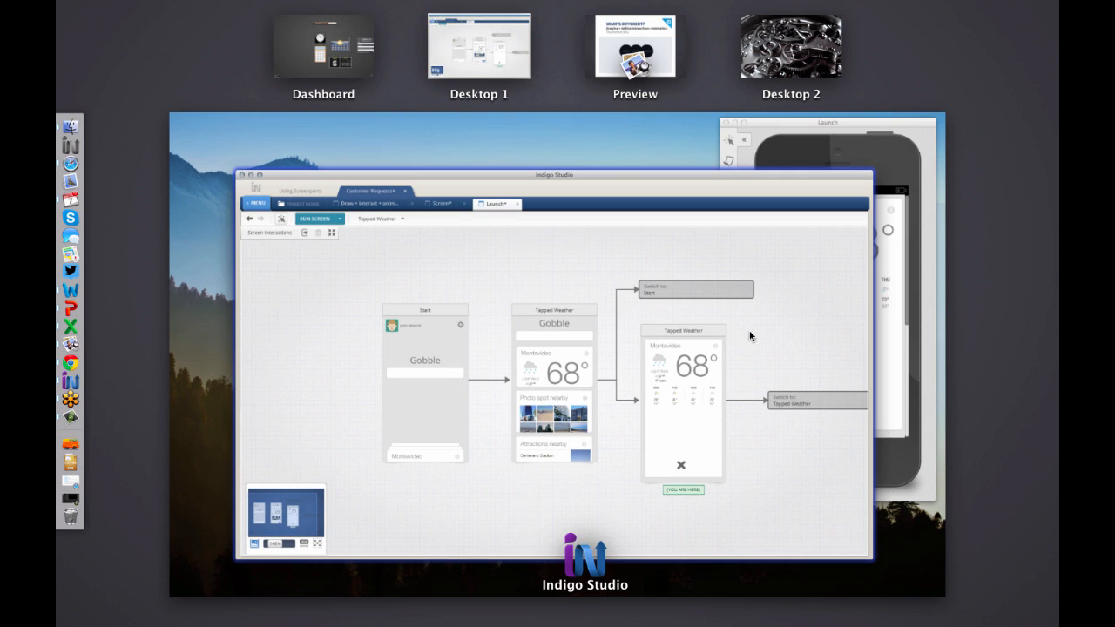
pyautogui.click(73, 349)
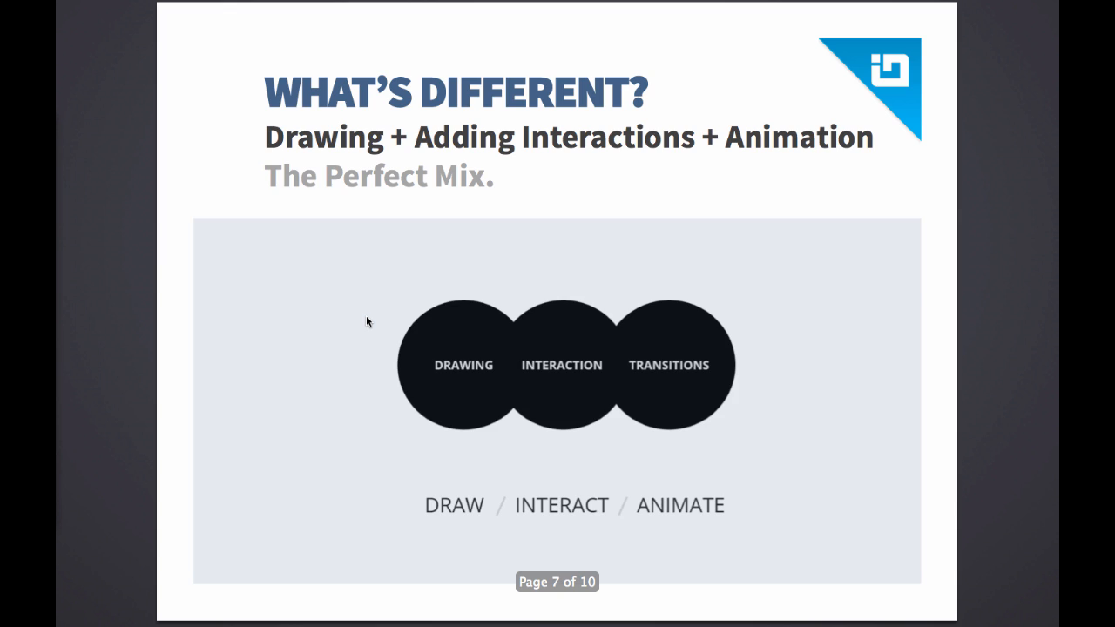
pyautogui.press('Right')
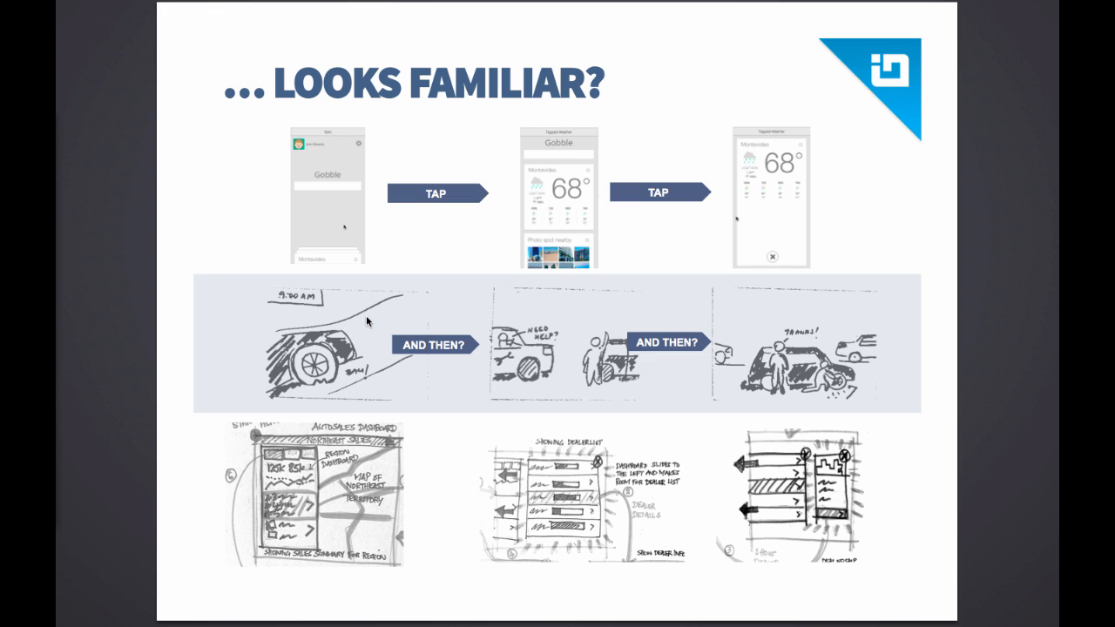
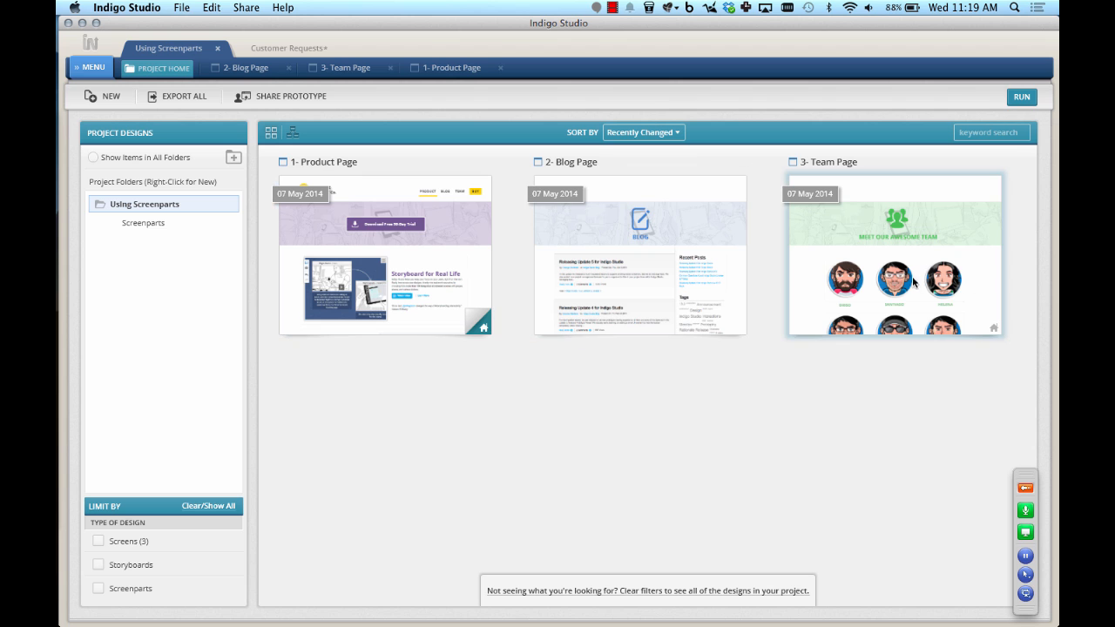
# Open the 1- Product Page screen with its elements panel collapsed, and copy the header's logo and navigation elements
pyautogui.doubleClick(452, 249)
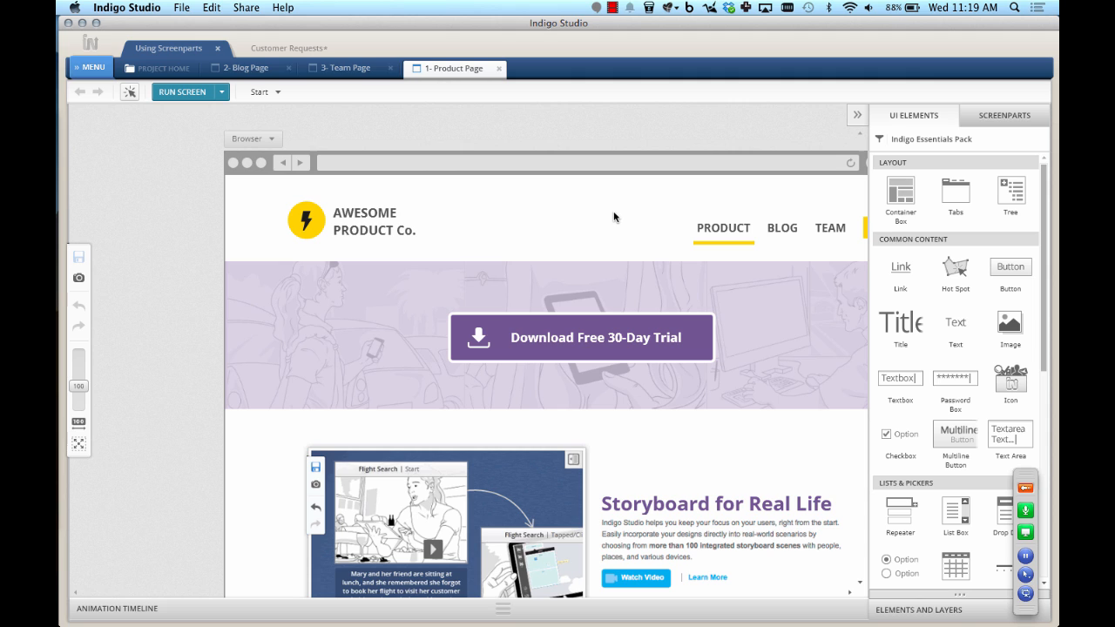
pyautogui.click(849, 119)
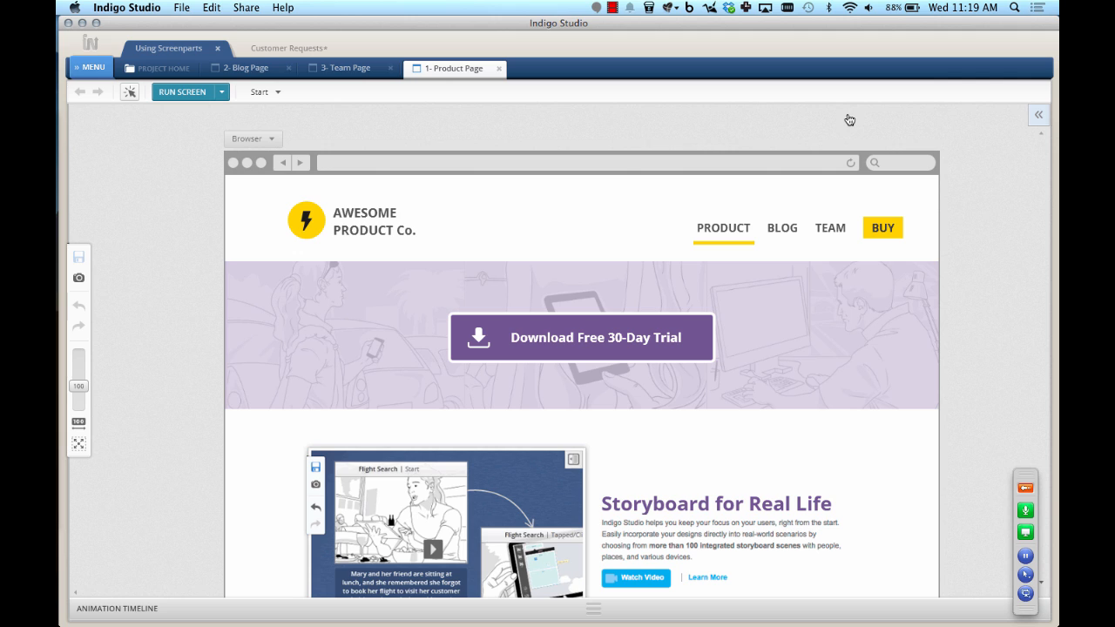
pyautogui.moveTo(203, 186); pyautogui.dragTo(988, 265)
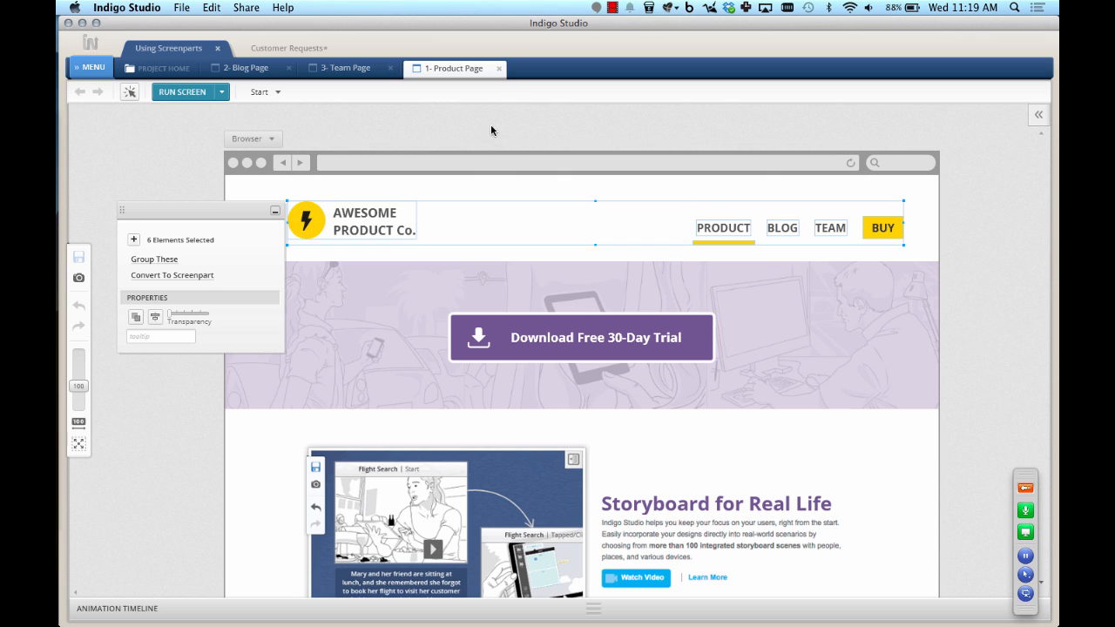
# Paste the copied header into the 2- Blog Page screen with its elements panel collapsed, and undo the paste
pyautogui.click(249, 69)
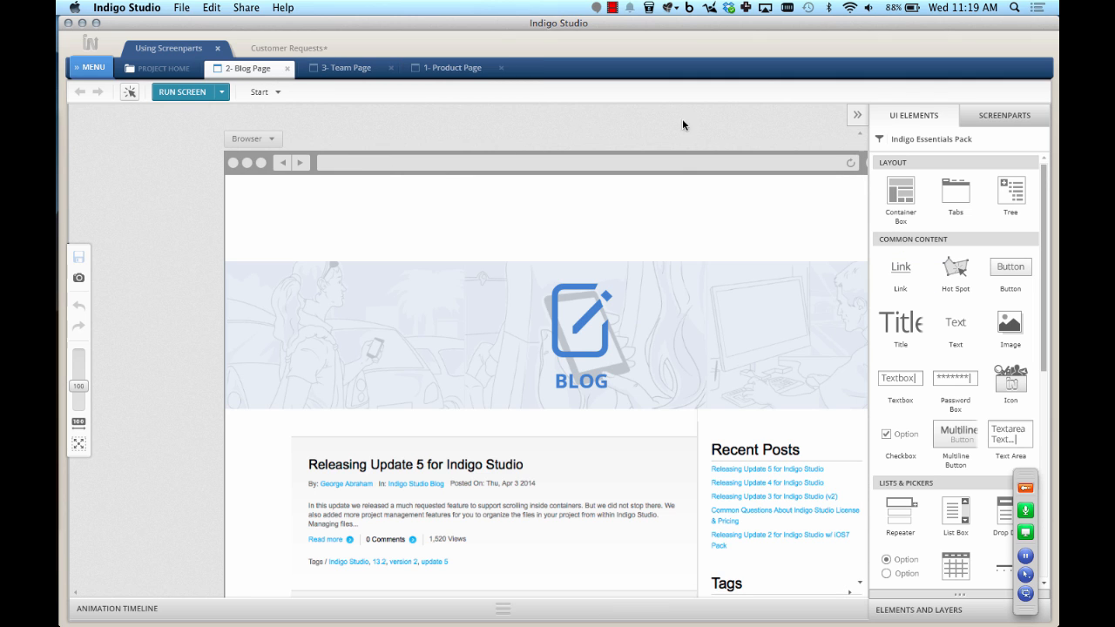
pyautogui.click(857, 114)
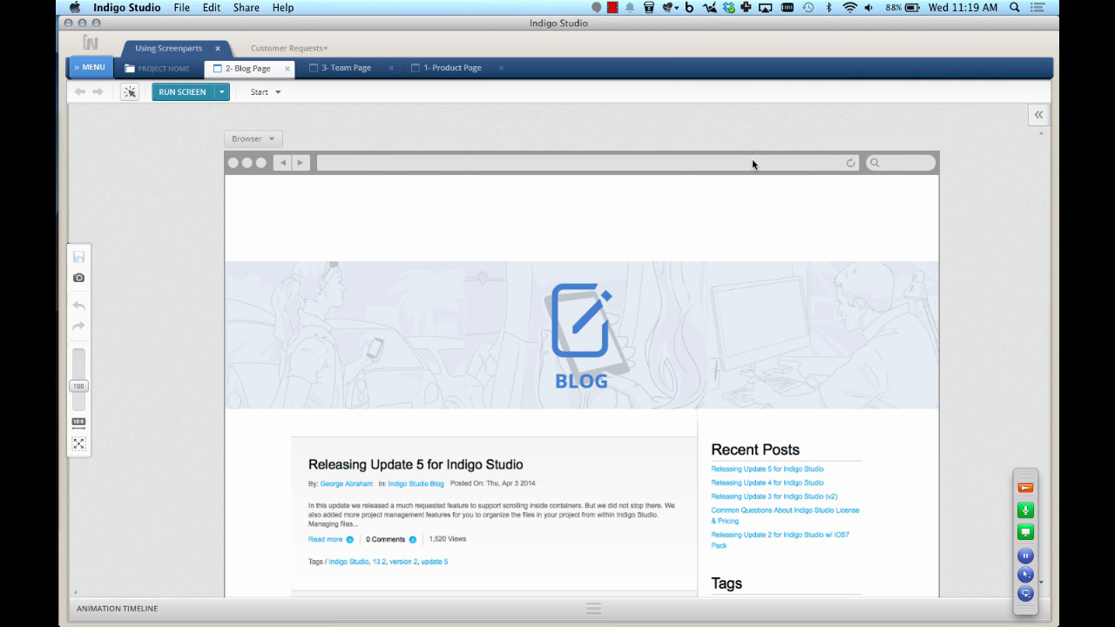
pyautogui.press('super+v')
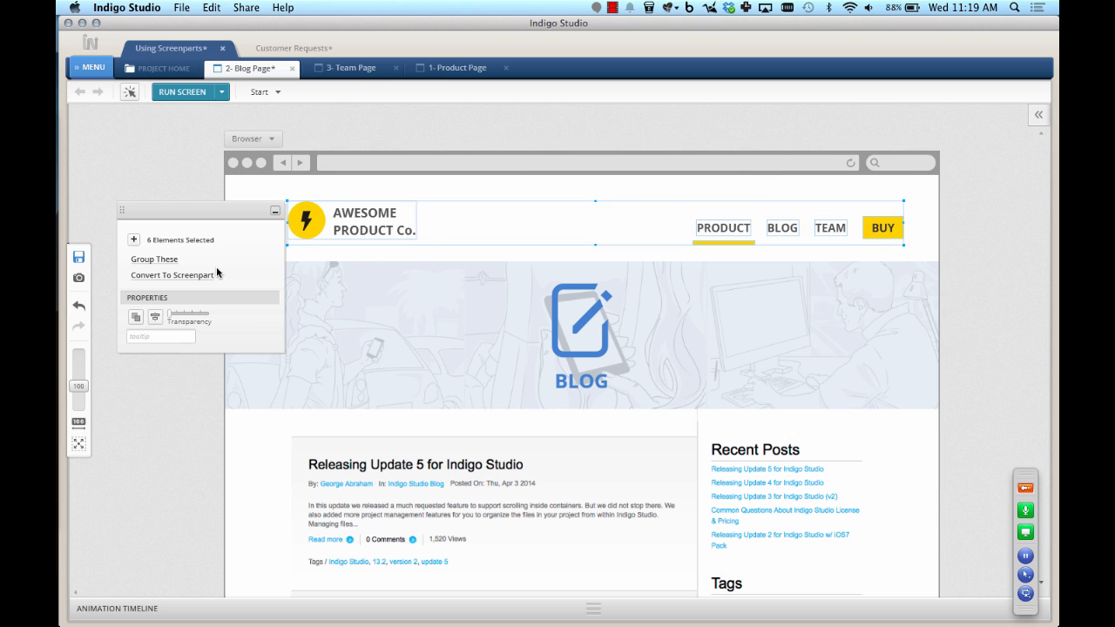
pyautogui.click(156, 168)
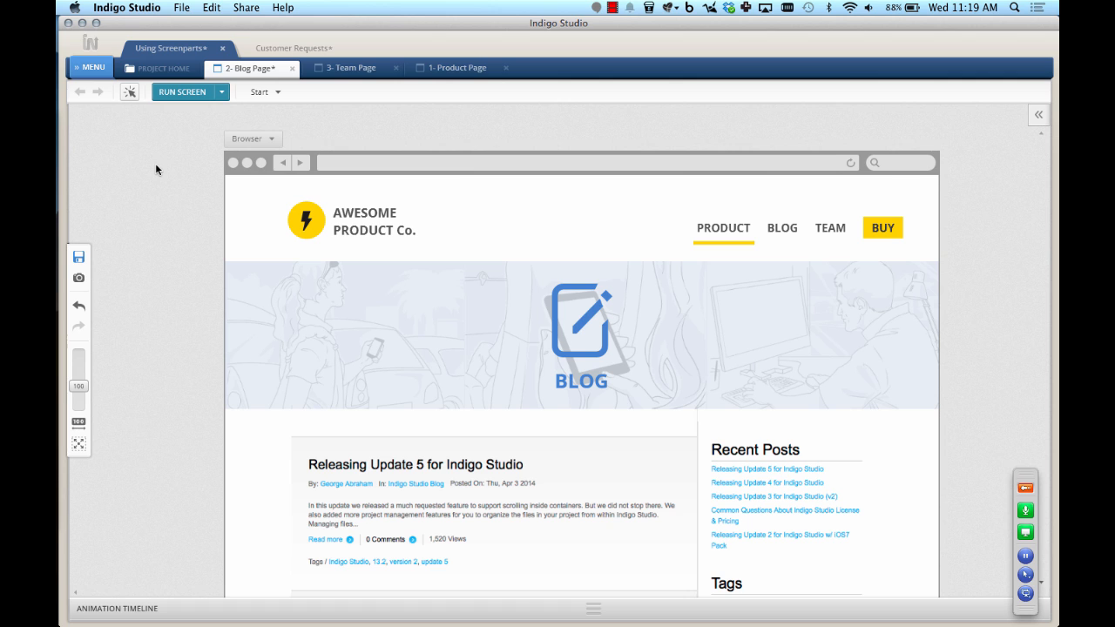
pyautogui.press('super+z')
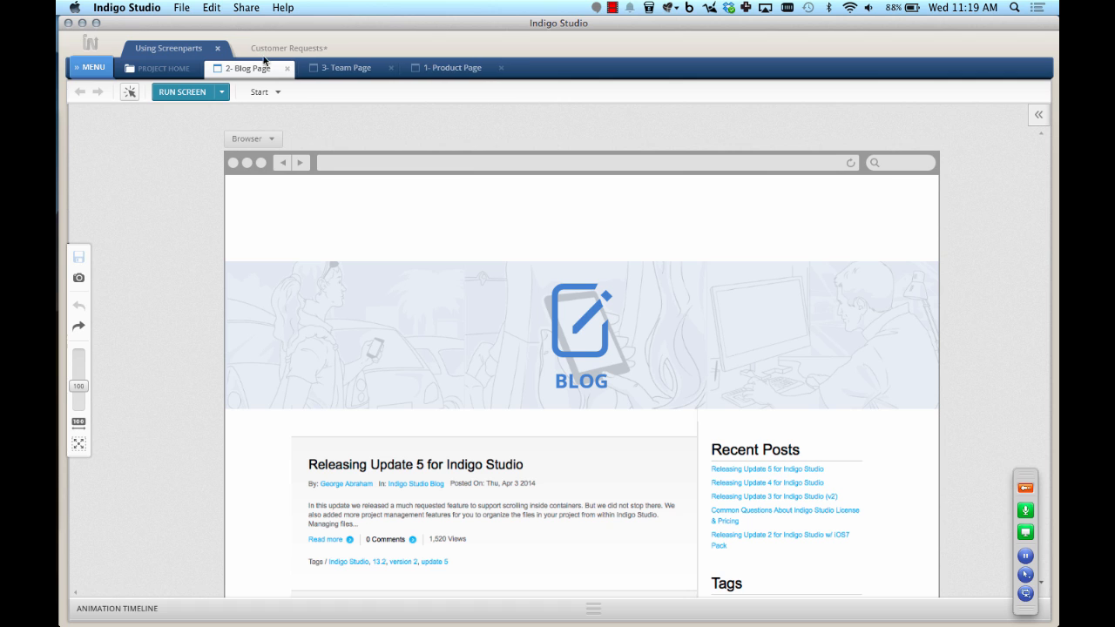
# Convert the selected header logo and navigation elements on the 1- Product Page screen into a screenpart
pyautogui.click(471, 70)
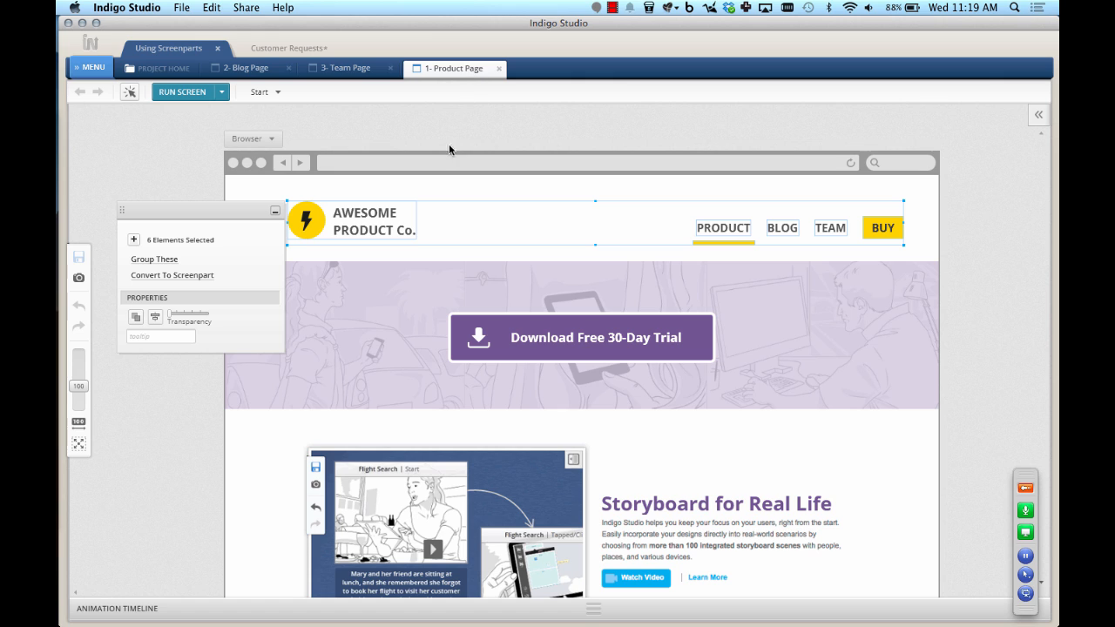
pyautogui.click(174, 275)
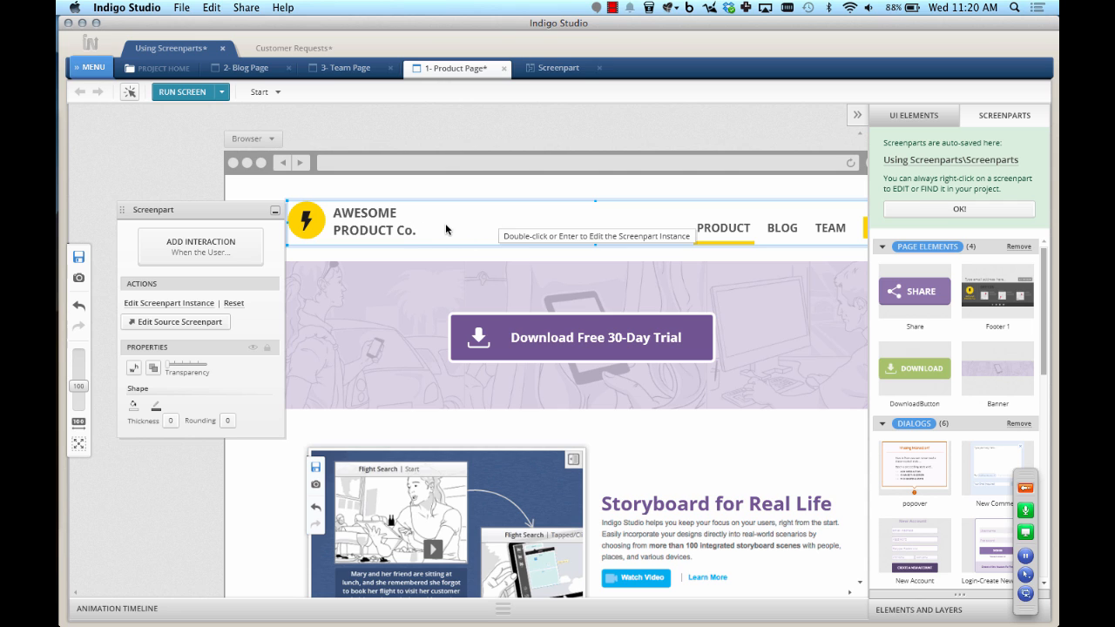
pyautogui.moveTo(915, 368)
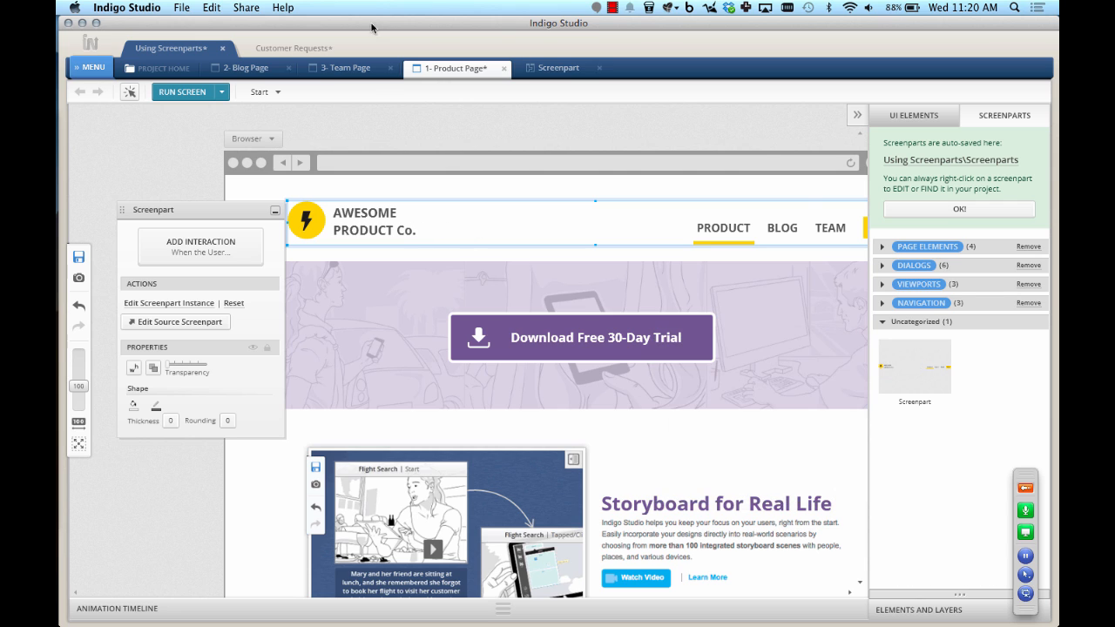
pyautogui.click(473, 120)
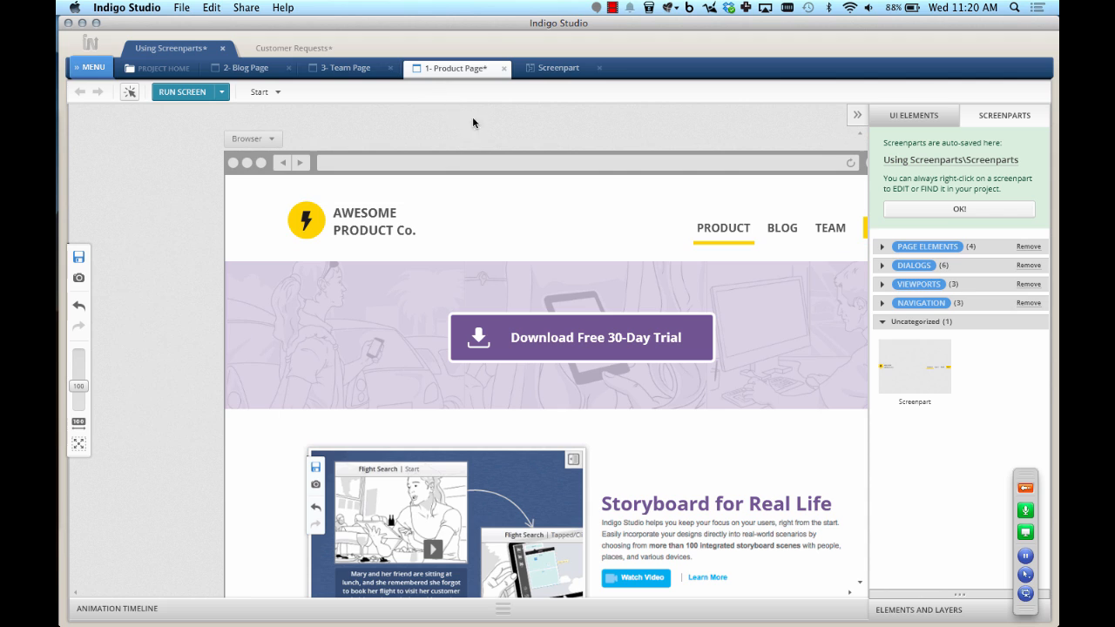
# Copy the header screenpart from the 1- Product Page screen and paste it into the 3- Team Page and 2- Blog Page screens
pyautogui.click(473, 216)
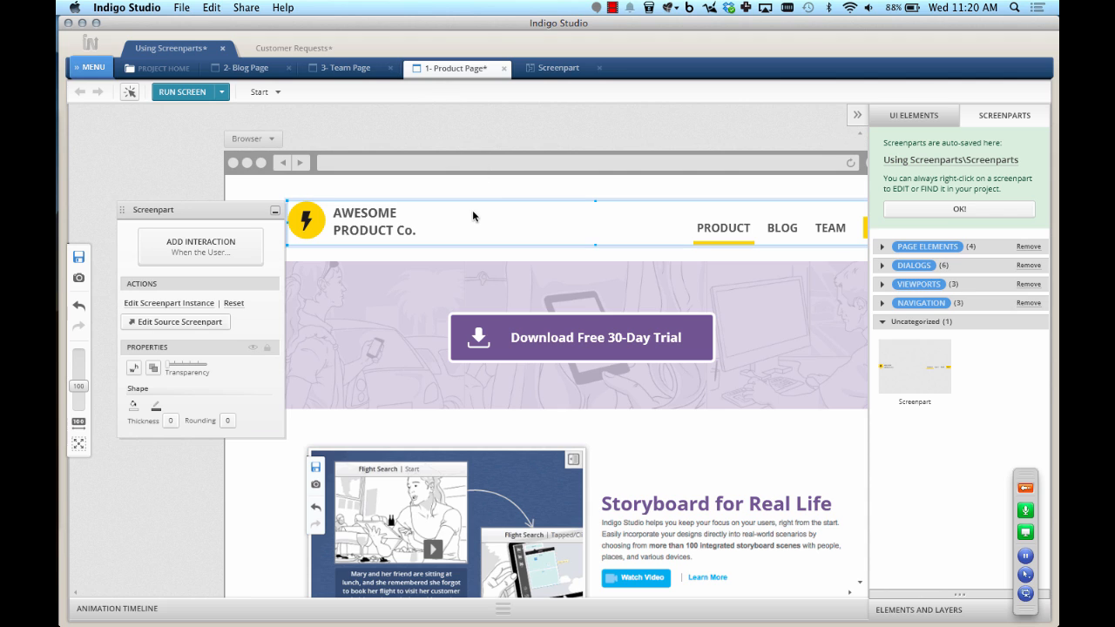
pyautogui.click(350, 69)
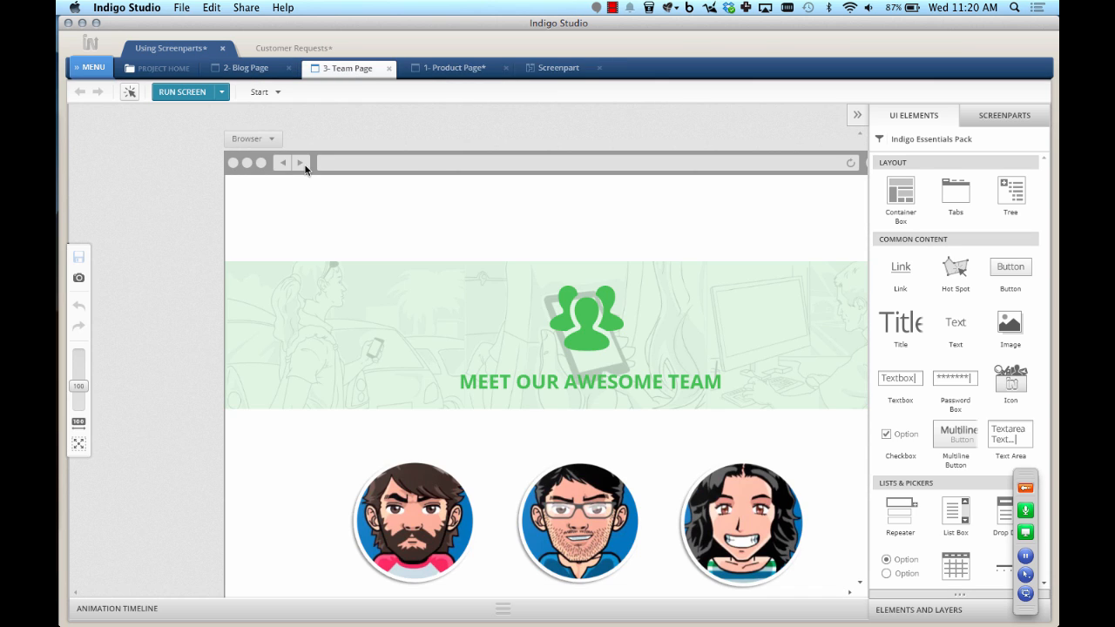
pyautogui.press('super+v')
pyautogui.click(250, 67)
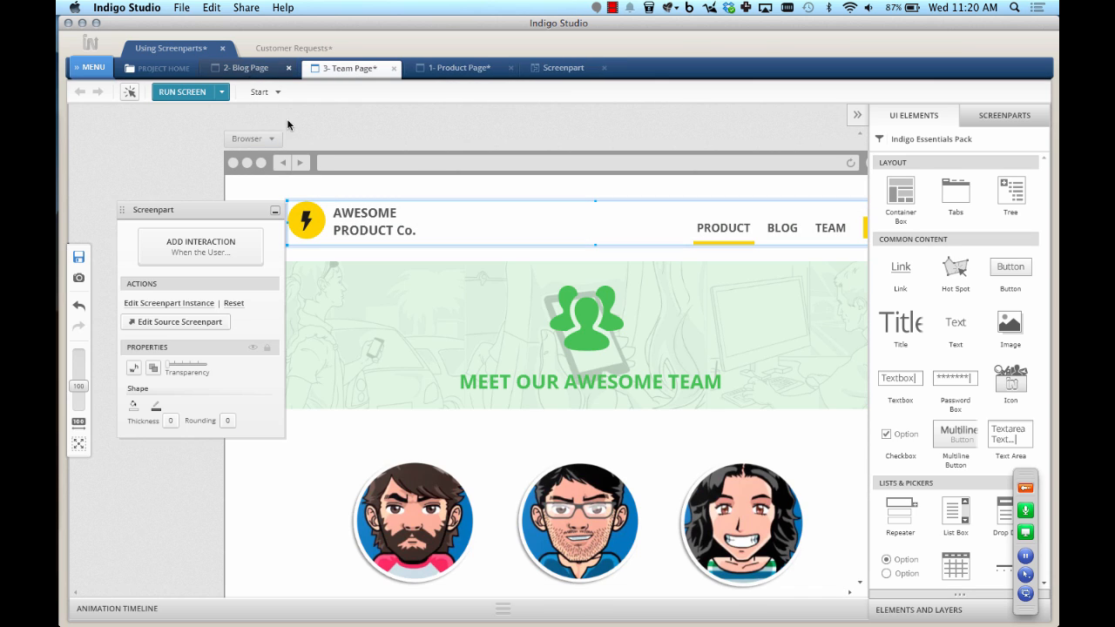
pyautogui.press('super+v')
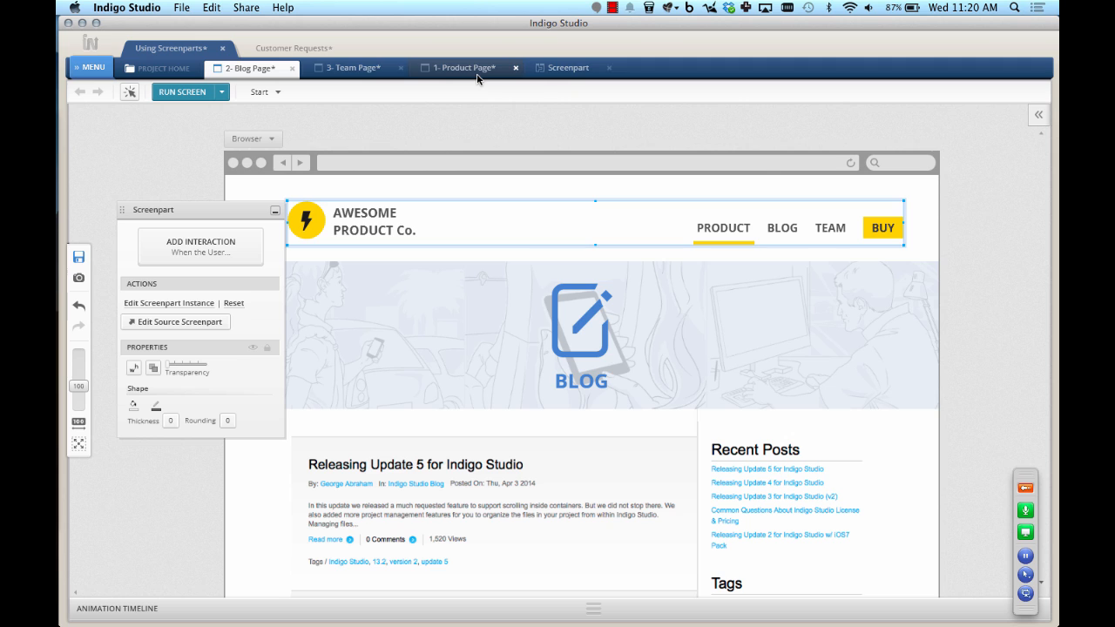
pyautogui.click(469, 117)
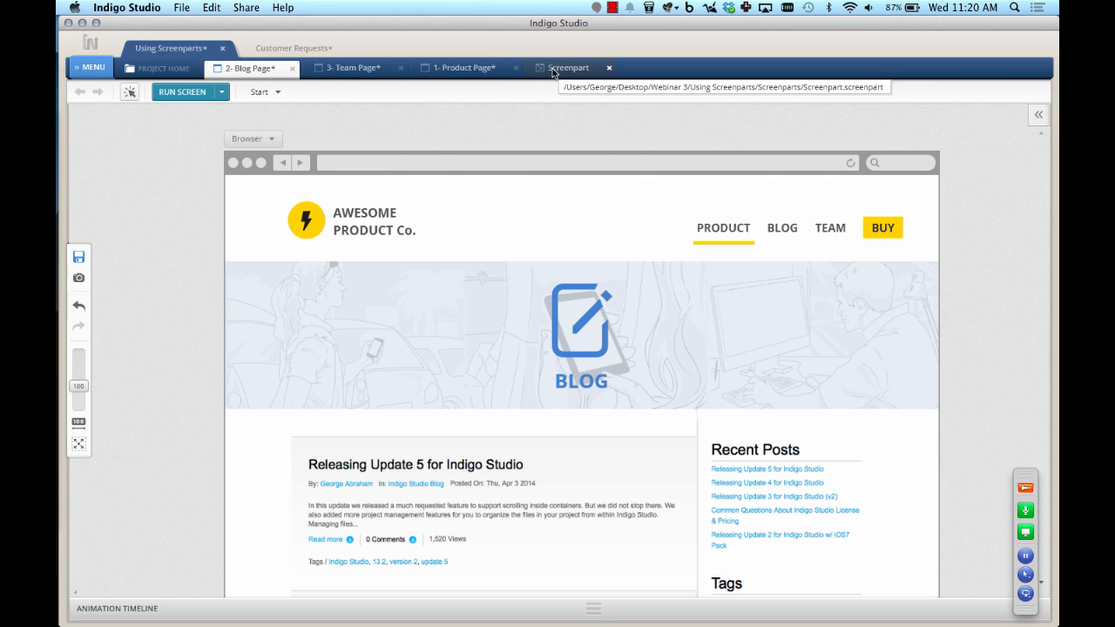
# Check the header on the 3- Team Page screen, and open its source screenpart for editing from the 1- Product Page screen
pyautogui.click(325, 71)
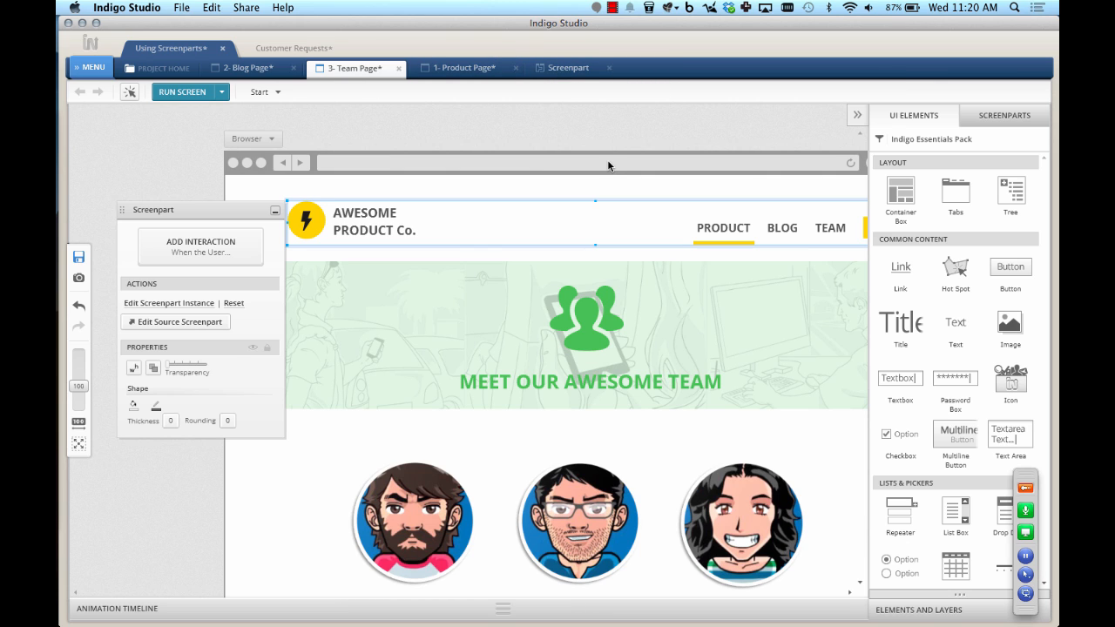
pyautogui.click(471, 73)
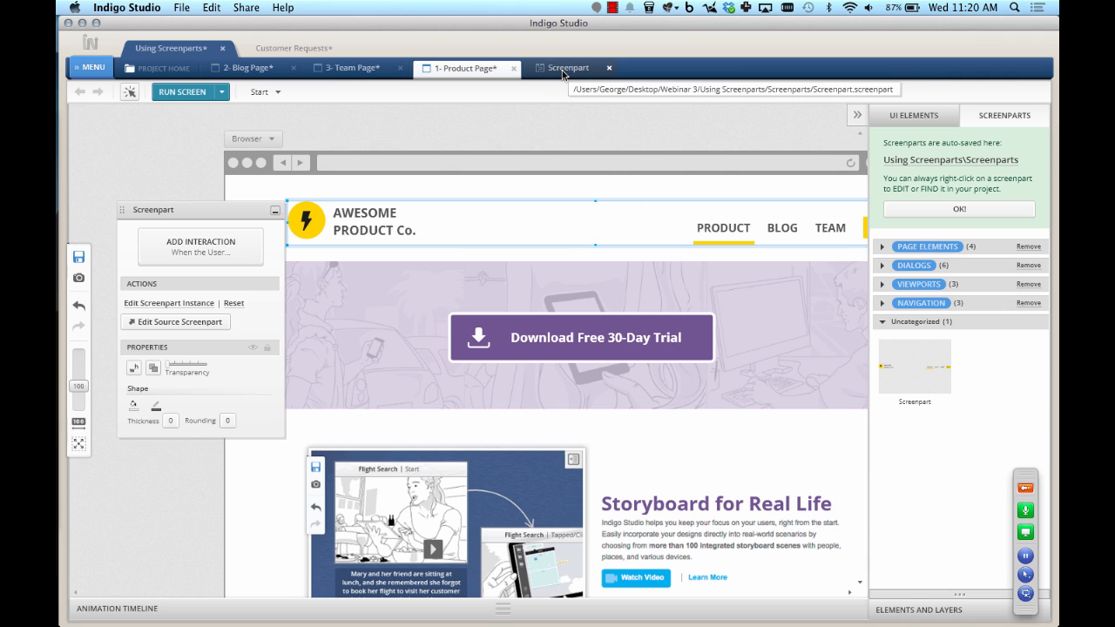
pyautogui.click(164, 323)
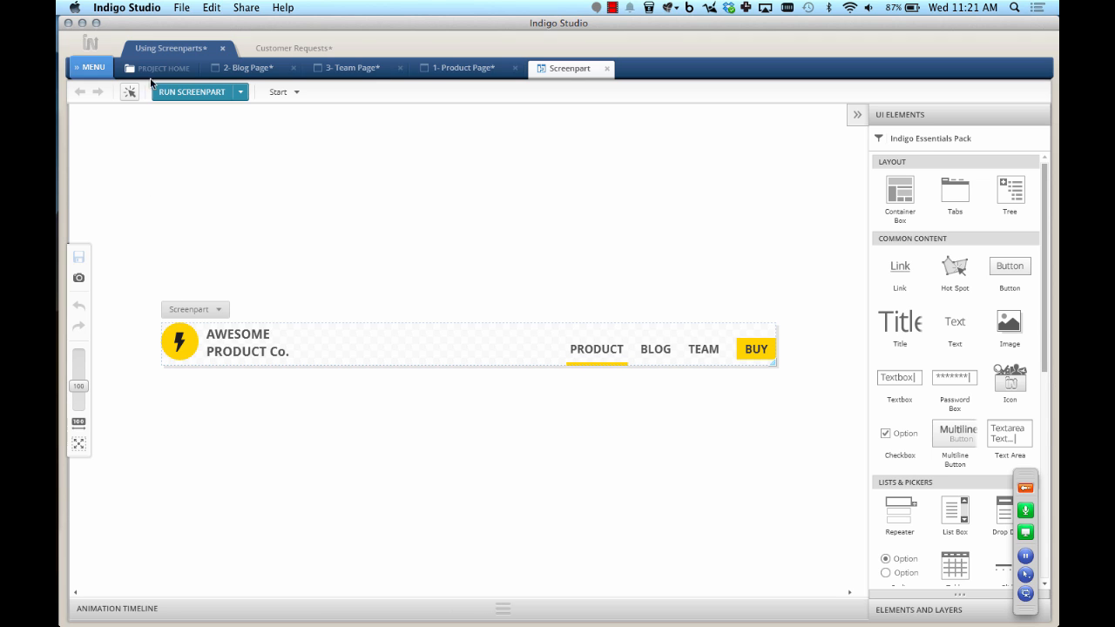
# Review the project's options for creating a new screenpart, and return to the header's source screenpart
pyautogui.rightClick(155, 50)
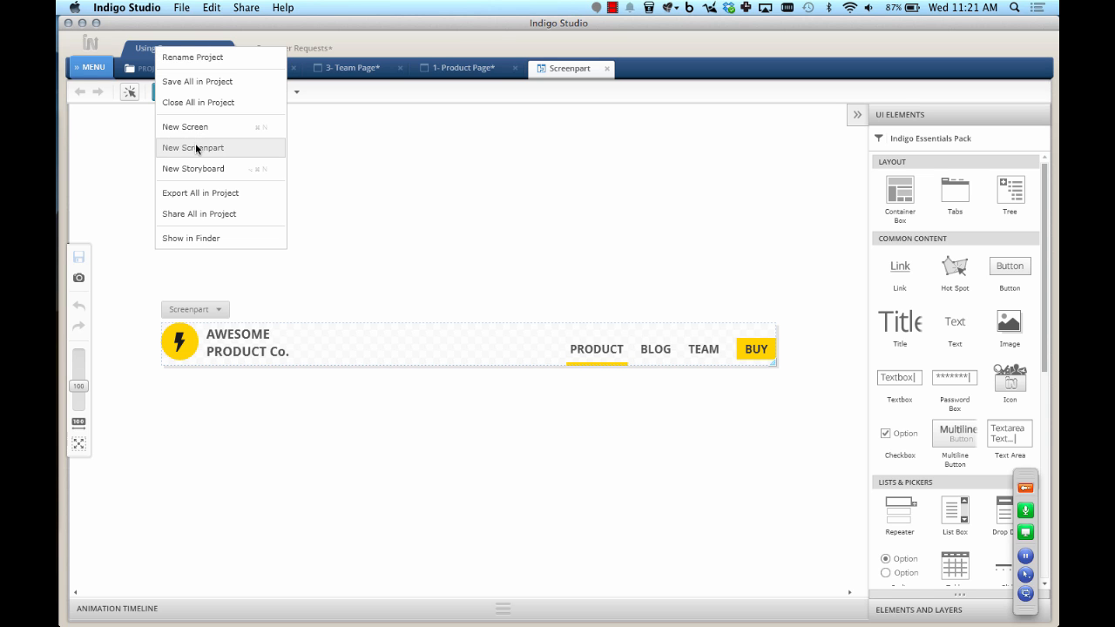
pyautogui.click(120, 149)
pyautogui.click(92, 67)
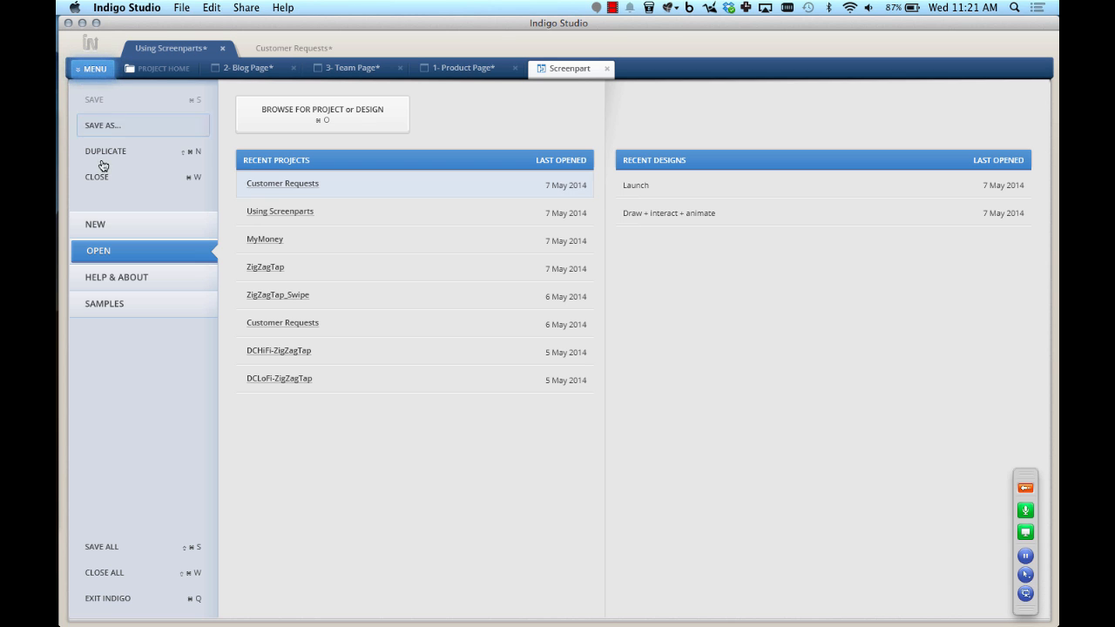
pyautogui.click(114, 223)
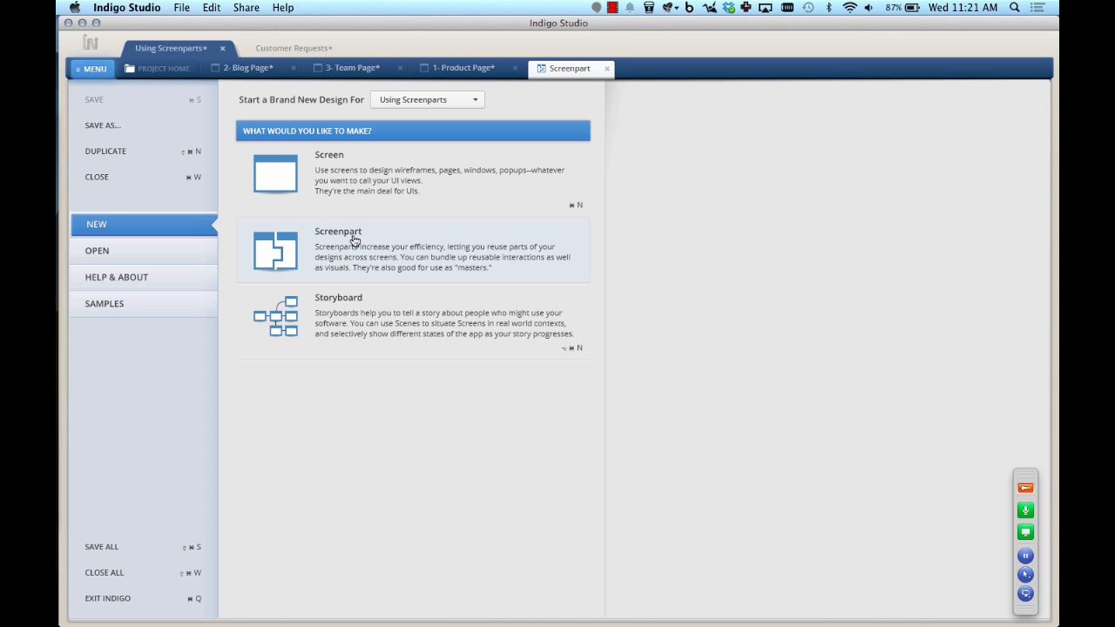
pyautogui.click(566, 70)
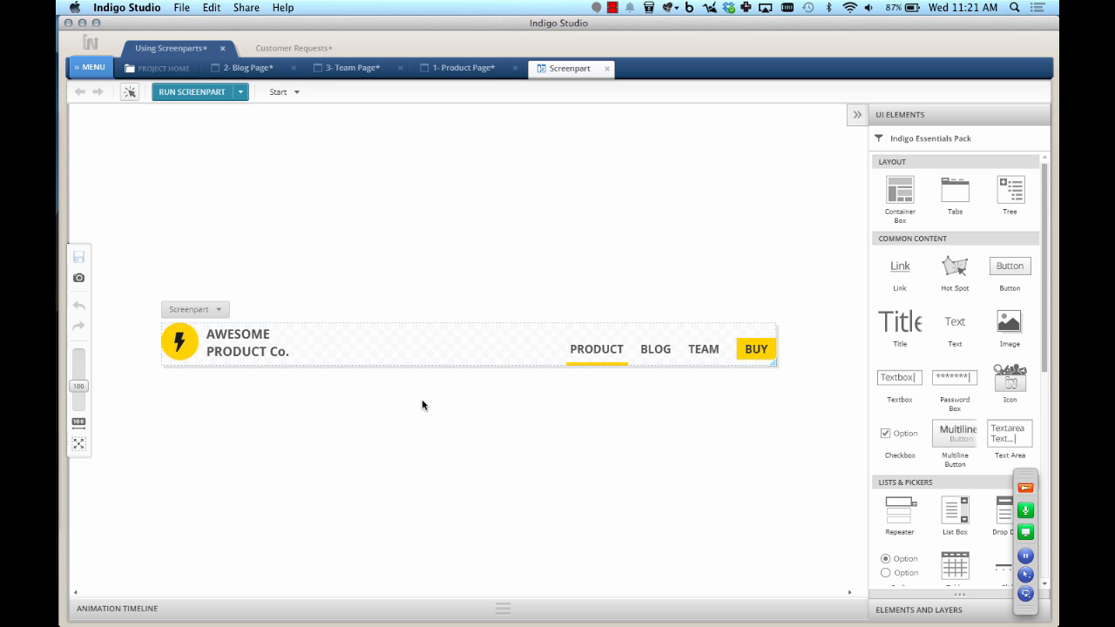
# Add a Taps/Clicks interaction to the source screenpart's PRODUCT link that navigates to the 1- Product Page screen
pyautogui.click(598, 353)
pyautogui.click(704, 389)
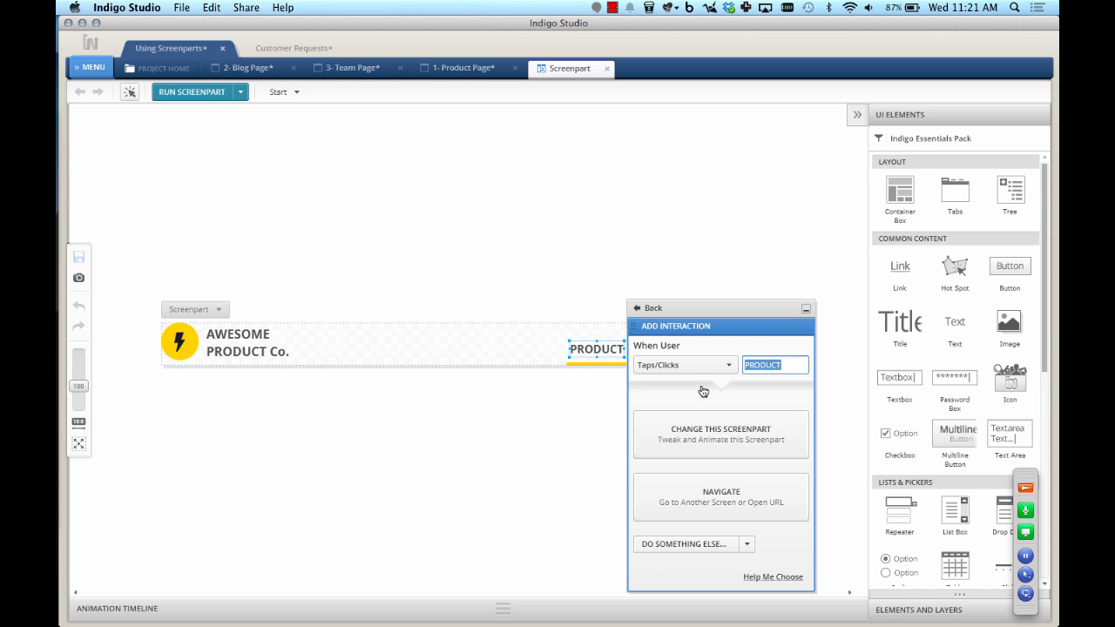
pyautogui.click(712, 490)
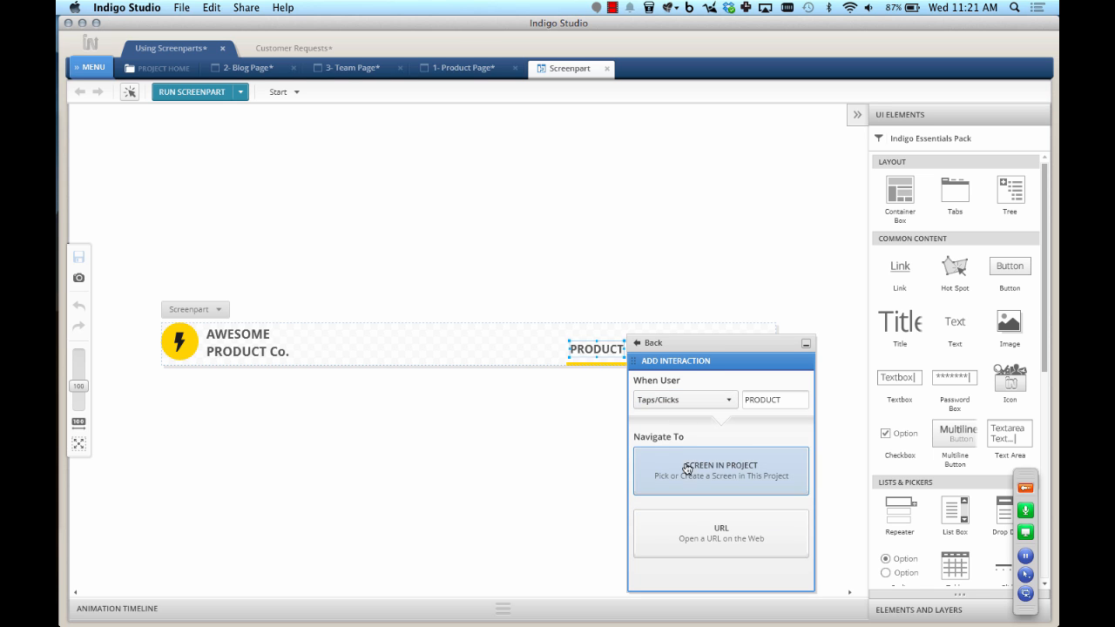
pyautogui.click(687, 469)
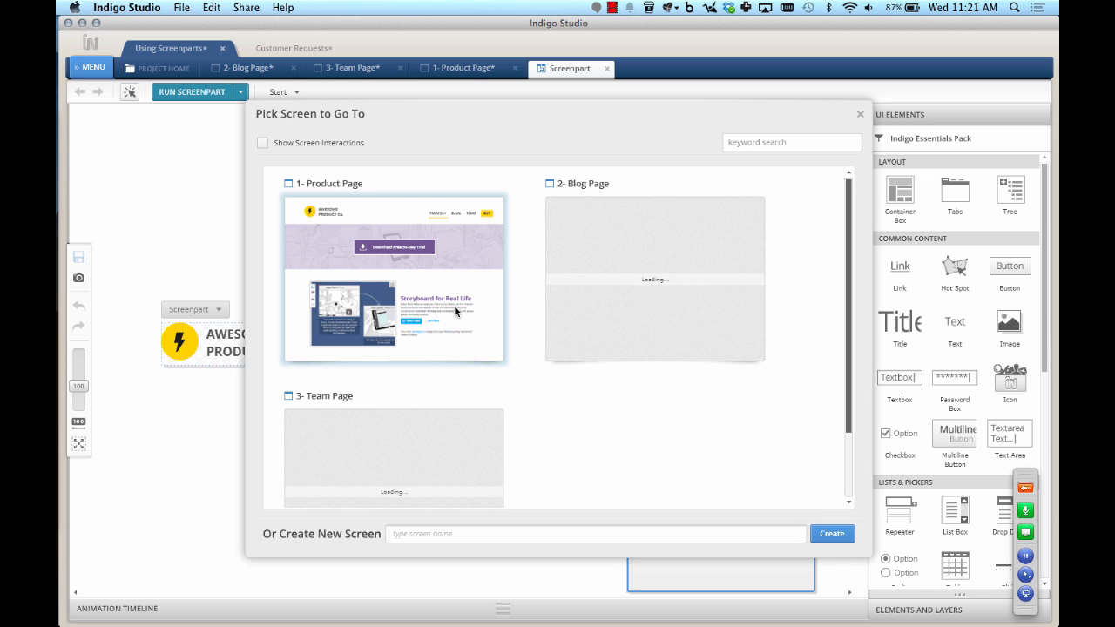
pyautogui.click(455, 311)
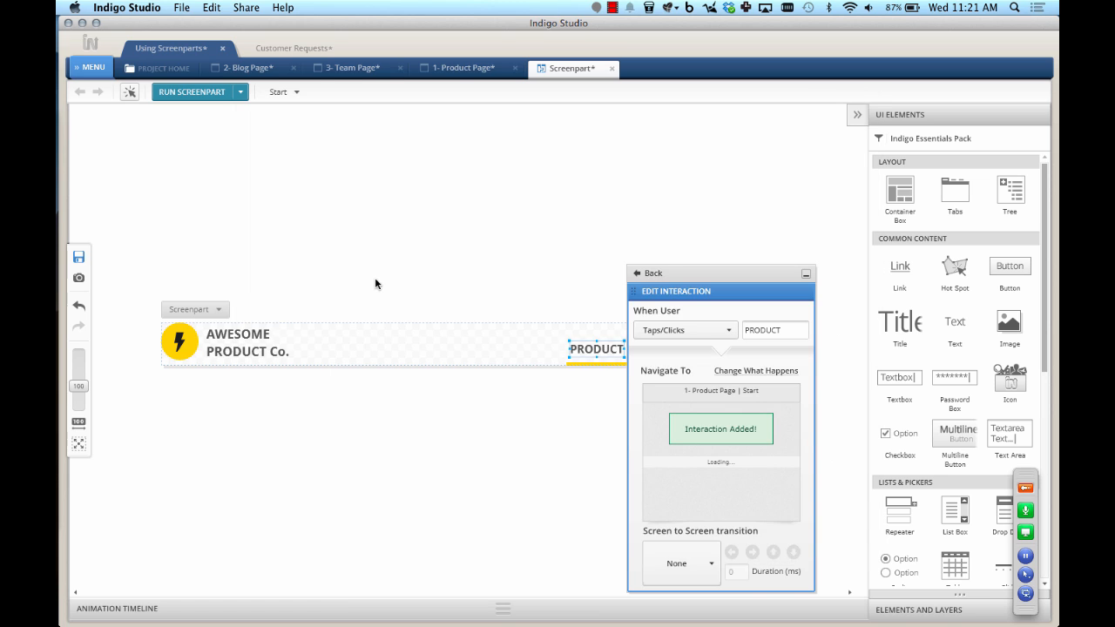
pyautogui.click(536, 292)
# Add a Taps/Clicks interaction to the source screenpart's BLOG link that navigates to the 2- Blog Page screen
pyautogui.click(654, 349)
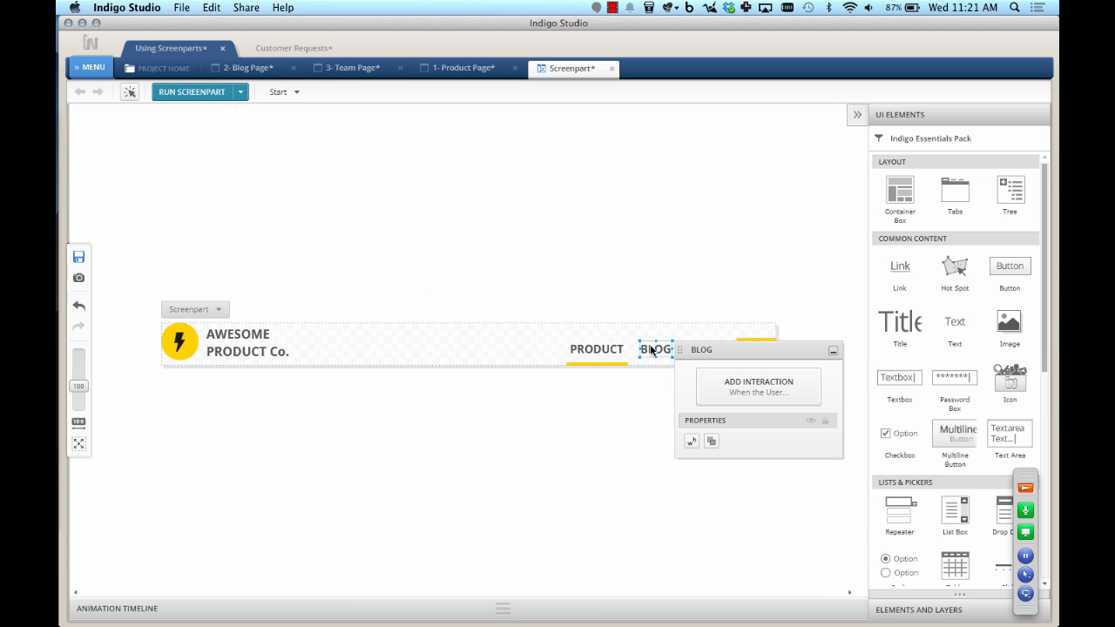
pyautogui.click(736, 380)
pyautogui.click(772, 498)
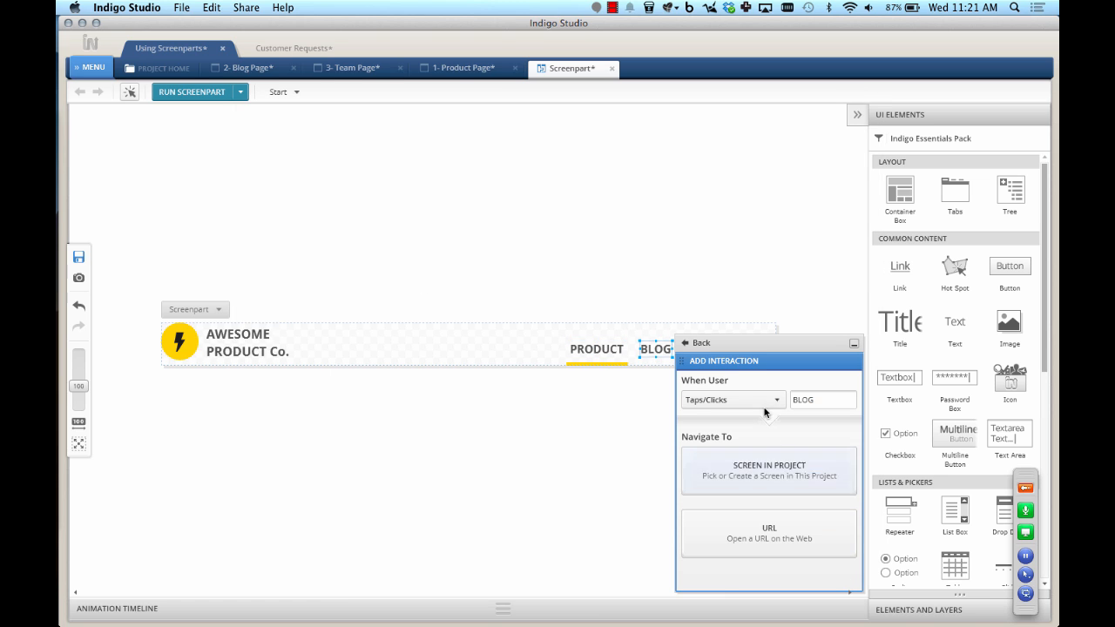
pyautogui.click(747, 472)
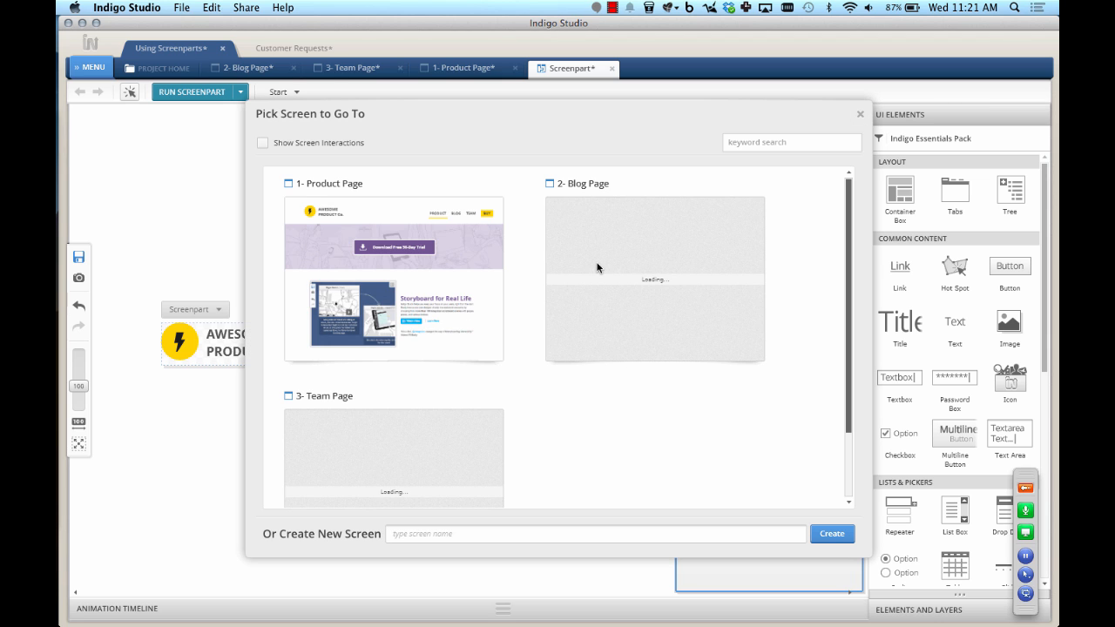
pyautogui.click(598, 268)
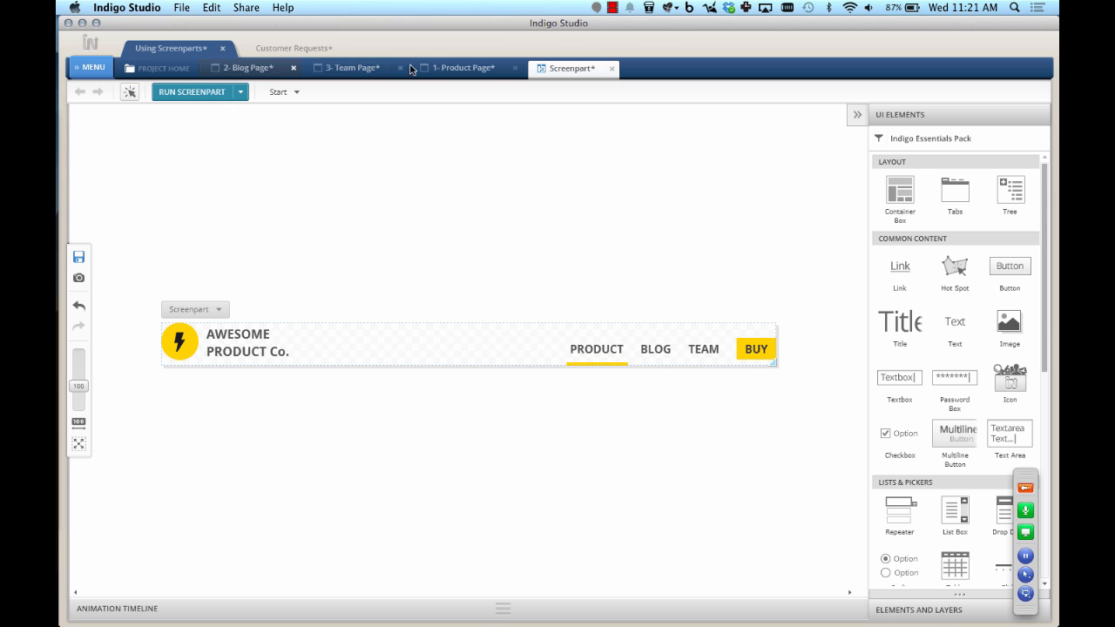
# Run the 1- Product Page screen, test the header's BLOG and PRODUCT links, and return to the editor
pyautogui.click(453, 68)
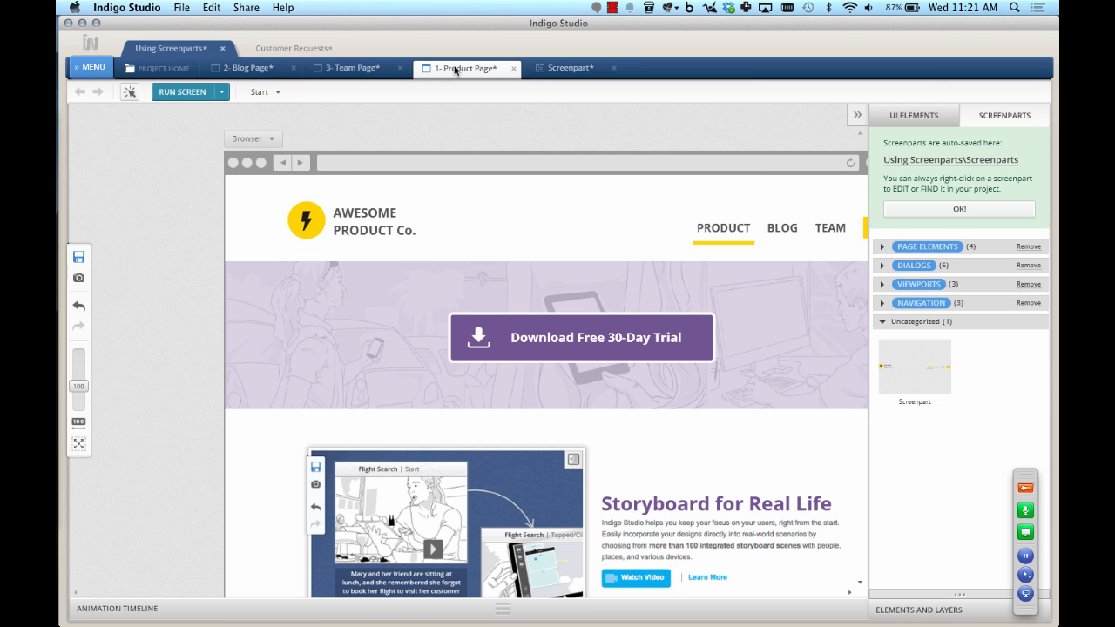
pyautogui.click(169, 93)
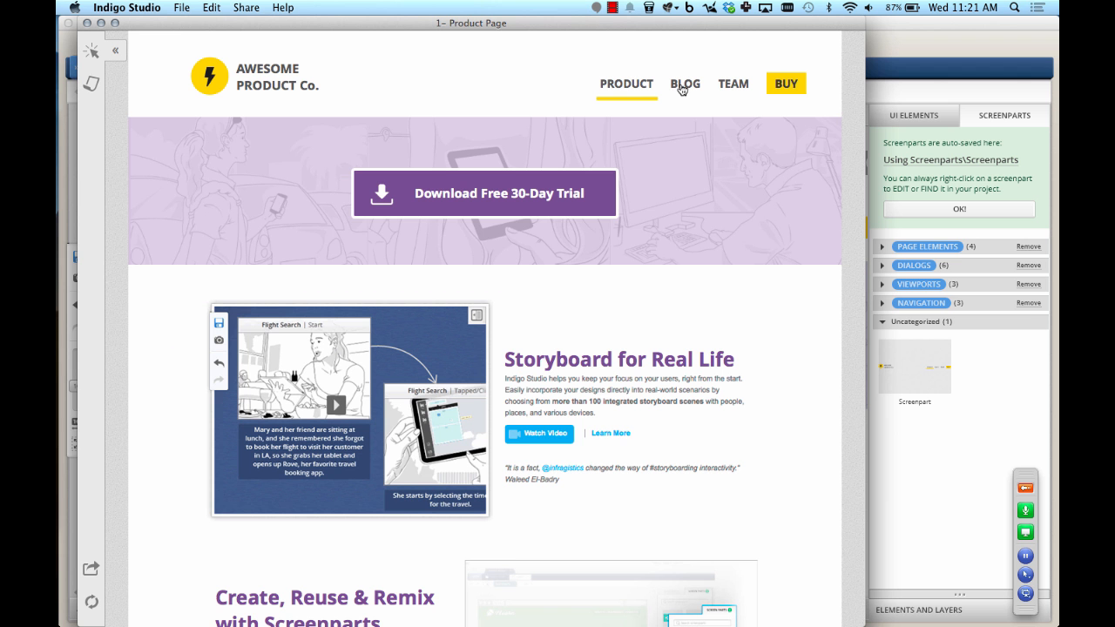
pyautogui.click(682, 87)
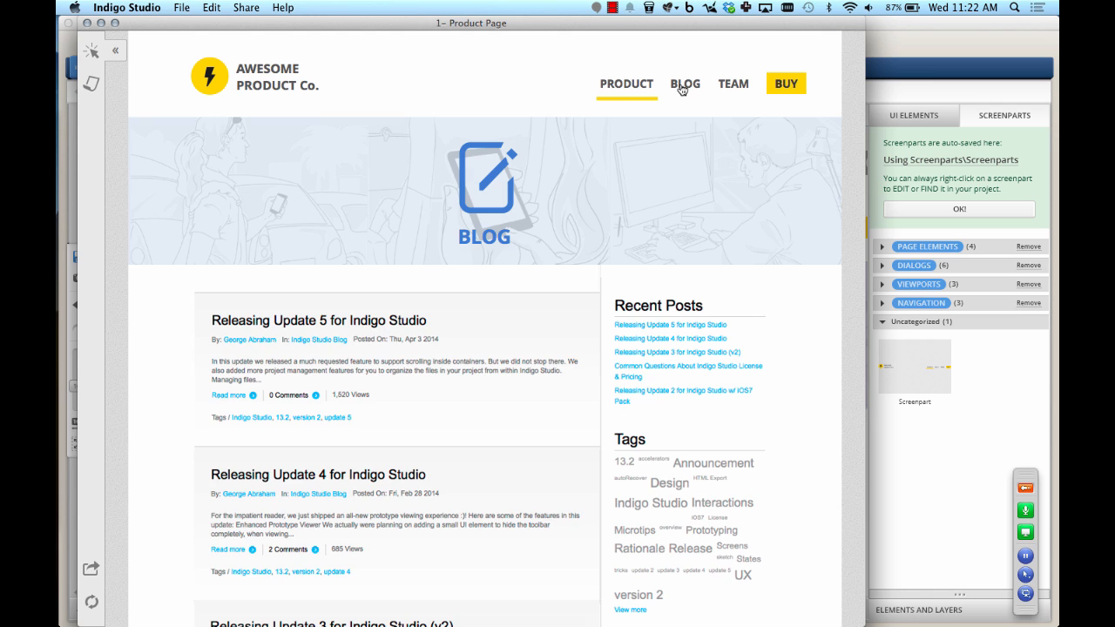
pyautogui.click(643, 90)
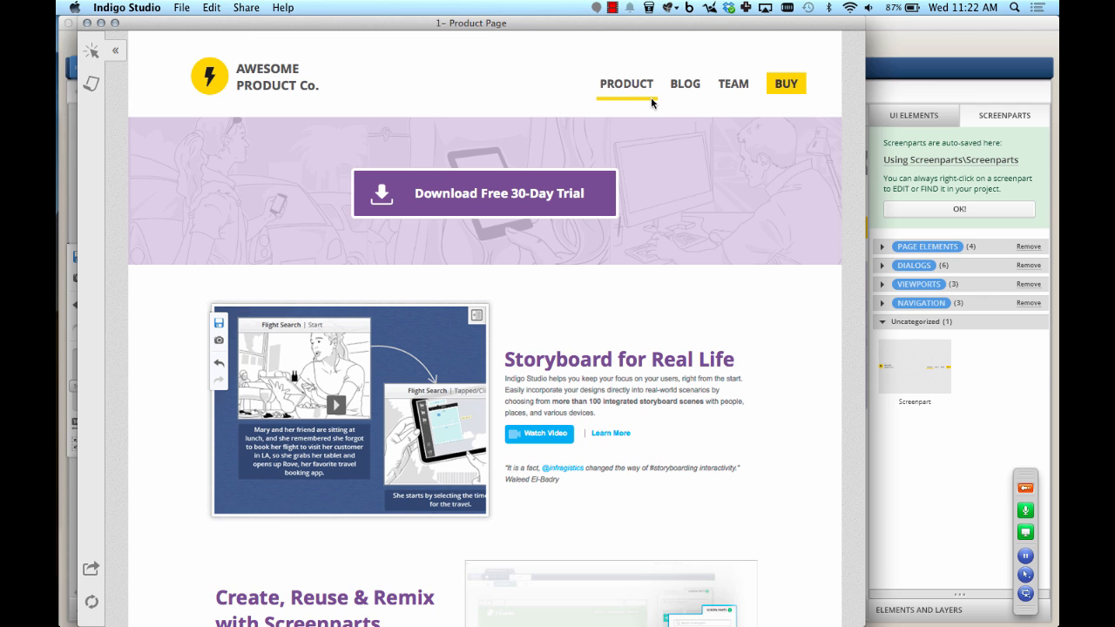
pyautogui.click(686, 88)
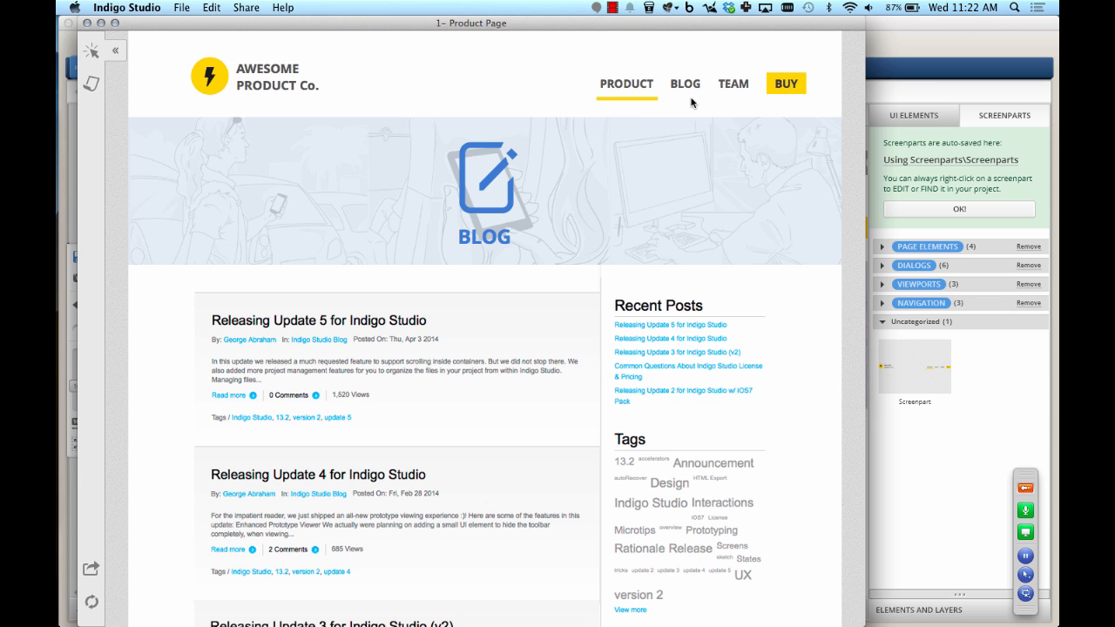
pyautogui.click(883, 52)
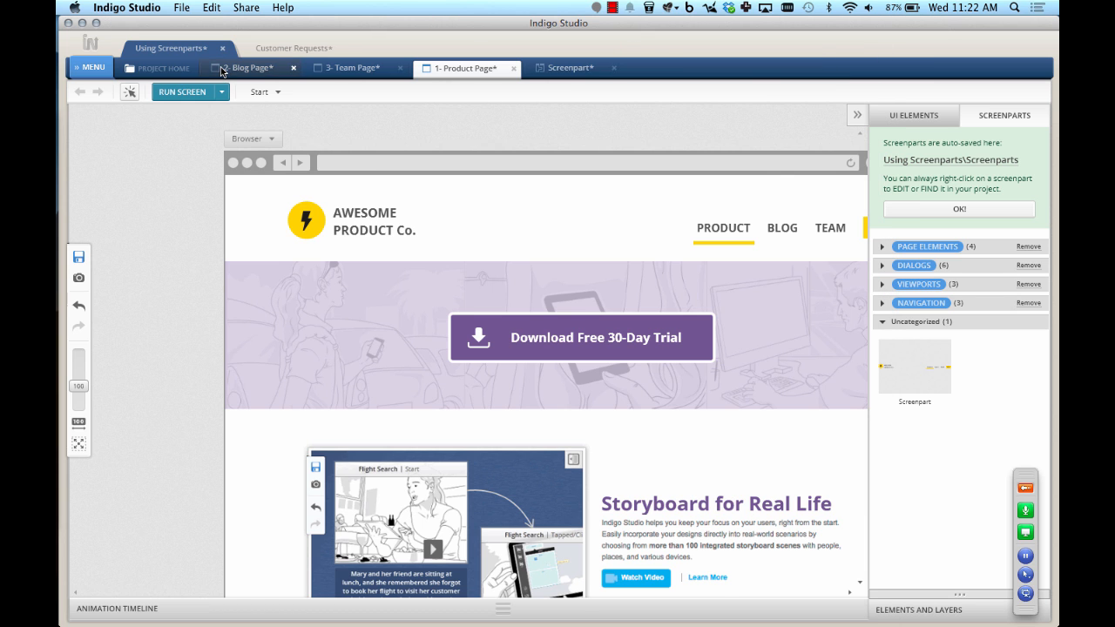
# Open the header's screenpart instance on the 2- Blog Page screen for editing
pyautogui.click(248, 68)
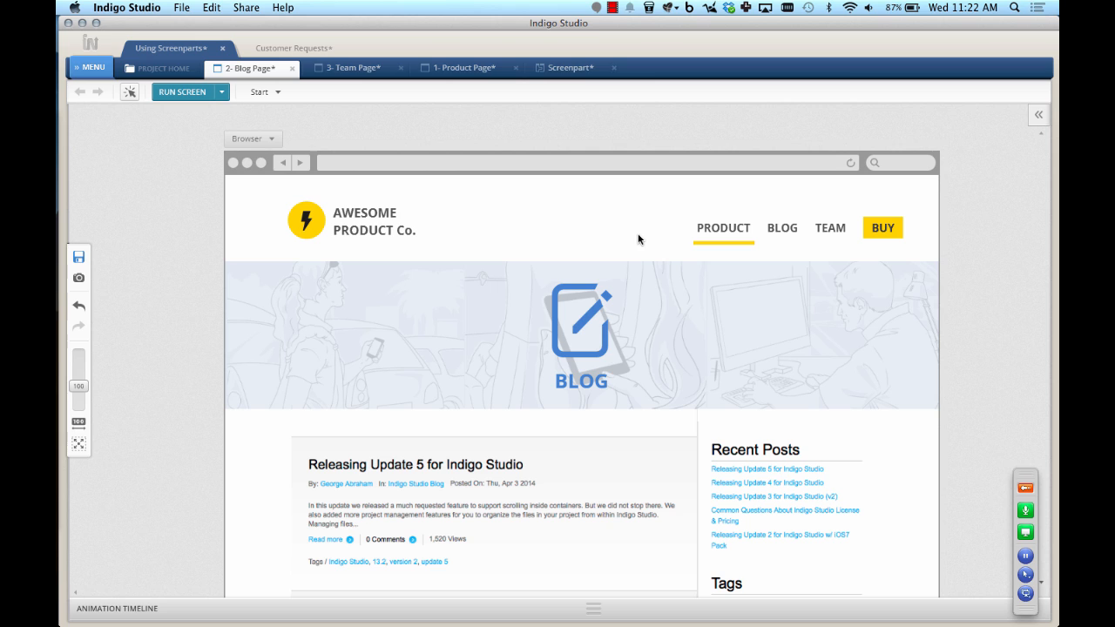
pyautogui.click(797, 231)
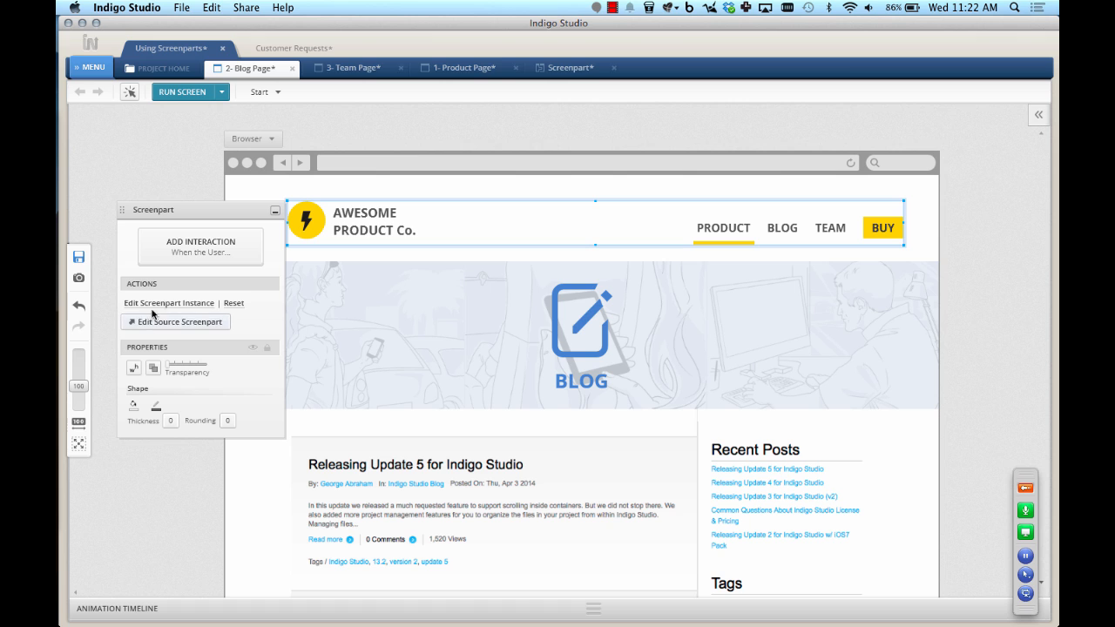
pyautogui.doubleClick(660, 222)
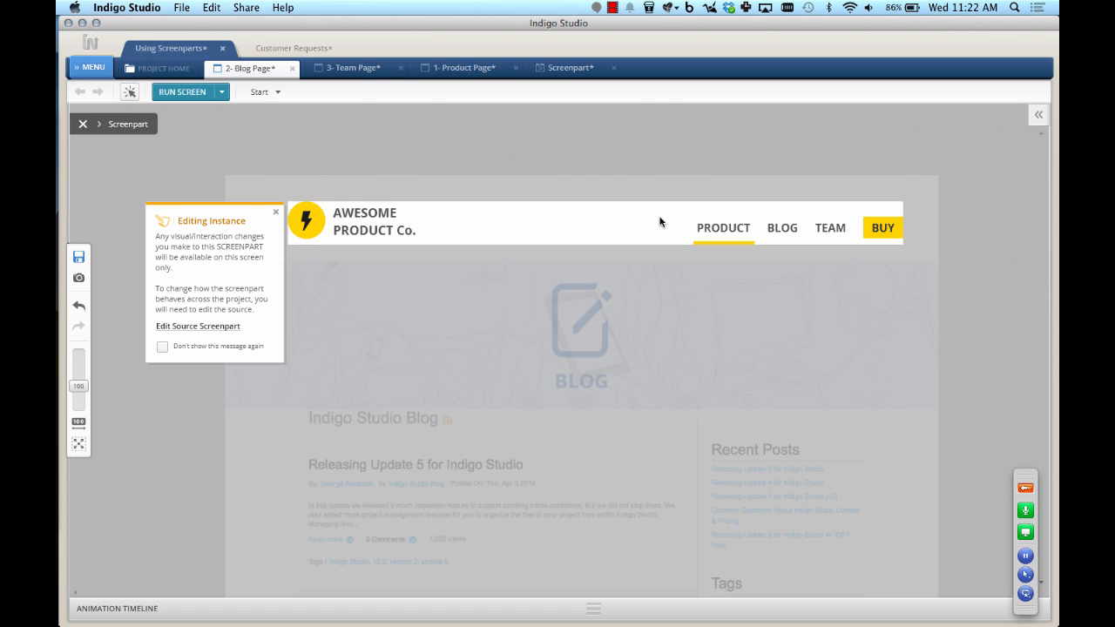
# Move the yellow underline rectangle in the header instance from beneath PRODUCT to beneath BLOG
pyautogui.click(713, 241)
pyautogui.hotkey('shift', 'Right')
pyautogui.hotkey('shift', 'Right')
pyautogui.hotkey('shift', 'Right')
pyautogui.hotkey('shift', 'Right')
pyautogui.hotkey('shift', 'Right')
pyautogui.hotkey('shift', 'Right')
pyautogui.hotkey('shift', 'Right')
pyautogui.hotkey('shift', 'Right')
pyautogui.hotkey('shift', 'Right')
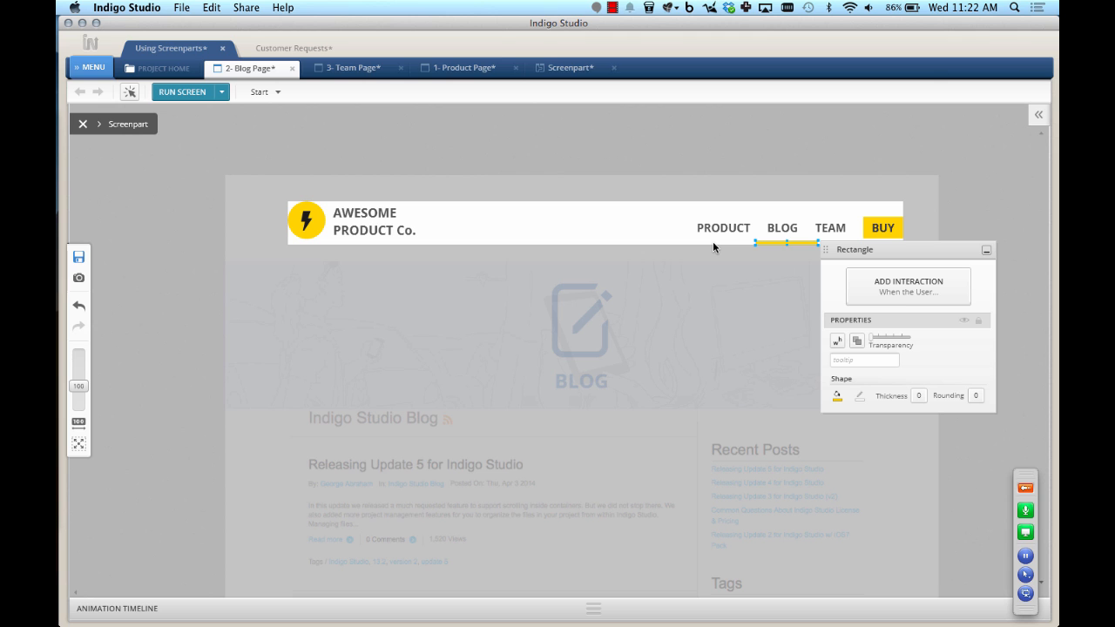
pyautogui.press('Left')
pyautogui.press('Left')
pyautogui.press('Left')
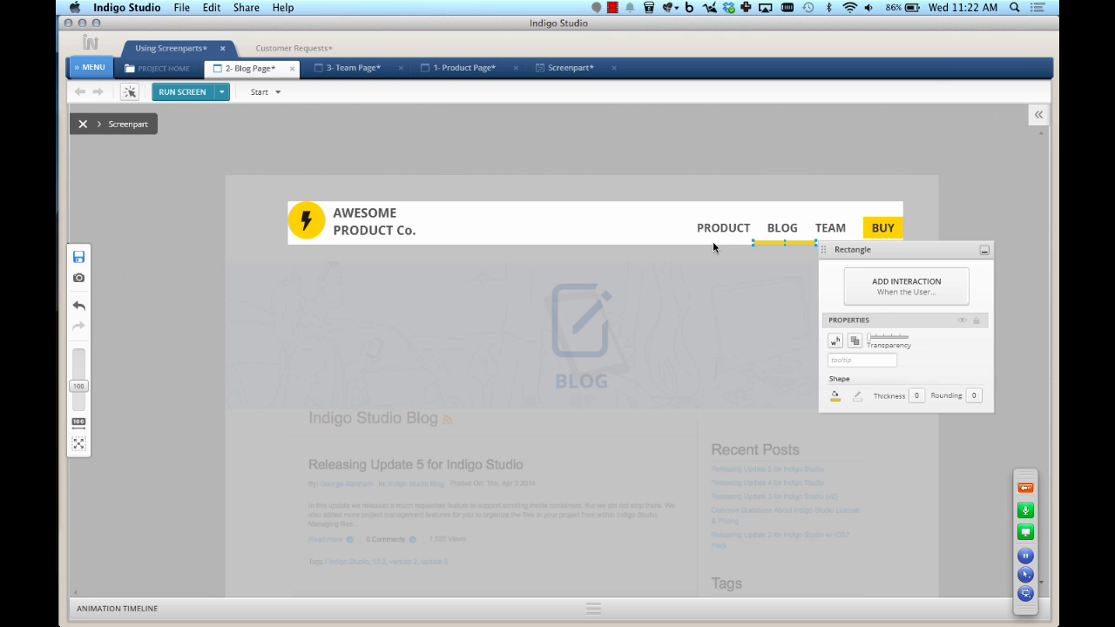
# Run the 2- Blog Page screen, test the header's PRODUCT and BLOG links several times, and return to the editor
pyautogui.click(170, 93)
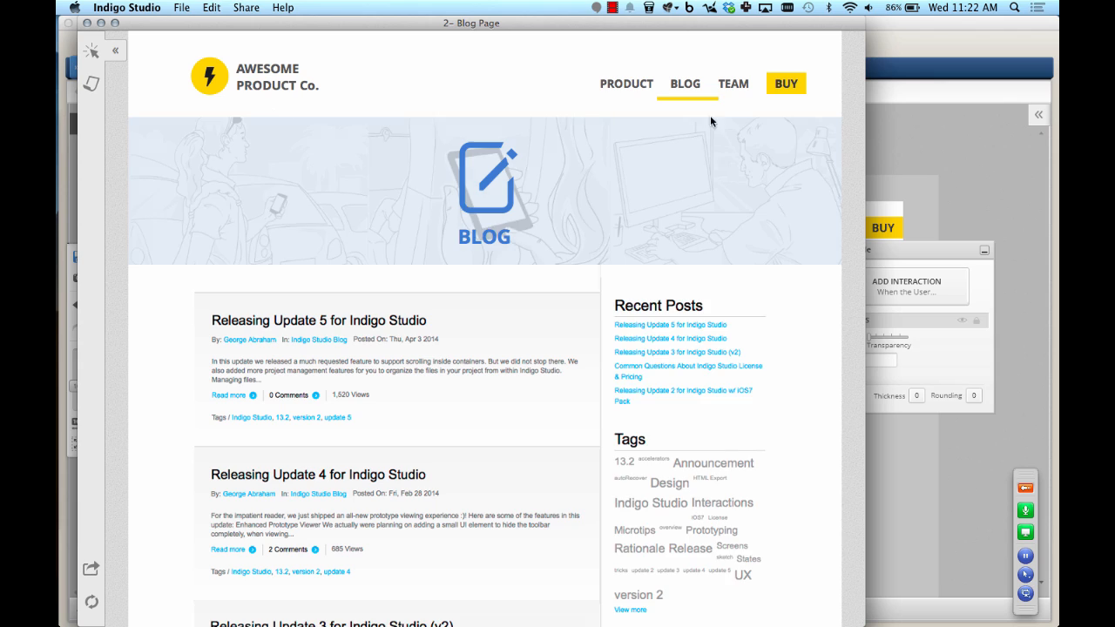
pyautogui.click(630, 84)
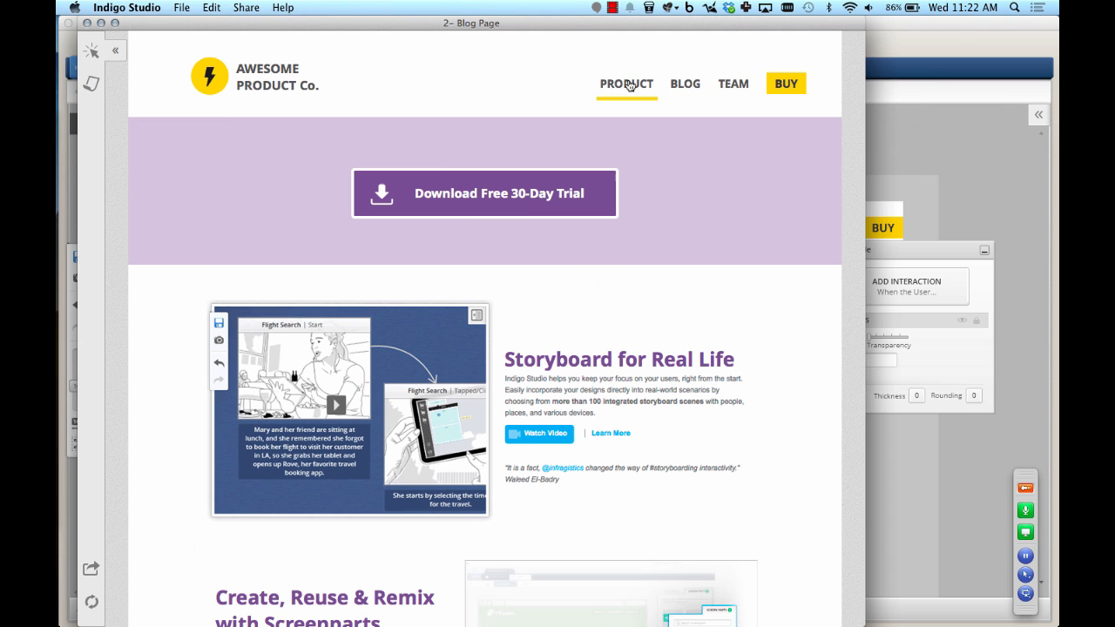
pyautogui.click(673, 90)
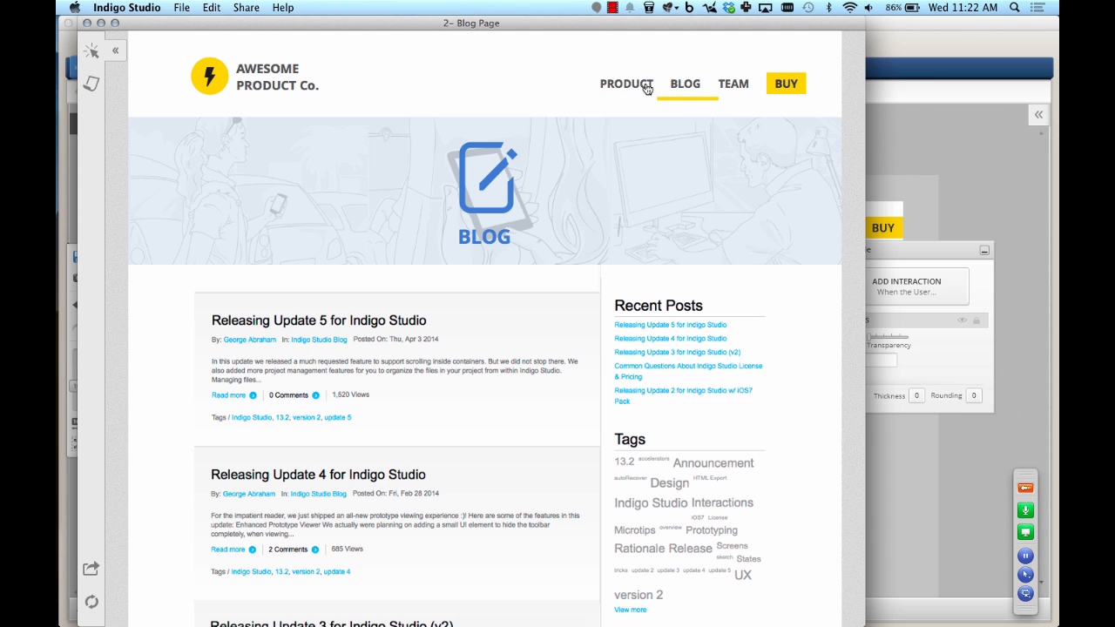
pyautogui.click(607, 88)
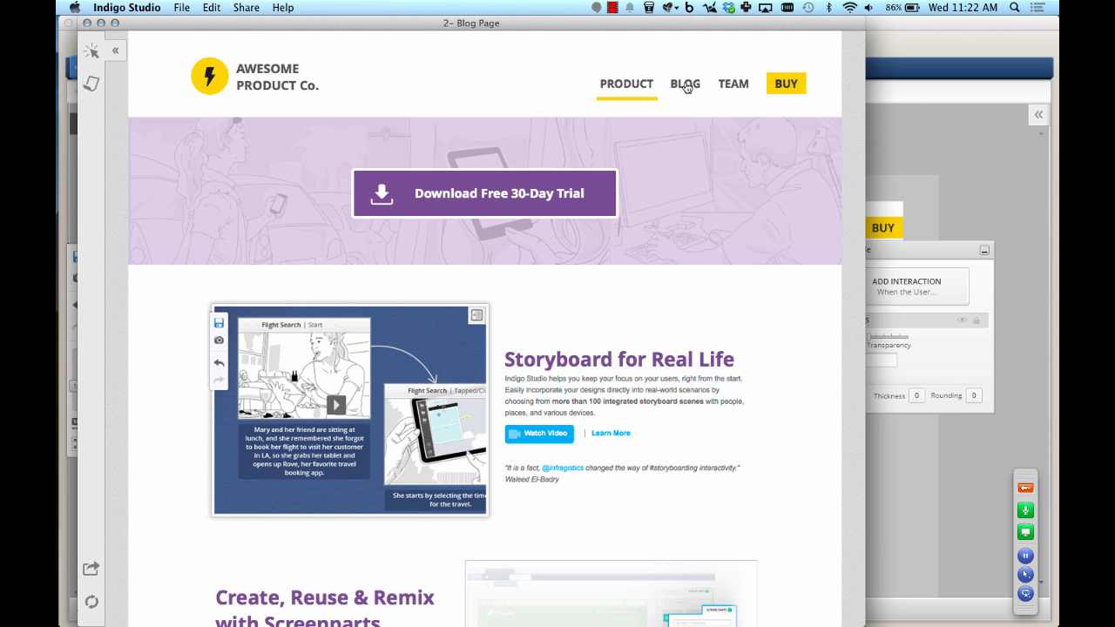
pyautogui.click(684, 90)
pyautogui.click(87, 23)
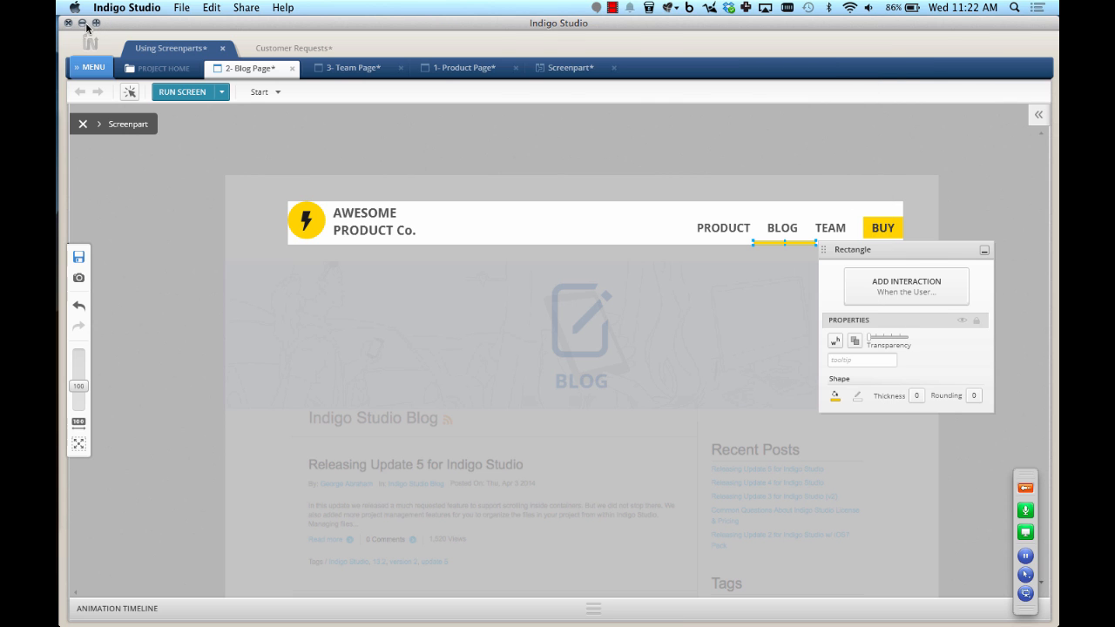
pyautogui.click(160, 198)
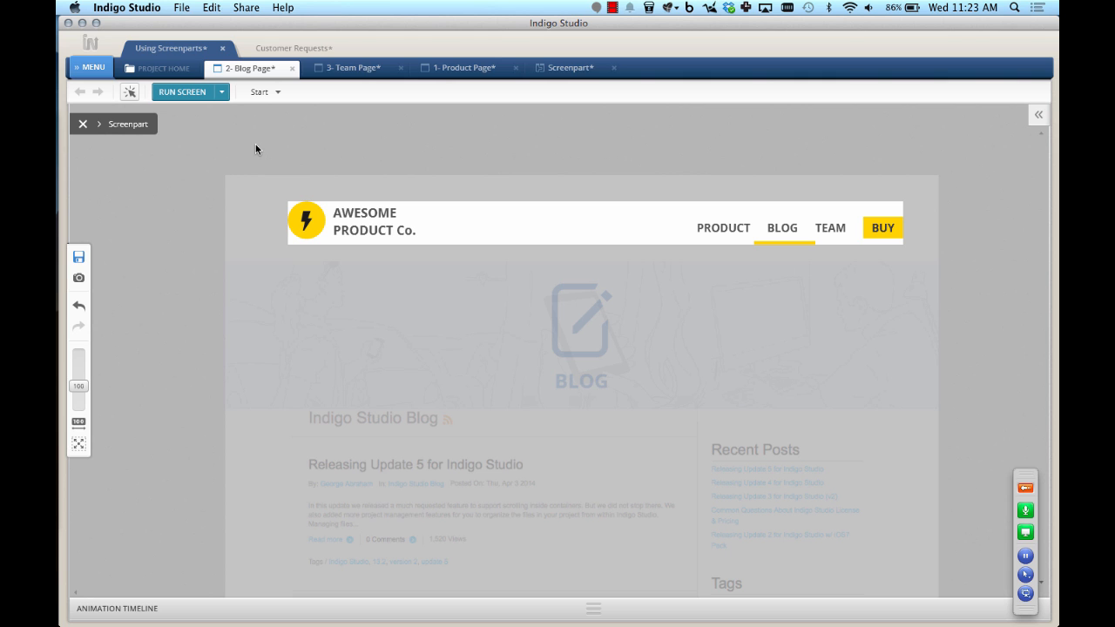
# Run the 1- Product Page screen and test the Download Free 30-Day Trial dialog, switching to New Account and back before closing it
pyautogui.click(476, 69)
pyautogui.click(541, 320)
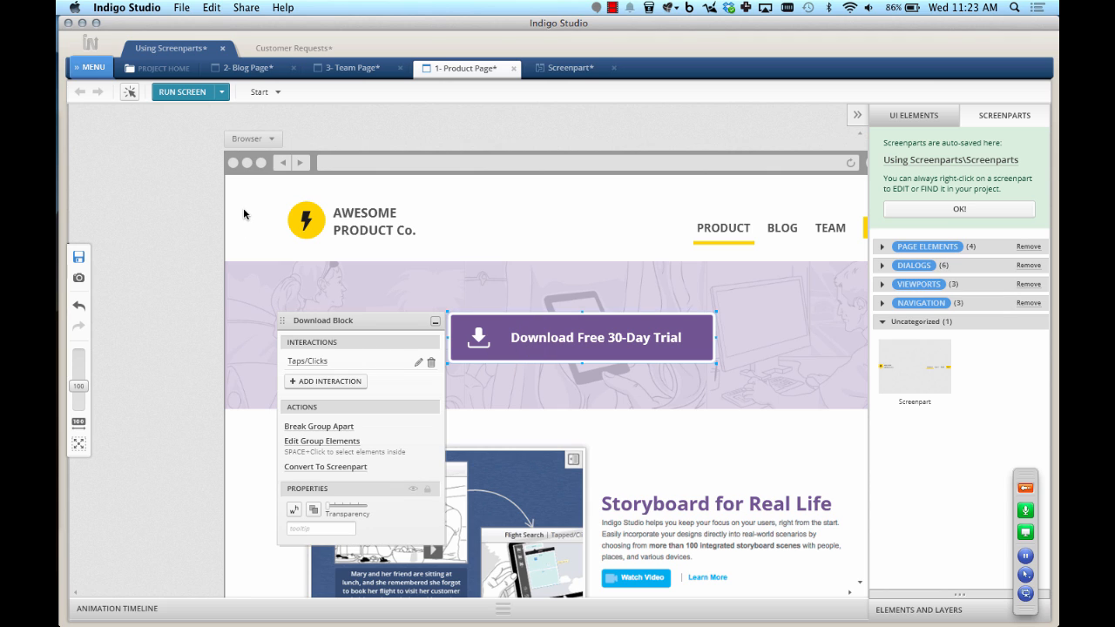
pyautogui.click(172, 92)
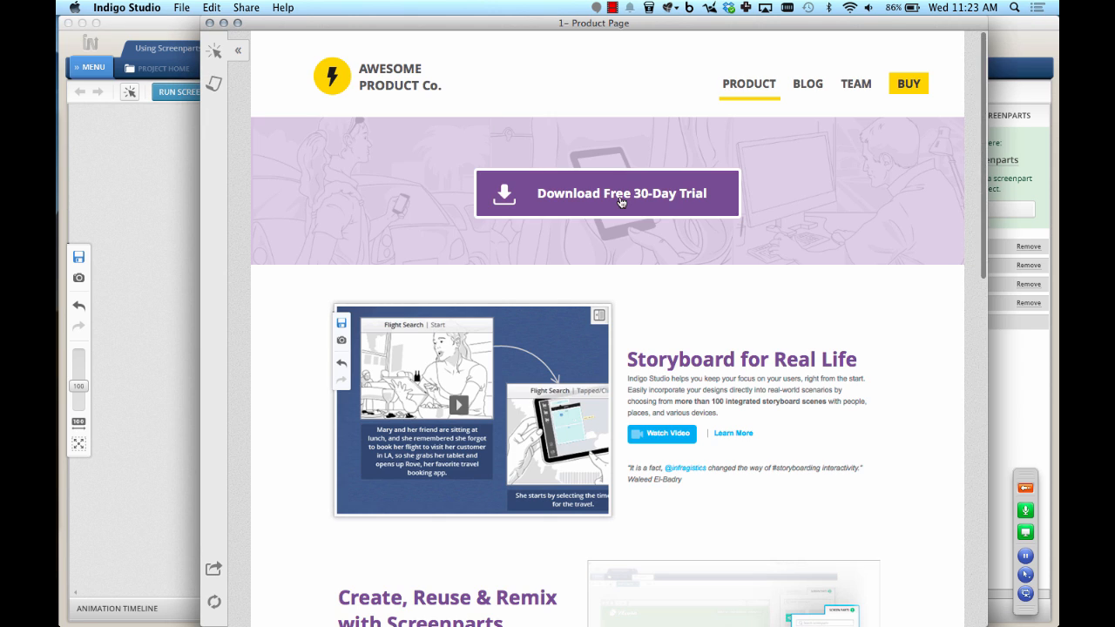
pyautogui.click(621, 200)
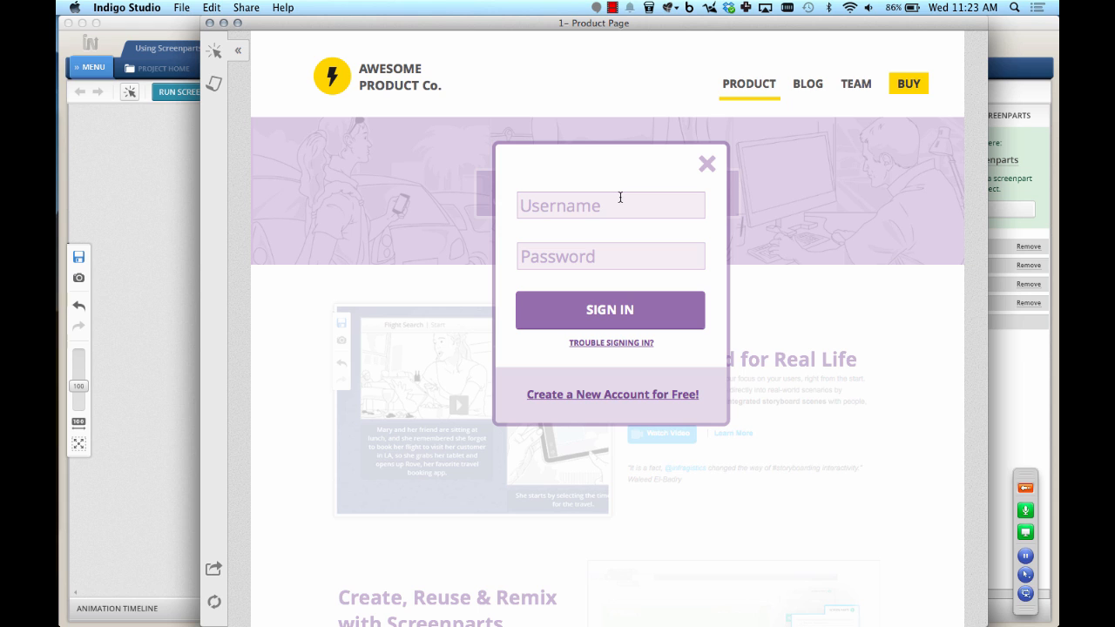
pyautogui.click(619, 393)
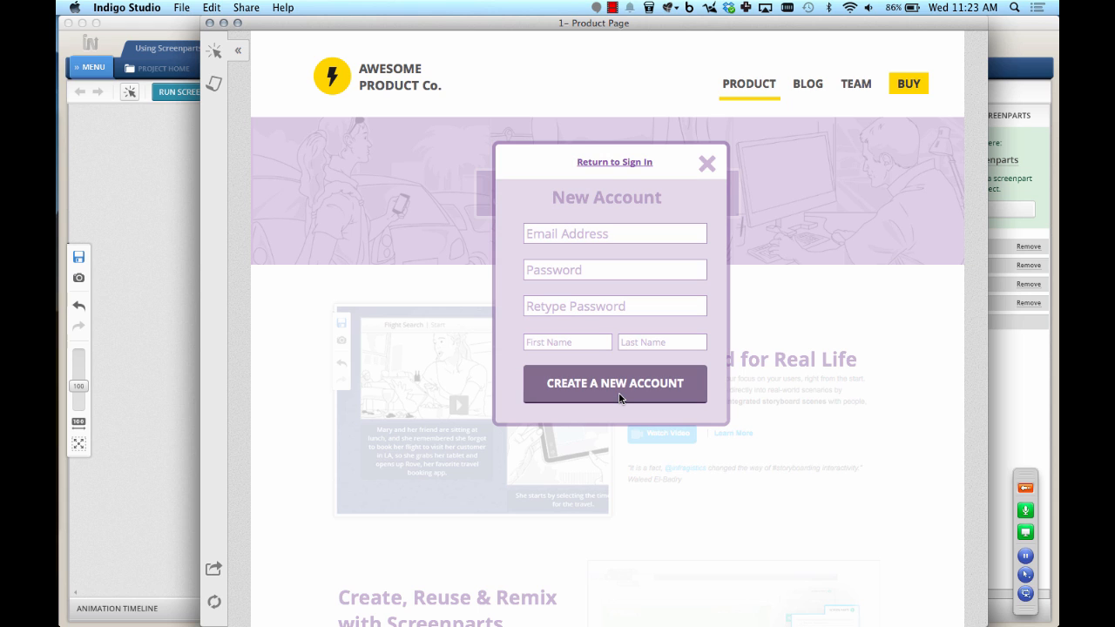
pyautogui.click(615, 163)
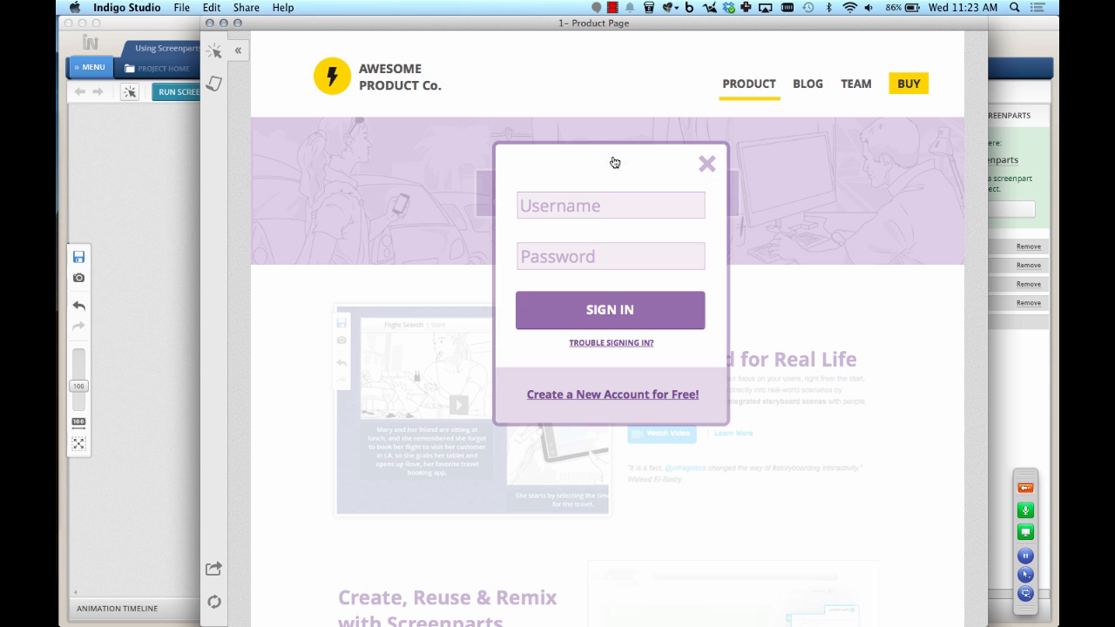
pyautogui.click(708, 164)
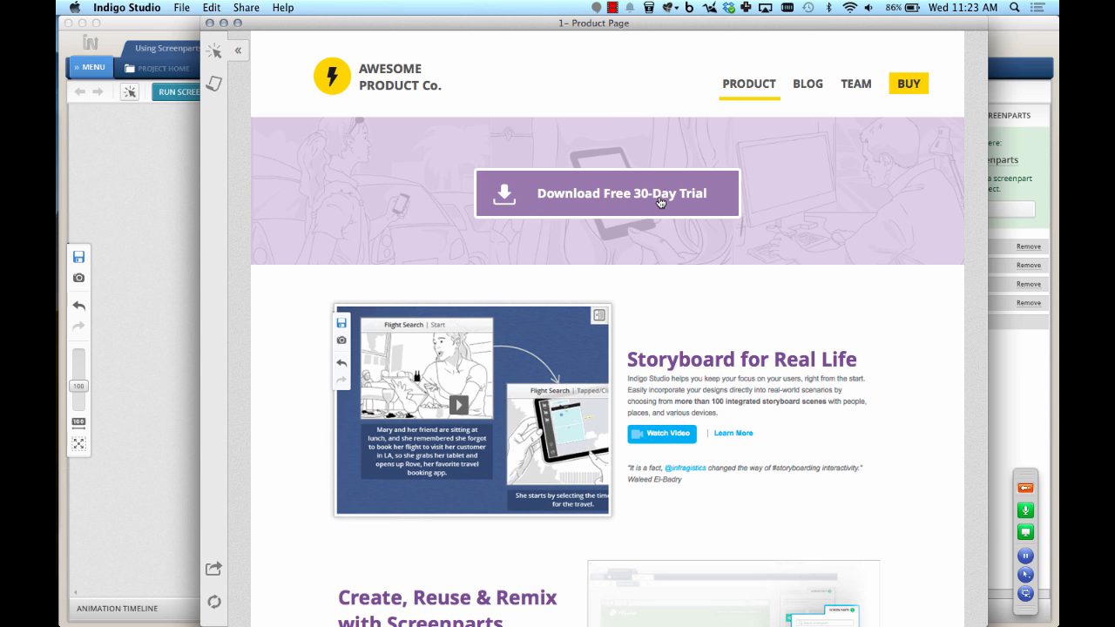
pyautogui.click(210, 24)
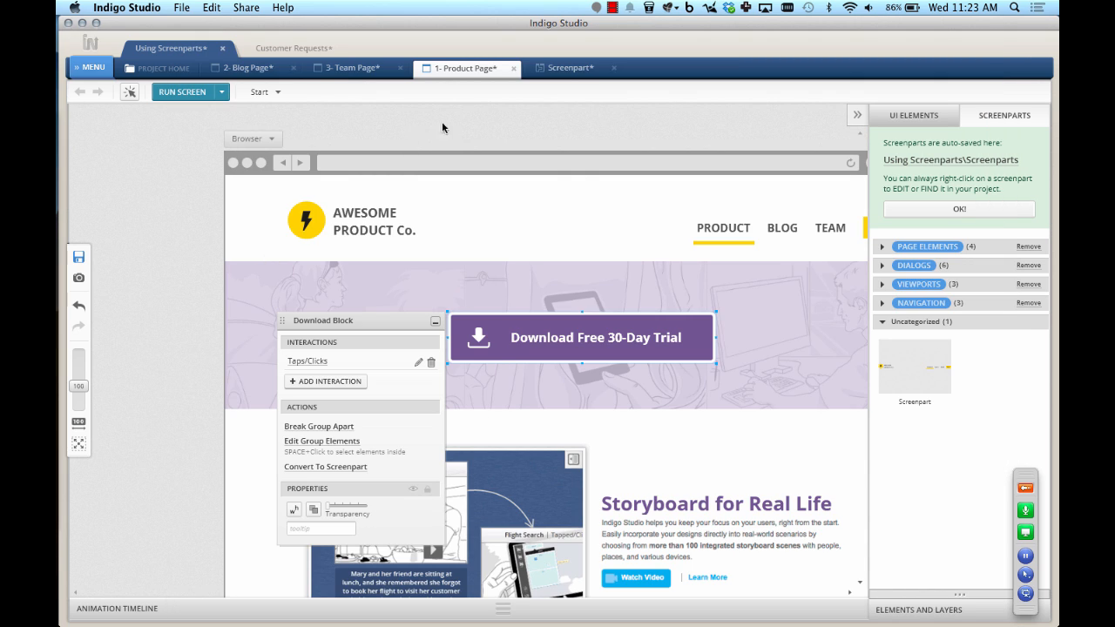
# Open the Download Block's Taps/Clicks state and copy the sign-in elements from the login screenpart's container box
pyautogui.click(314, 362)
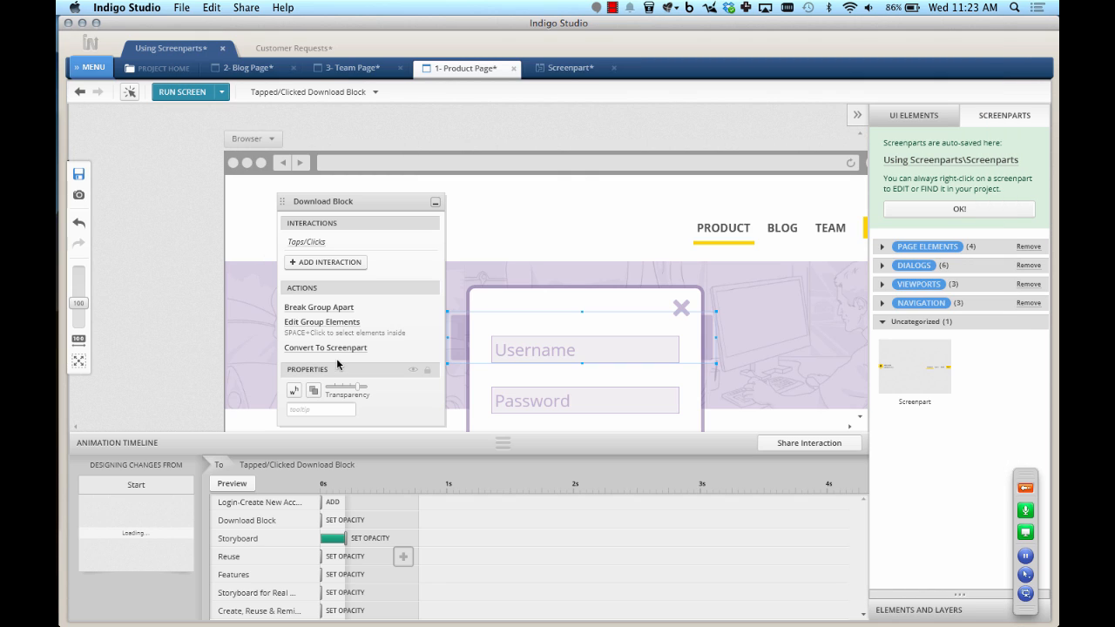
pyautogui.click(567, 301)
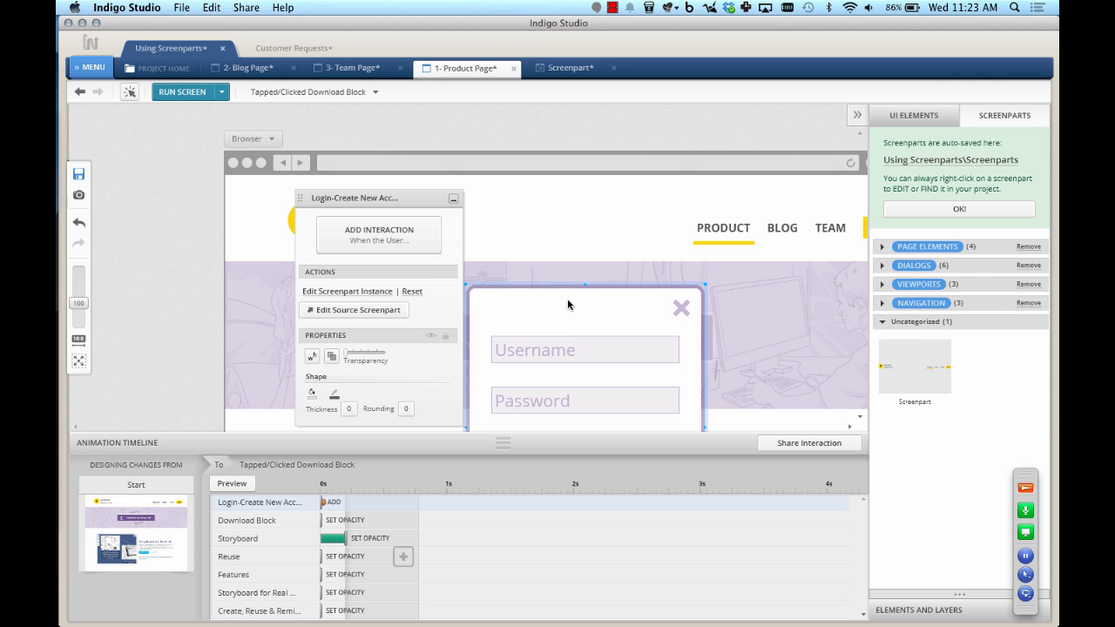
pyautogui.doubleClick(568, 298)
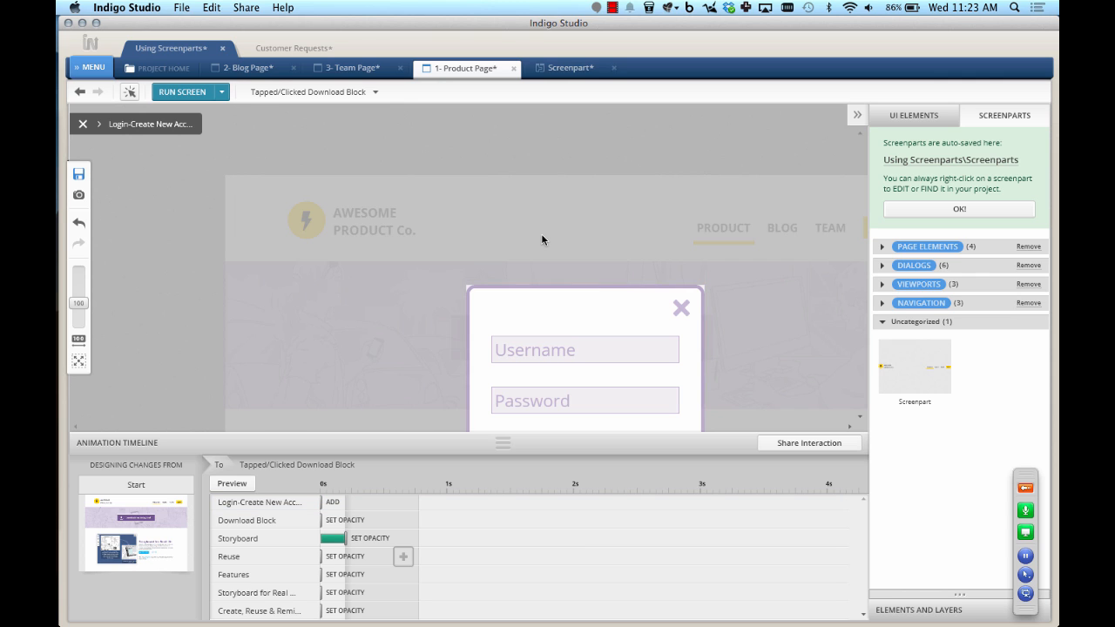
pyautogui.scroll(-3, 542, 235)
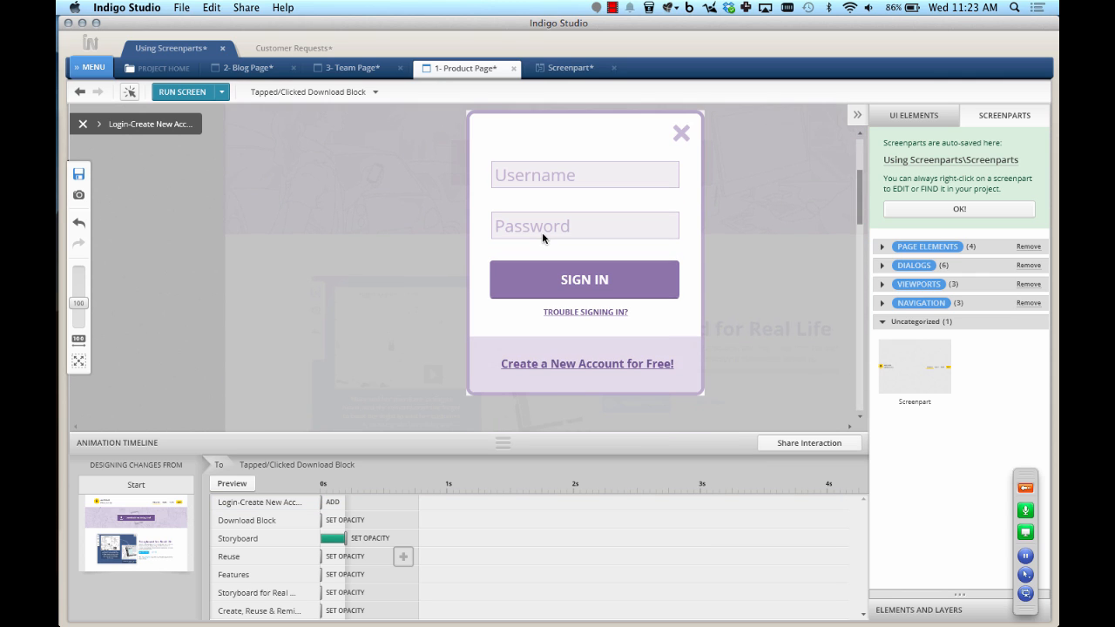
pyautogui.click(542, 232)
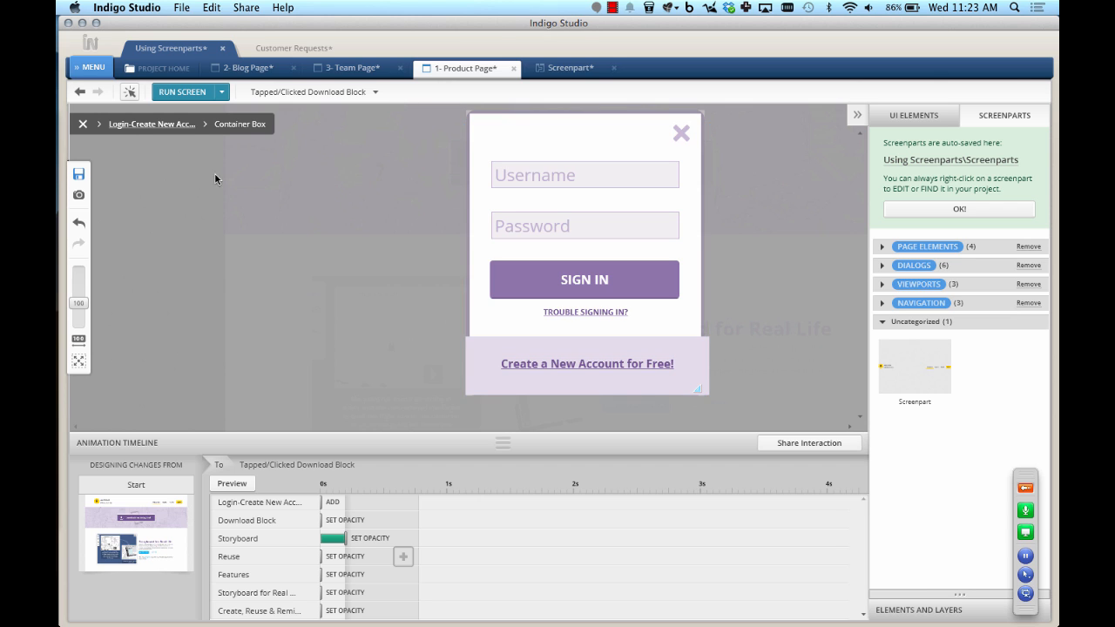
# Create a new screenpart in the Using Screenparts project and paste the copied sign-in elements into it
pyautogui.rightClick(159, 50)
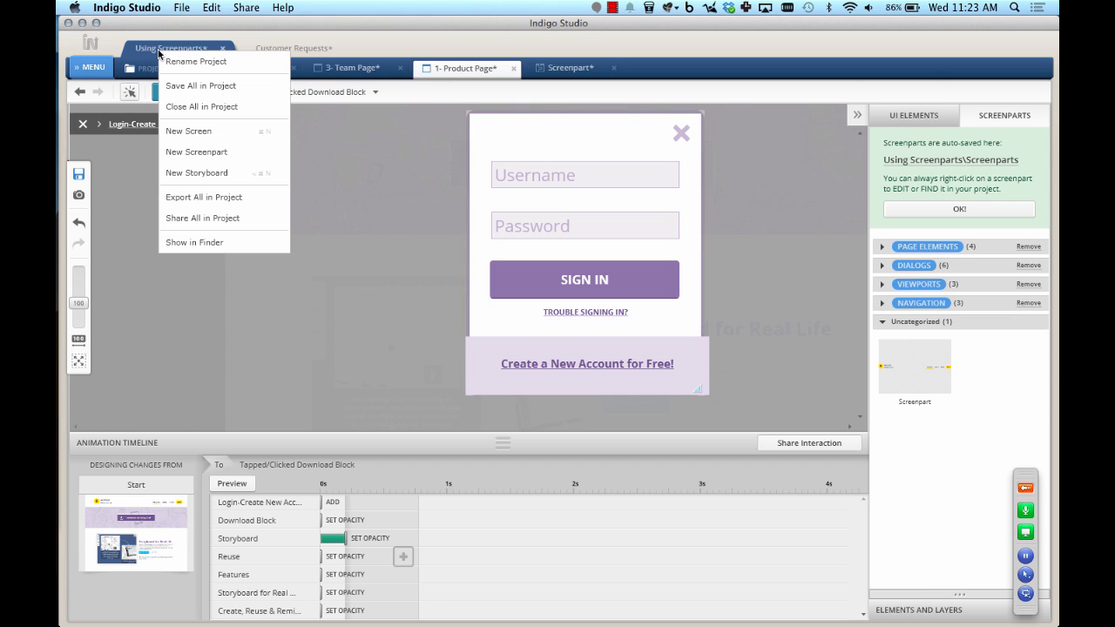
pyautogui.click(198, 153)
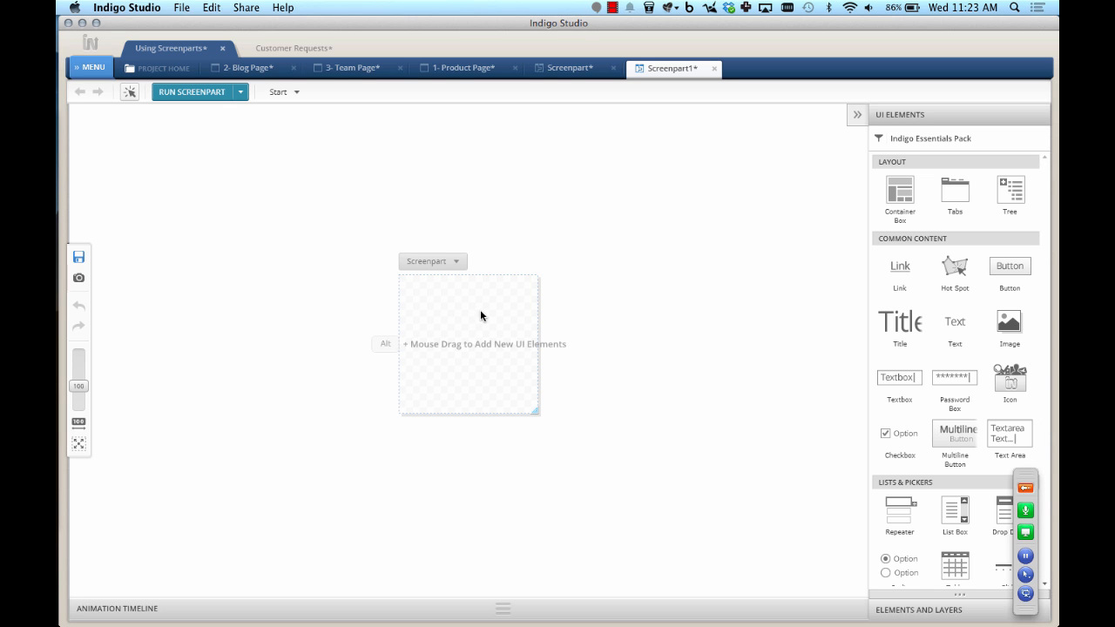
pyautogui.press('super+v')
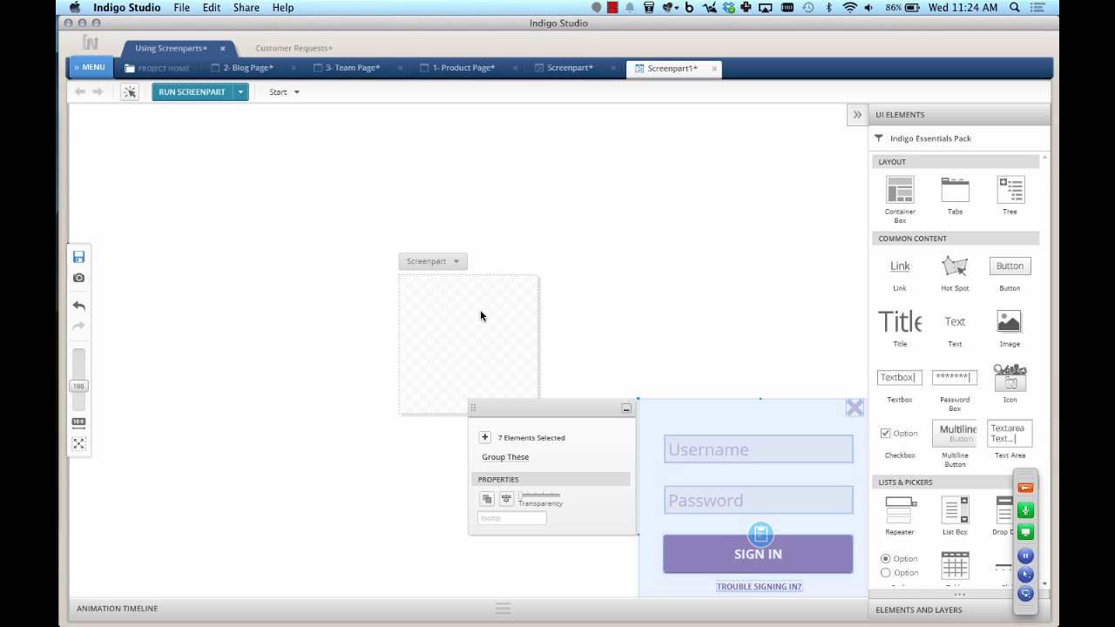
# Move the sign-in elements onto the screenpart's canvas and enlarge the canvas to about 359 by 394 around them
pyautogui.moveTo(710, 443); pyautogui.dragTo(481, 326)
pyautogui.click(362, 334)
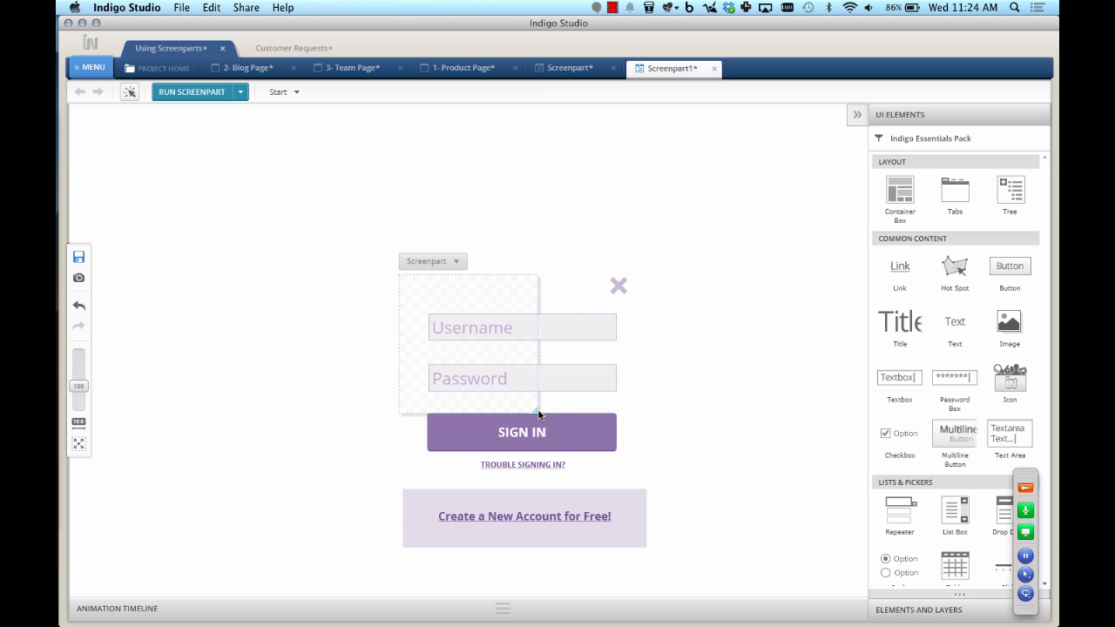
pyautogui.moveTo(535, 409); pyautogui.dragTo(648, 544)
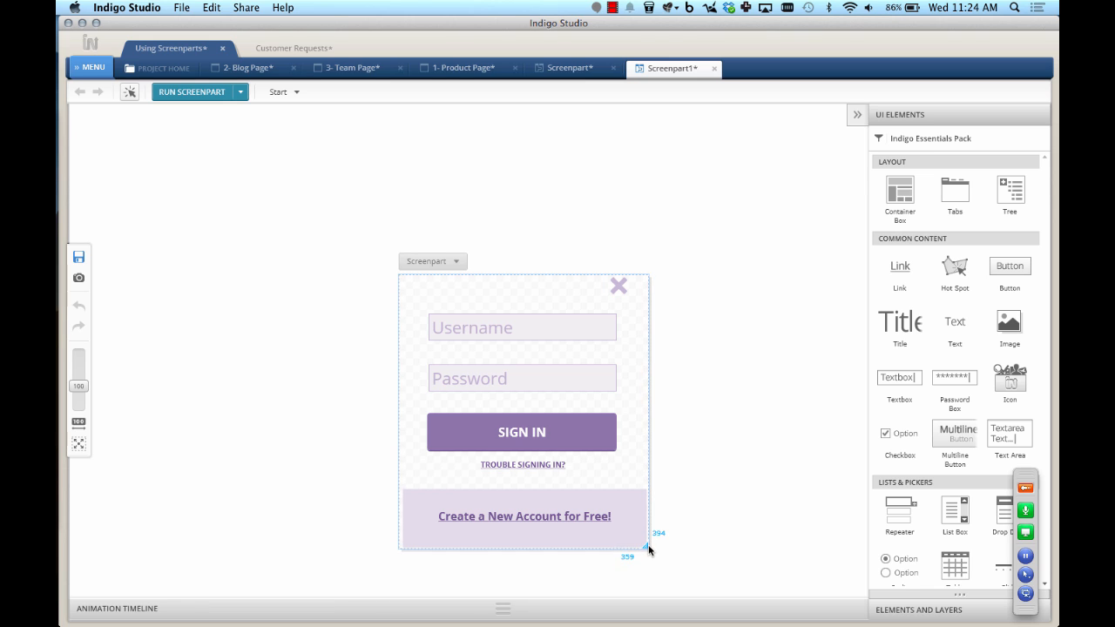
# Recolour the SIGN IN button green and the rectangle behind the Create a New Account for Free! link light green
pyautogui.click(584, 425)
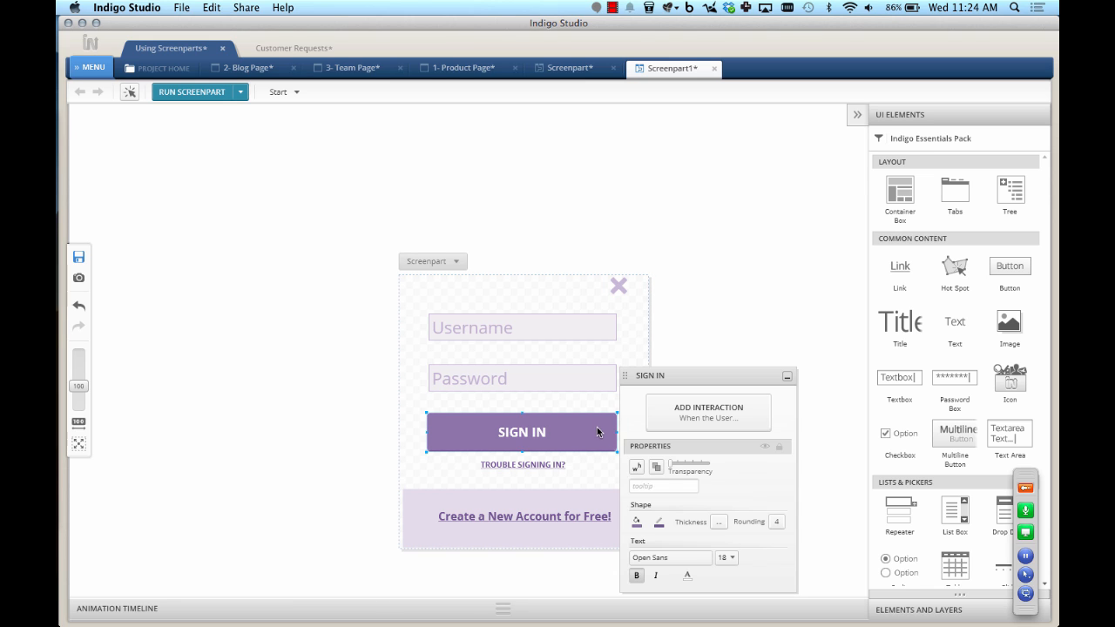
pyautogui.click(637, 521)
pyautogui.click(667, 452)
pyautogui.click(291, 429)
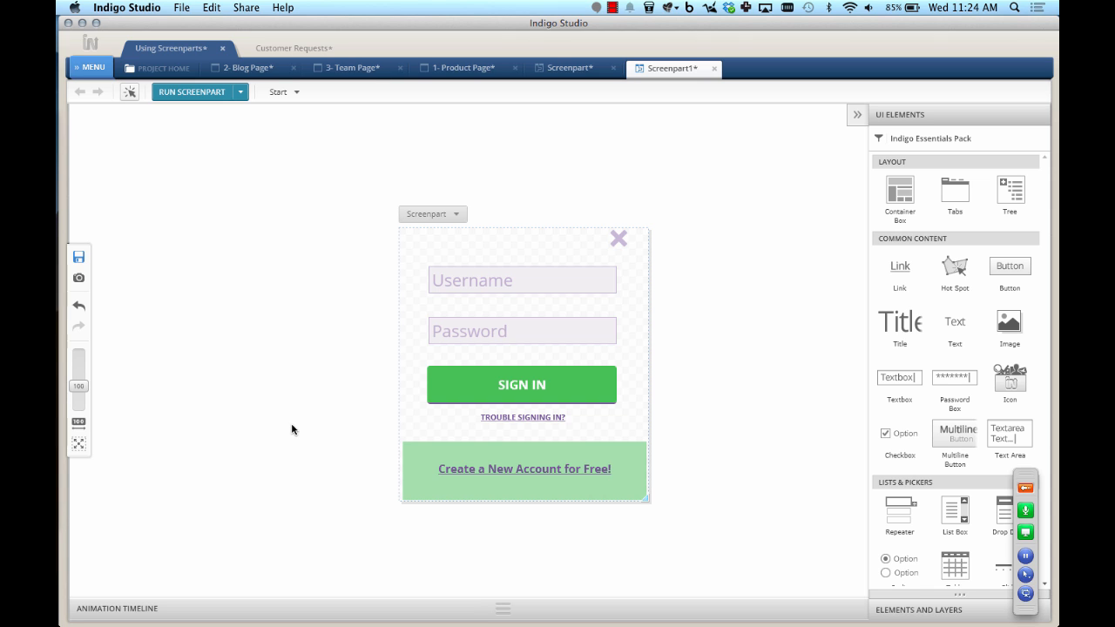
# Add a Taps/Clicks interaction to the Create a New Account for Free! link that changes this screenpart to a new state
pyautogui.click(535, 469)
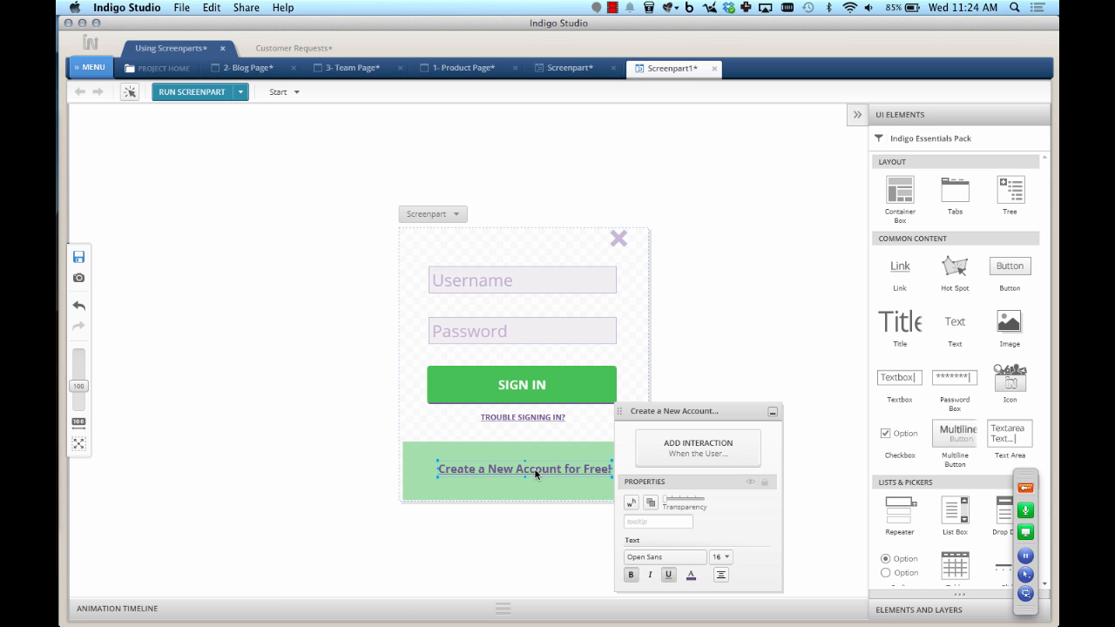
pyautogui.click(707, 449)
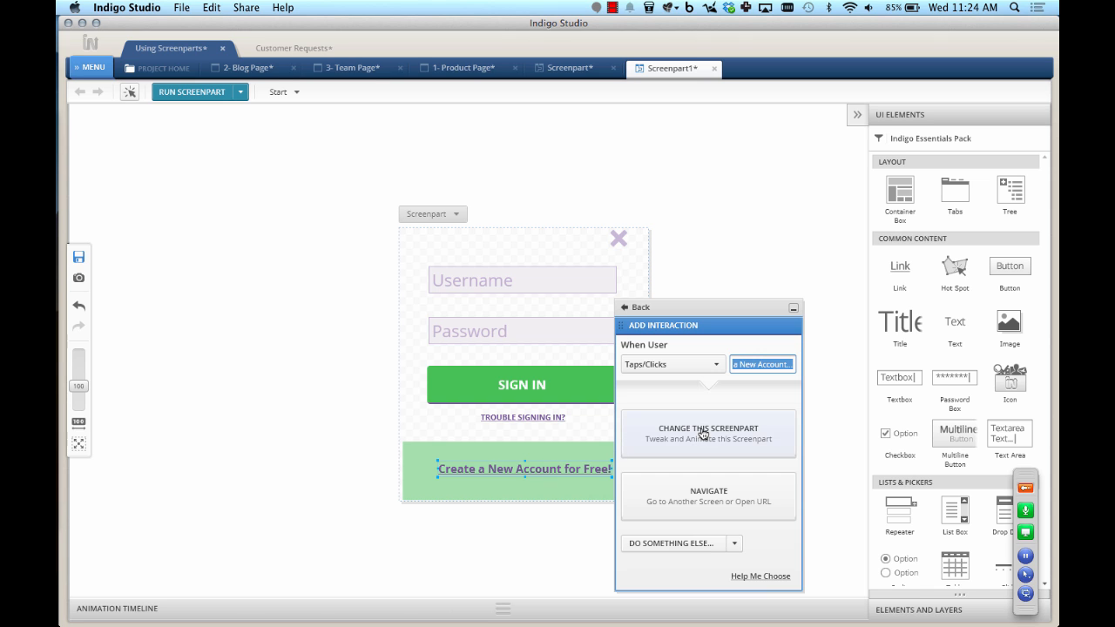
pyautogui.click(703, 434)
pyautogui.click(700, 451)
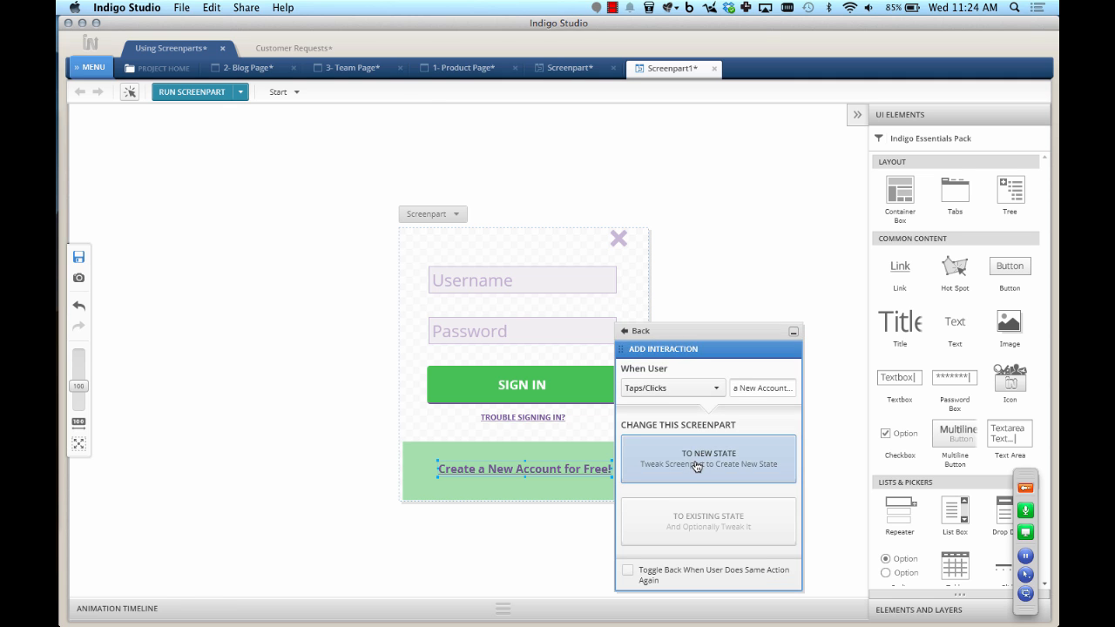
pyautogui.click(375, 396)
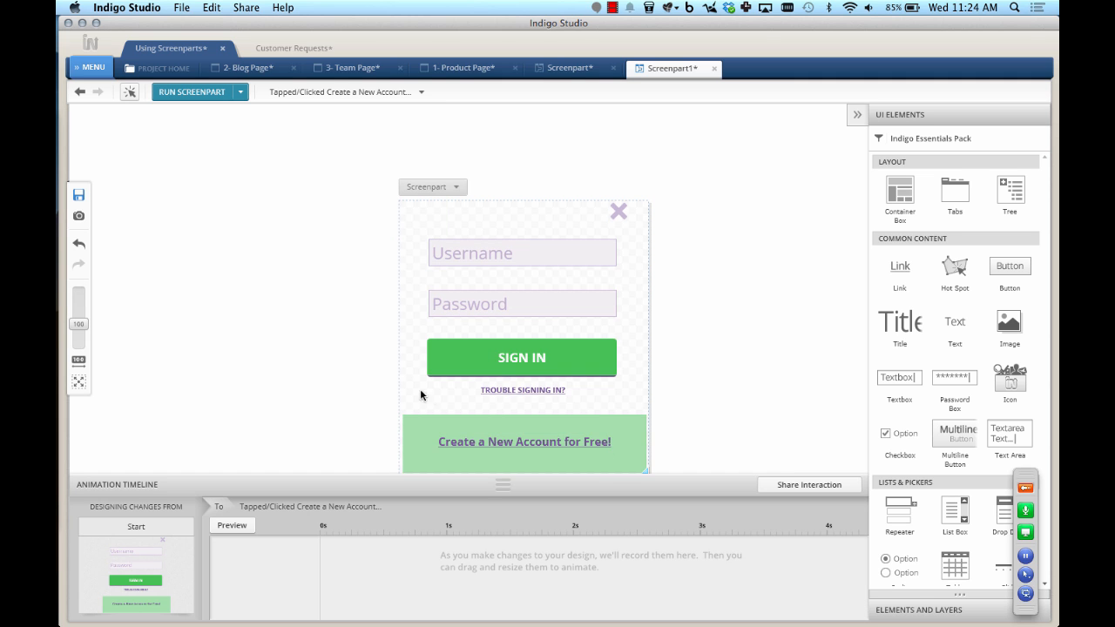
# Bring the green rectangle to the front and stretch it upward to just below the close icon, covering the sign-in form
pyautogui.click(427, 394)
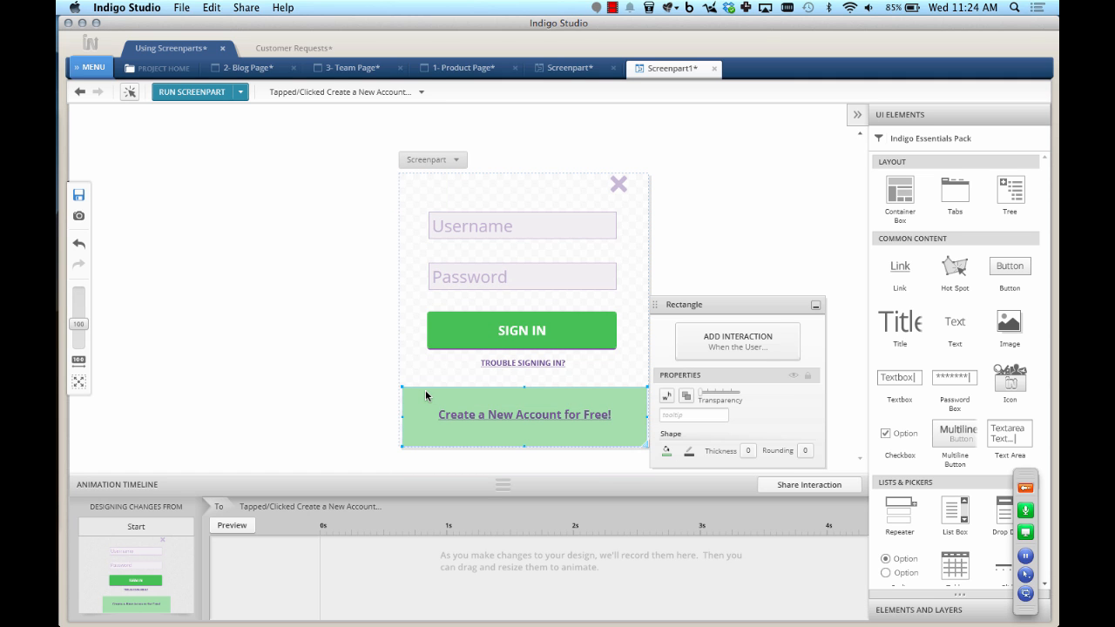
pyautogui.moveTo(498, 428)
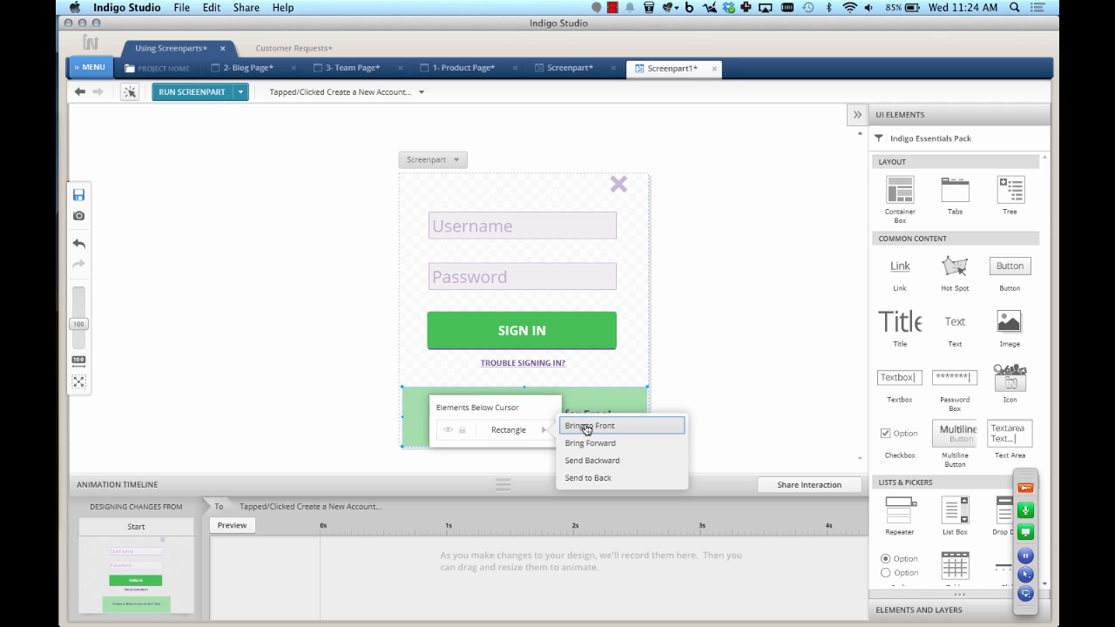
pyautogui.click(572, 425)
pyautogui.moveTo(520, 390); pyautogui.dragTo(528, 201)
# Add the text "Return to Sign IN" above the green rectangle, underline it, and shift it slightly toward the close icon
pyautogui.doubleClick(472, 178)
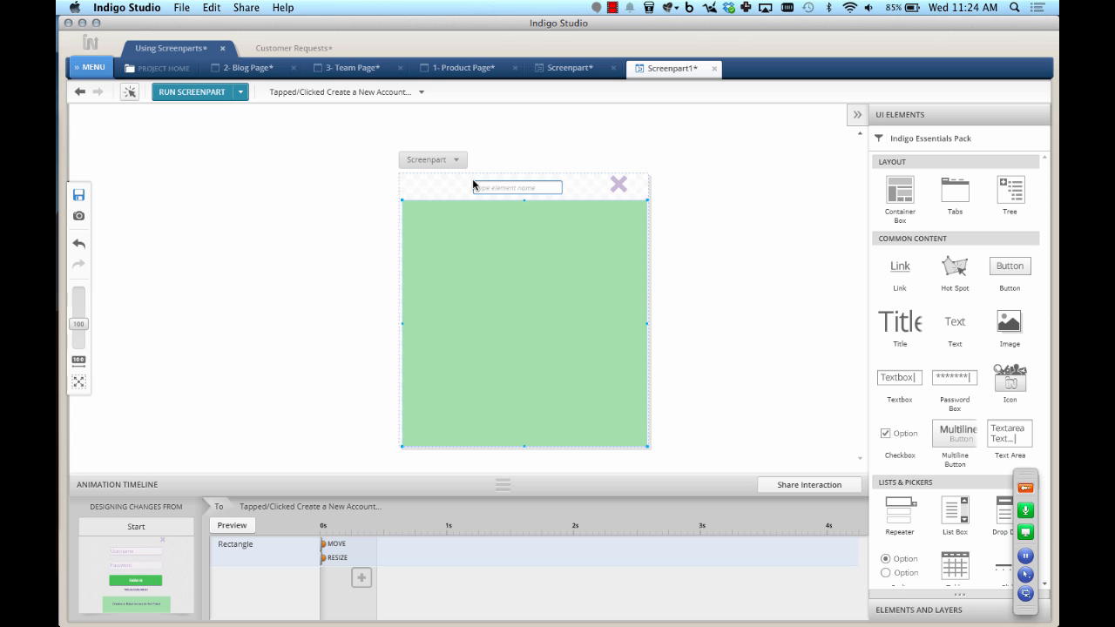
pyautogui.write('Return to Sign IN')
pyautogui.press('Return')
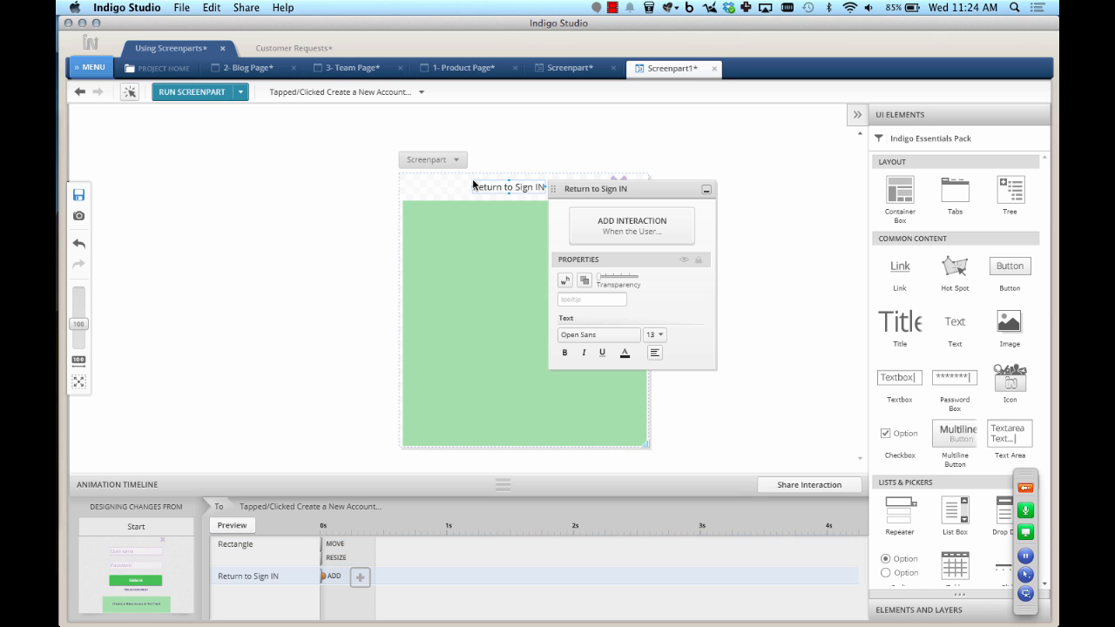
pyautogui.click(602, 352)
pyautogui.moveTo(498, 192); pyautogui.dragTo(510, 187)
# Add a Taps/Clicks interaction to the Return to Sign IN text that changes the screenpart to its existing Start state
pyautogui.click(633, 230)
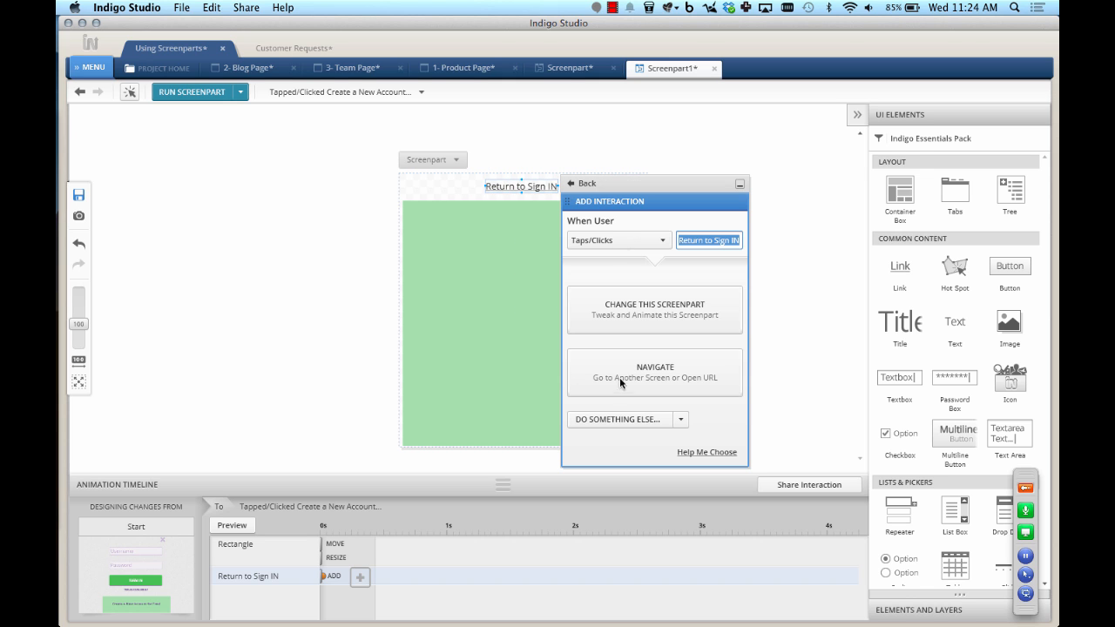
pyautogui.click(636, 303)
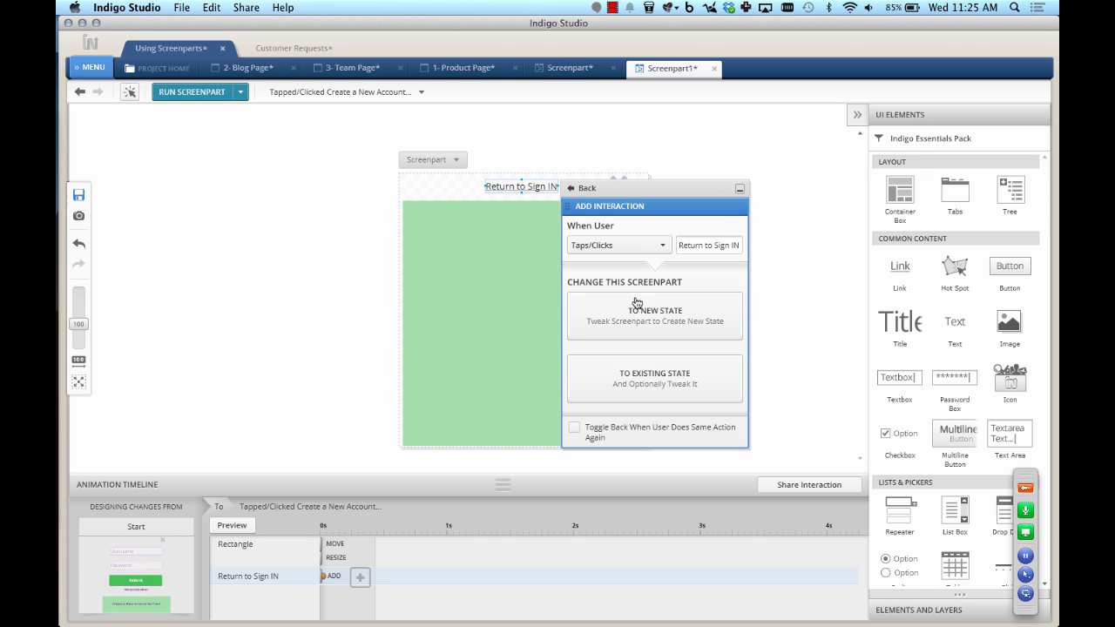
pyautogui.click(645, 377)
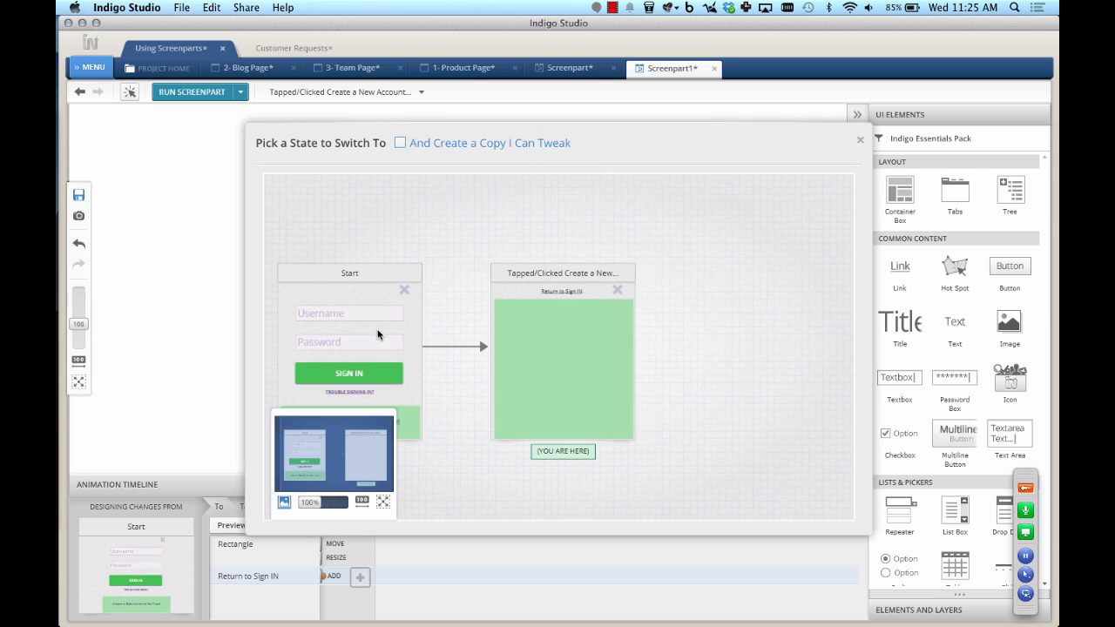
pyautogui.click(377, 333)
pyautogui.click(326, 331)
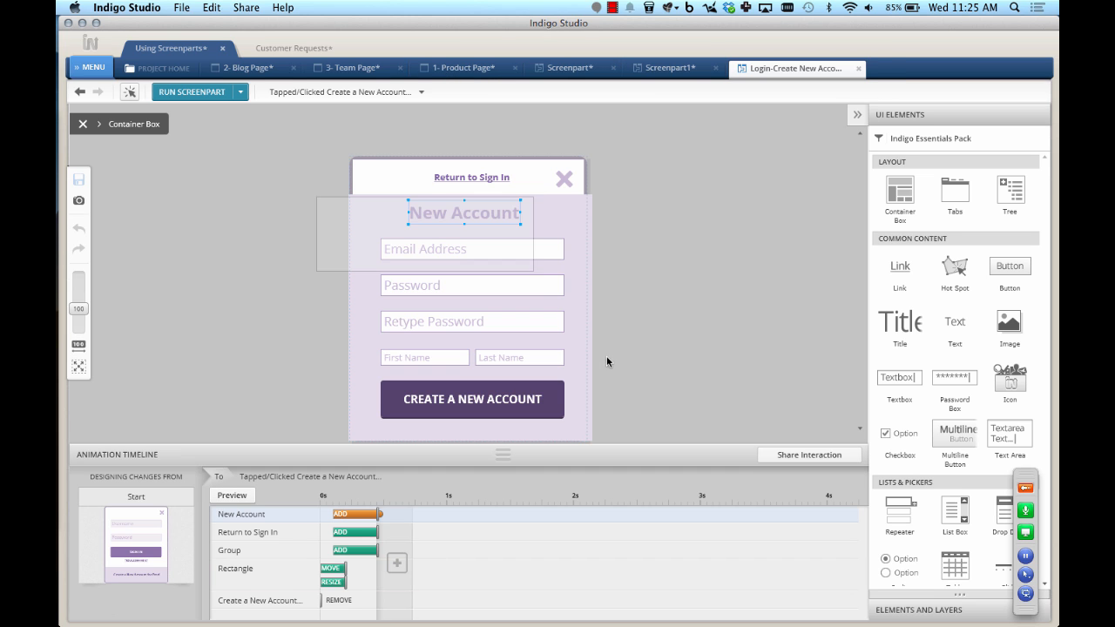
# Copy the New Account heading and form elements from the Login-Create New Account screenpart onto Screenpart1's green rectangle
pyautogui.moveTo(596, 409); pyautogui.dragTo(594, 427)
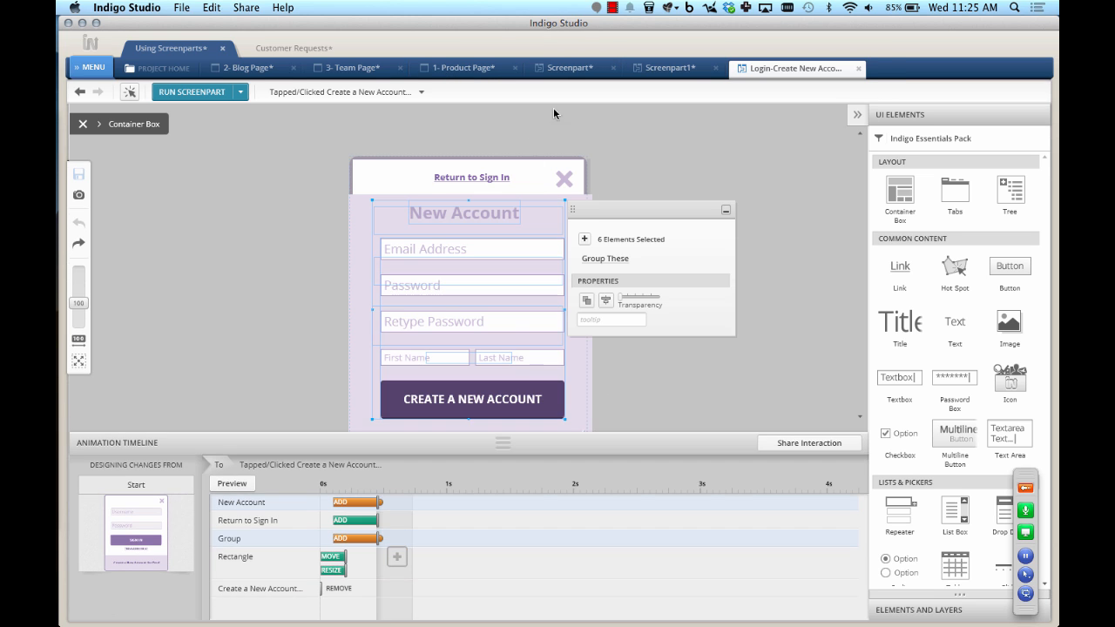
pyautogui.click(662, 68)
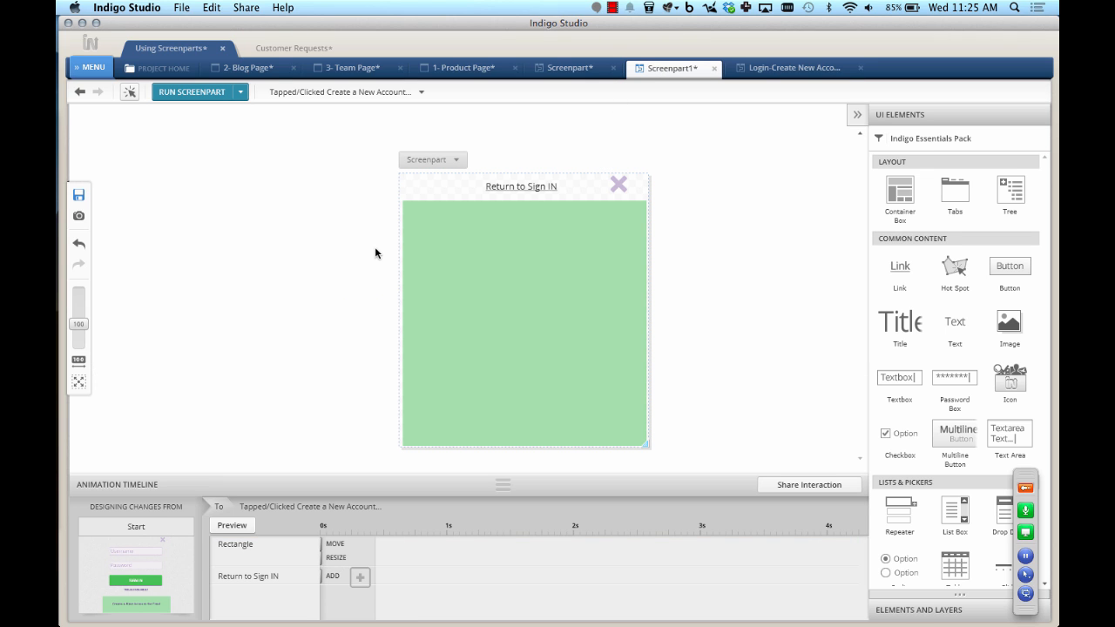
pyautogui.press('super+v')
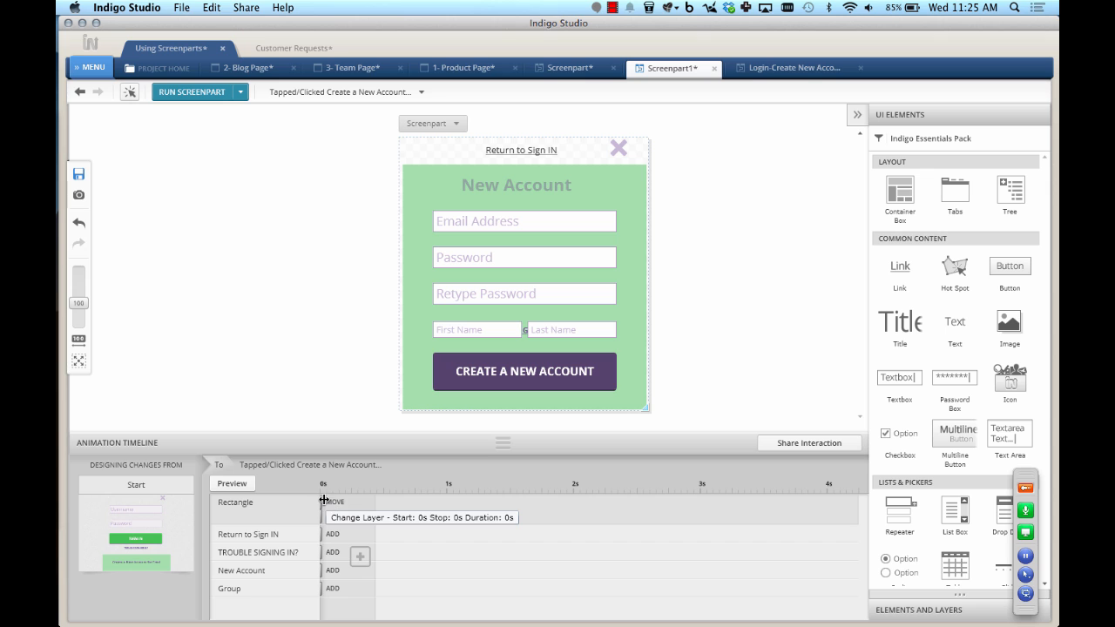
# Stretch the rectangle's move and resize animations to 0.45 s and animate the four added elements to start near their end
pyautogui.moveTo(327, 502); pyautogui.dragTo(376, 501)
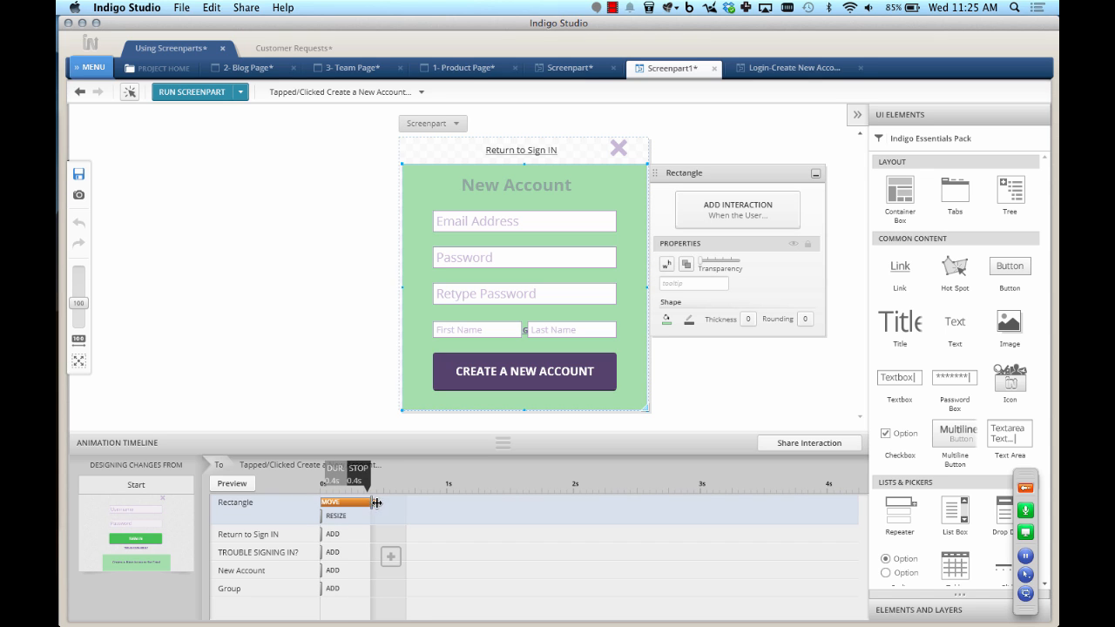
pyautogui.click(340, 533)
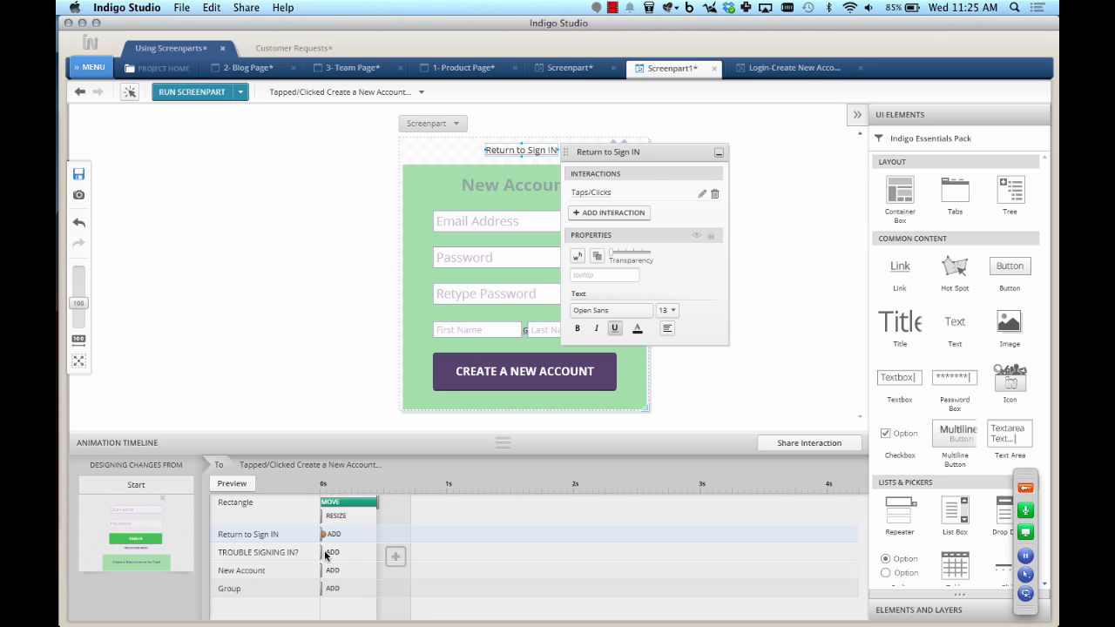
pyautogui.keyDown('shift'); pyautogui.click(331, 587); pyautogui.keyUp('shift')
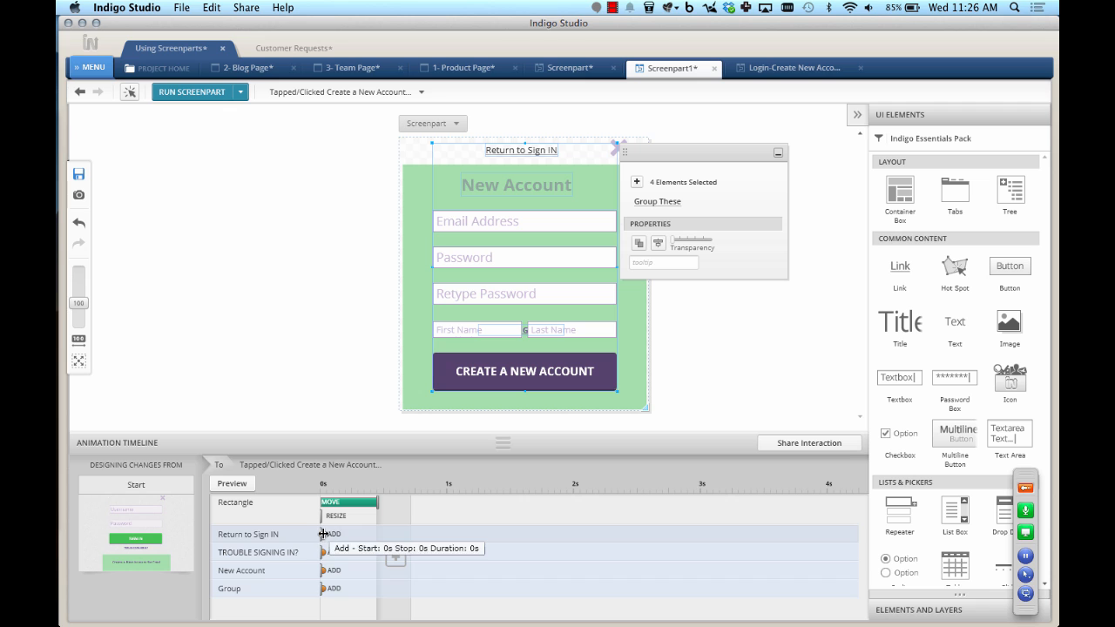
pyautogui.moveTo(323, 534)
pyautogui.mouseDown()
pyautogui.moveTo(379, 535)
pyautogui.moveTo(327, 516)
pyautogui.moveTo(373, 515)
pyautogui.mouseUp()
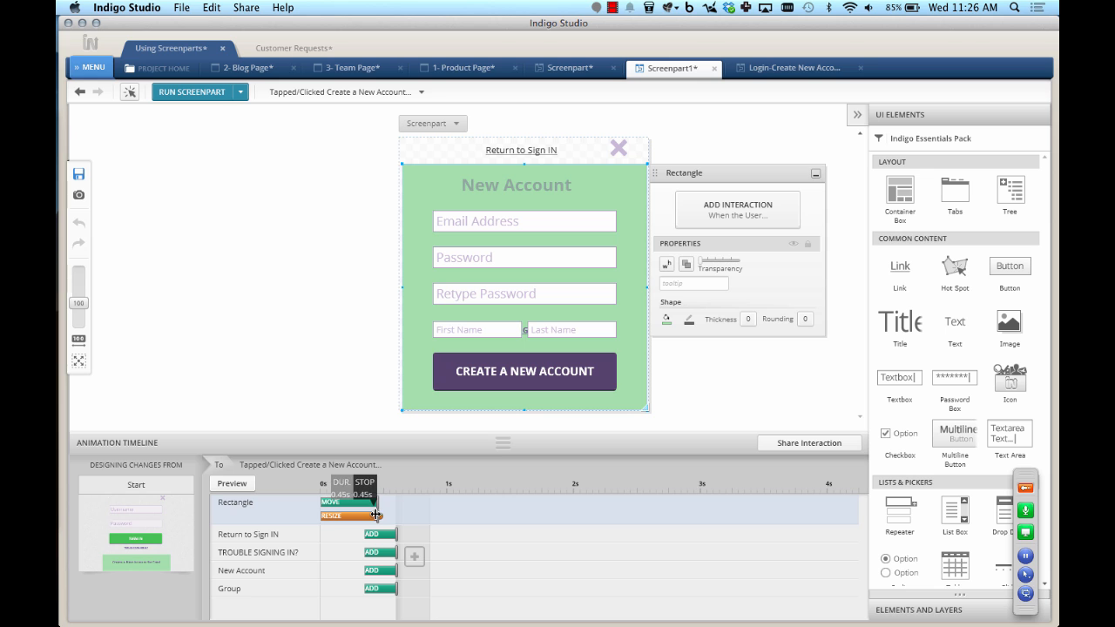
pyautogui.click(339, 314)
# Run the screenpart and test the Create a New Account for Free! and Return to Sign IN links
pyautogui.click(202, 92)
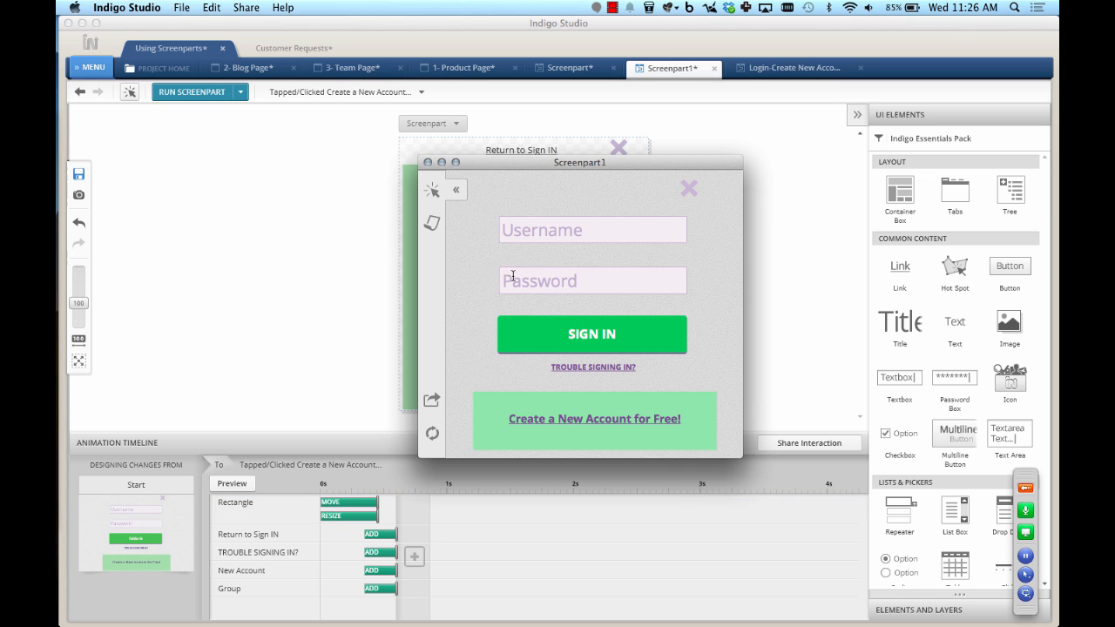
pyautogui.click(607, 420)
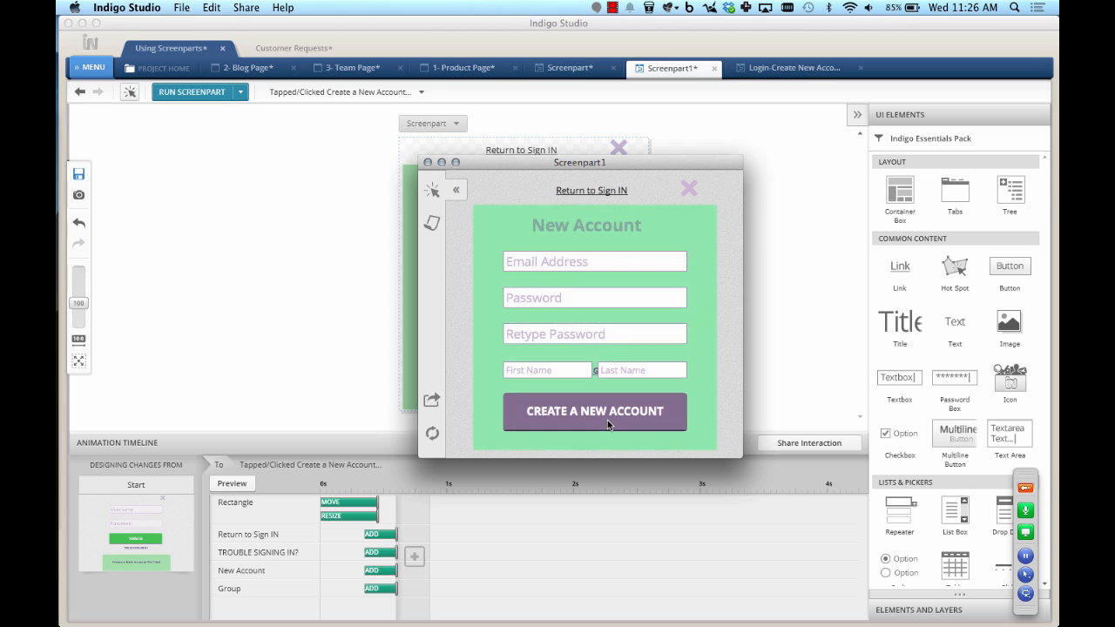
pyautogui.click(607, 193)
pyautogui.click(428, 163)
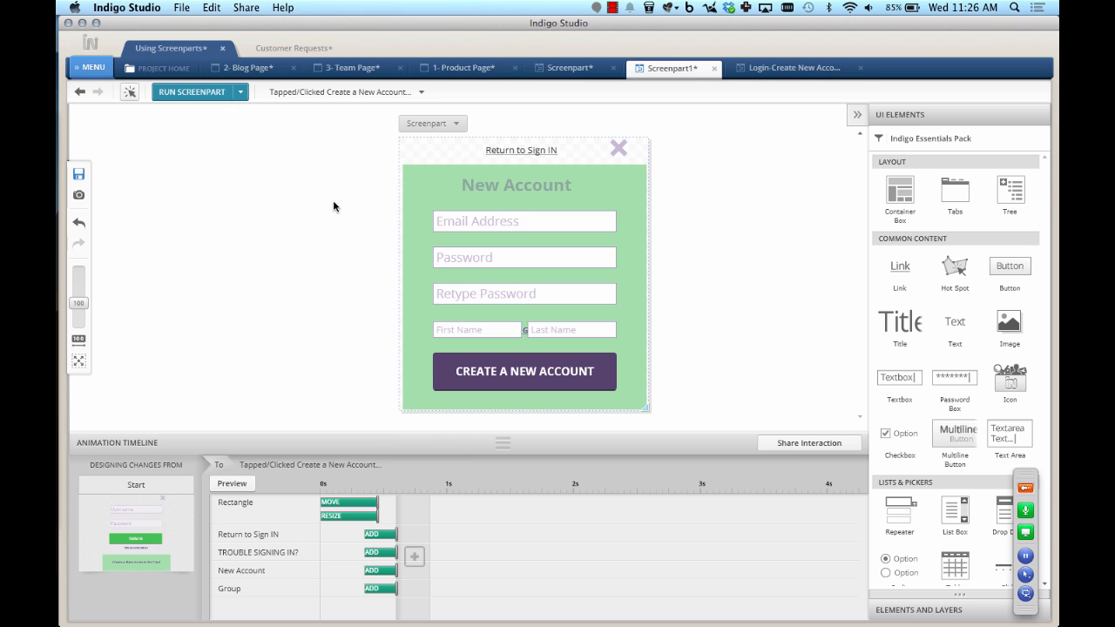
# Replace the purple sign-in dialog in the Product Page's Tapped/Clicked Download Block state with Screenpart1
pyautogui.click(479, 67)
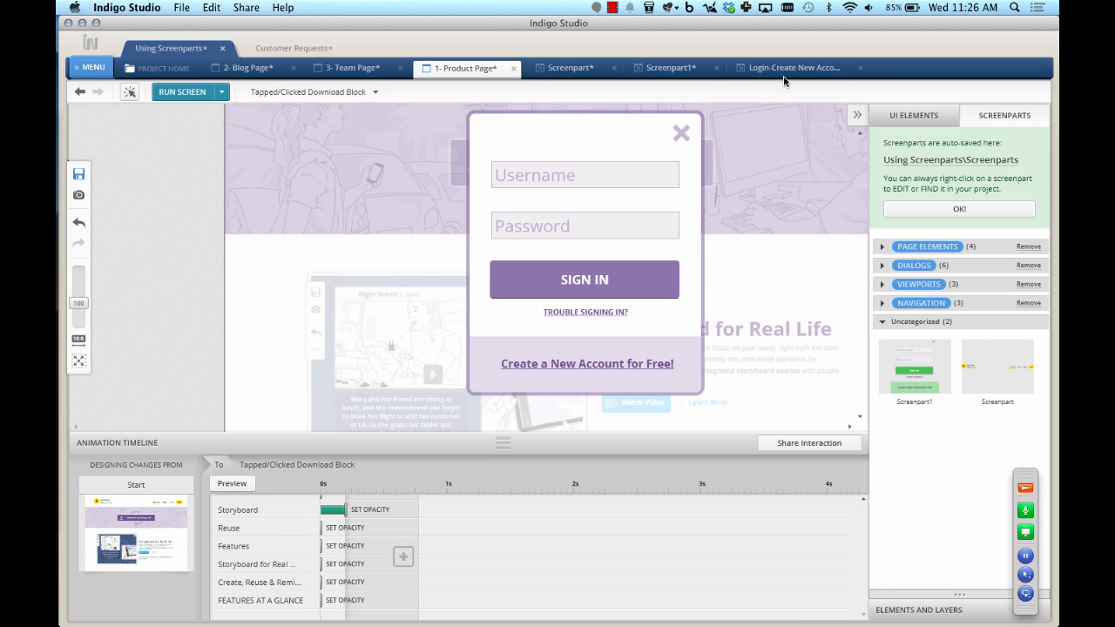
pyautogui.click(611, 135)
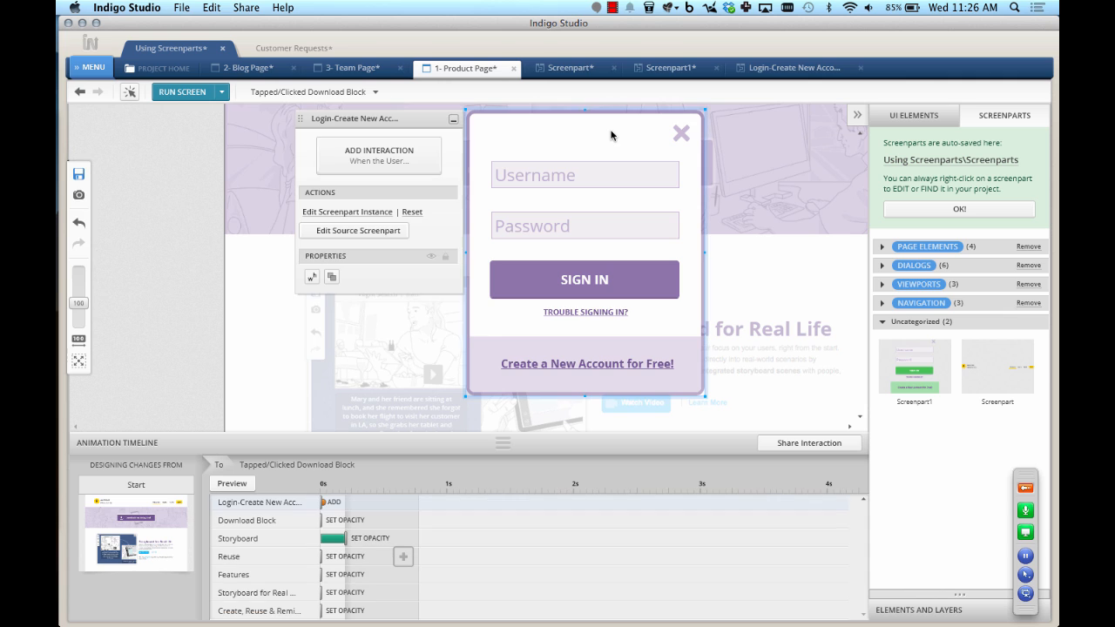
pyautogui.press('Delete')
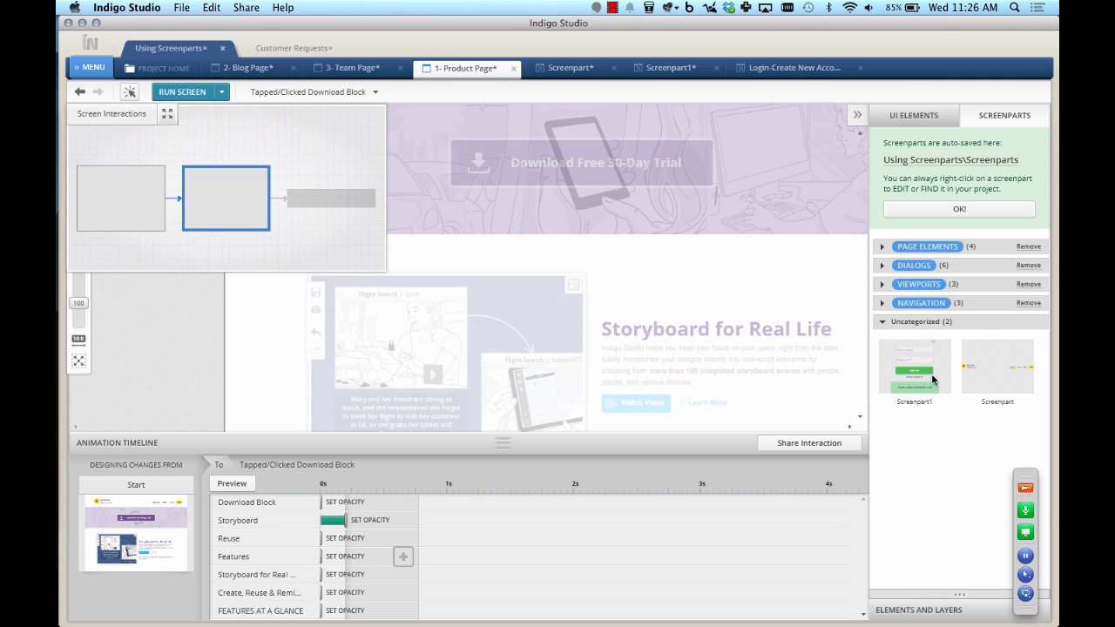
pyautogui.moveTo(933, 376)
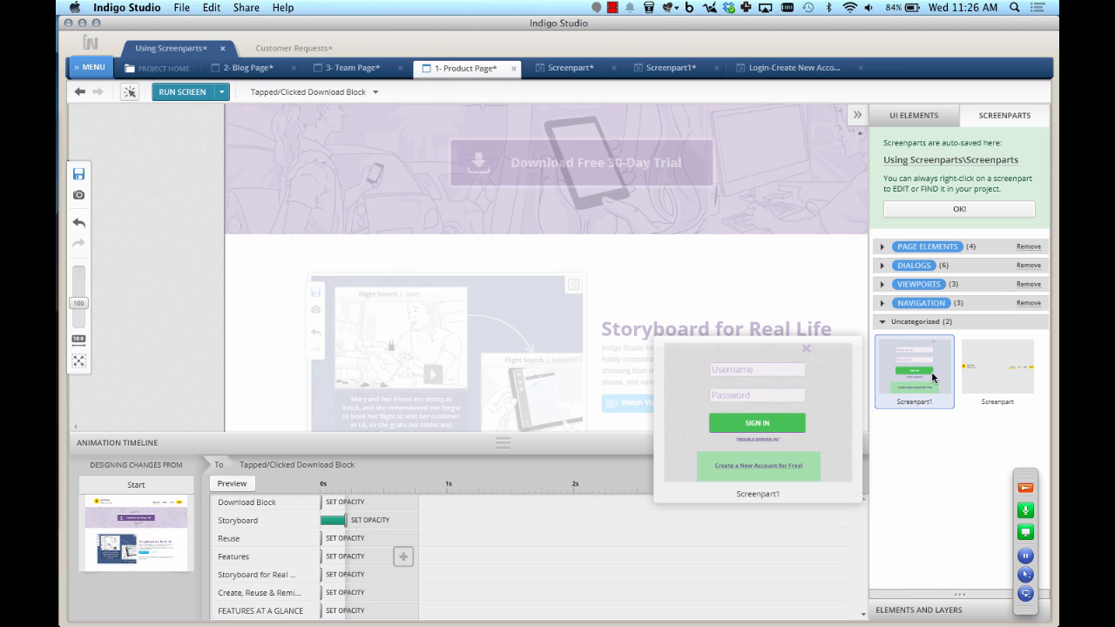
pyautogui.moveTo(933, 376); pyautogui.dragTo(574, 261)
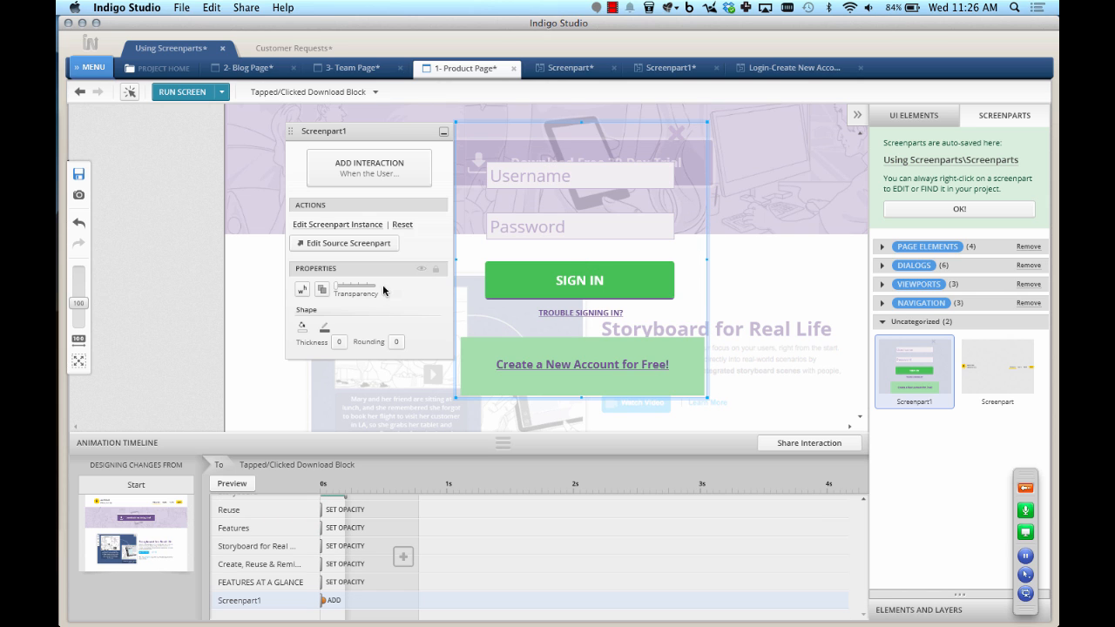
# Give the placed Screenpart1 a white (FFFFFF) fill and a green border with thickness 3
pyautogui.click(302, 327)
pyautogui.click(416, 347)
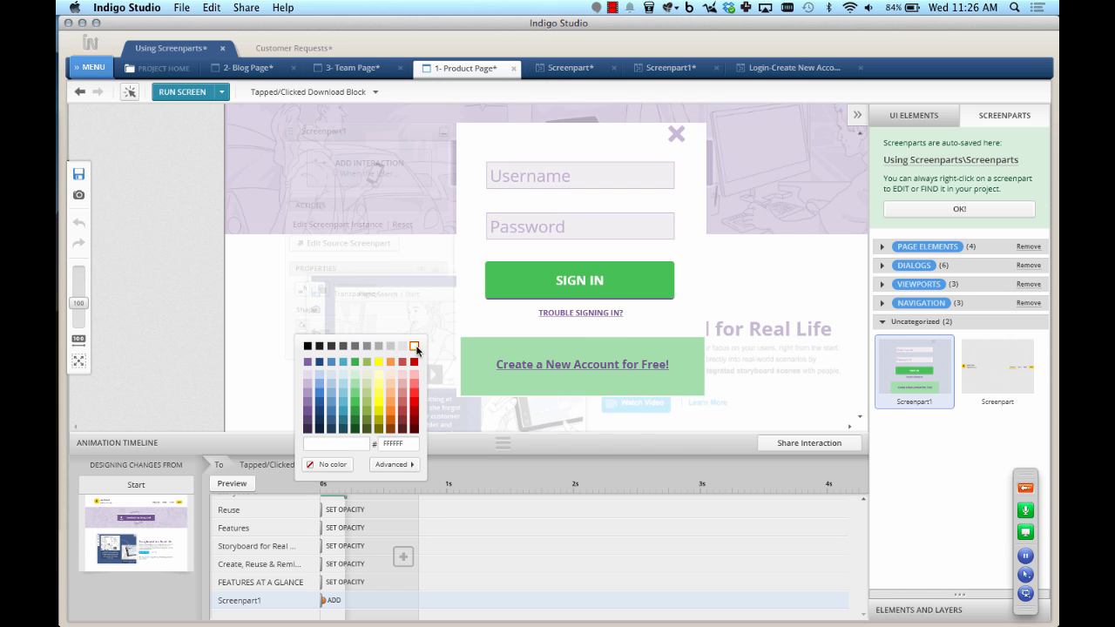
pyautogui.click(328, 336)
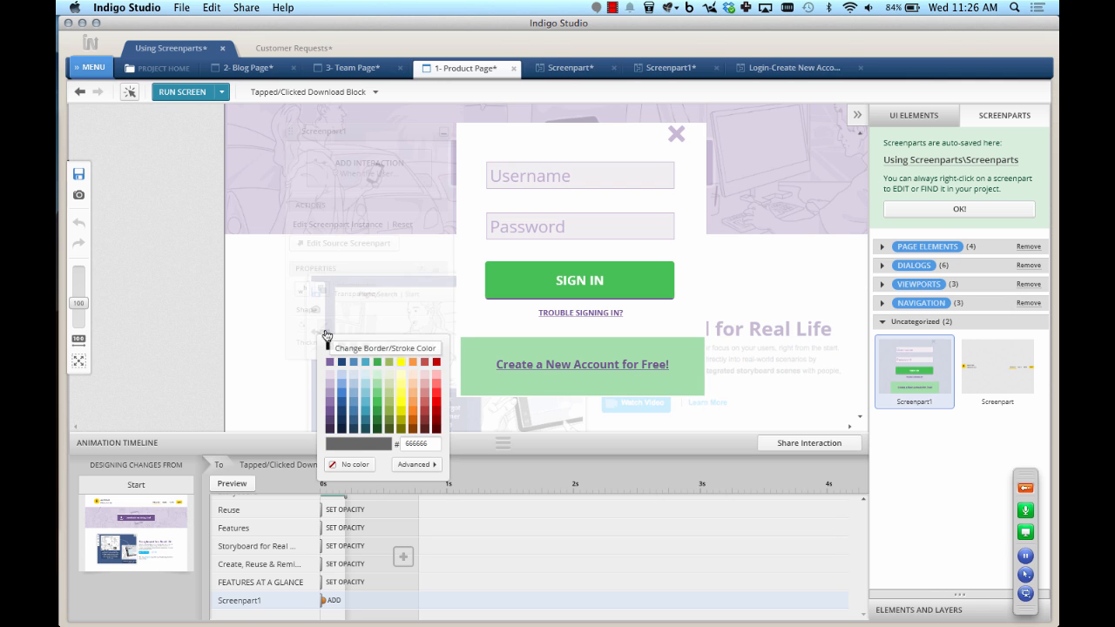
pyautogui.click(379, 366)
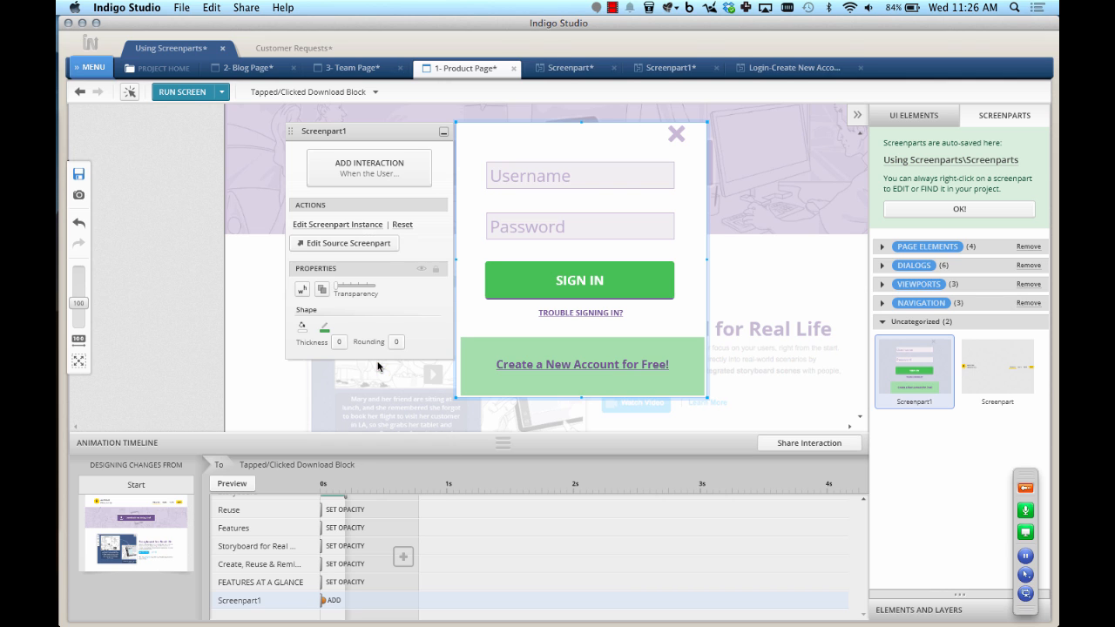
pyautogui.moveTo(342, 344); pyautogui.dragTo(344, 279)
pyautogui.click(161, 287)
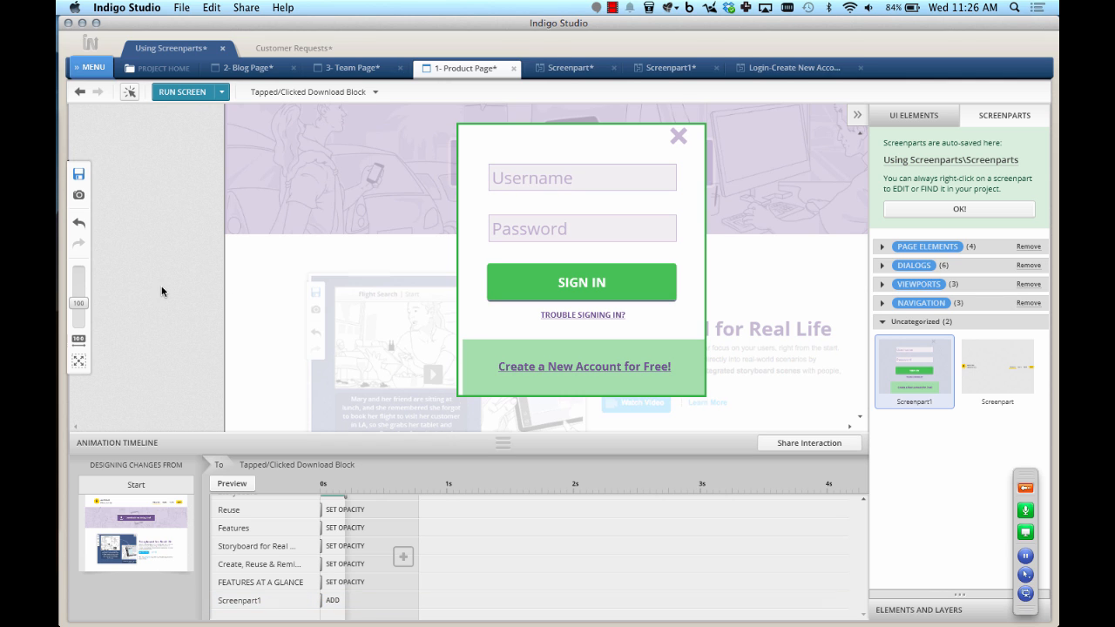
# Run the Product Page, open the dialog from Download Free 30-Day Trial, and test switching to New Account and back
pyautogui.click(181, 90)
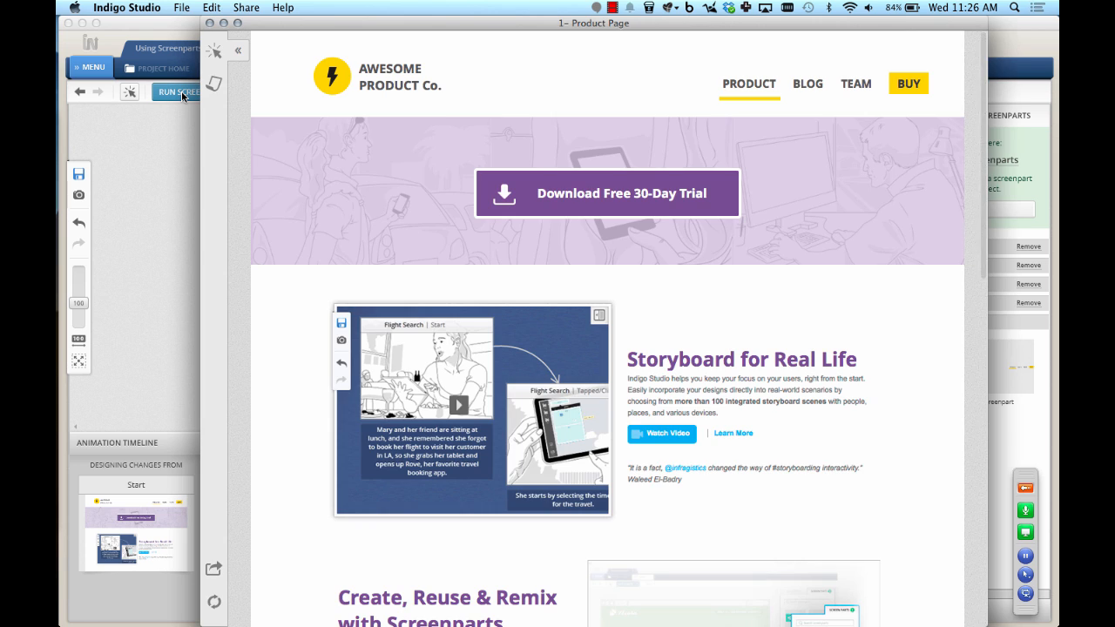
pyautogui.click(631, 183)
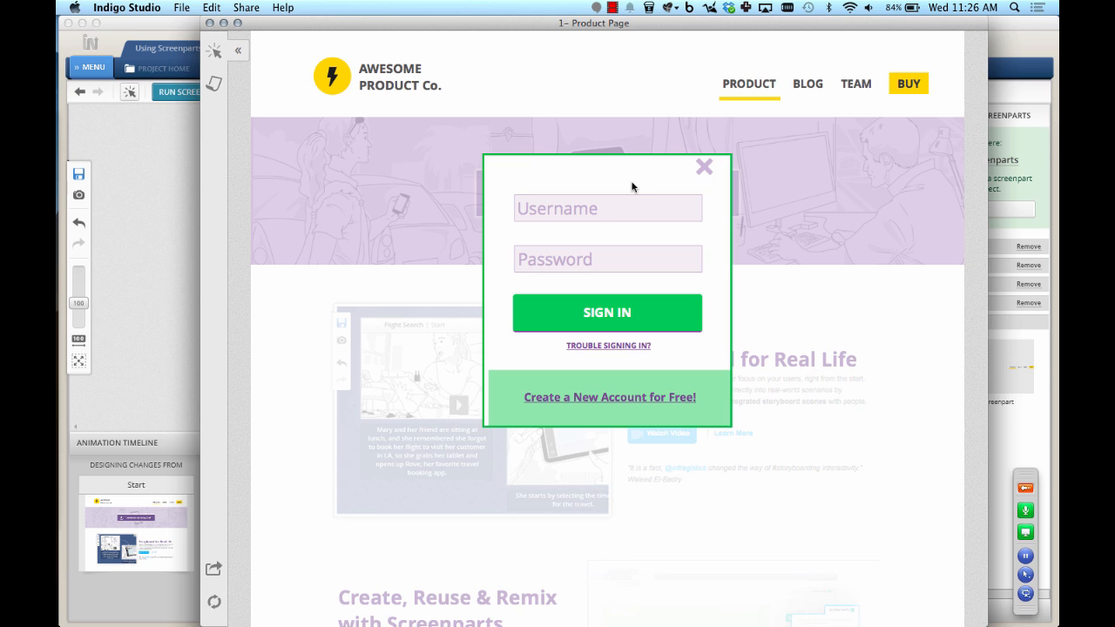
pyautogui.click(620, 398)
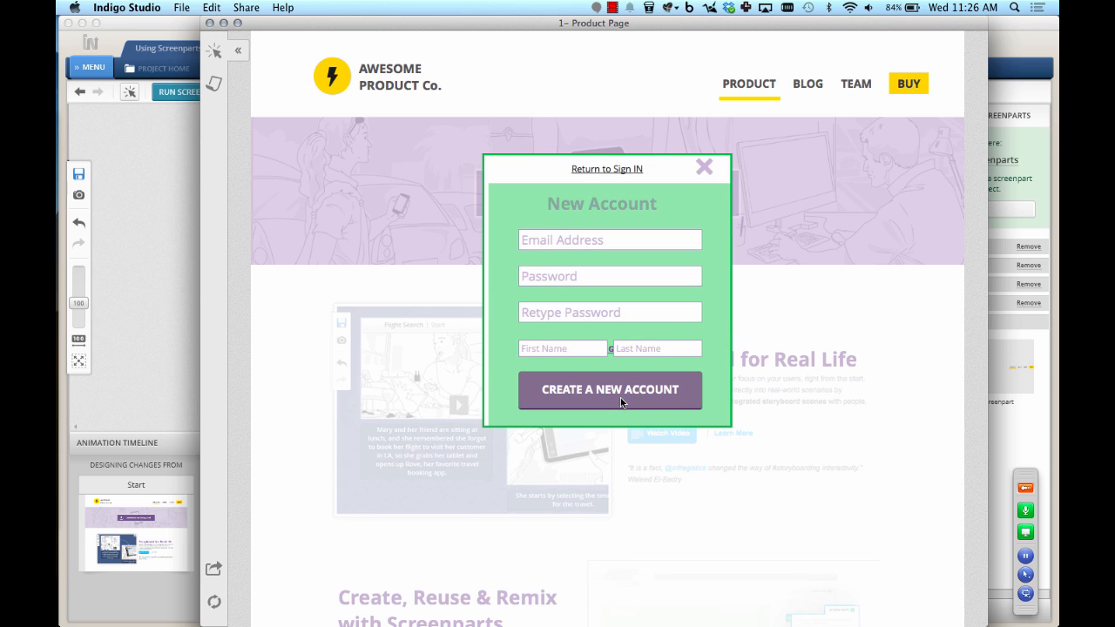
pyautogui.click(611, 169)
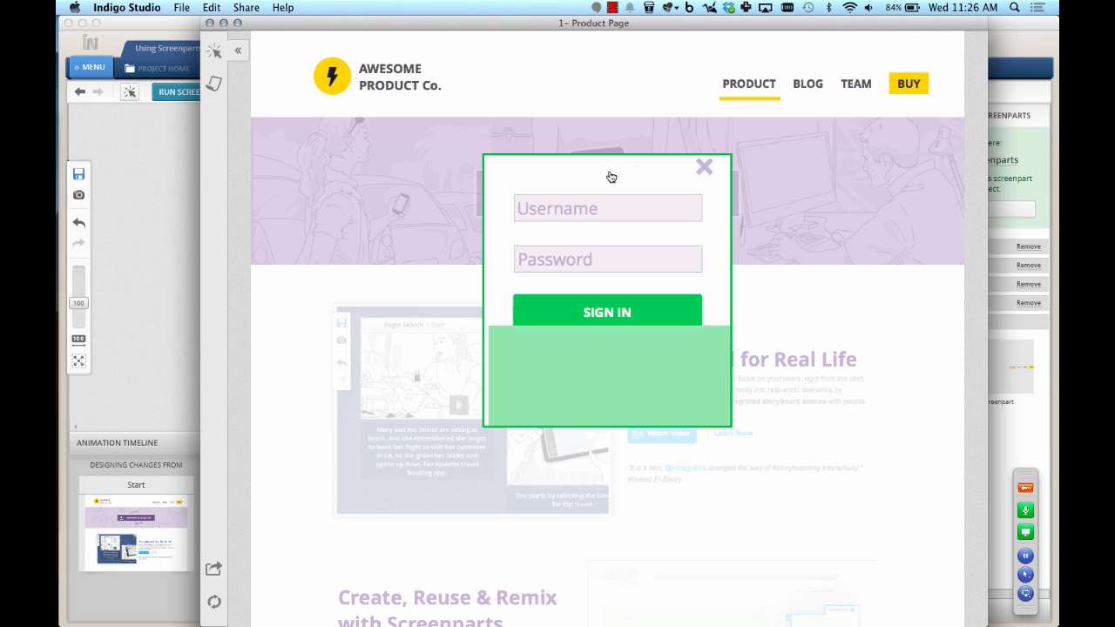
pyautogui.click(210, 24)
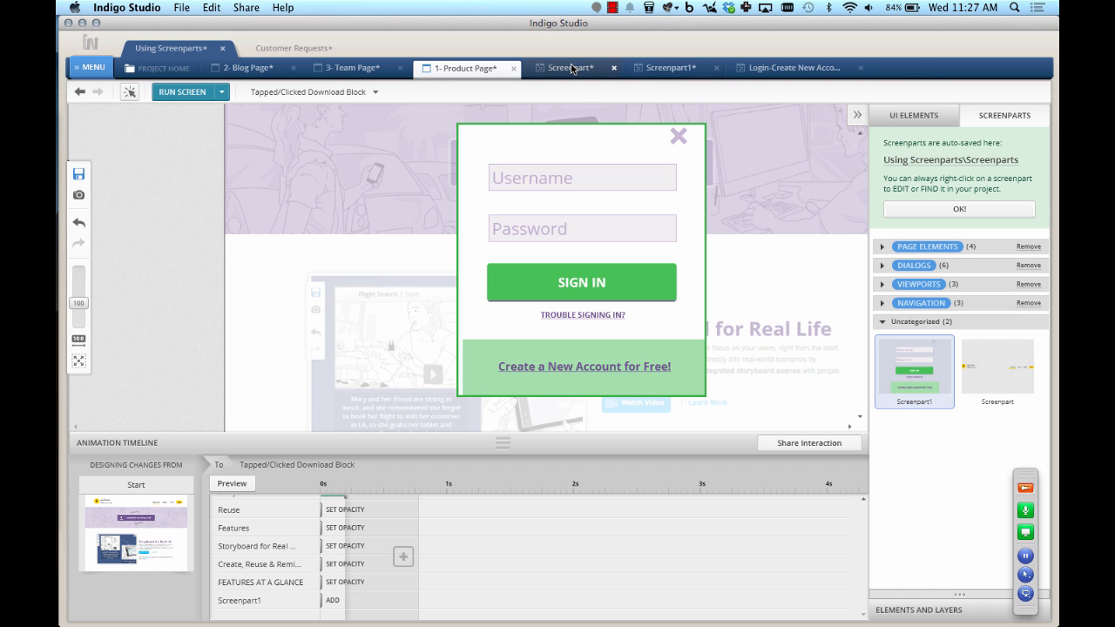
# Place Screenpart1 over the middle of the Team Page and remove it again
pyautogui.click(335, 68)
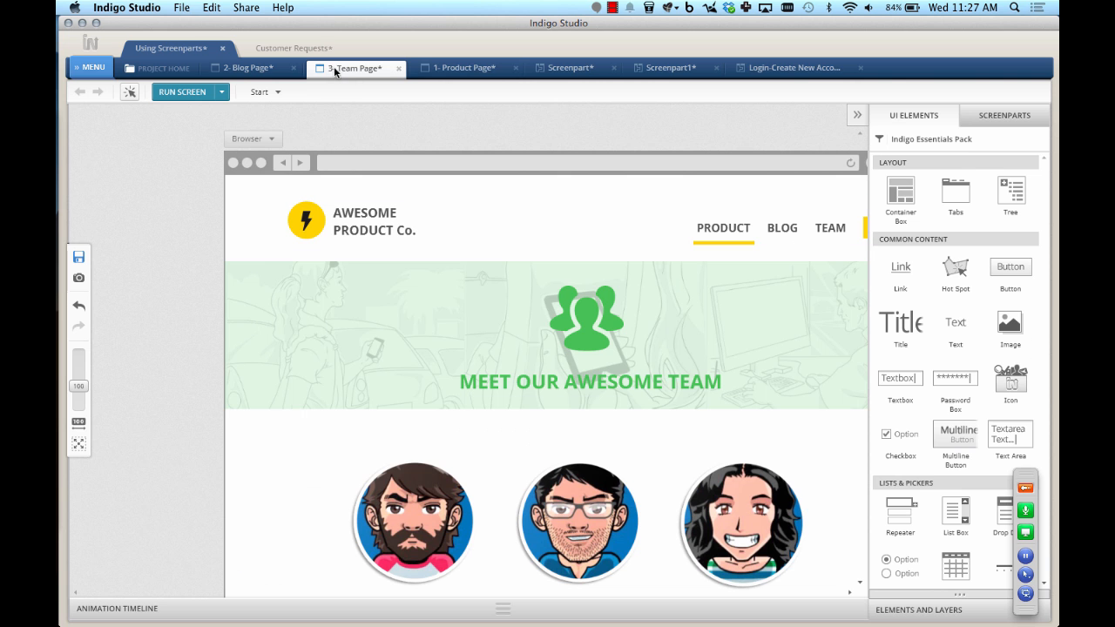
pyautogui.click(1005, 115)
pyautogui.scroll(-5, 959, 392)
pyautogui.moveTo(923, 542)
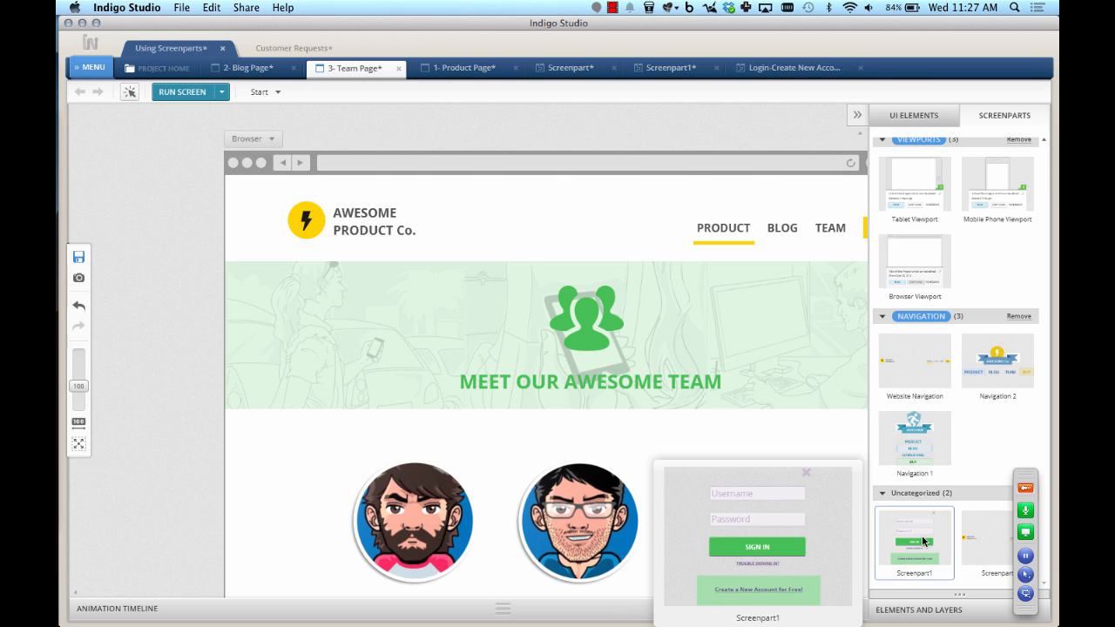
pyautogui.moveTo(923, 542); pyautogui.dragTo(615, 451)
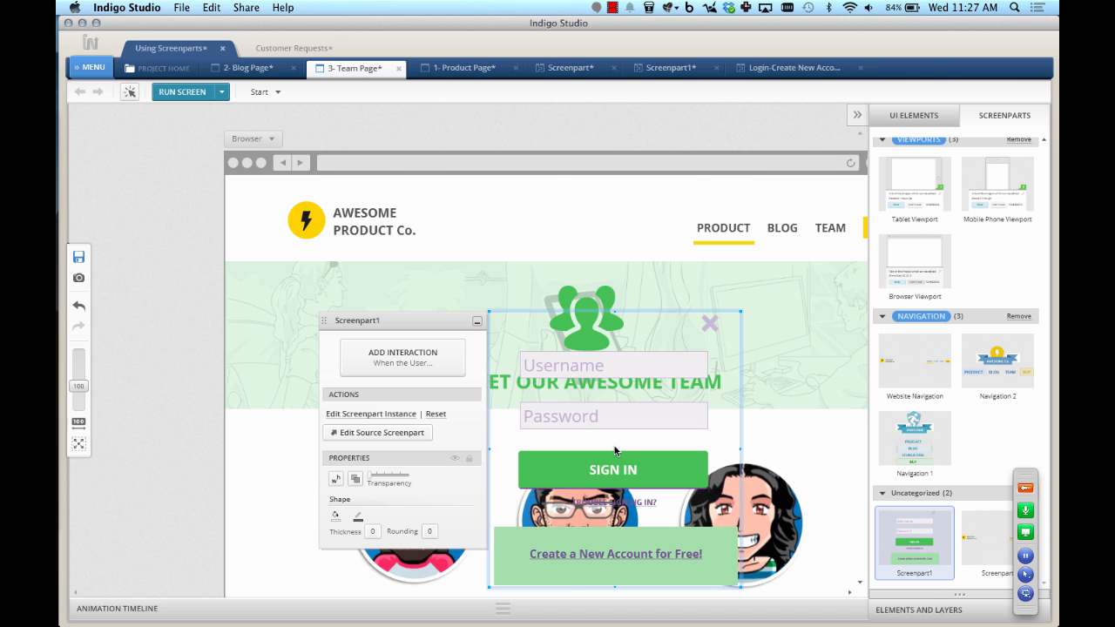
pyautogui.press('BackSpace')
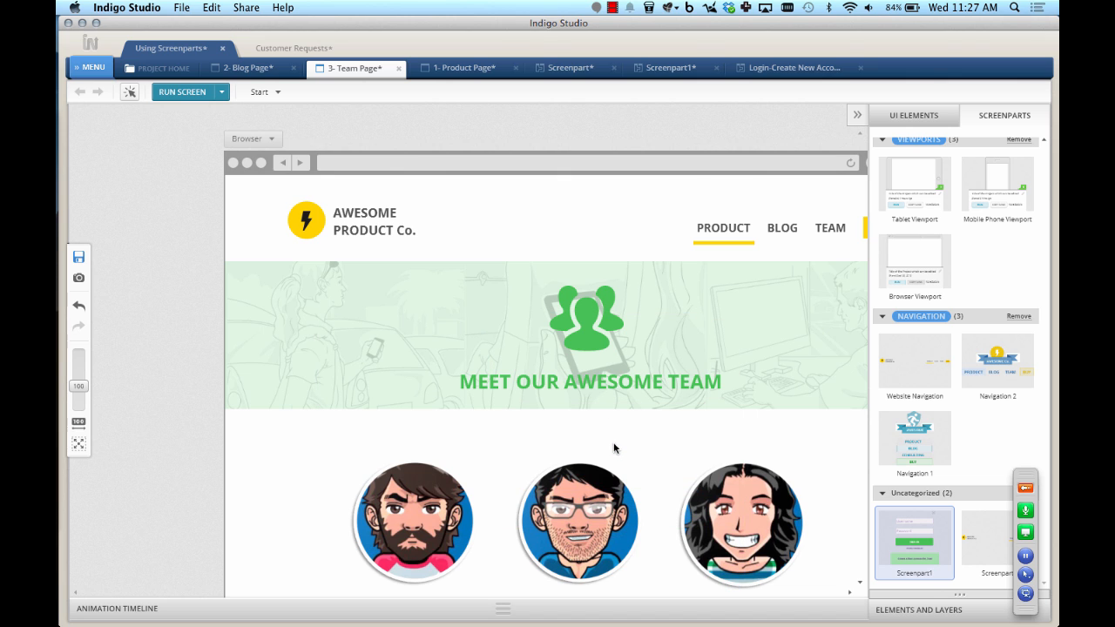
# Round the corners of the Product Page's Screenpart1 dialog with a Rounding value of 3
pyautogui.click(472, 69)
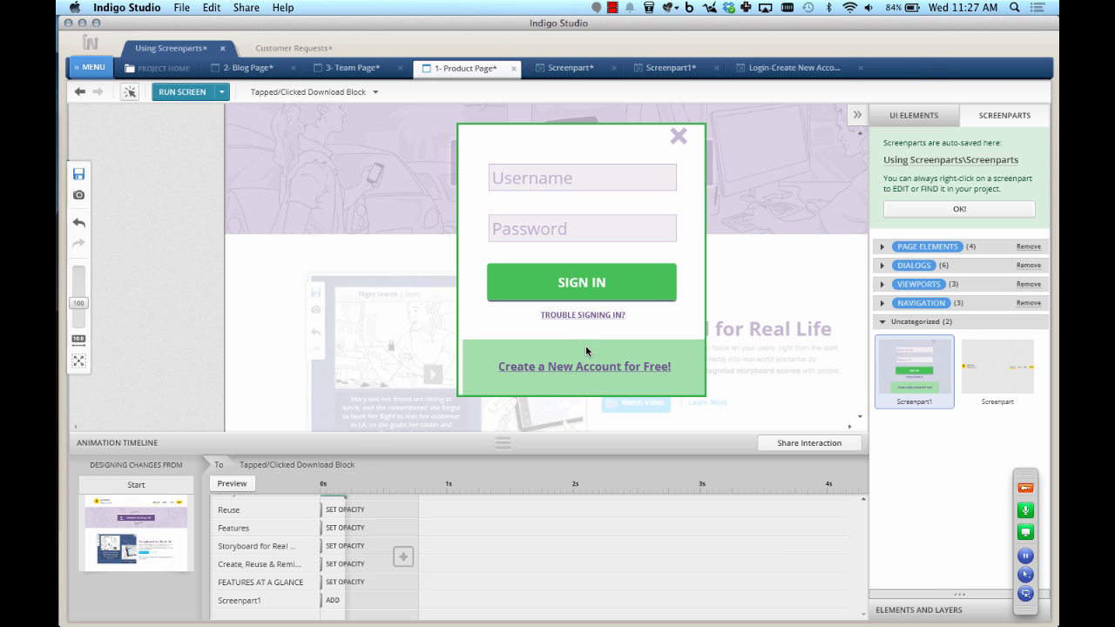
pyautogui.click(588, 328)
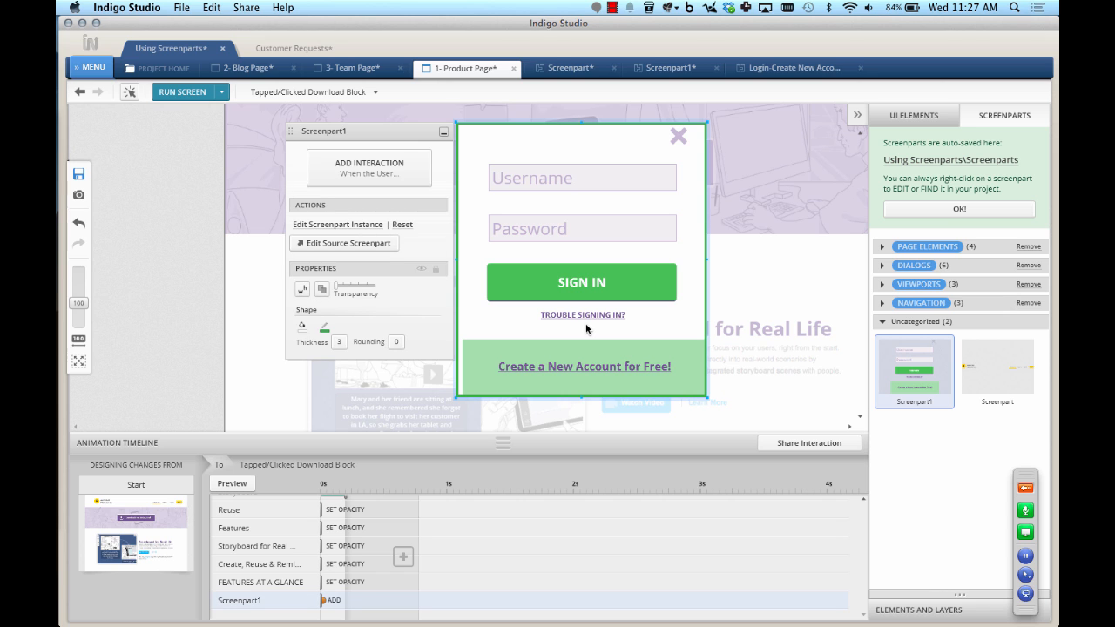
pyautogui.click(398, 344)
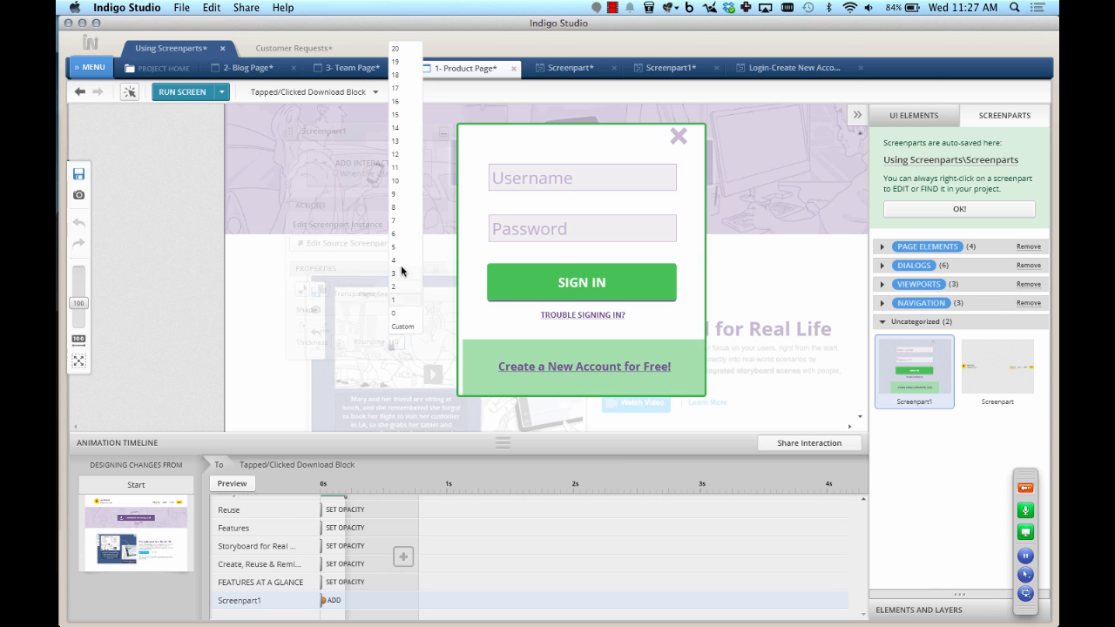
pyautogui.click(402, 268)
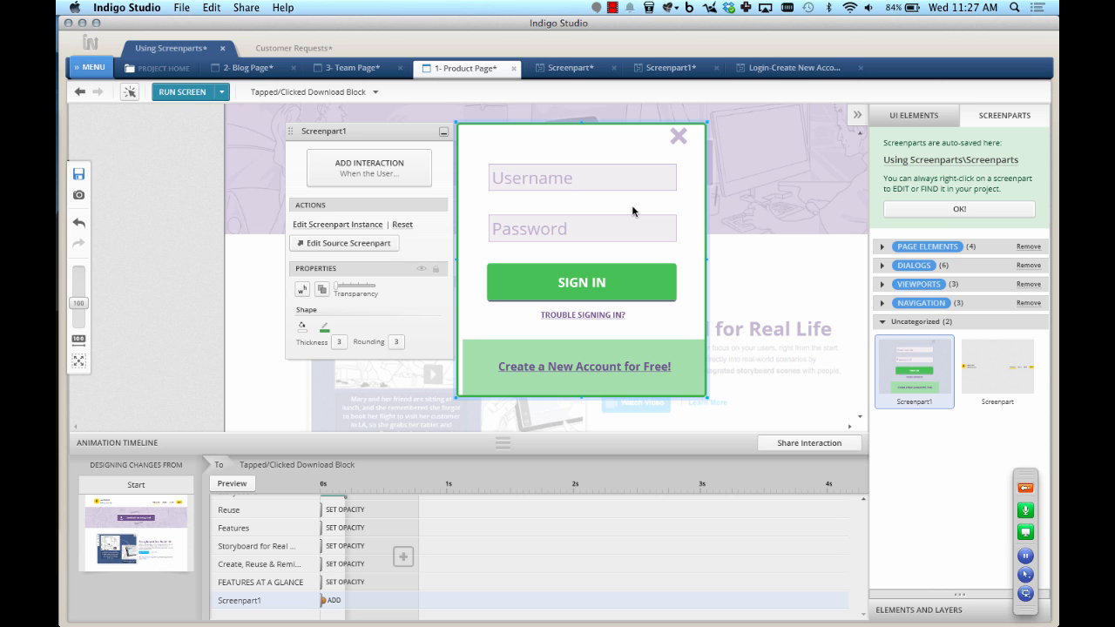
# Copy the Product Page's styled Screenpart1 dialog onto the Blog Page and the Team Page
pyautogui.click(761, 68)
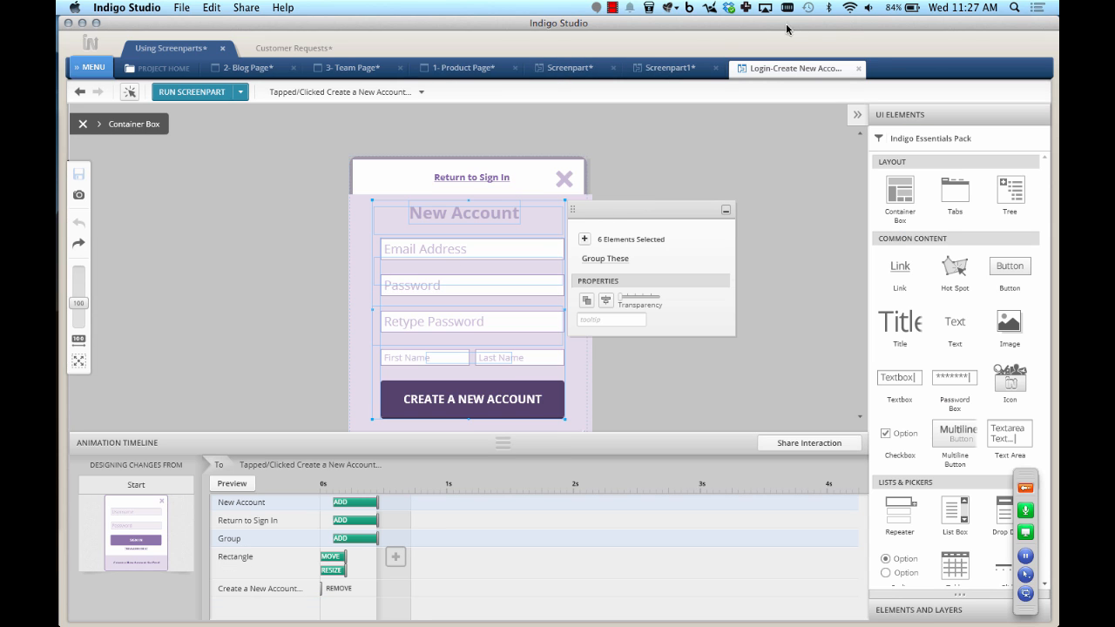
pyautogui.click(253, 68)
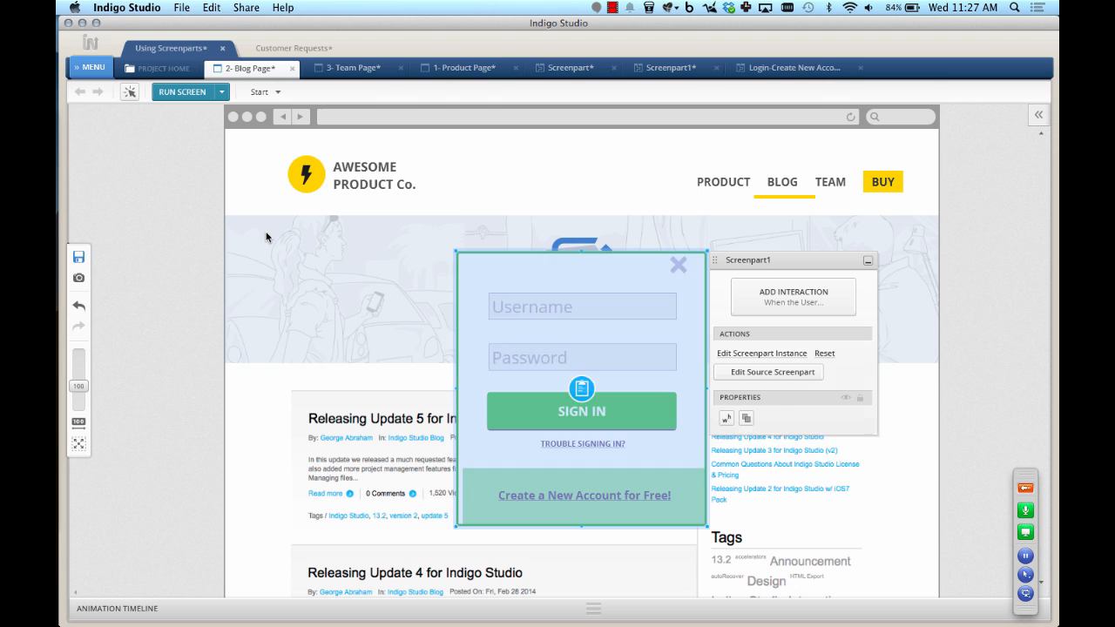
pyautogui.click(366, 69)
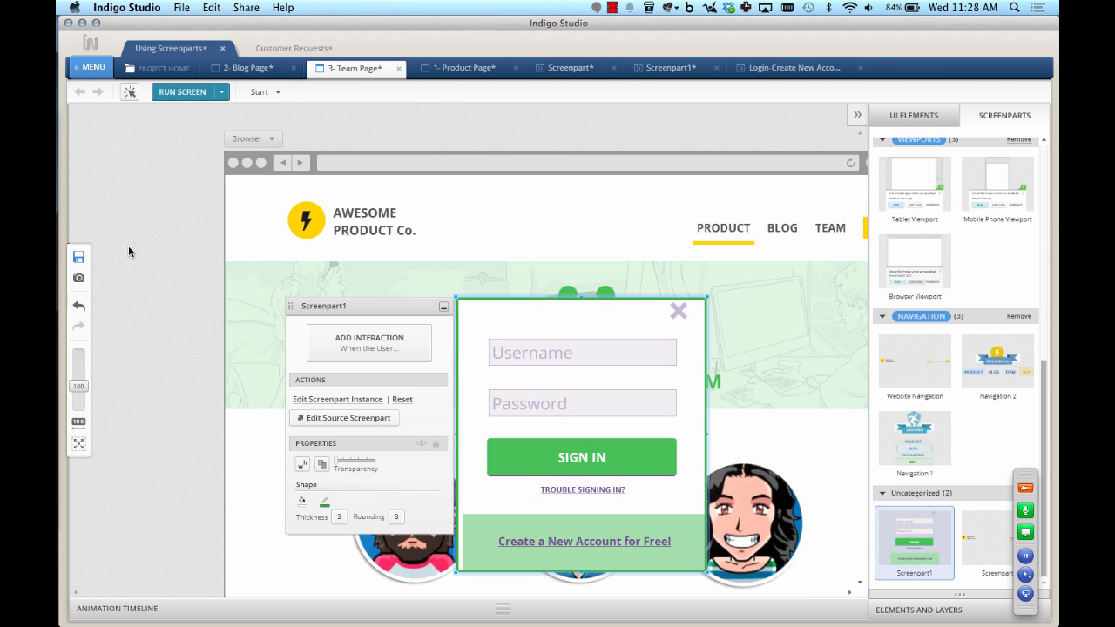
pyautogui.click(128, 247)
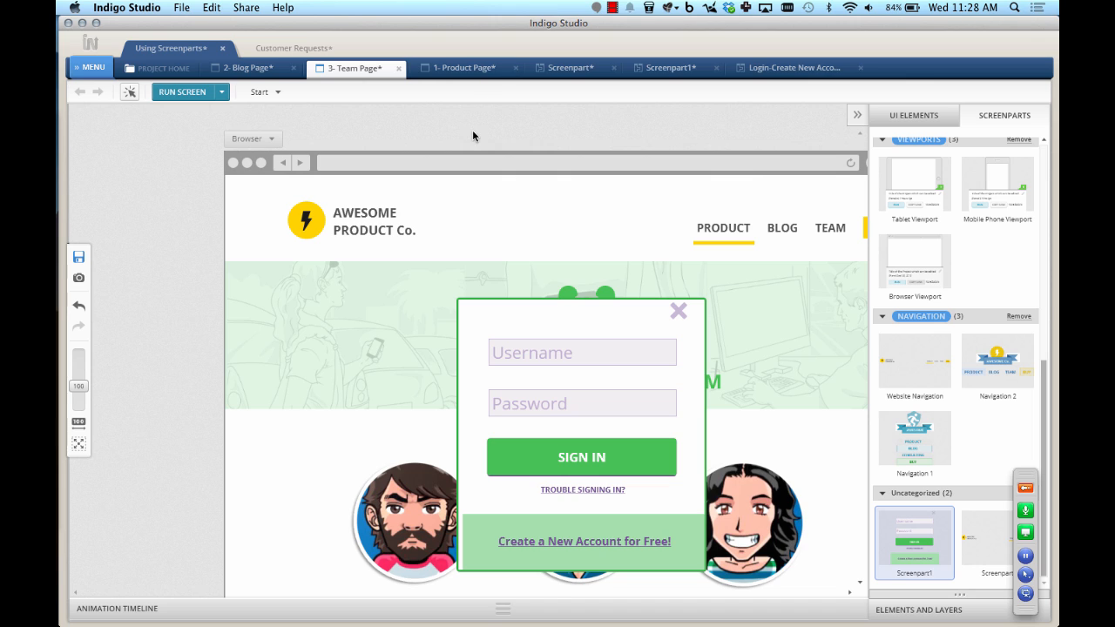
# Look through the screenpart categories in the library and assign Screenpart1 to the Dialogs category
pyautogui.scroll(5, 967, 217)
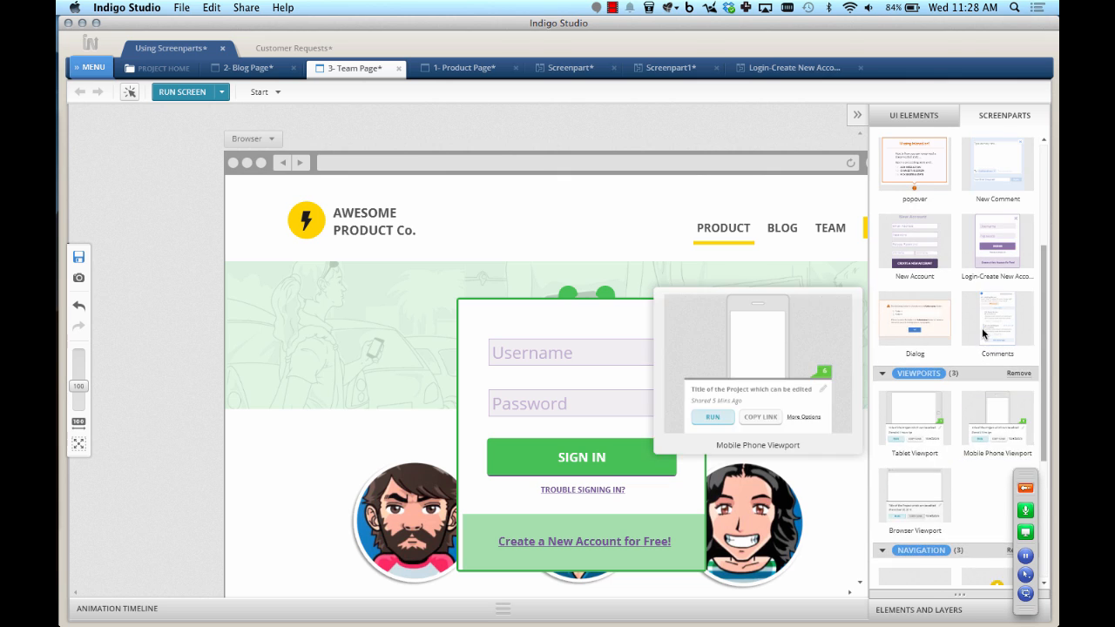
pyautogui.click(929, 116)
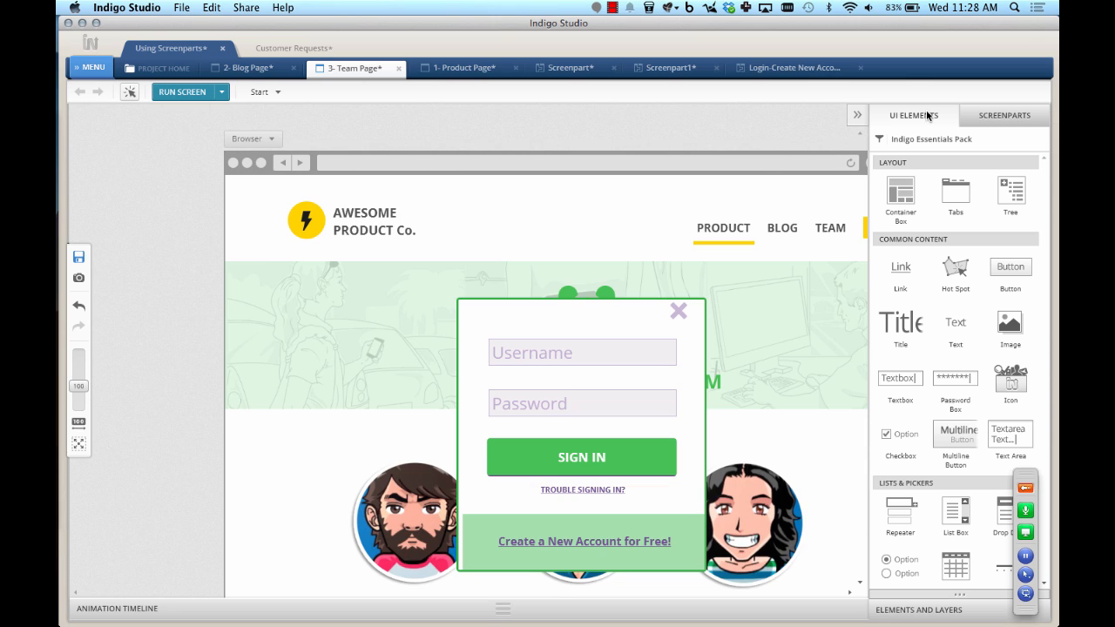
pyautogui.click(996, 115)
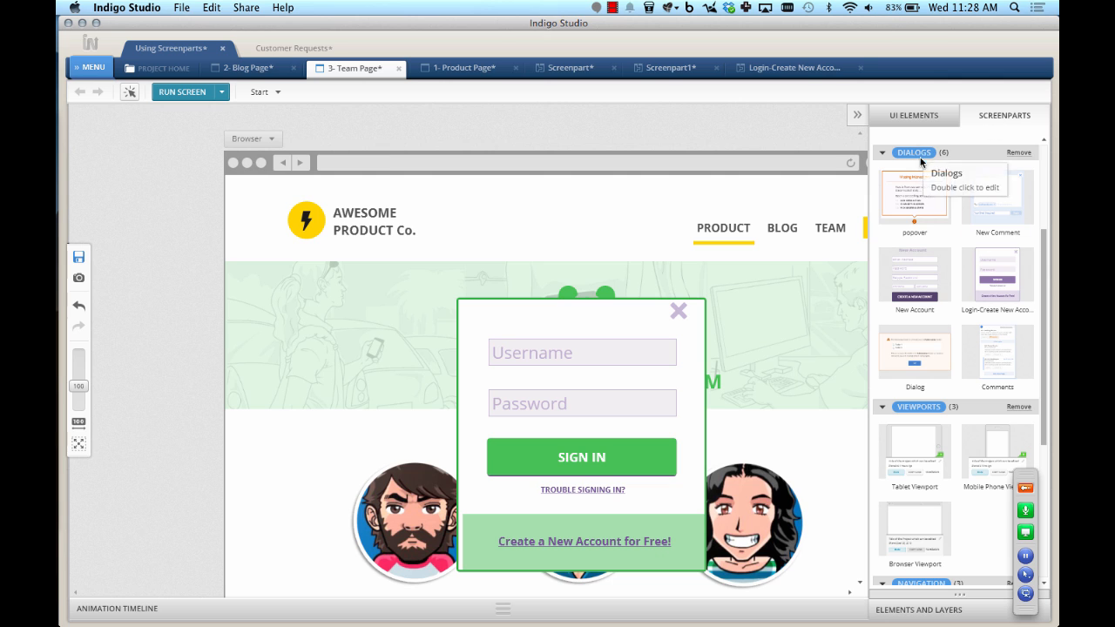
pyautogui.scroll(-6, 921, 287)
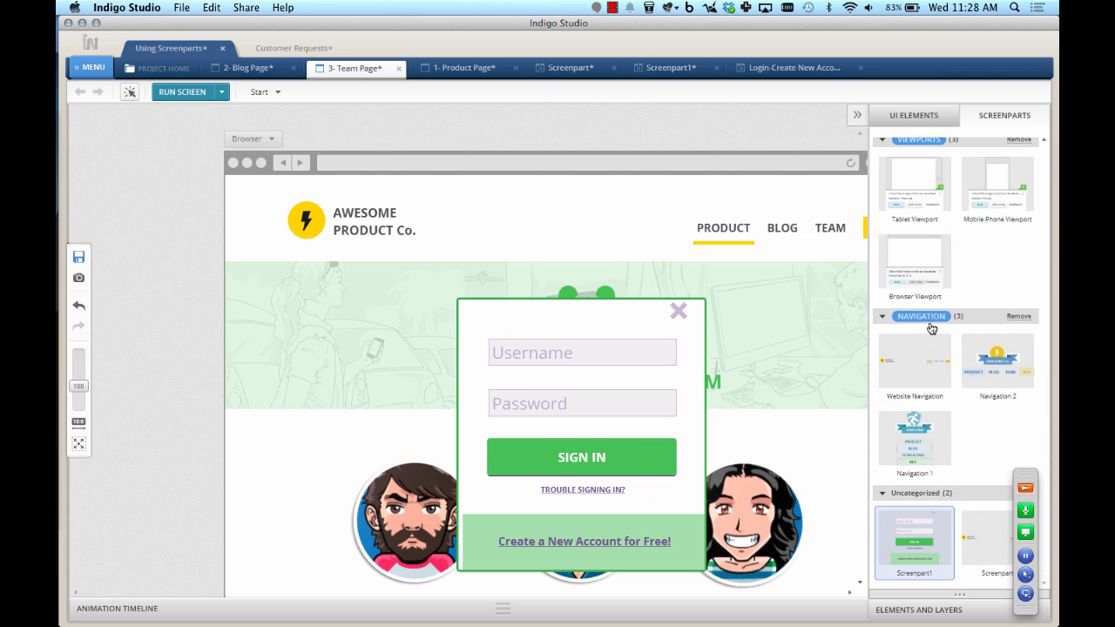
pyautogui.moveTo(928, 549)
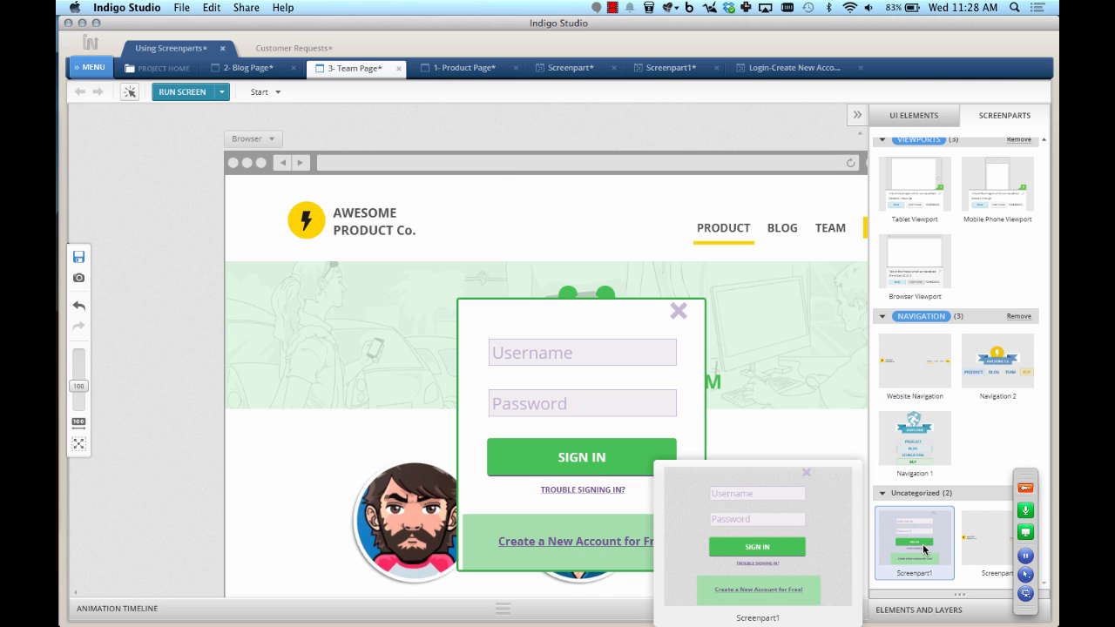
pyautogui.rightClick(923, 544)
pyautogui.click(779, 523)
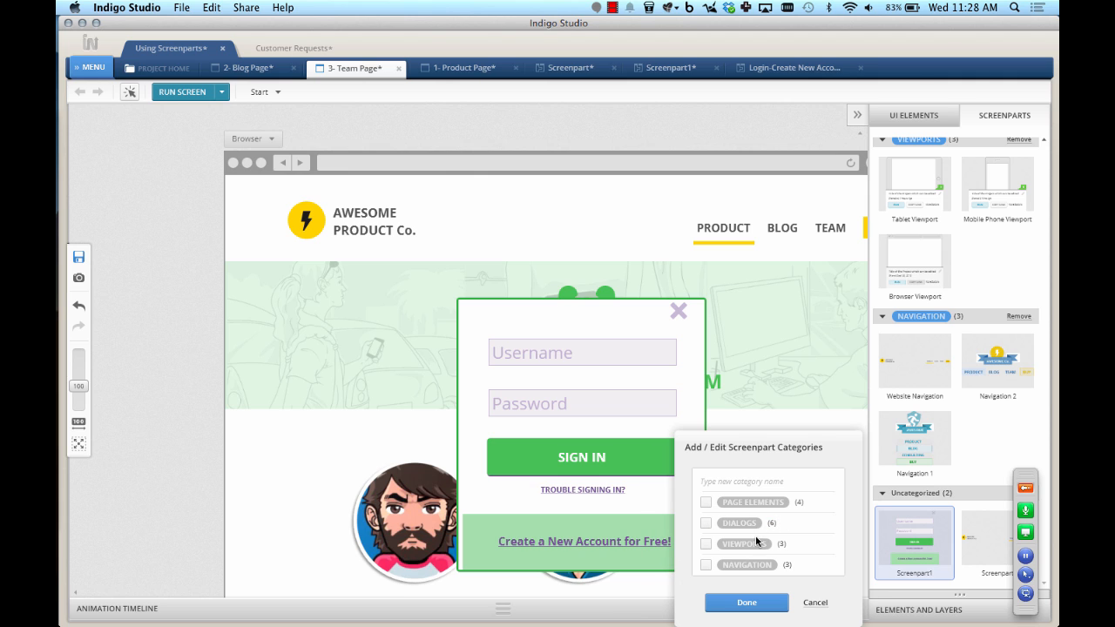
pyautogui.click(707, 523)
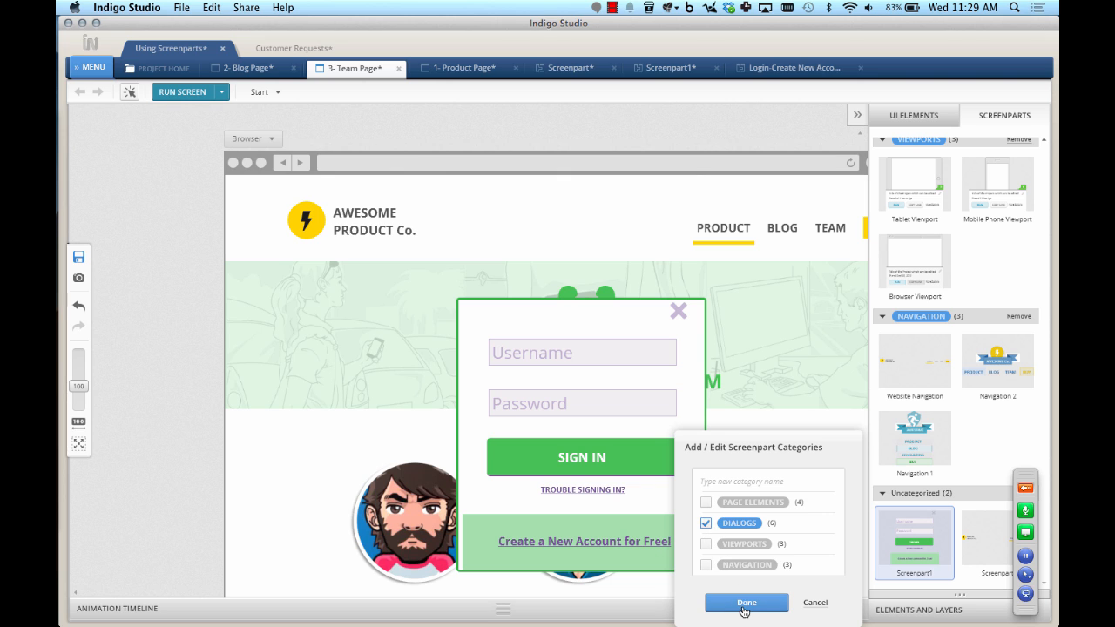
pyautogui.click(747, 602)
# Move Screenpart1 from Dialogs into a new category named Meeting Category, and remove that category from the library
pyautogui.scroll(2, 922, 235)
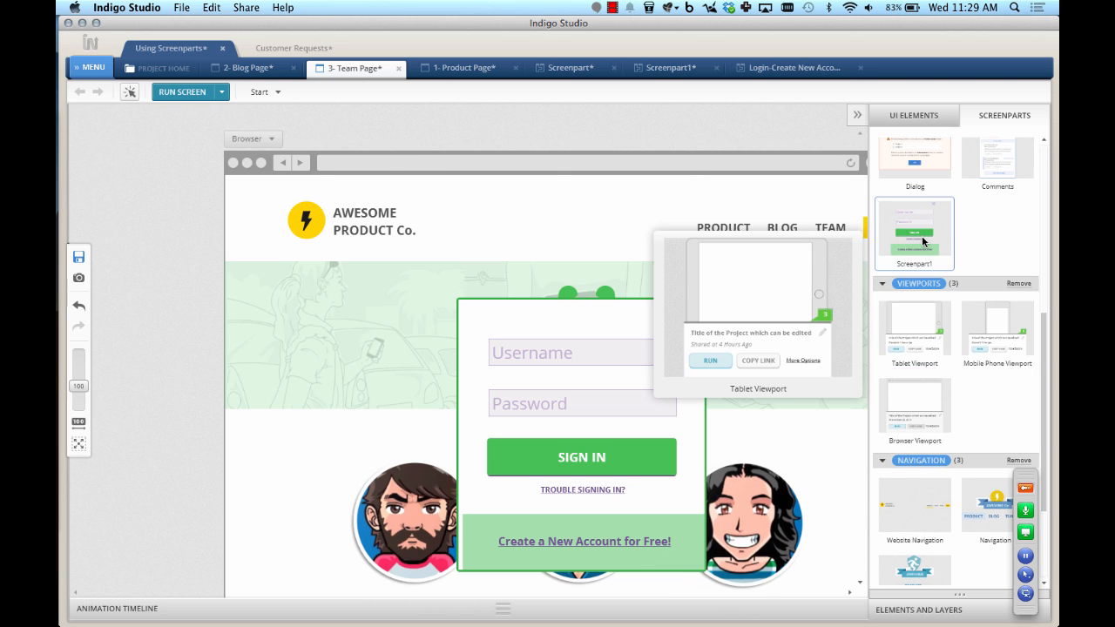
pyautogui.moveTo(925, 236)
pyautogui.scroll(2, 929, 234)
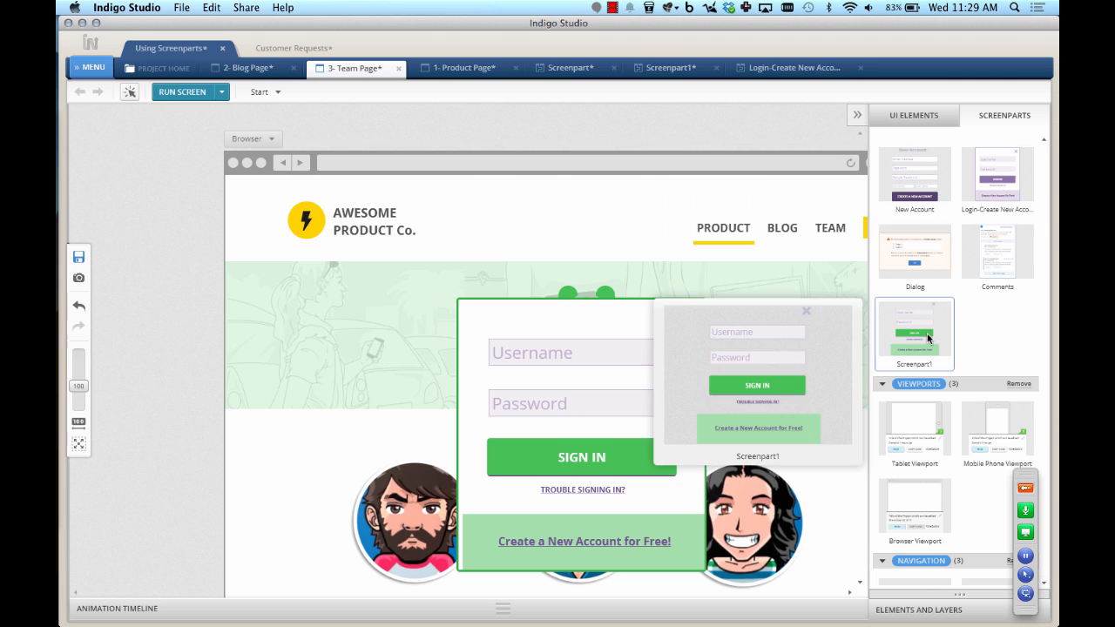
pyautogui.rightClick(926, 333)
pyautogui.click(772, 324)
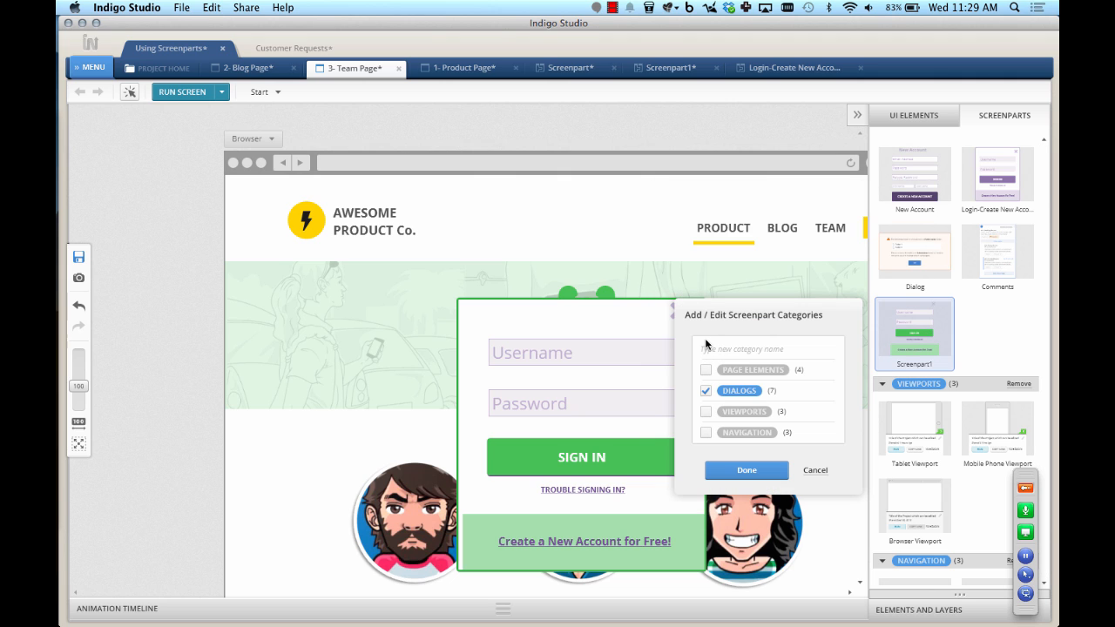
pyautogui.write('Meeting Category')
pyautogui.press('Return')
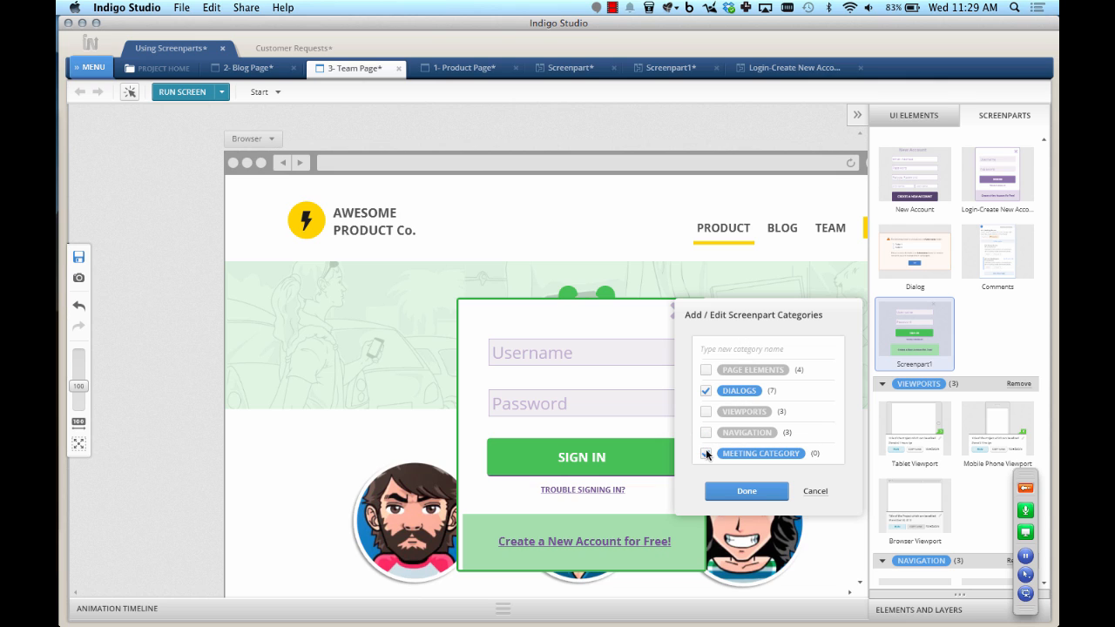
pyautogui.click(706, 391)
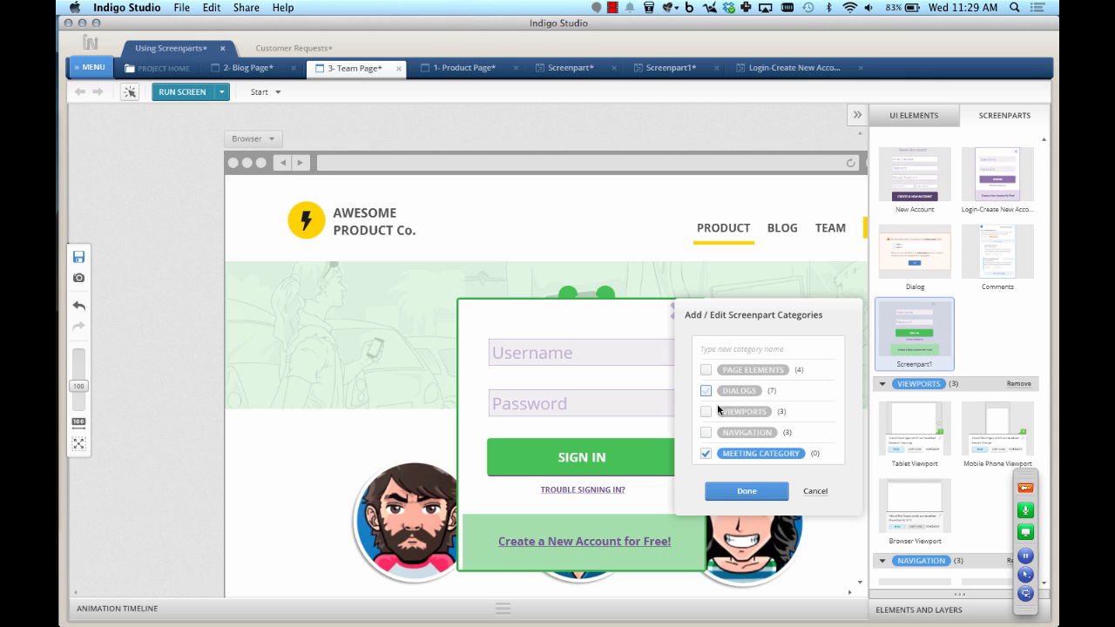
pyautogui.click(745, 494)
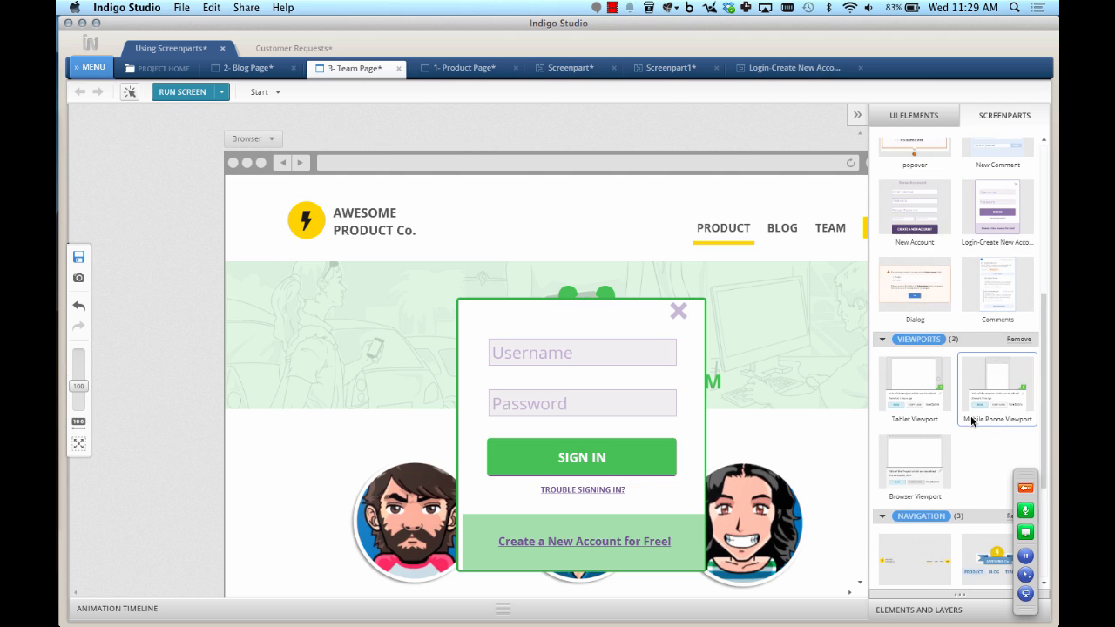
pyautogui.scroll(3, 971, 418)
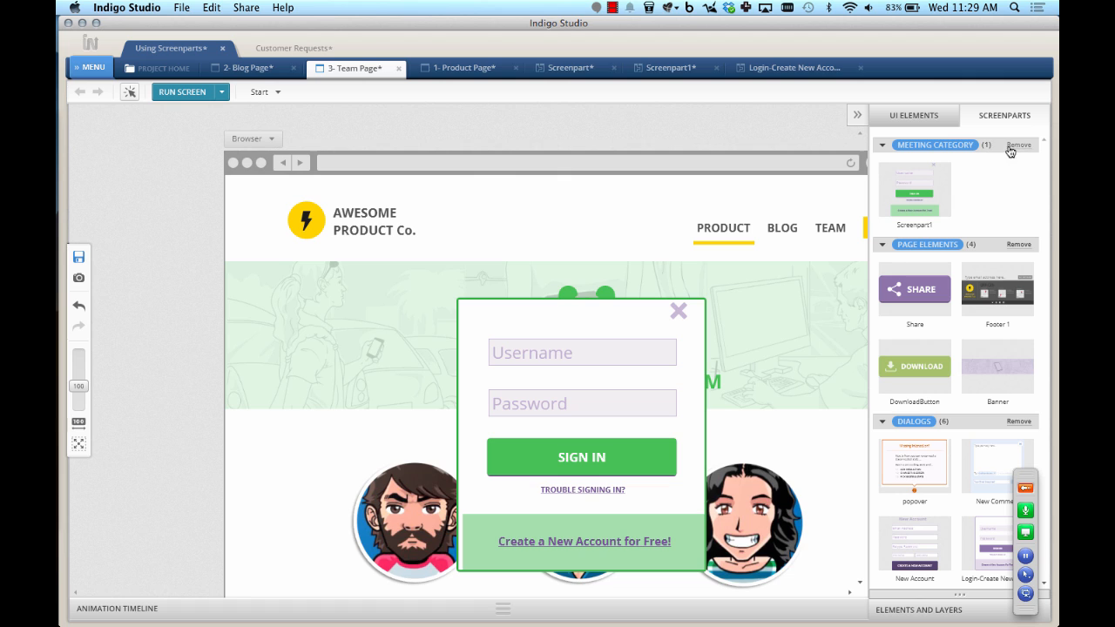
pyautogui.click(1016, 146)
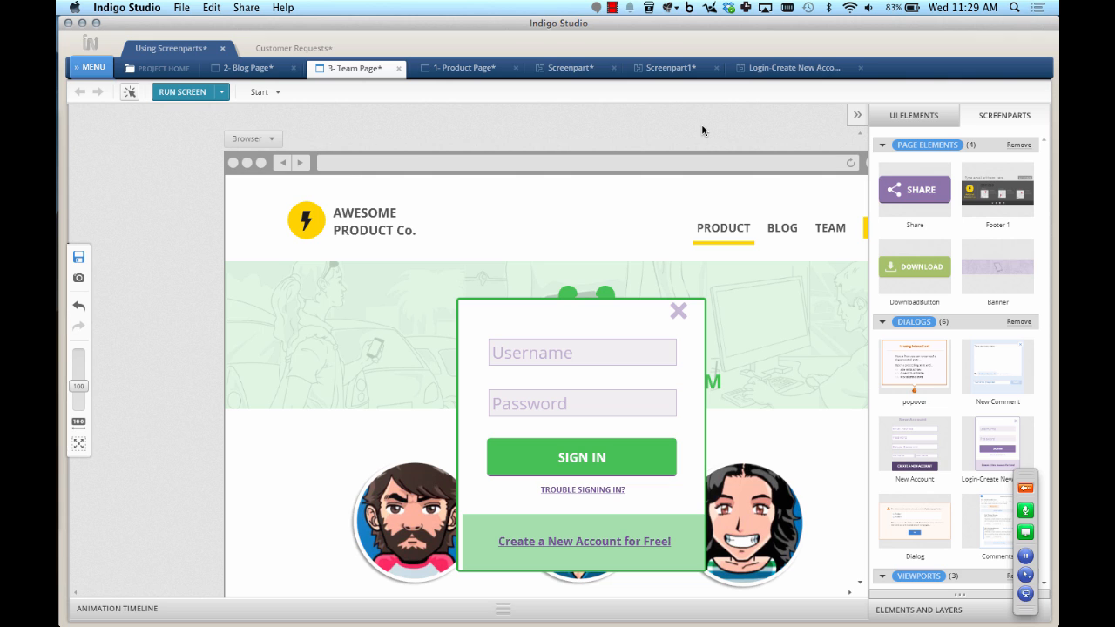
# In the project home, filter the designs of all folders to screenparts, and open the Screenparts folder
pyautogui.click(166, 69)
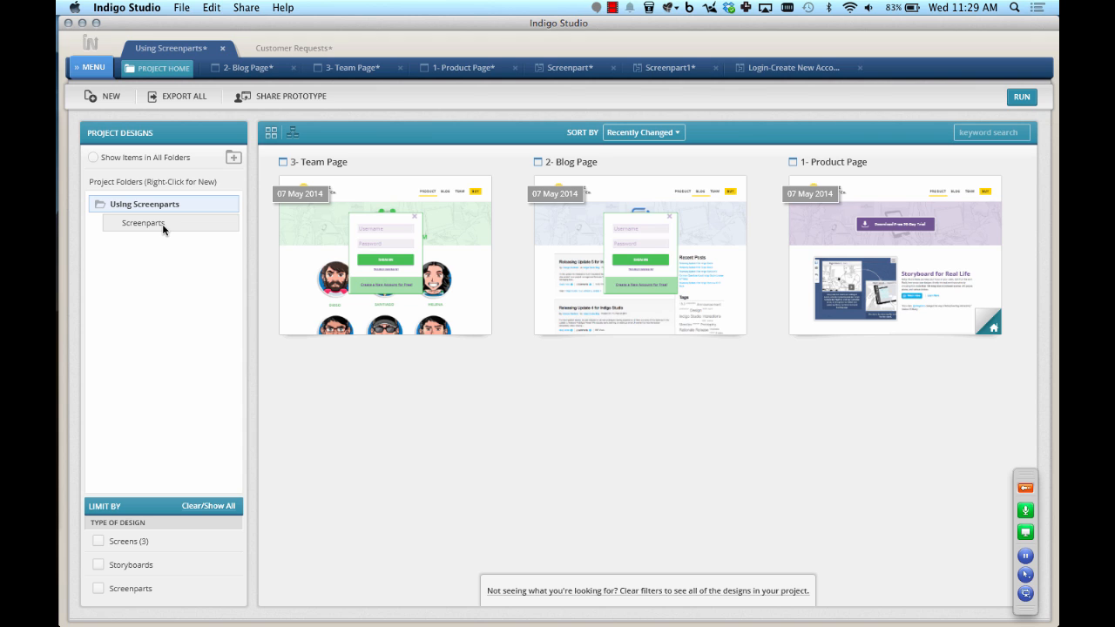
pyautogui.click(146, 157)
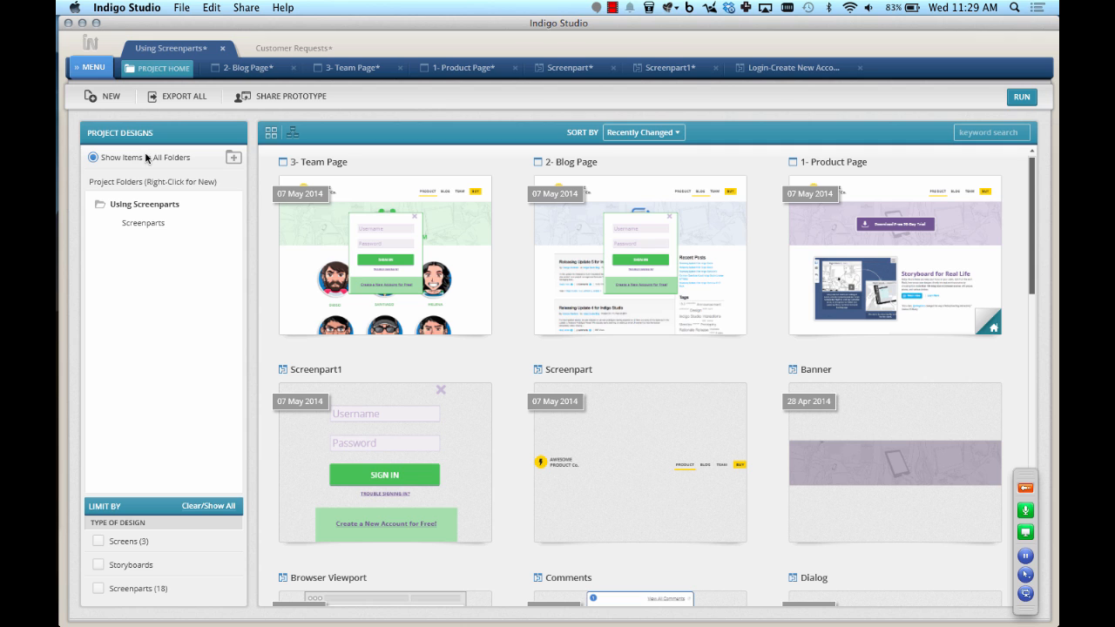
pyautogui.click(148, 594)
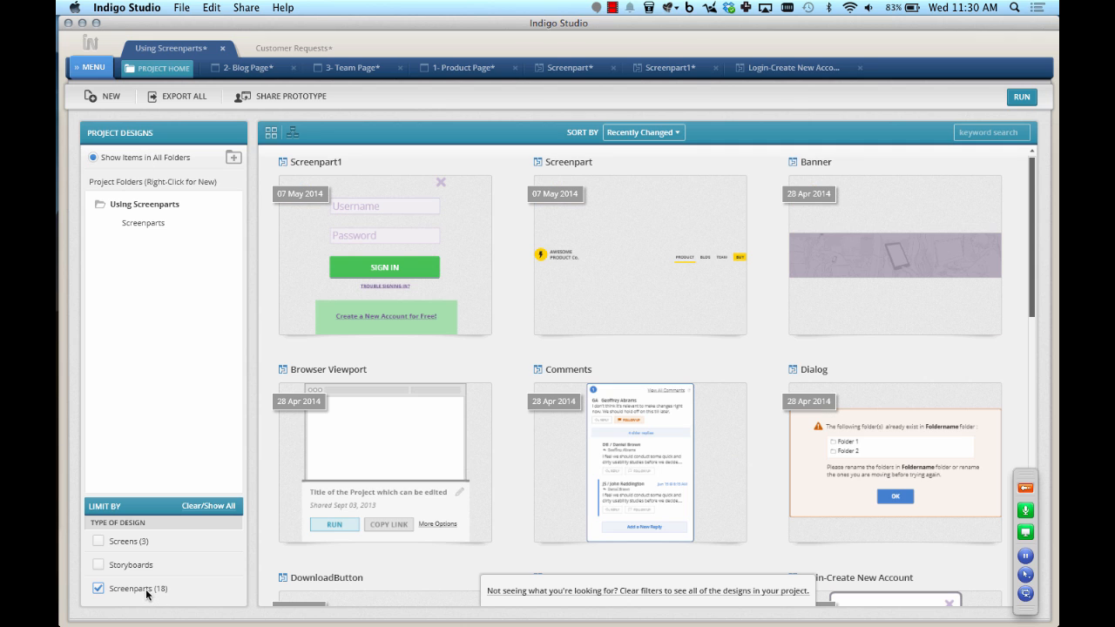
pyautogui.click(151, 228)
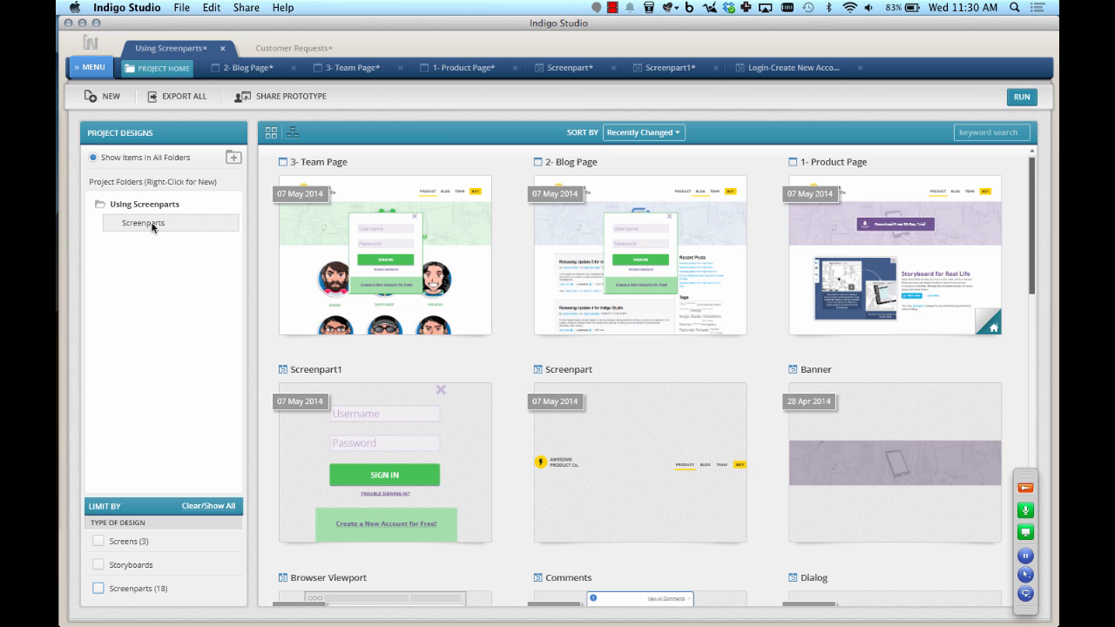
pyautogui.click(153, 228)
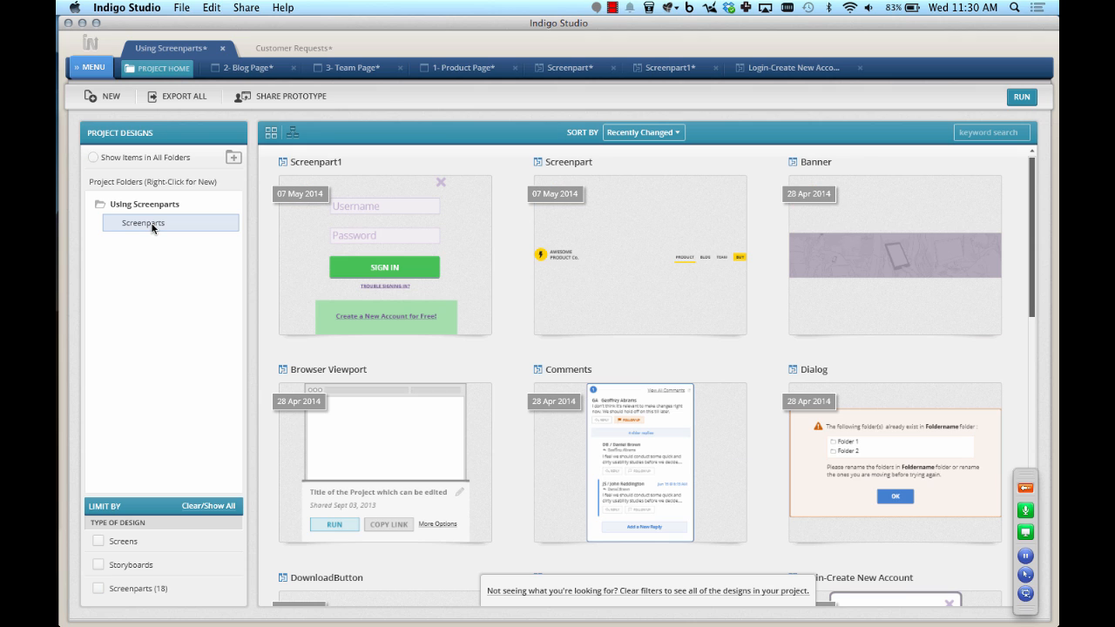
# Select all screenparts in the folder and set up their export as Indigo Files & Assets
pyautogui.click(479, 385)
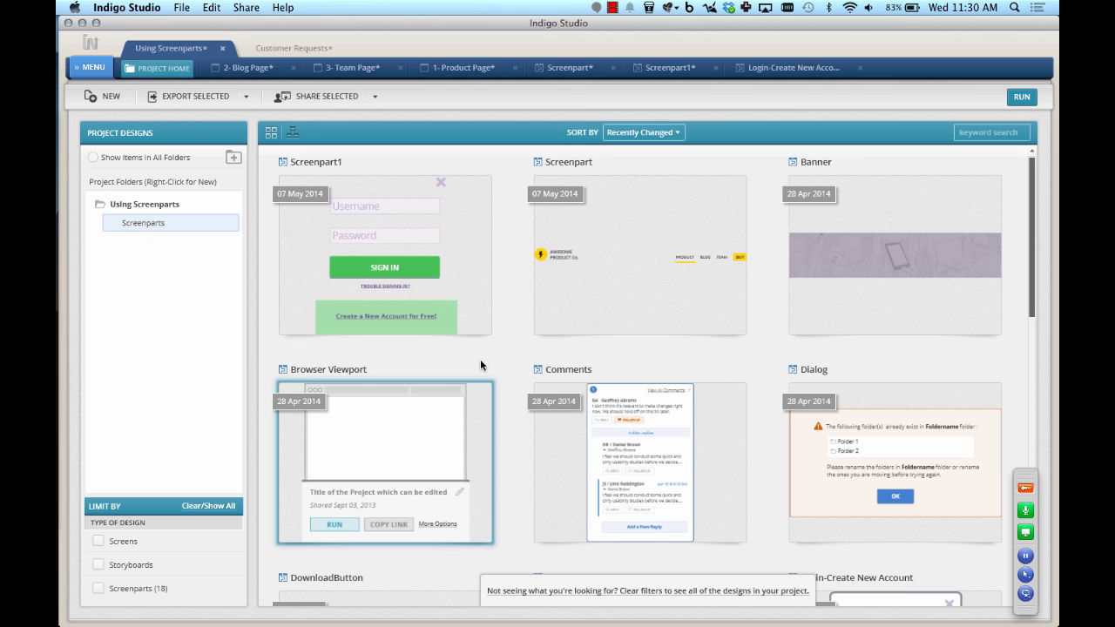
pyautogui.press('super+a')
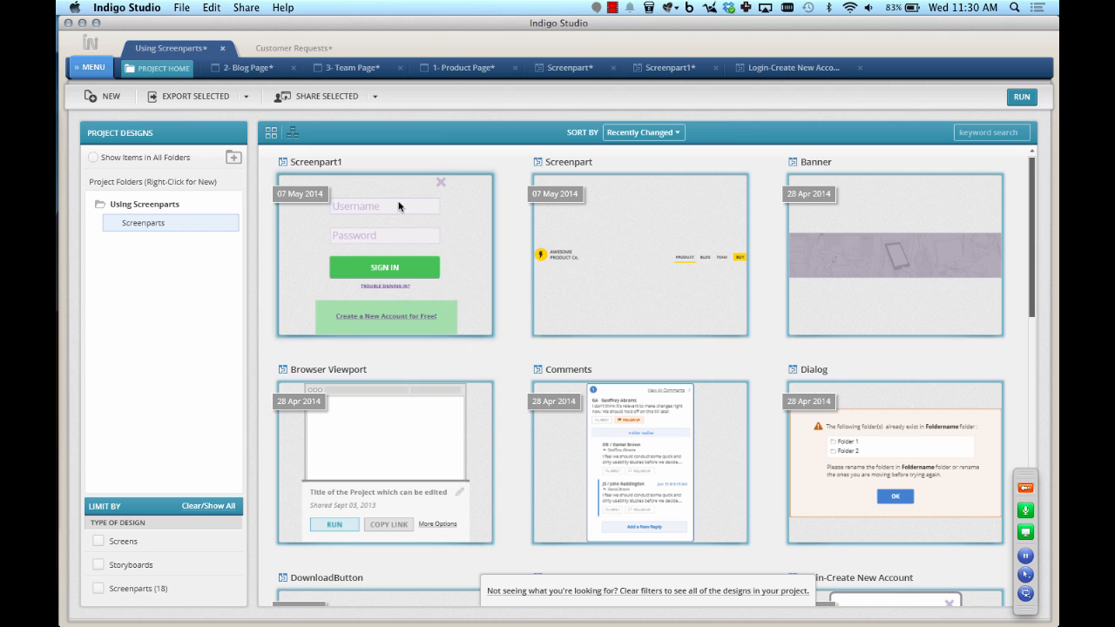
pyautogui.click(217, 102)
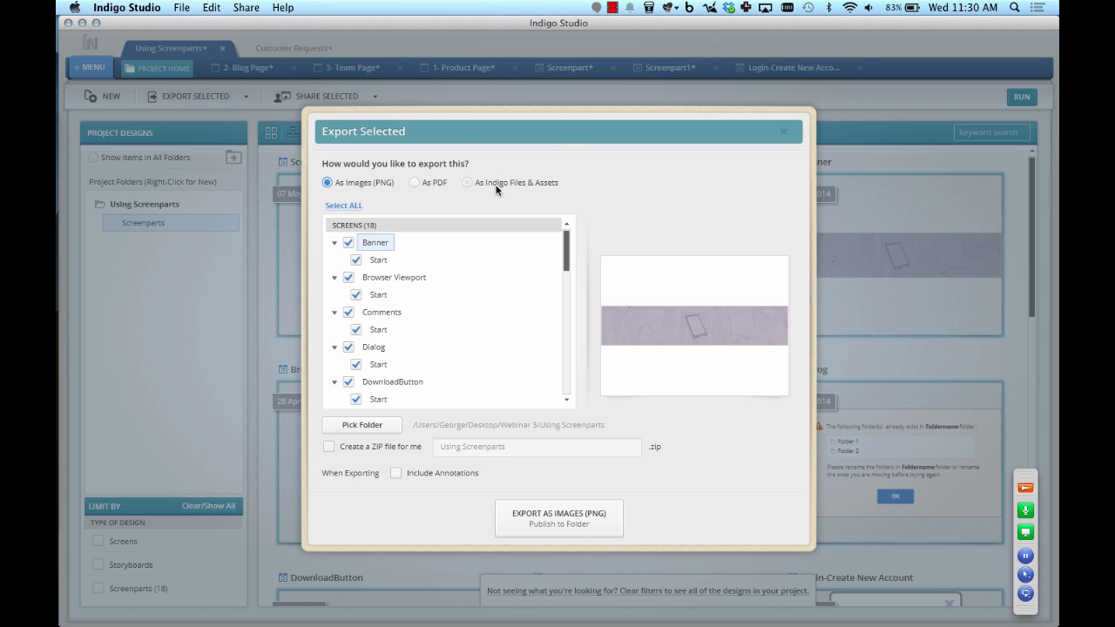
pyautogui.click(498, 189)
pyautogui.click(466, 183)
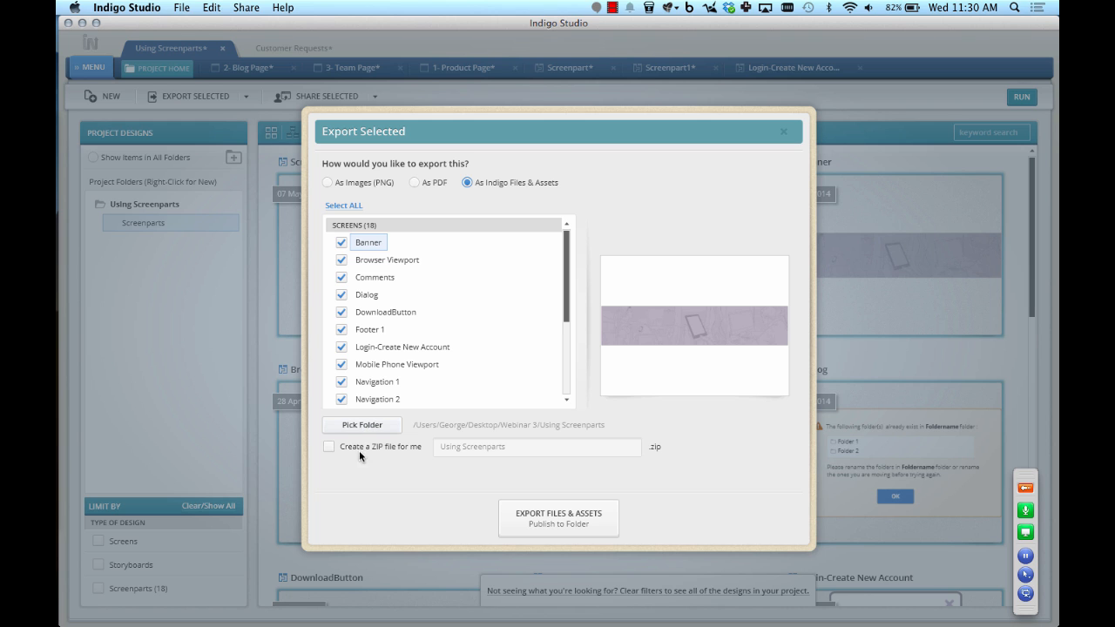
# Choose the Customer Requests project folder as the export destination
pyautogui.click(362, 428)
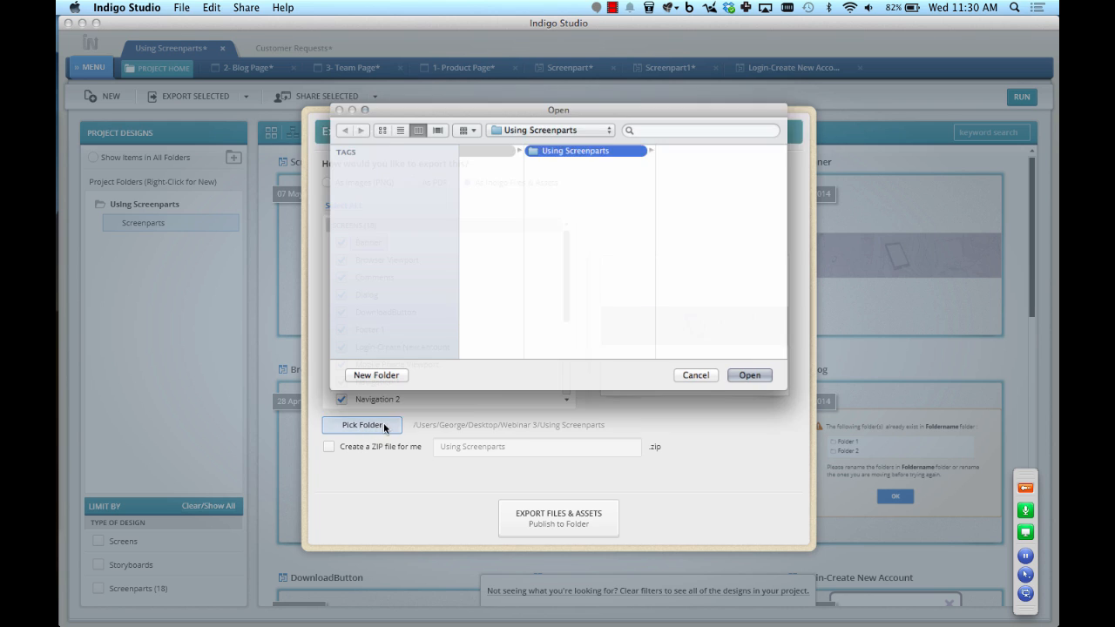
pyautogui.click(567, 146)
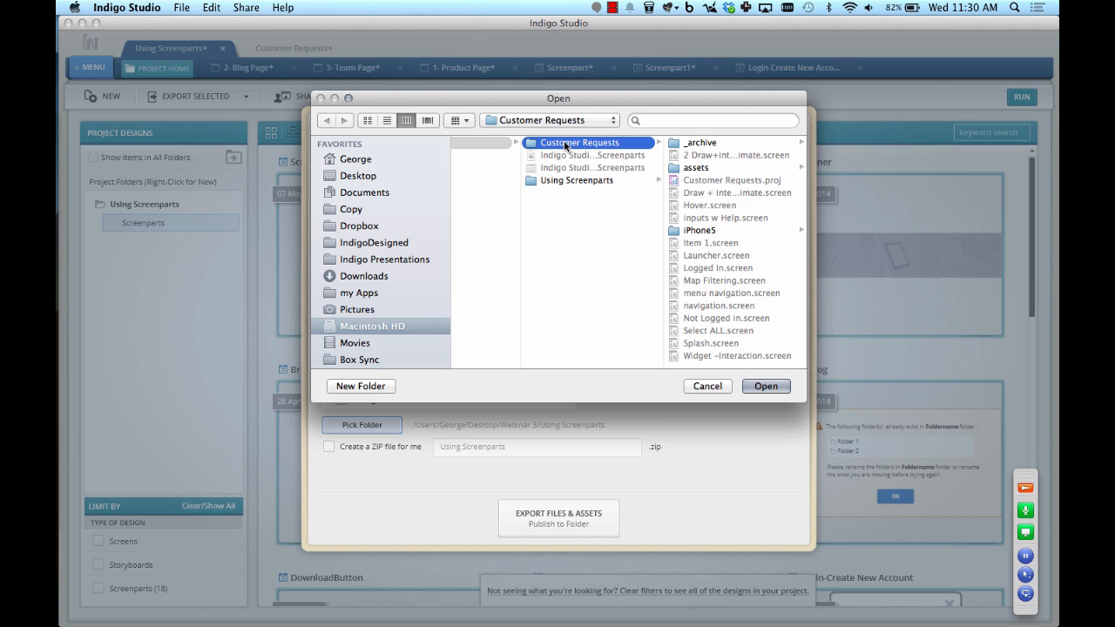
pyautogui.click(768, 386)
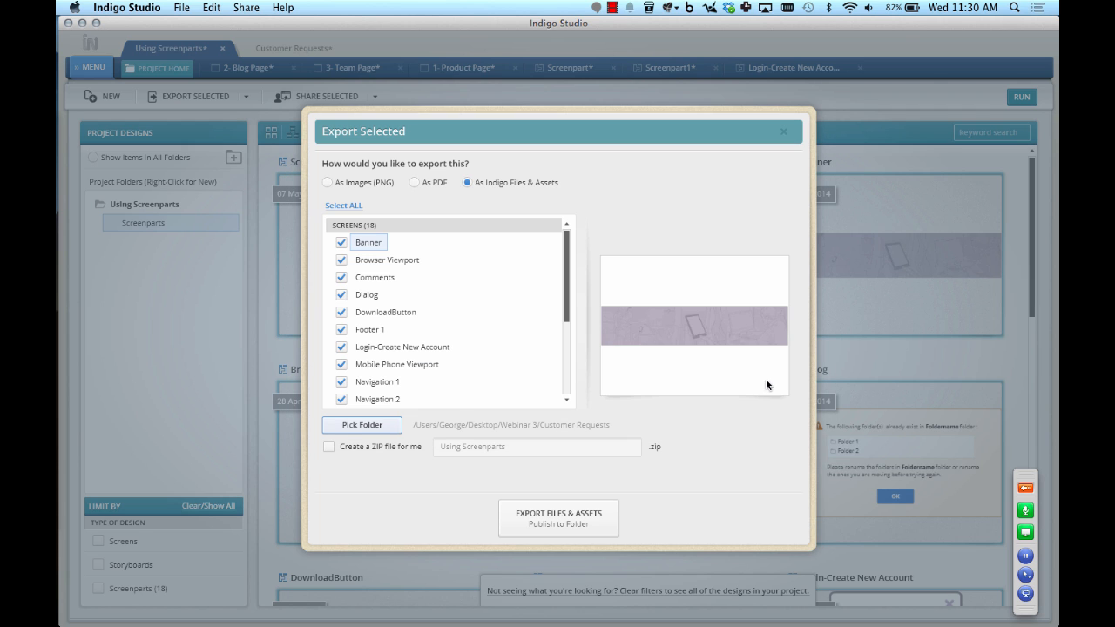
# Export the selected screenparts to the chosen folder, and reload the Customer Requests project by closing and reopening it
pyautogui.click(551, 519)
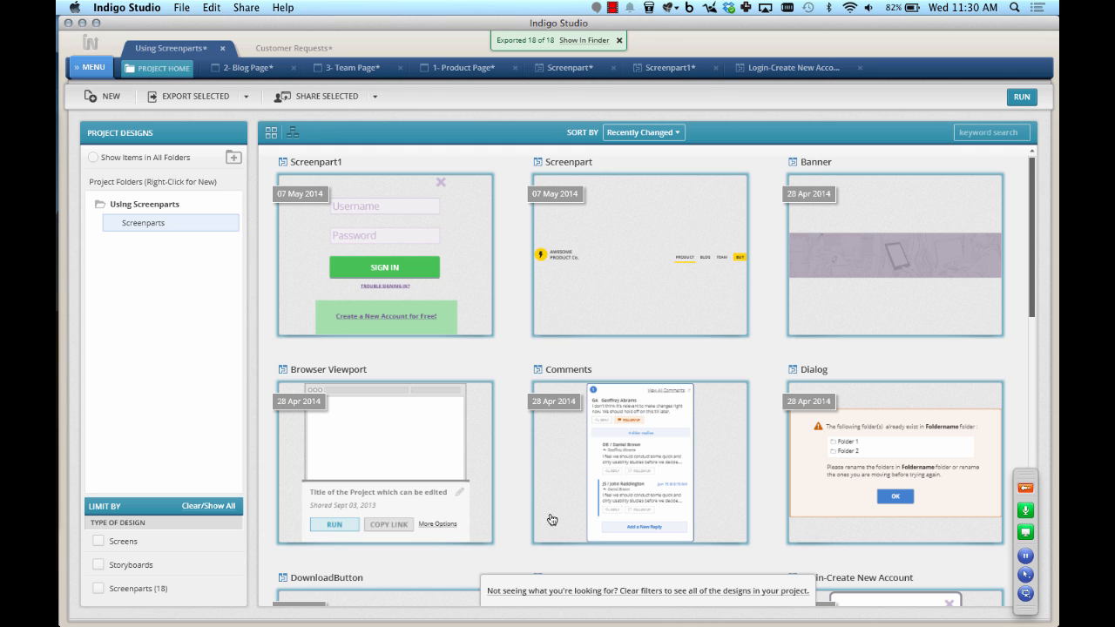
pyautogui.click(316, 50)
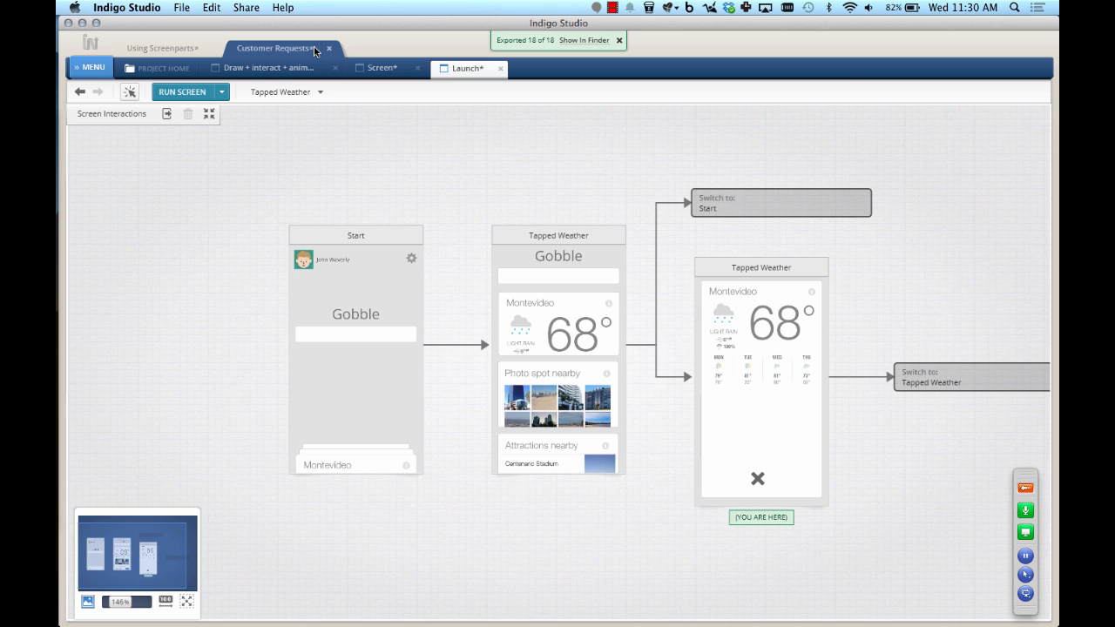
pyautogui.click(328, 49)
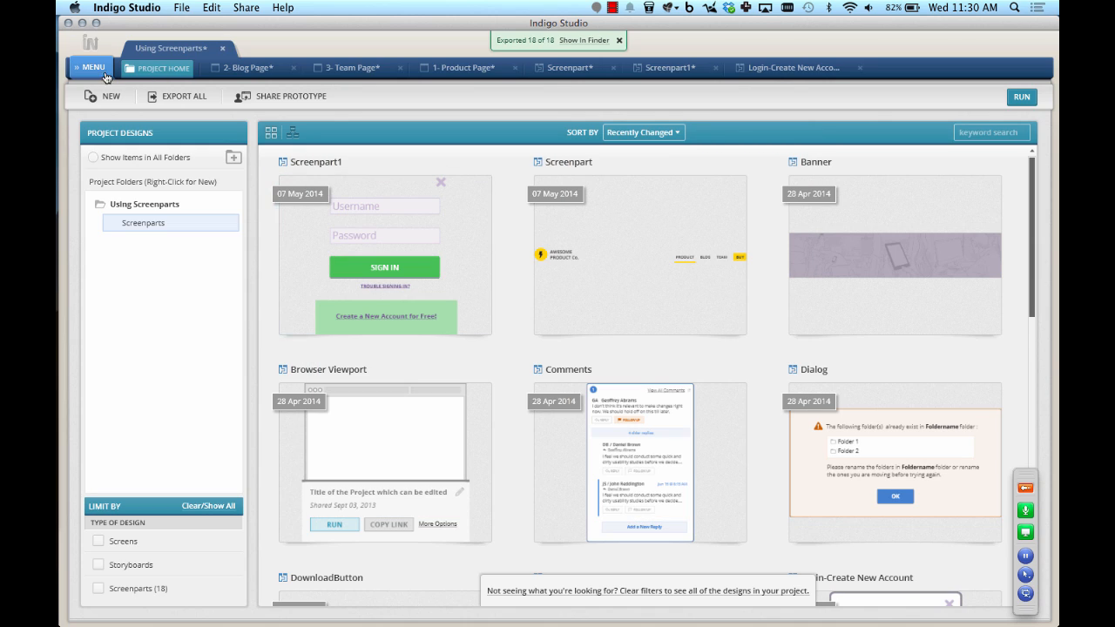
pyautogui.click(98, 69)
pyautogui.click(150, 252)
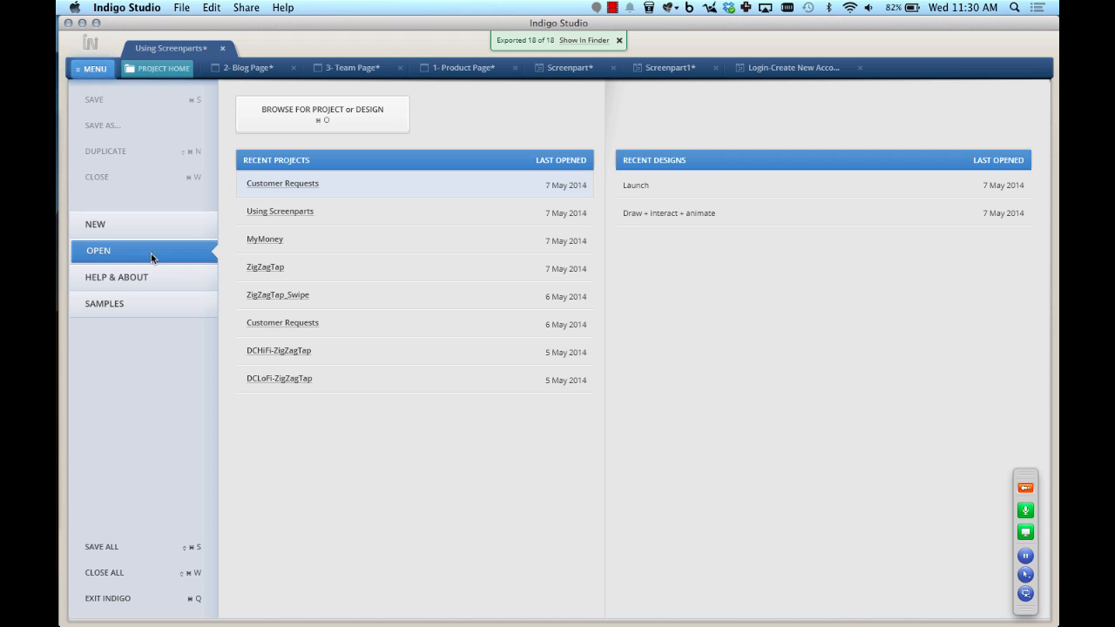
pyautogui.click(307, 189)
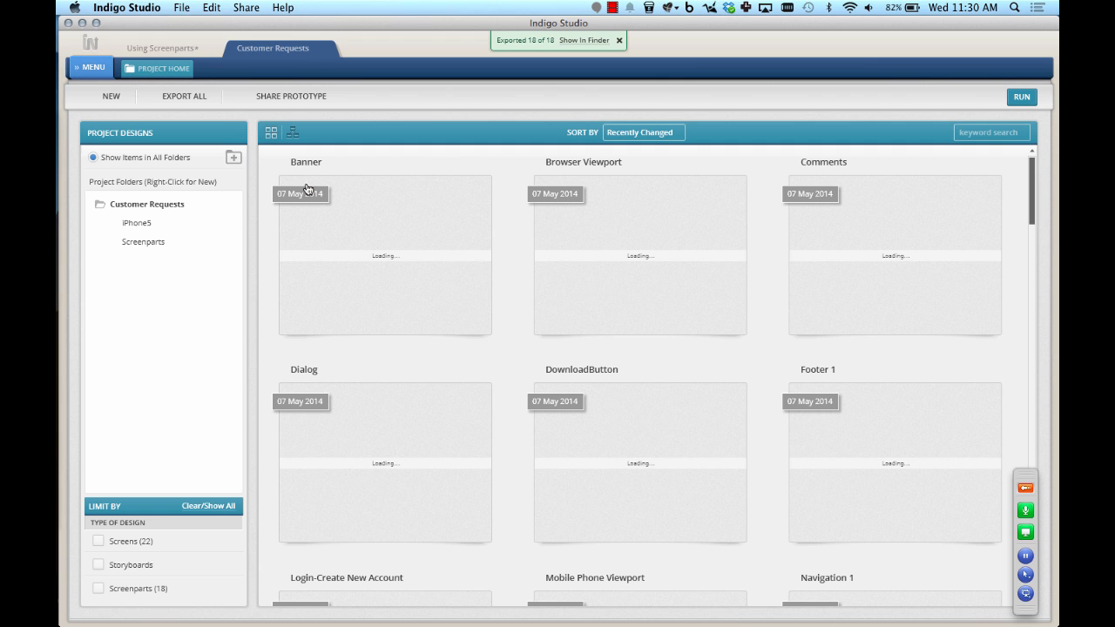
# Look through the exported screenparts in the Screenparts folder of Customer Requests
pyautogui.click(151, 243)
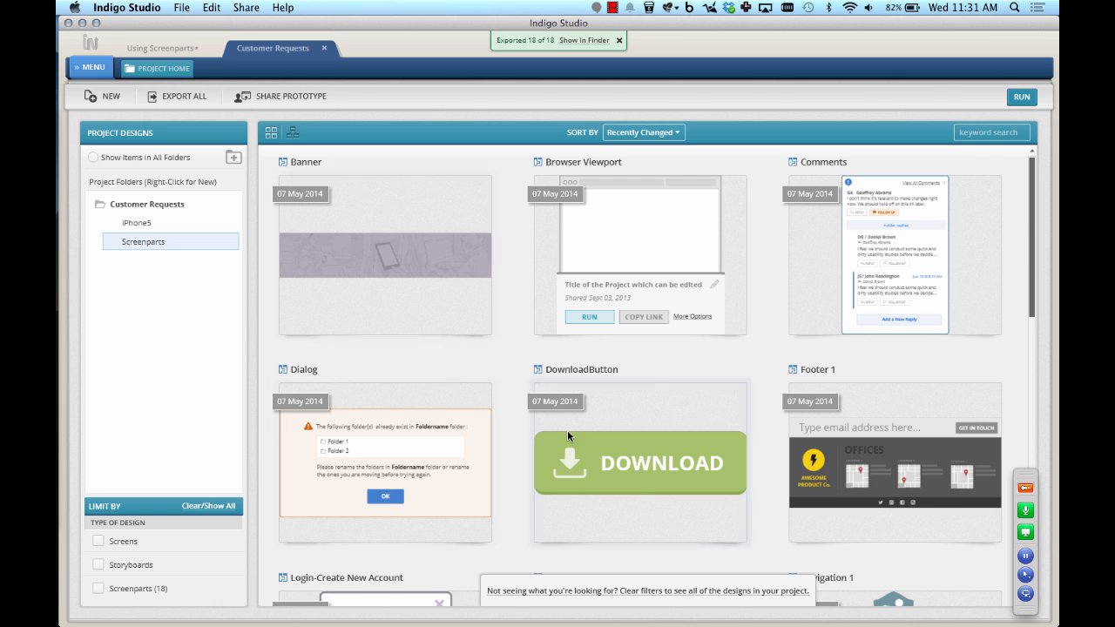
pyautogui.scroll(-15, 567, 428)
pyautogui.scroll(10, 568, 433)
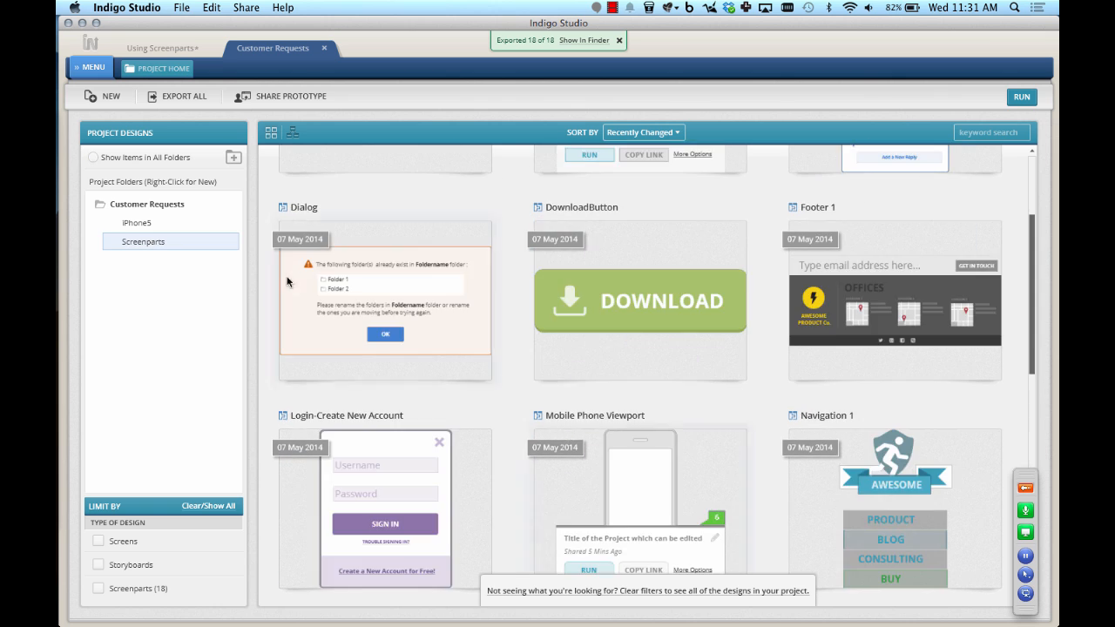
# Create a new screen from the iPhone5 folder of the Customer Requests project
pyautogui.click(149, 230)
pyautogui.scroll(5, 545, 296)
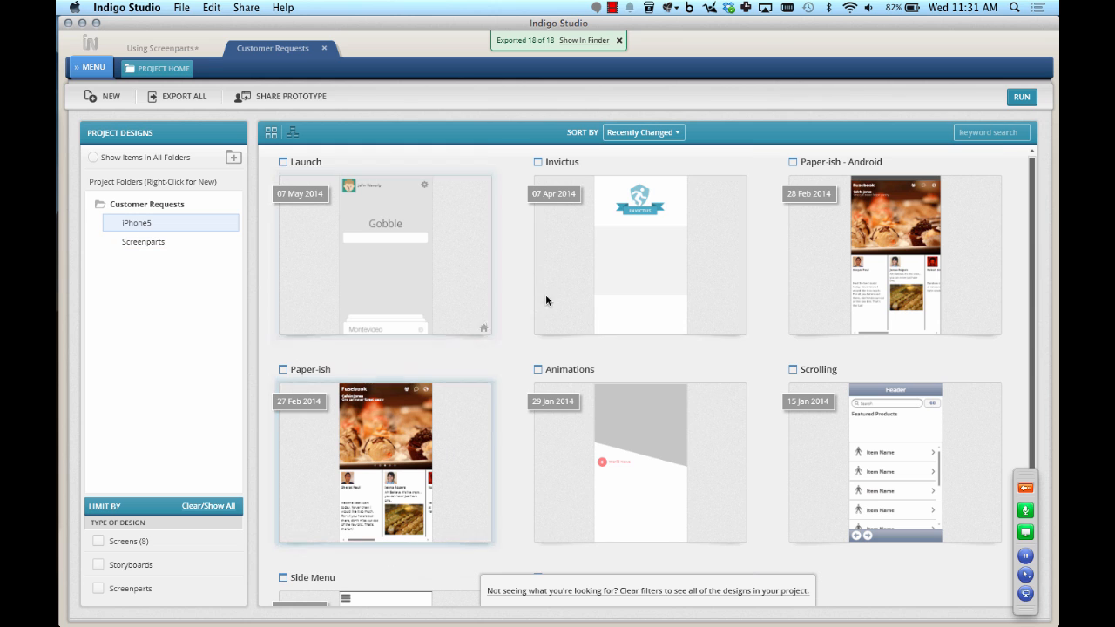
pyautogui.click(103, 96)
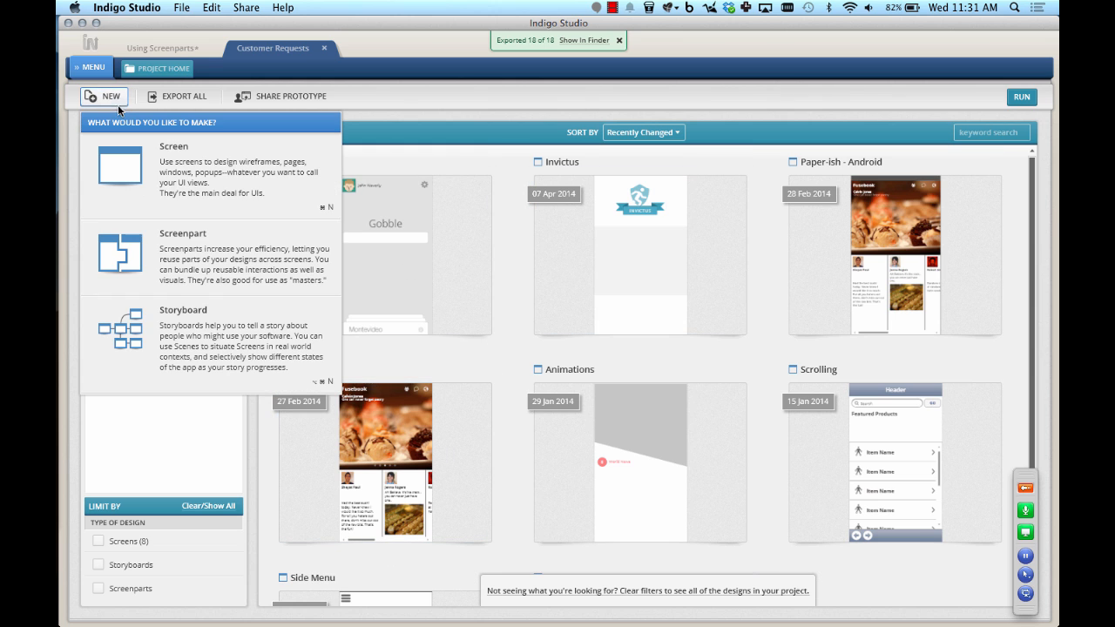
pyautogui.click(172, 179)
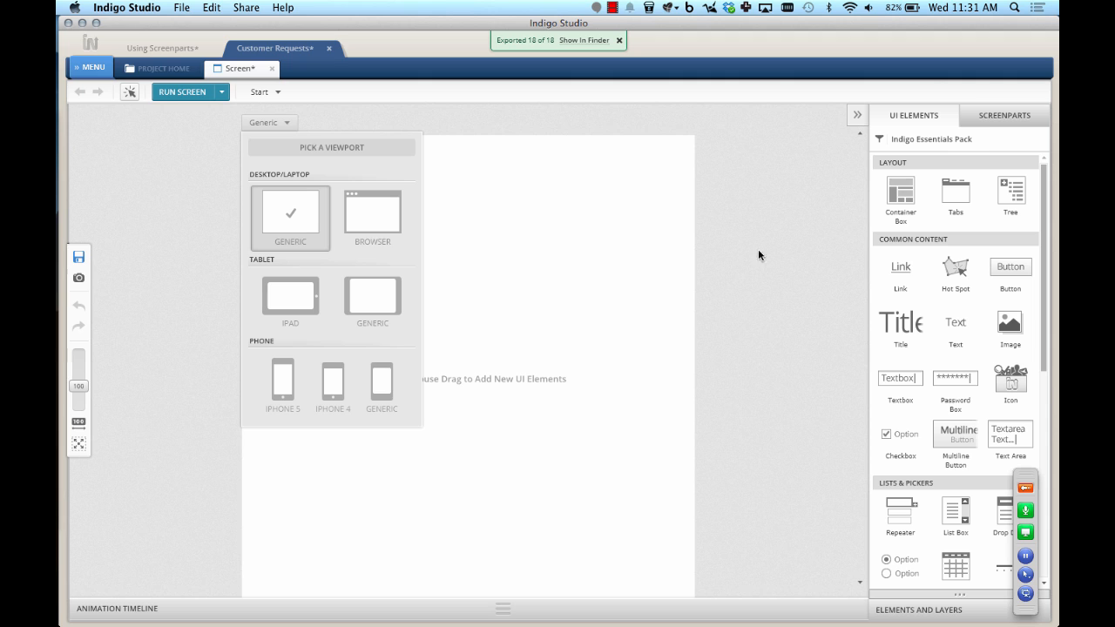
# Place the uncategorized Screenpart1 sign-in dialog from the screenparts library in the upper middle of the blank screen
pyautogui.click(997, 116)
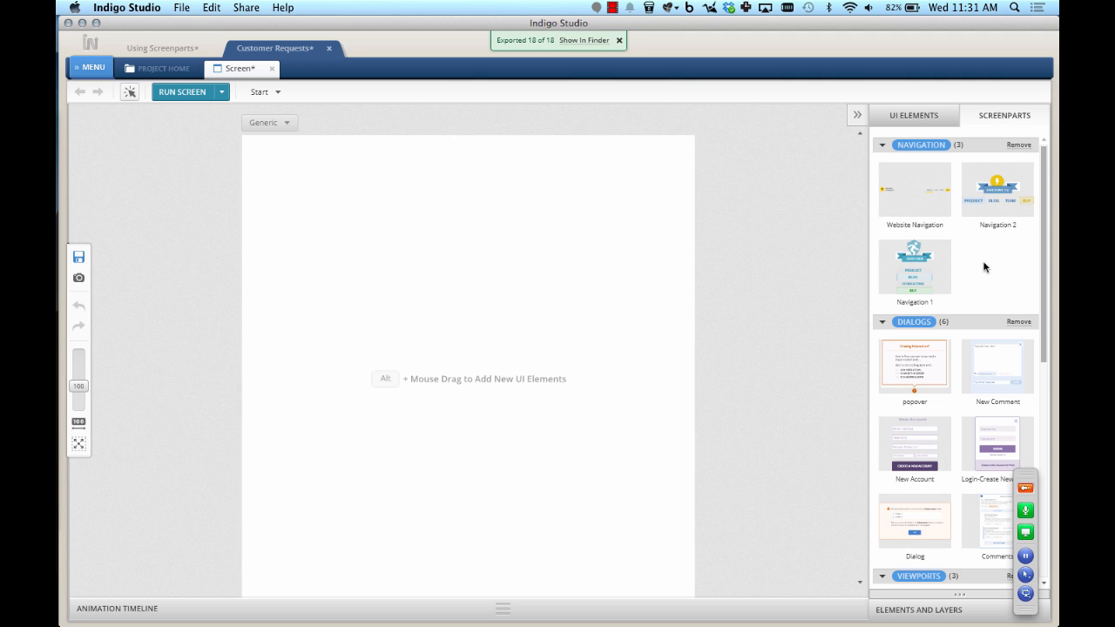
pyautogui.scroll(-3, 978, 357)
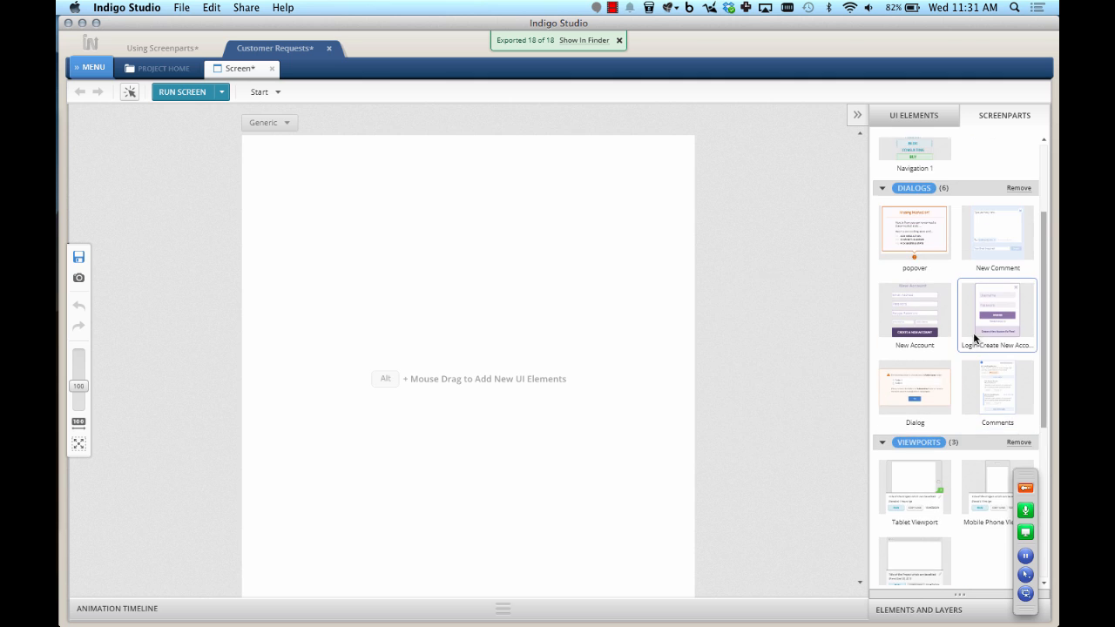
pyautogui.scroll(-7, 975, 338)
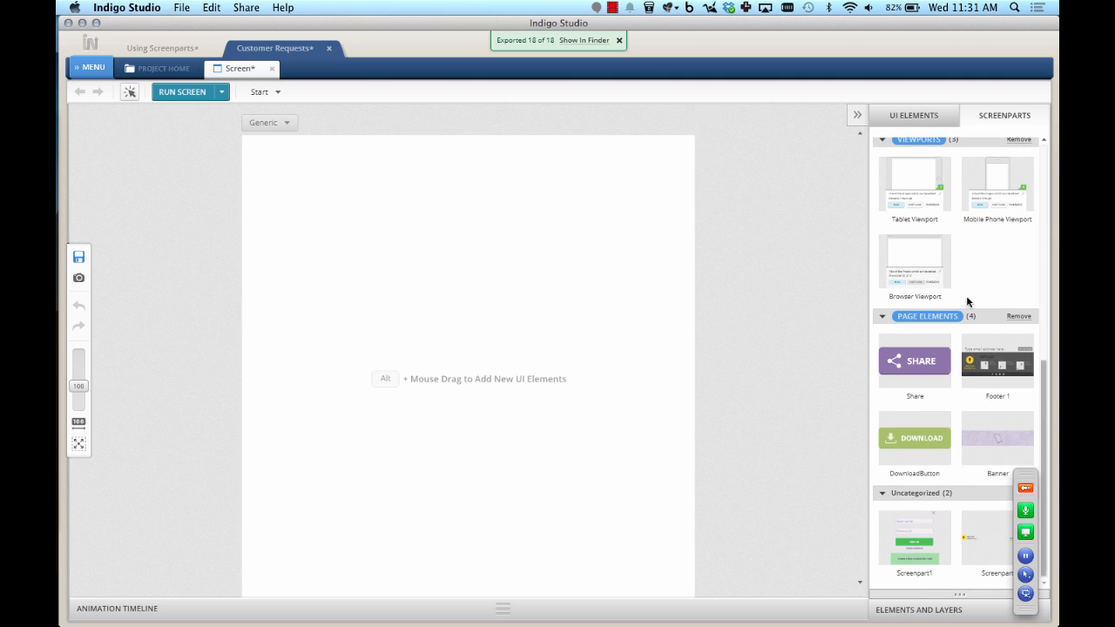
pyautogui.moveTo(914, 523); pyautogui.dragTo(469, 350)
pyautogui.moveTo(296, 343); pyautogui.dragTo(296, 344)
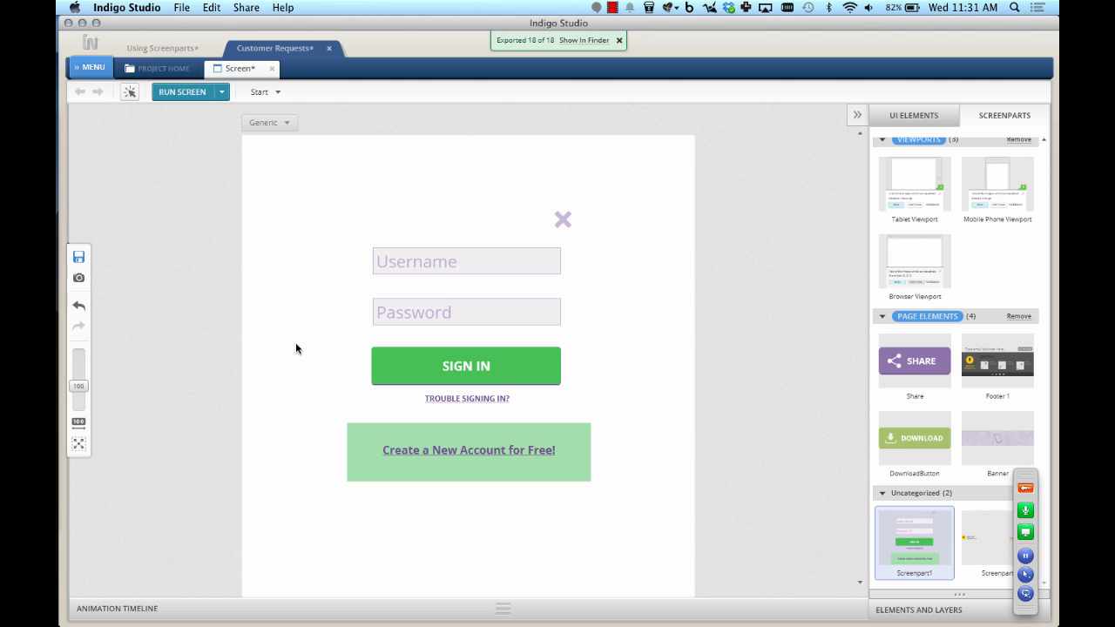
# Run the screen to test the Create a New Account for Free! link in the sign-in dialog, and close the preview
pyautogui.click(175, 91)
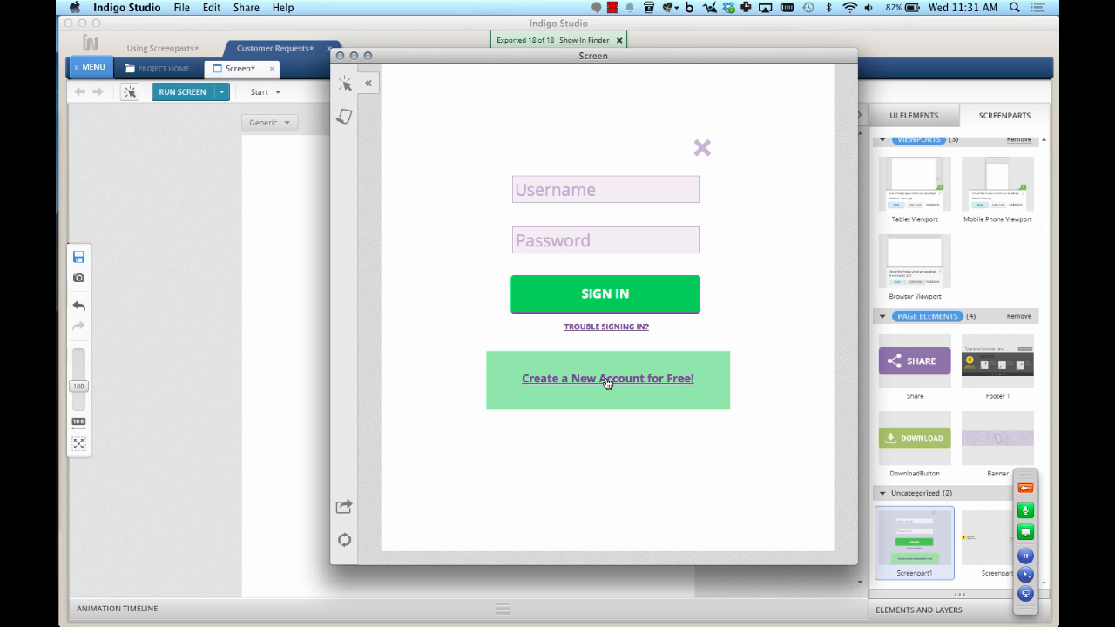
pyautogui.click(607, 381)
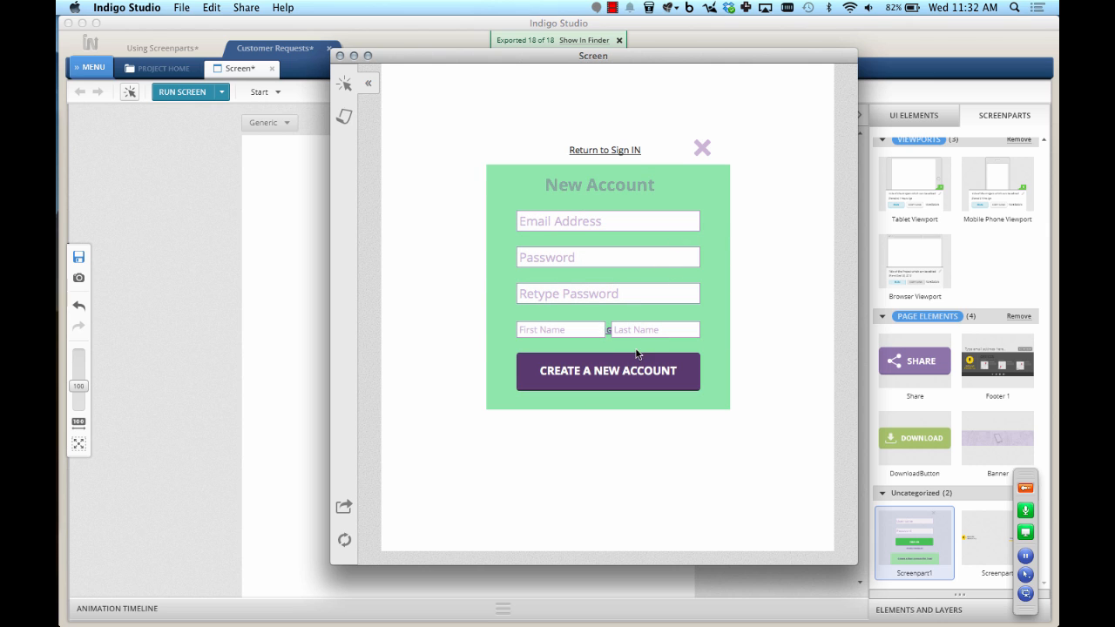
pyautogui.click(328, 170)
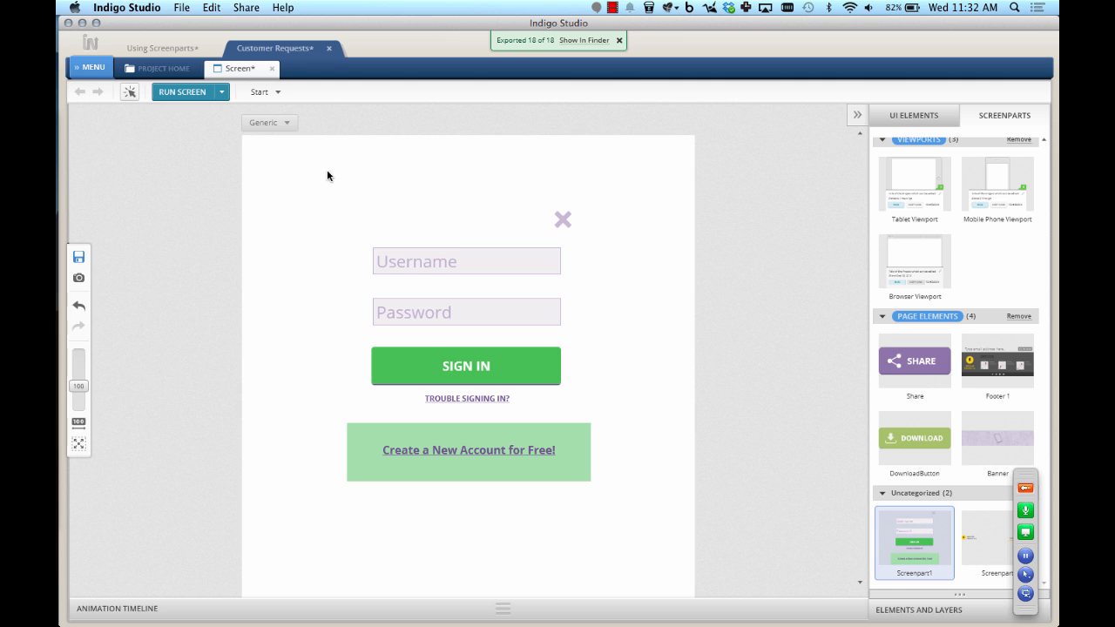
# Switch to the Using Screenparts project and create a new storyboard from its root folder
pyautogui.click(150, 48)
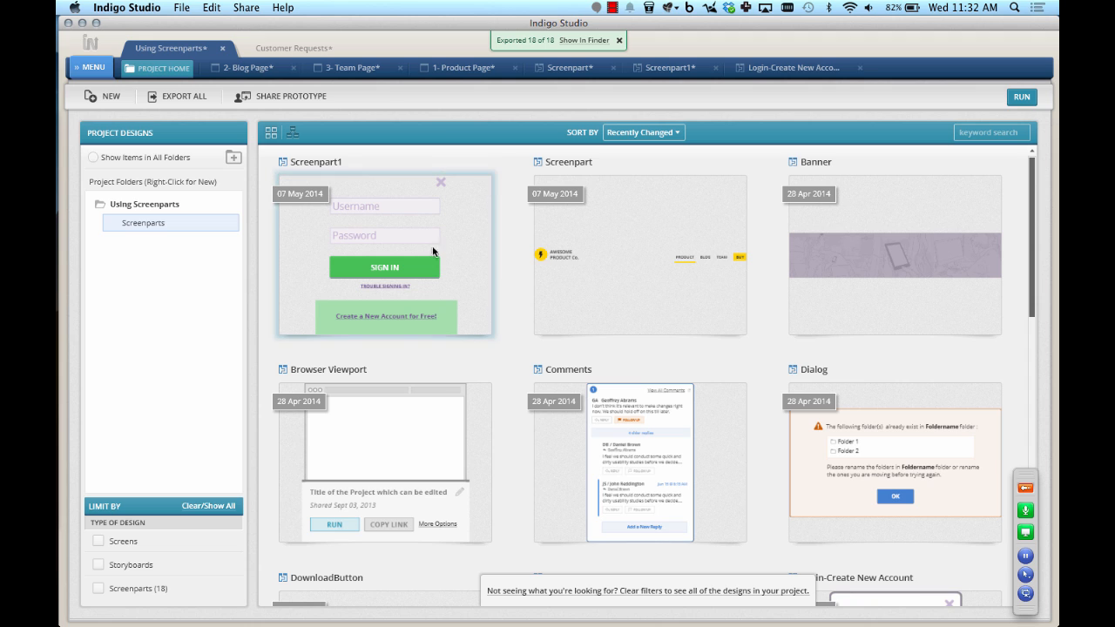
pyautogui.click(180, 209)
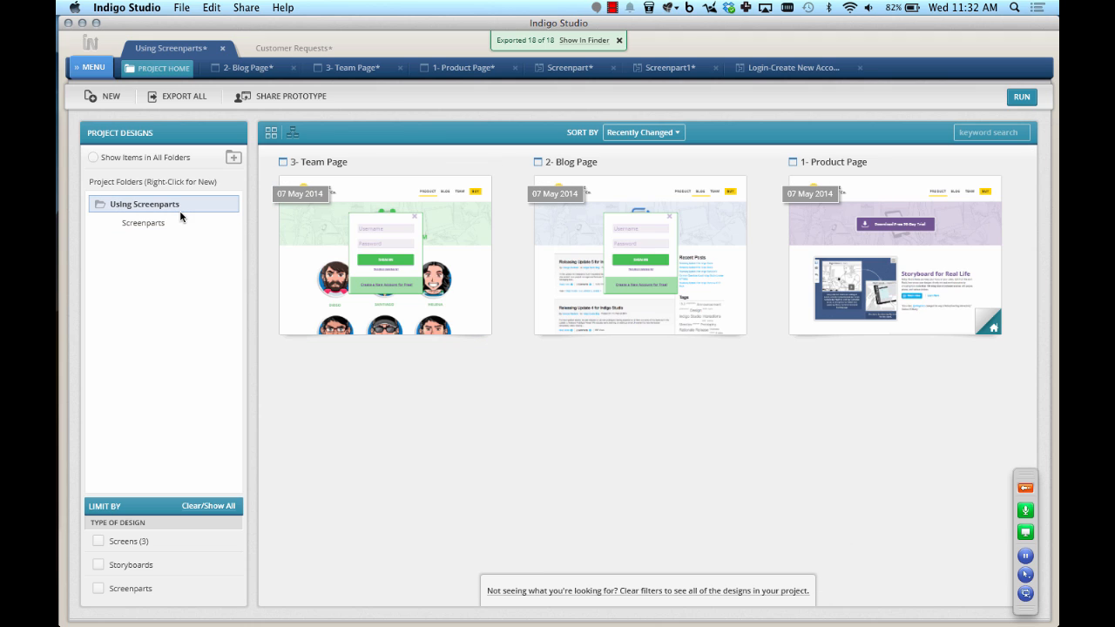
pyautogui.click(115, 100)
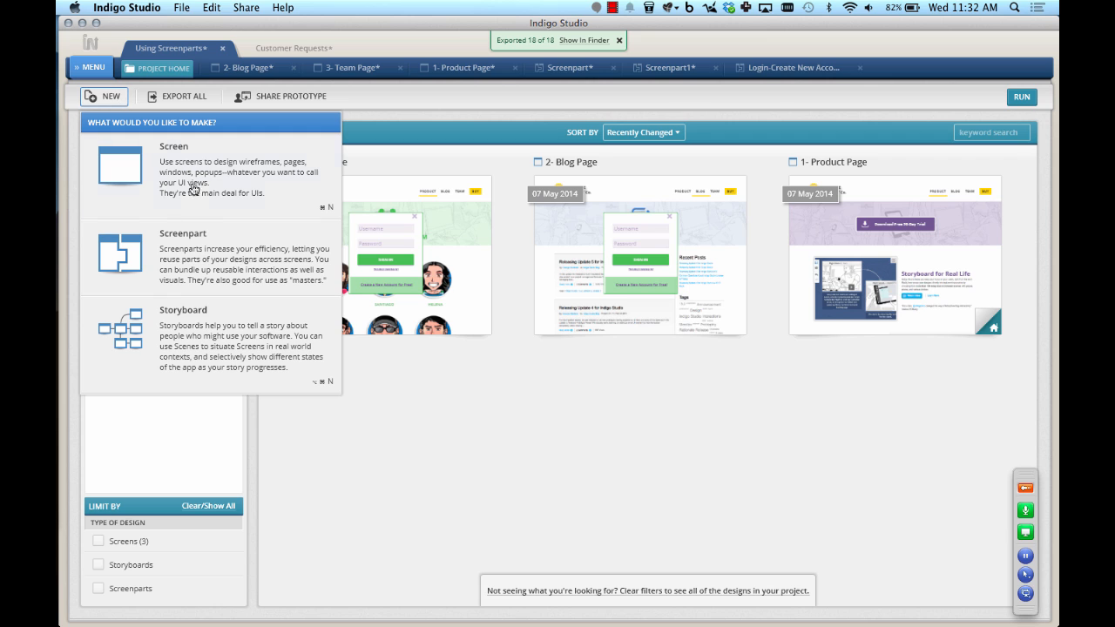
pyautogui.click(248, 309)
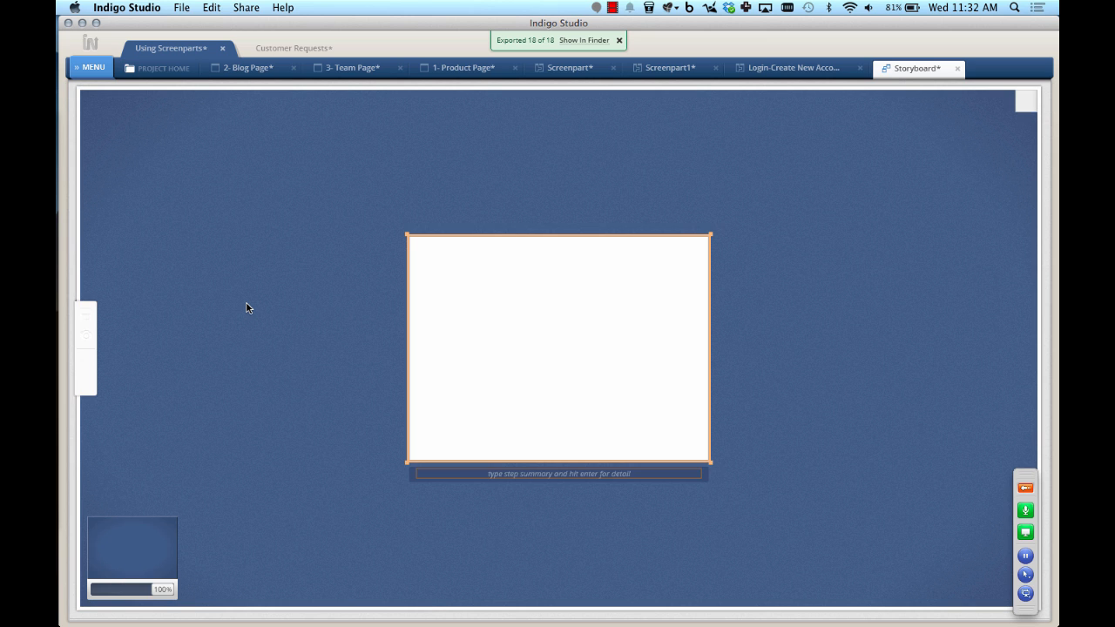
# Bring up the storyboard scenes and place the Man with Desktop scene in the empty first frame
pyautogui.click(1026, 103)
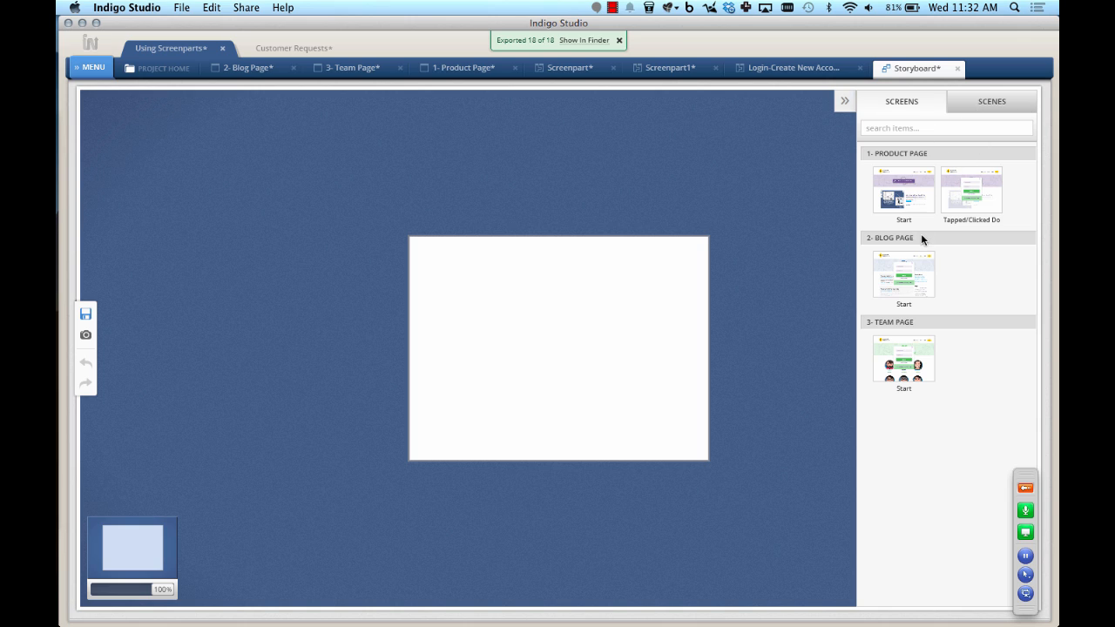
pyautogui.click(984, 110)
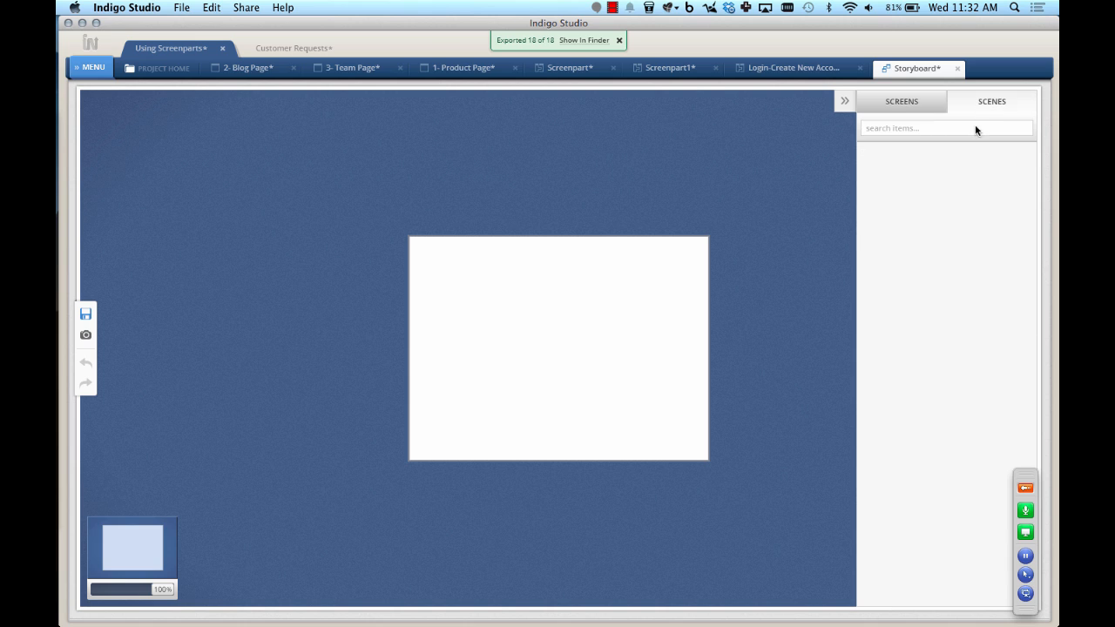
pyautogui.click(970, 128)
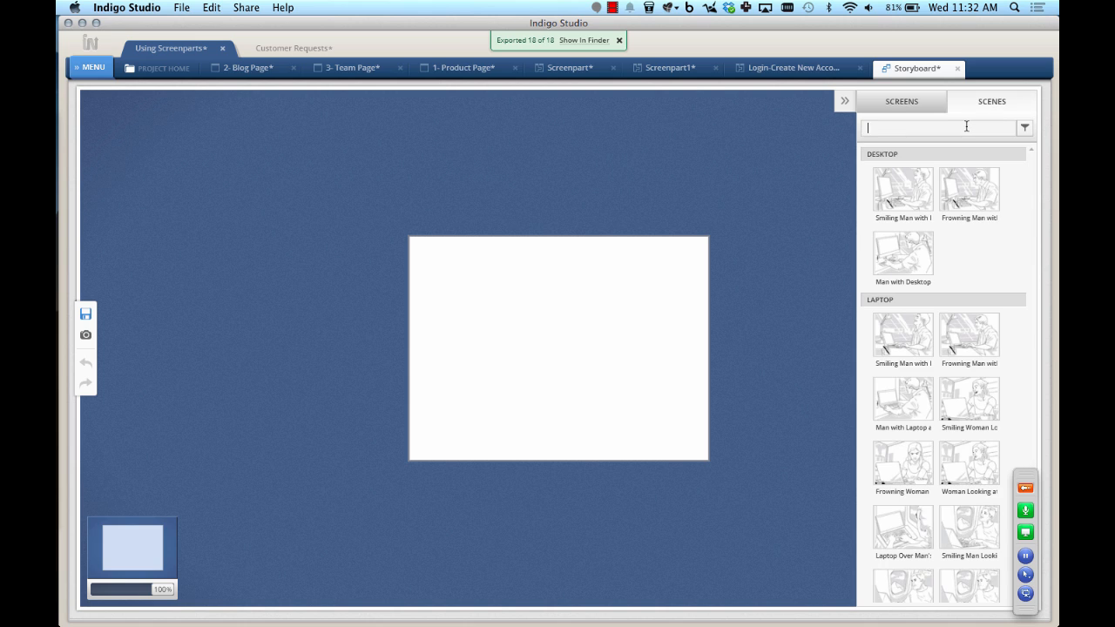
pyautogui.moveTo(913, 250)
pyautogui.mouseDown()
pyautogui.moveTo(613, 264)
pyautogui.moveTo(543, 310)
pyautogui.mouseUp()
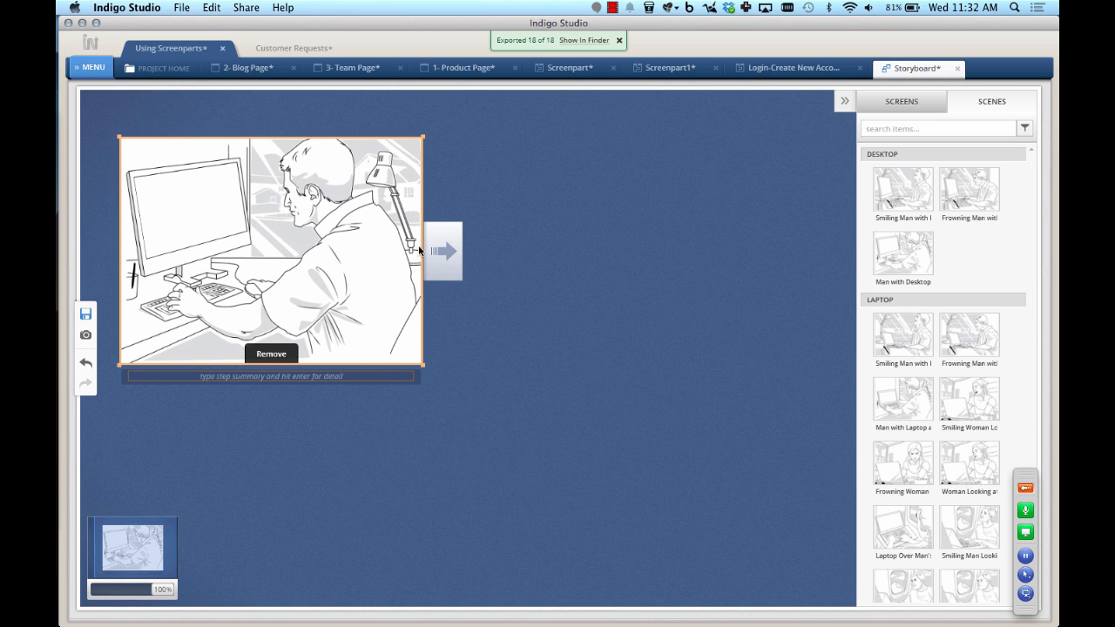
# Add a second empty frame after the scene, and place the 1- Product Page Start screen on the first scene's monitor
pyautogui.click(450, 251)
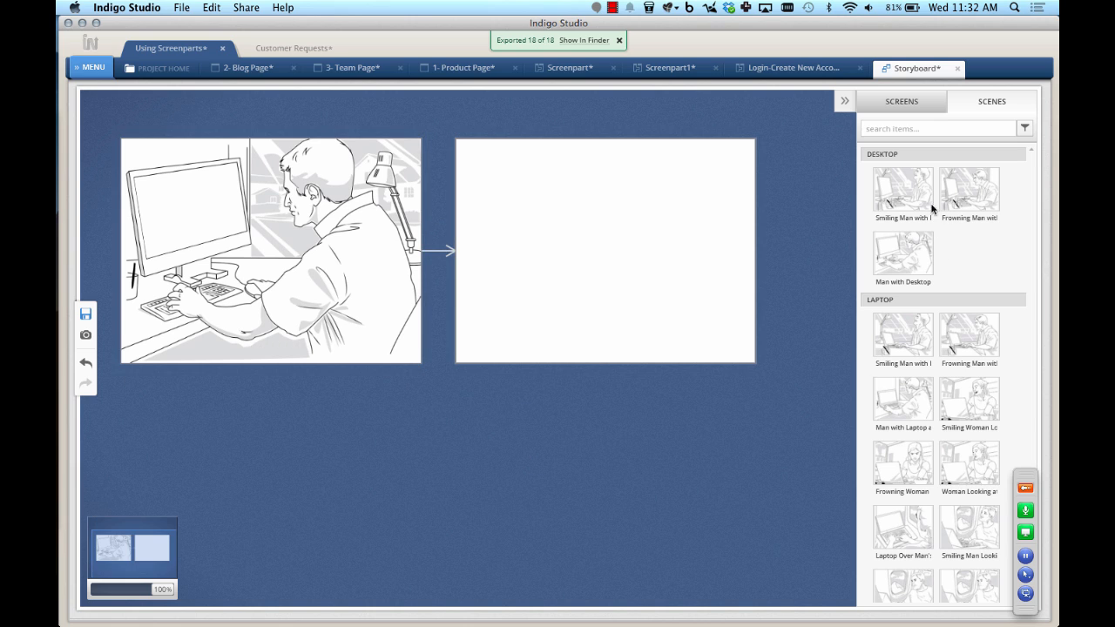
pyautogui.click(895, 104)
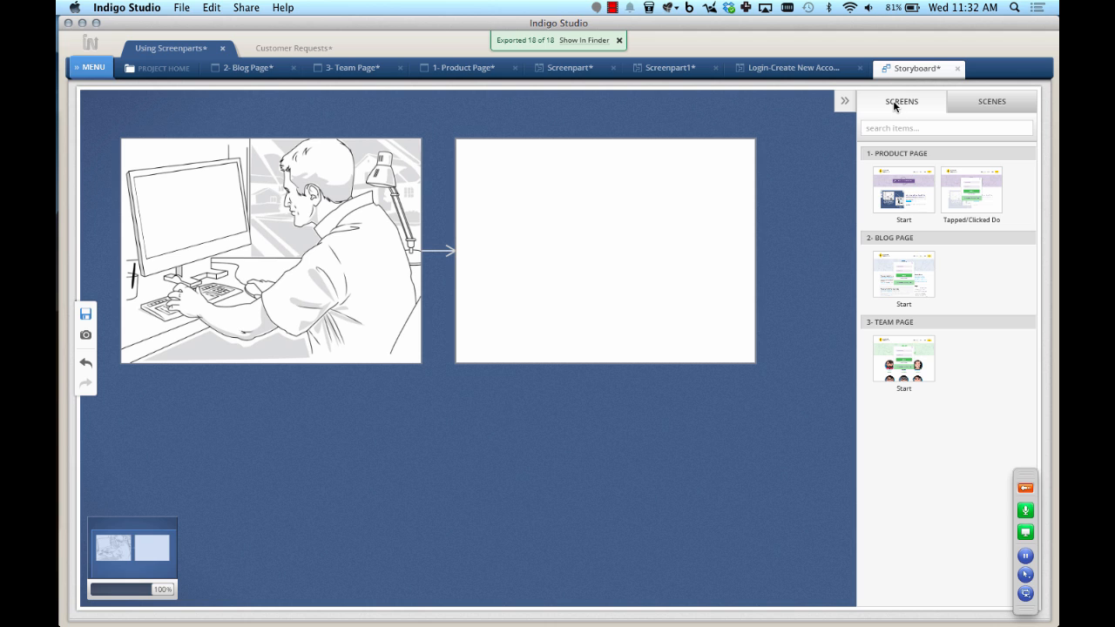
pyautogui.moveTo(911, 197); pyautogui.dragTo(185, 209)
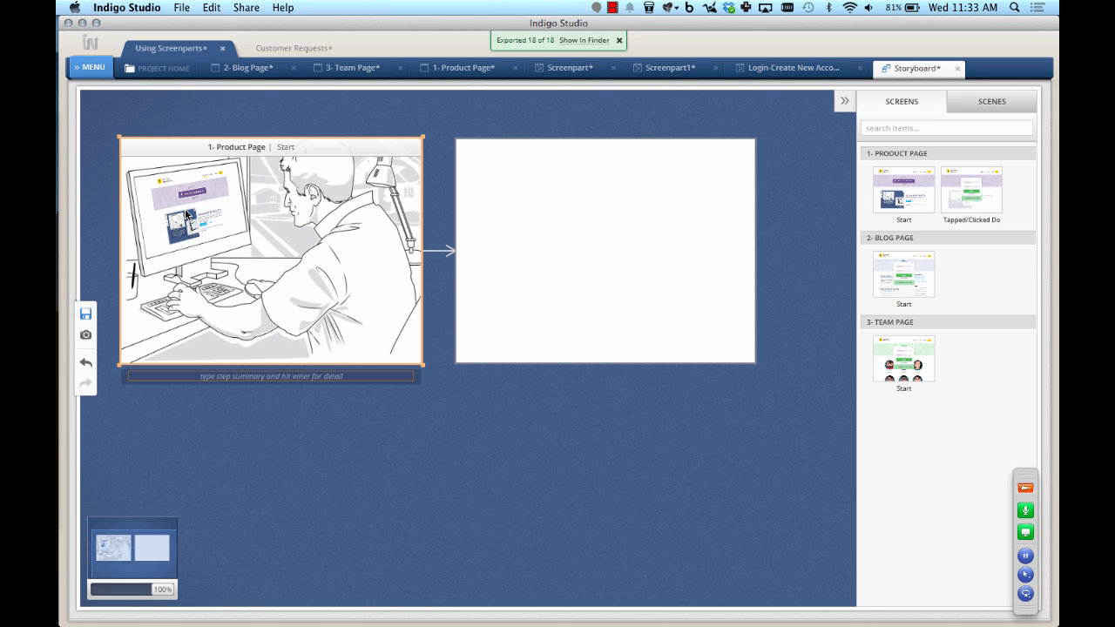
# Open the product page from the storyboard scene and change the Download Free 30-Day Trial button's fill to red
pyautogui.moveTo(200, 206)
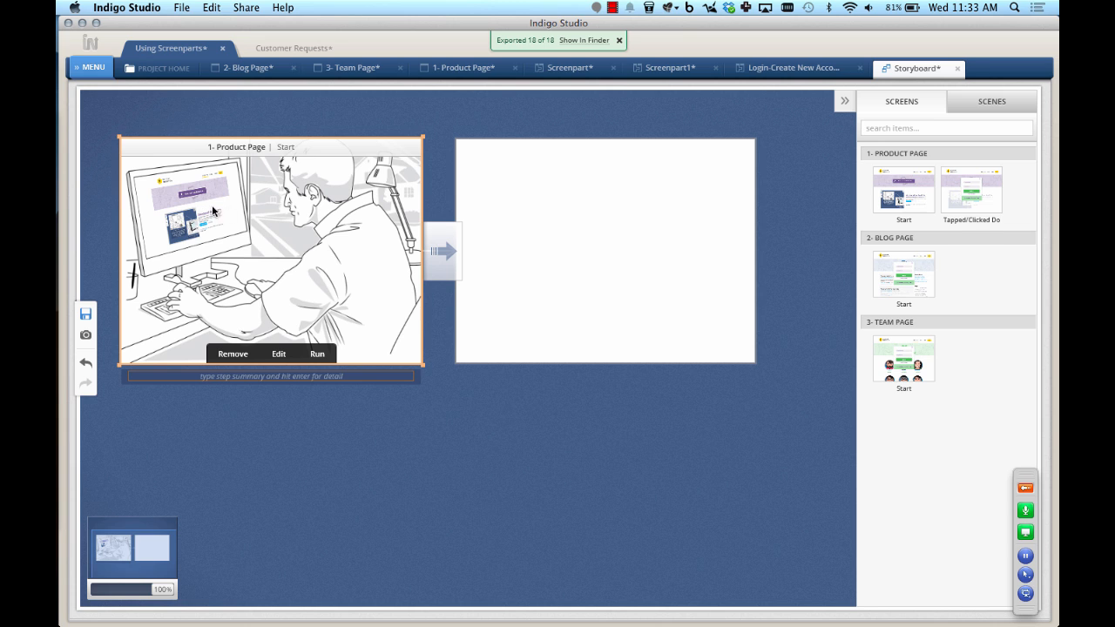
pyautogui.doubleClick(217, 212)
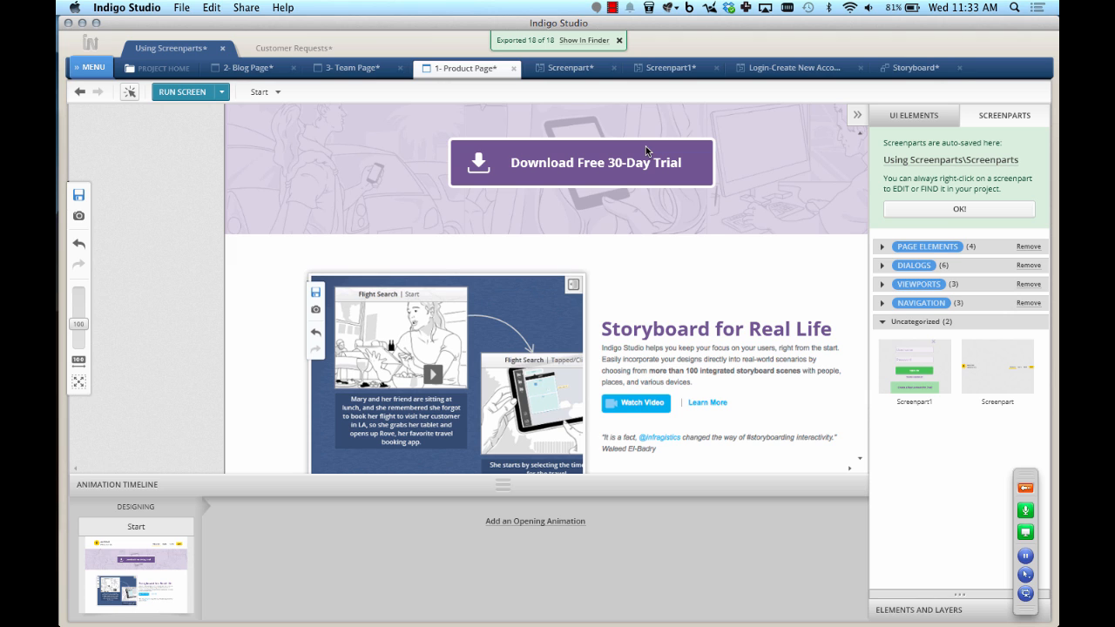
pyautogui.doubleClick(646, 146)
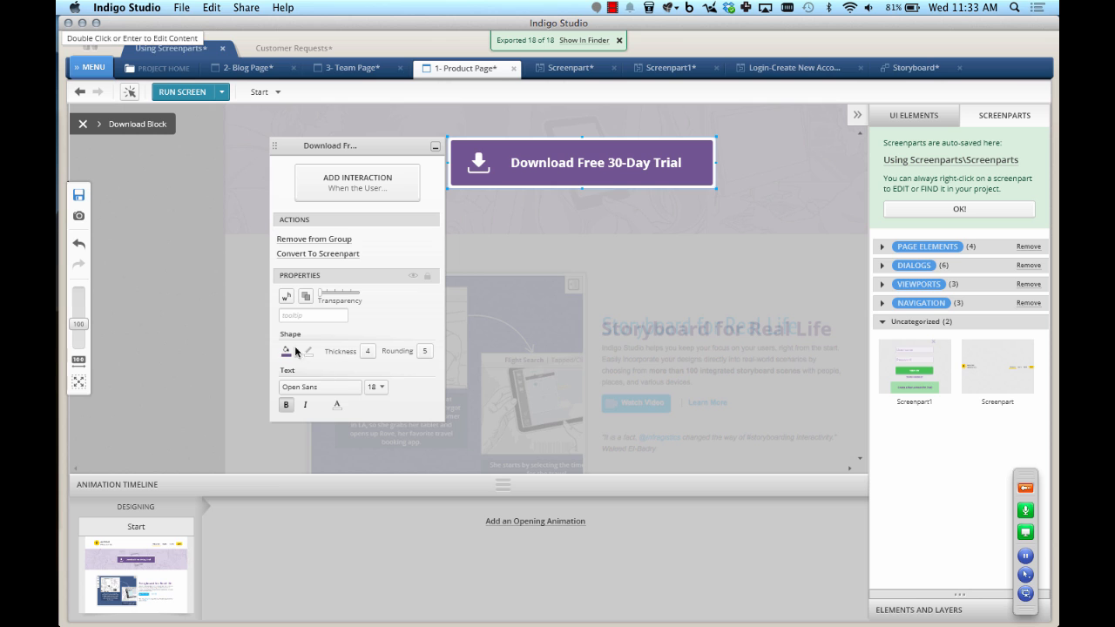
pyautogui.click(286, 351)
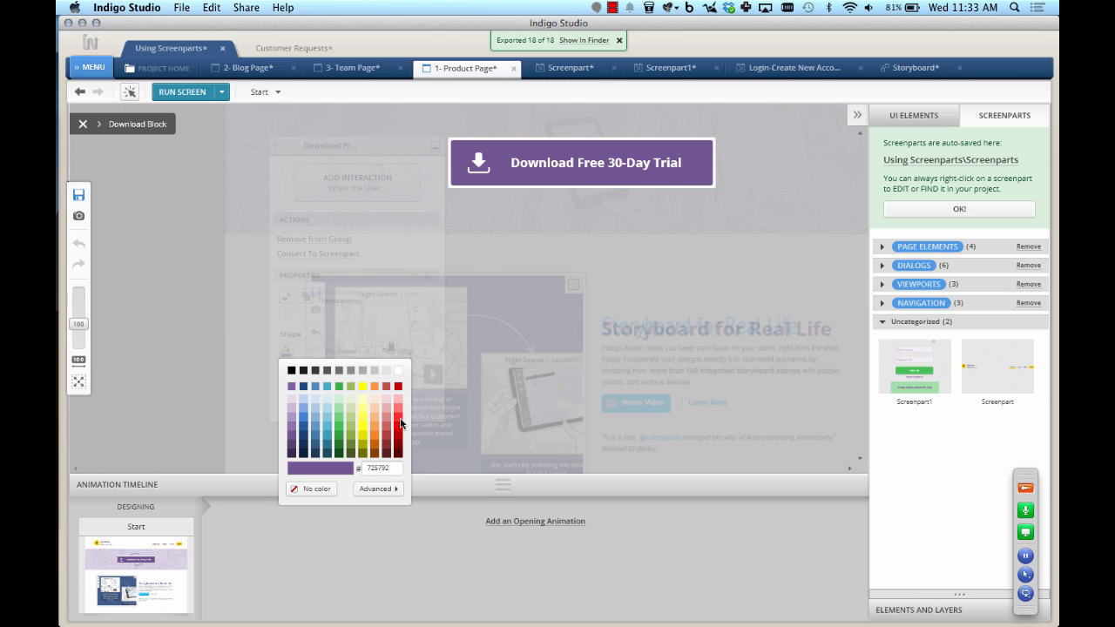
pyautogui.click(401, 424)
pyautogui.click(189, 319)
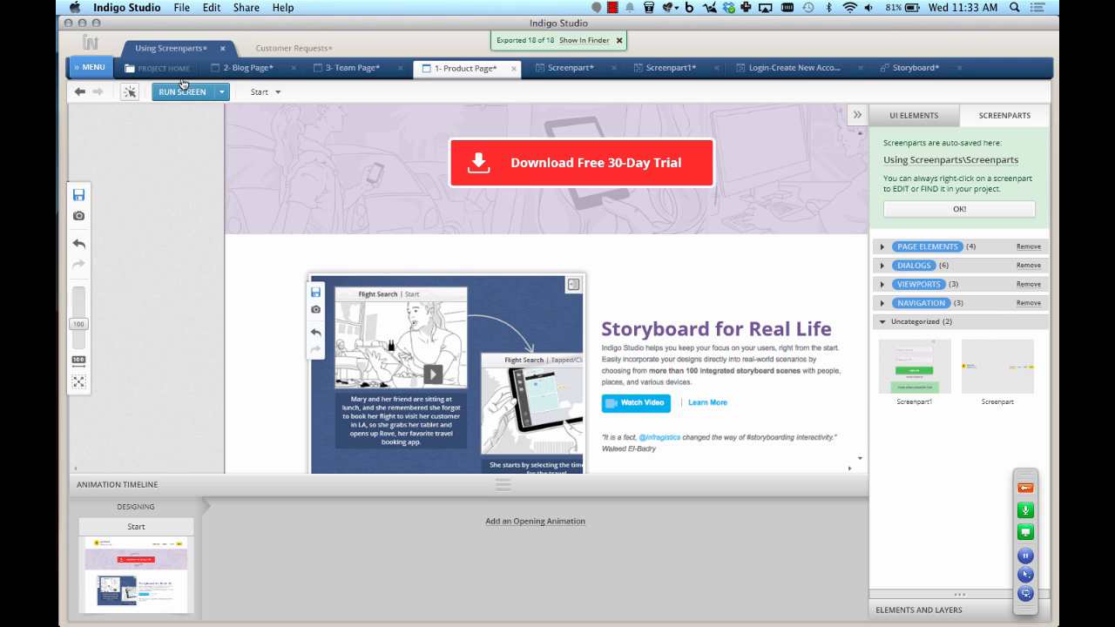
# Check the recoloured product page in the storyboard's first scene, and switch to the Screenpart1 design
pyautogui.click(901, 70)
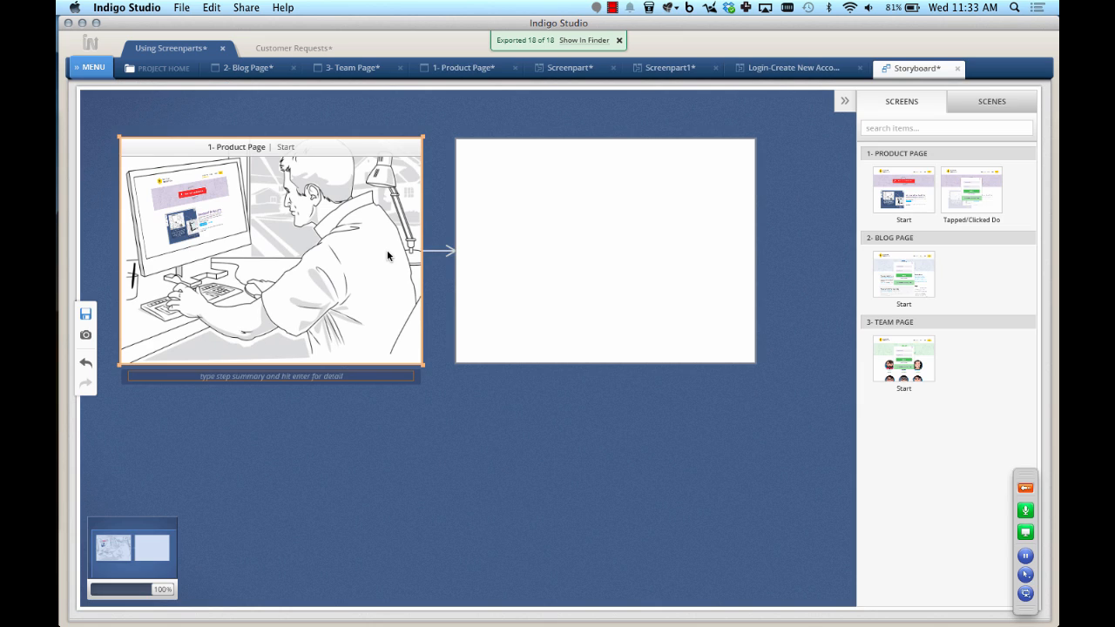
pyautogui.moveTo(208, 212)
pyautogui.click(670, 68)
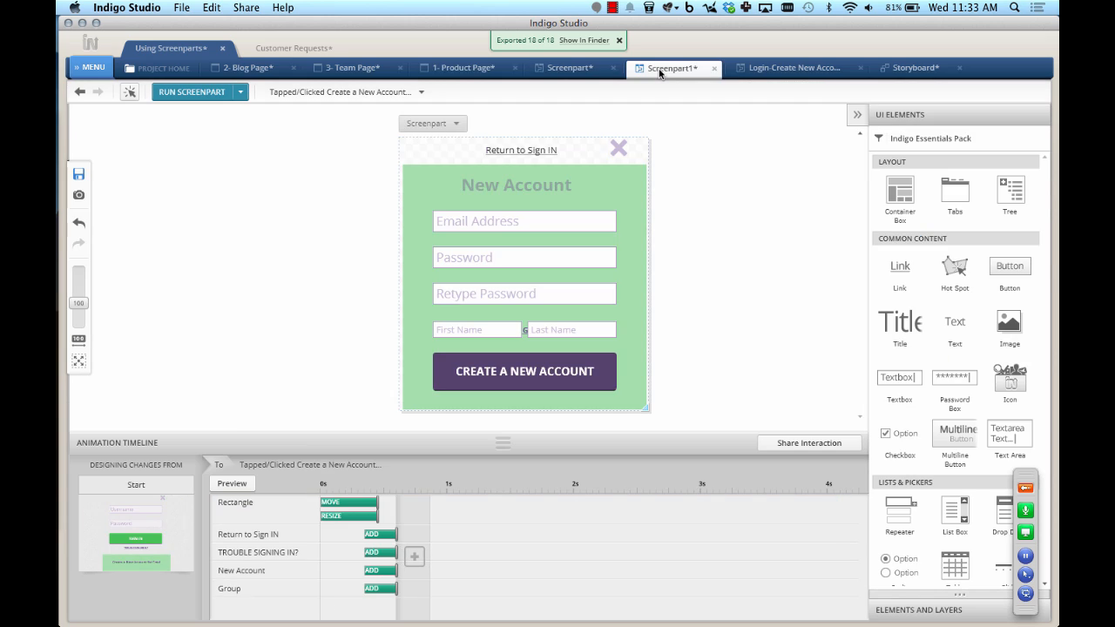
# Set the New Account rectangle's fill to orange in the Tapped/Clicked Create a New Account state, and switch to the Start state
pyautogui.click(621, 172)
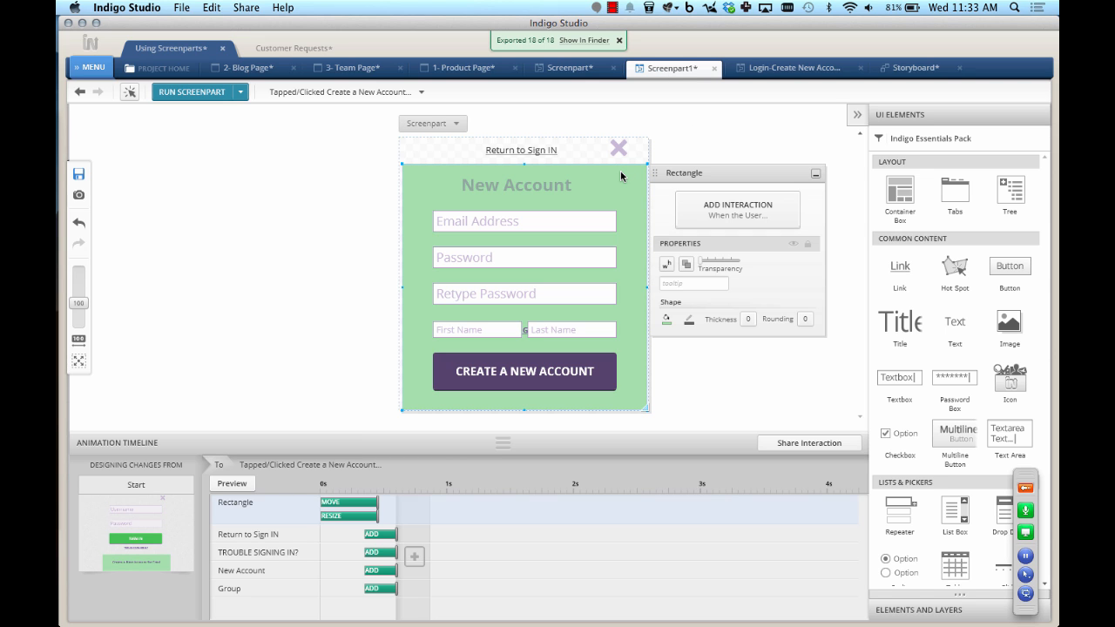
pyautogui.click(669, 320)
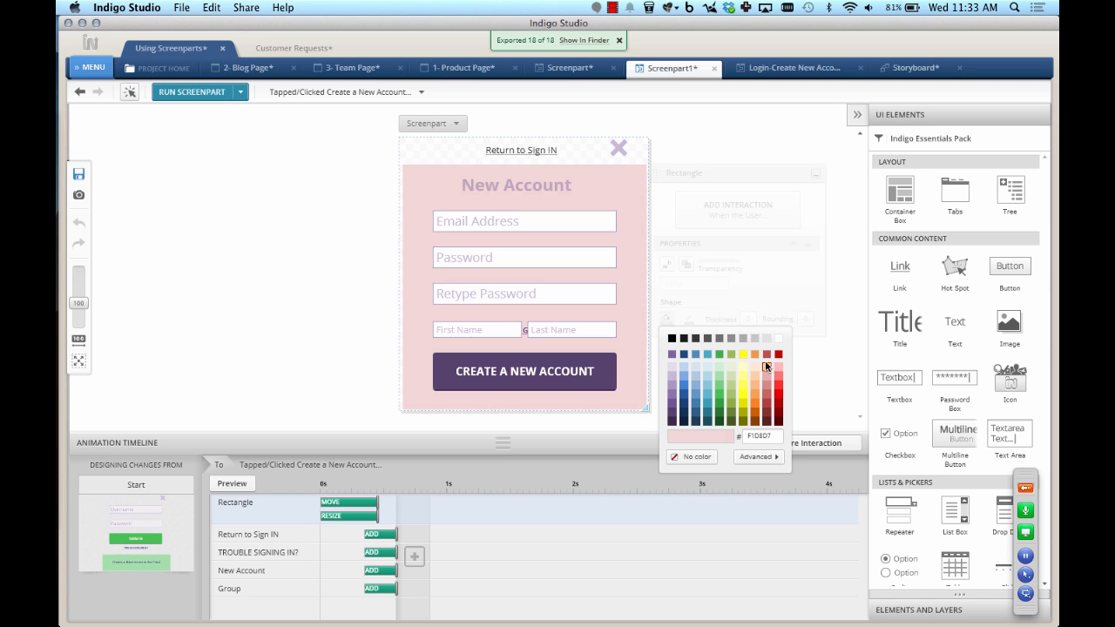
pyautogui.click(755, 359)
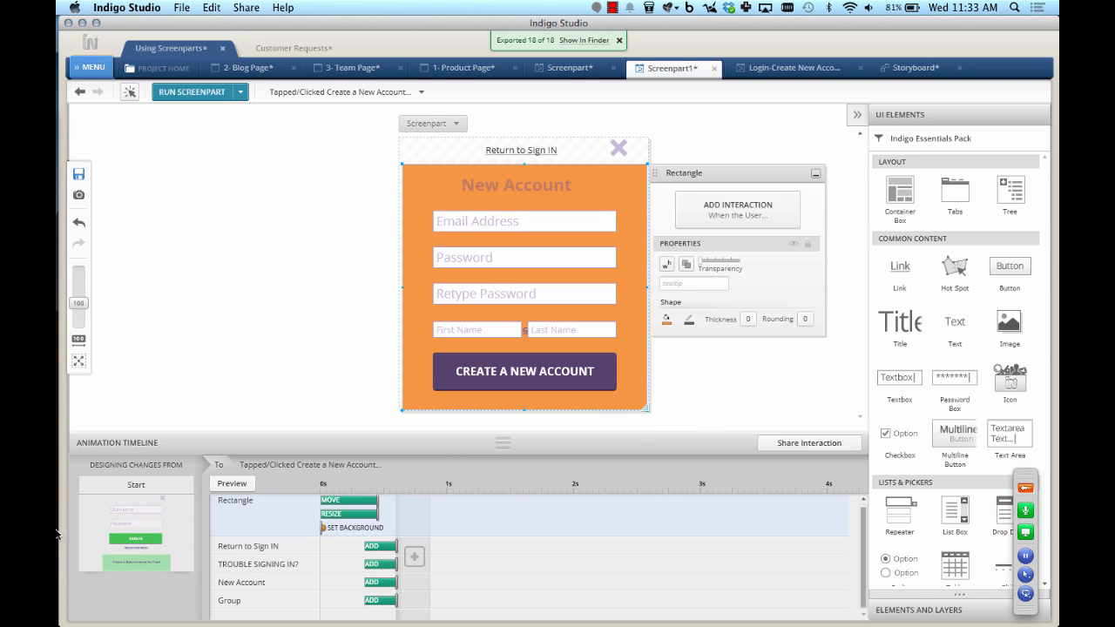
pyautogui.click(130, 536)
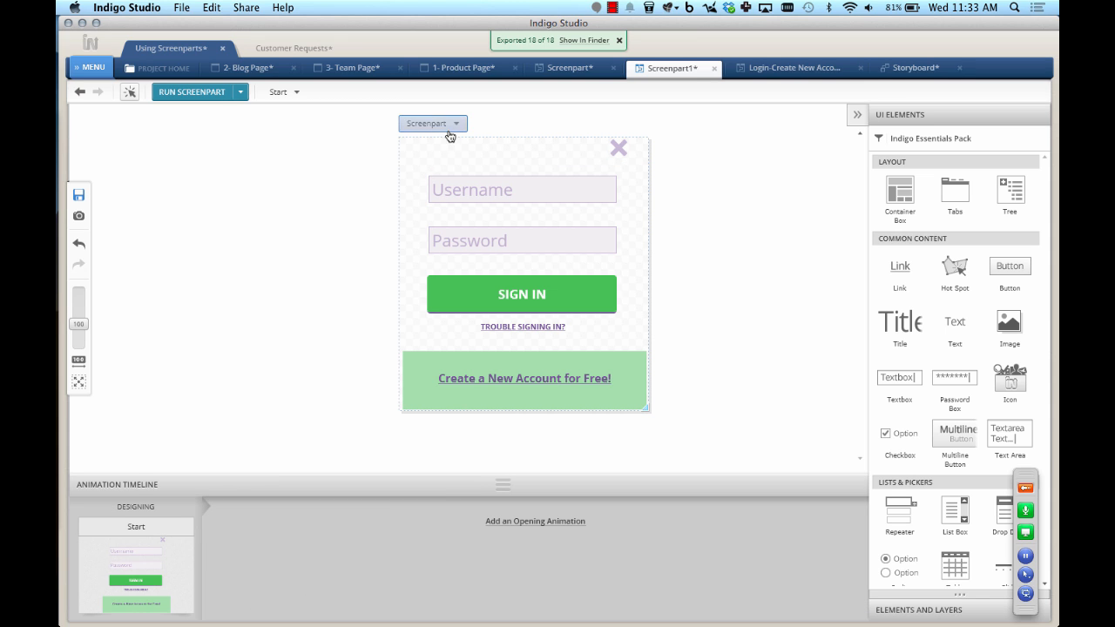
# Fill the sign-in screenpart's transparent background with red
pyautogui.click(433, 122)
pyautogui.click(413, 203)
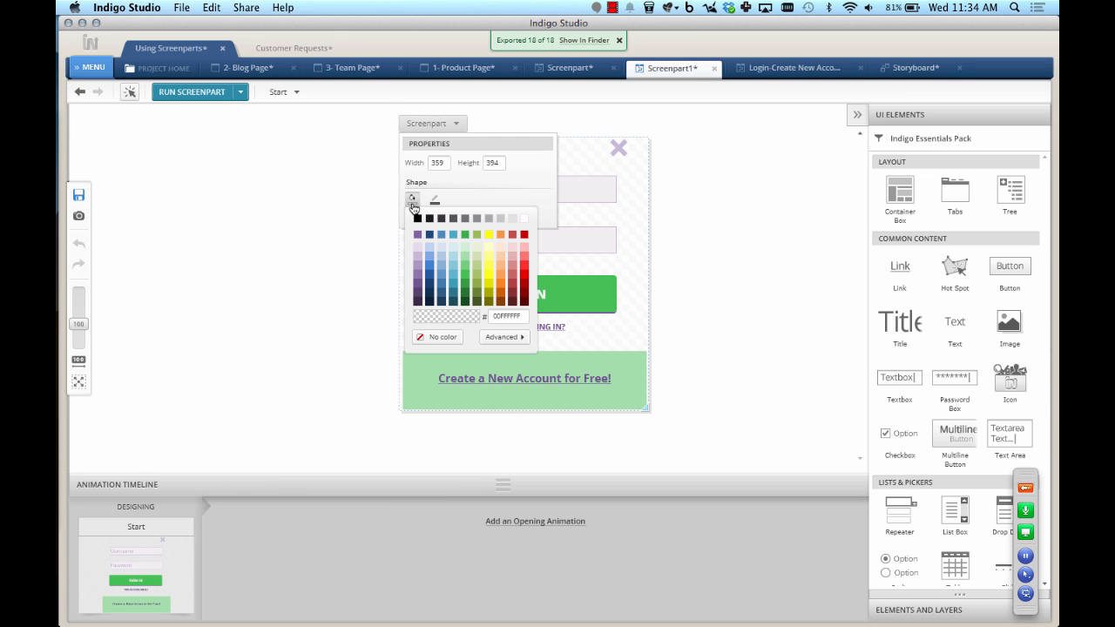
pyautogui.click(513, 236)
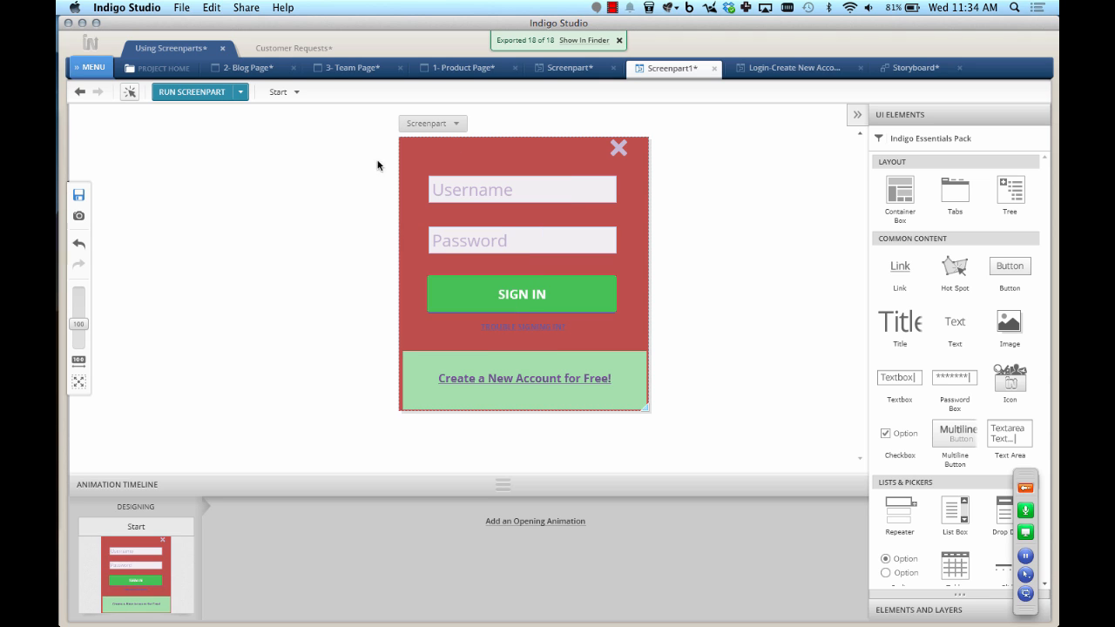
# Change the sign-in screenpart's background fill to white
pyautogui.click(459, 126)
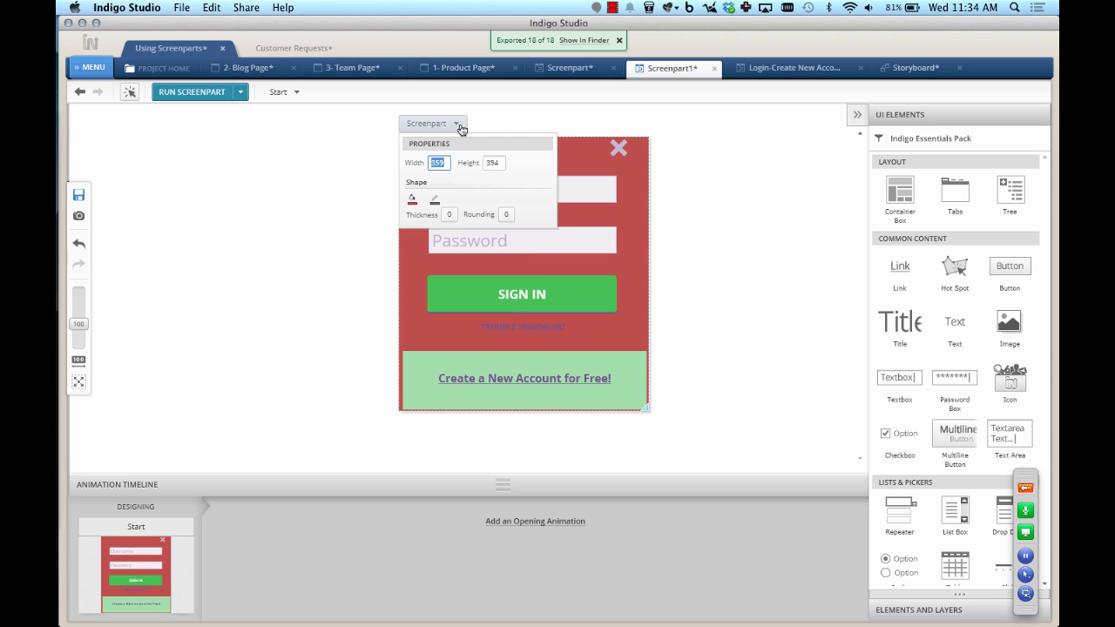
pyautogui.click(413, 200)
pyautogui.click(524, 218)
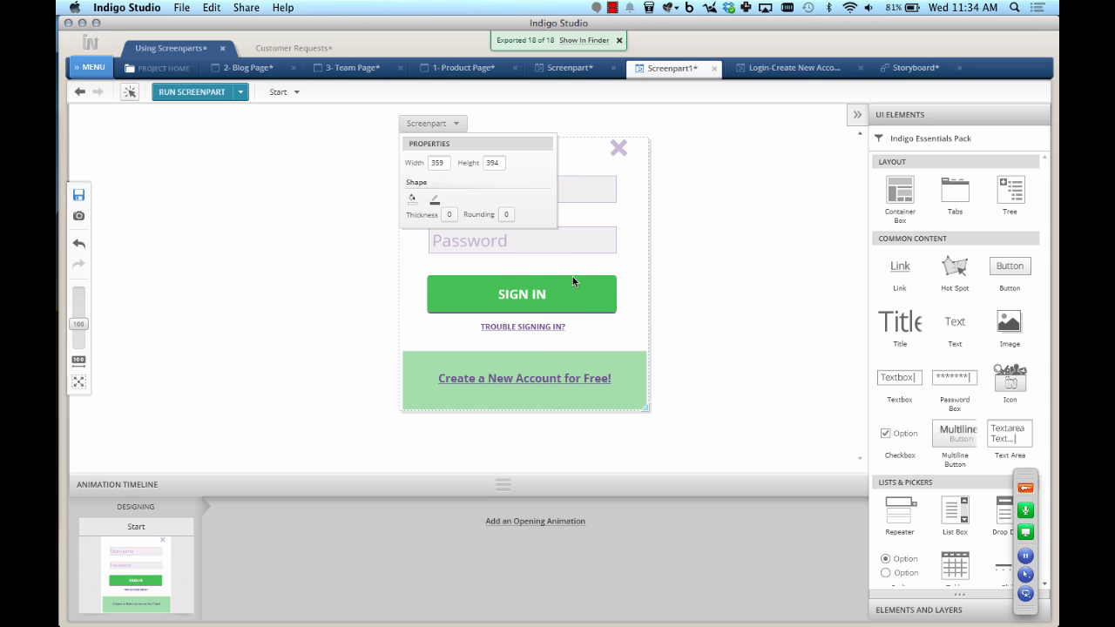
# Change the SIGN IN button's fill to bright red, FF2E2E
pyautogui.click(590, 293)
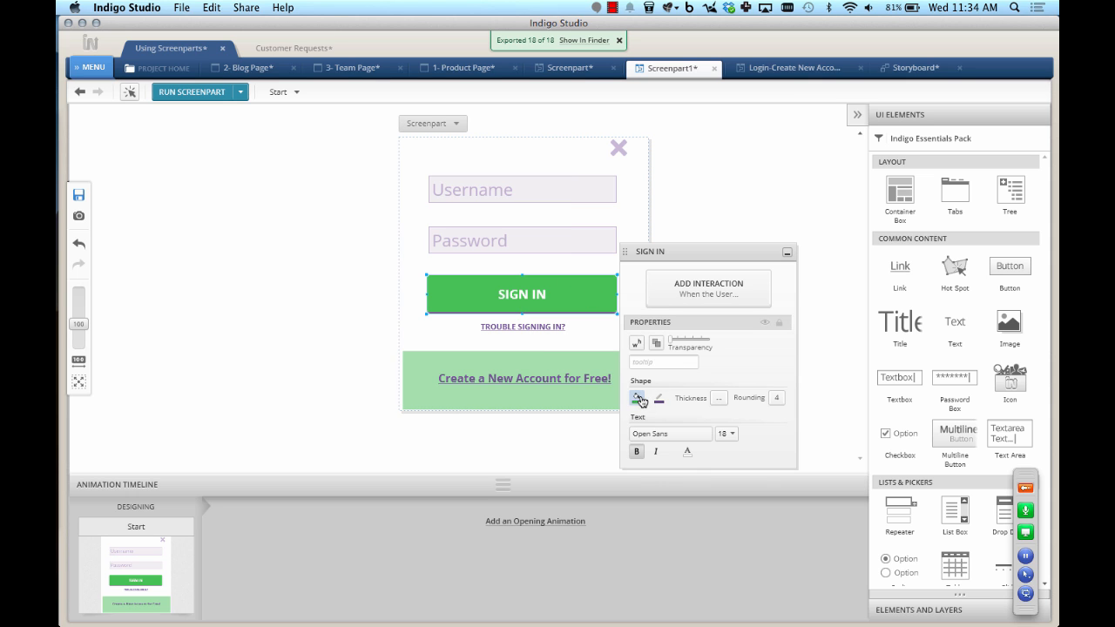
pyautogui.click(637, 398)
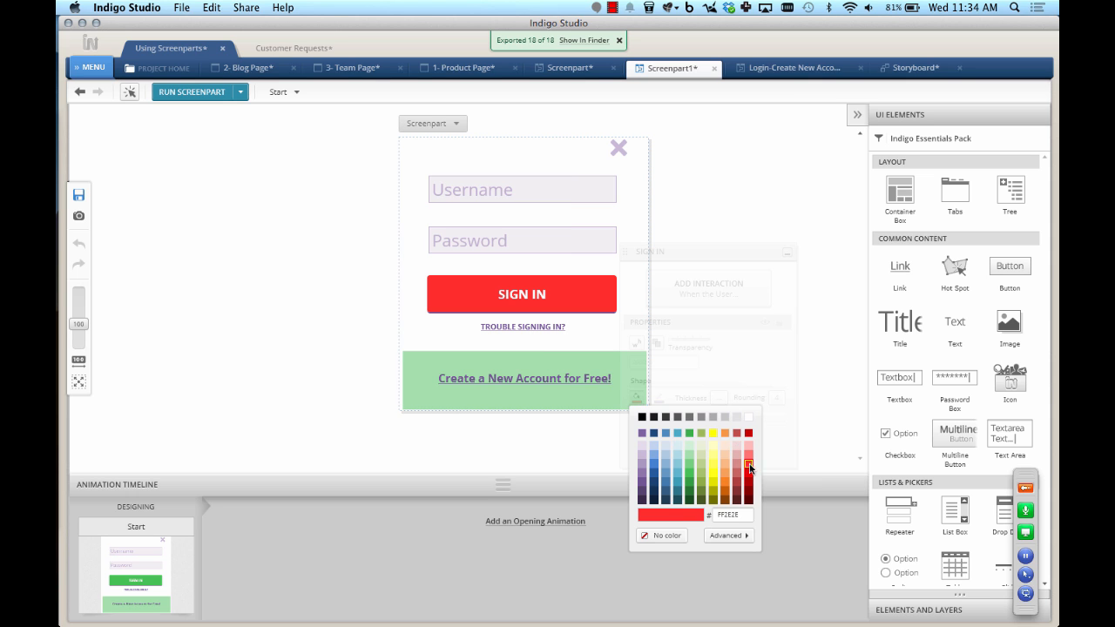
pyautogui.click(748, 469)
pyautogui.click(301, 316)
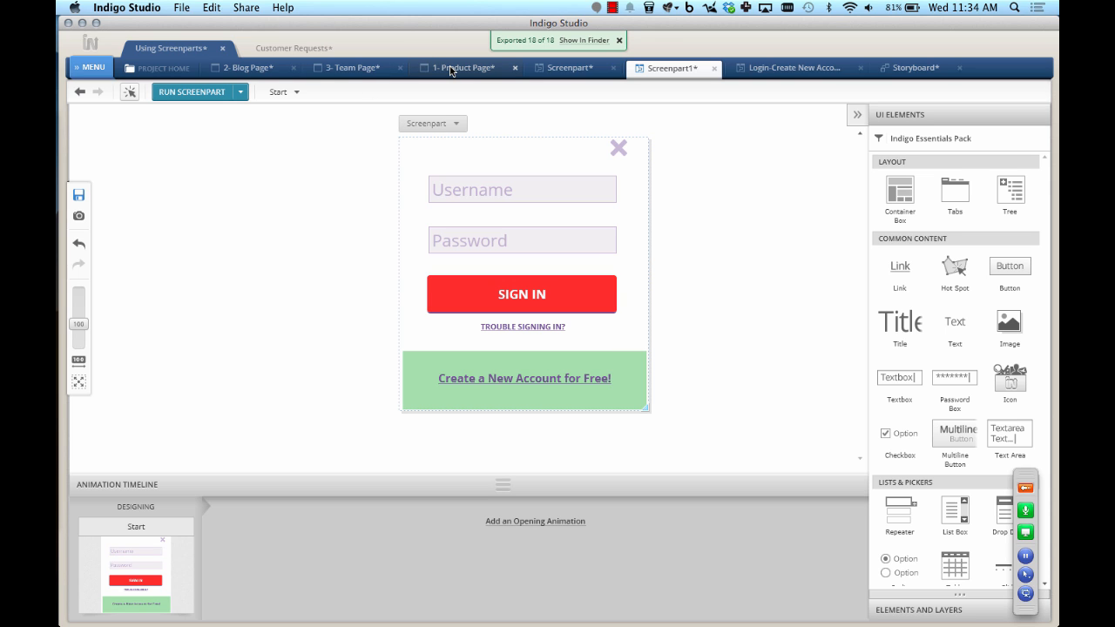
# Check the sign-in dialog on the product page, and place the Tapped/Clicked Download Block screen in the storyboard's empty second frame
pyautogui.click(450, 68)
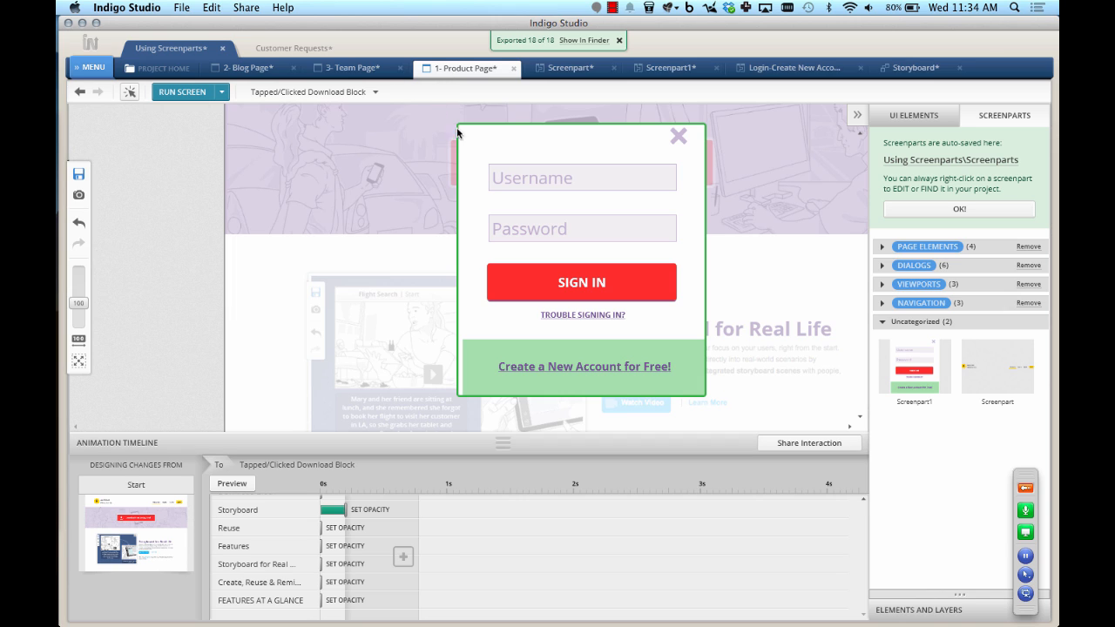
pyautogui.click(897, 69)
pyautogui.moveTo(212, 198)
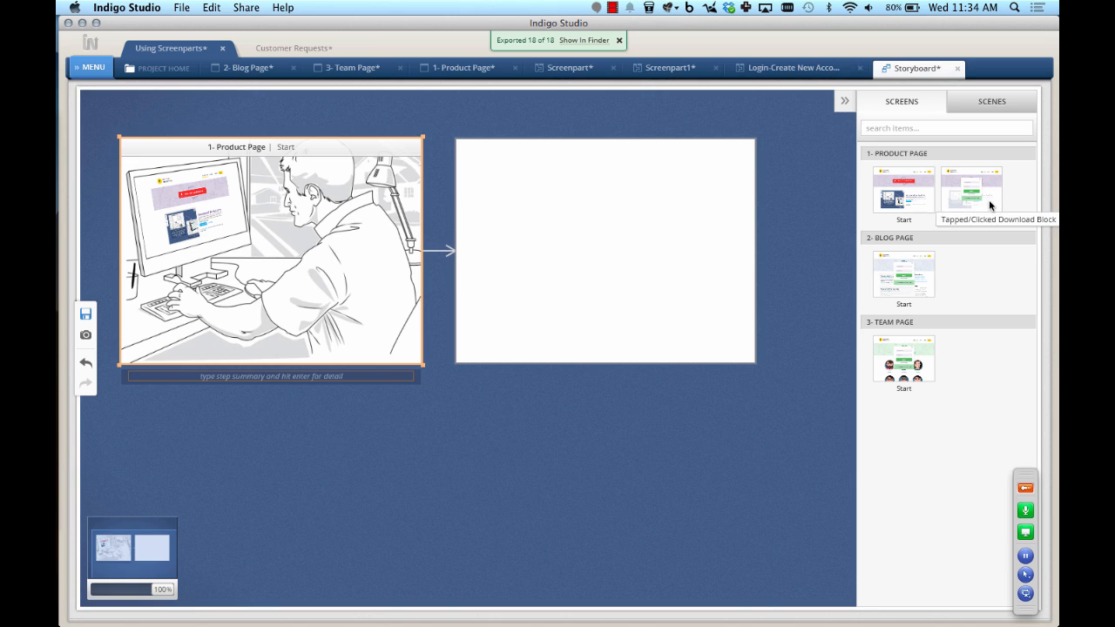
pyautogui.moveTo(989, 202); pyautogui.dragTo(543, 266)
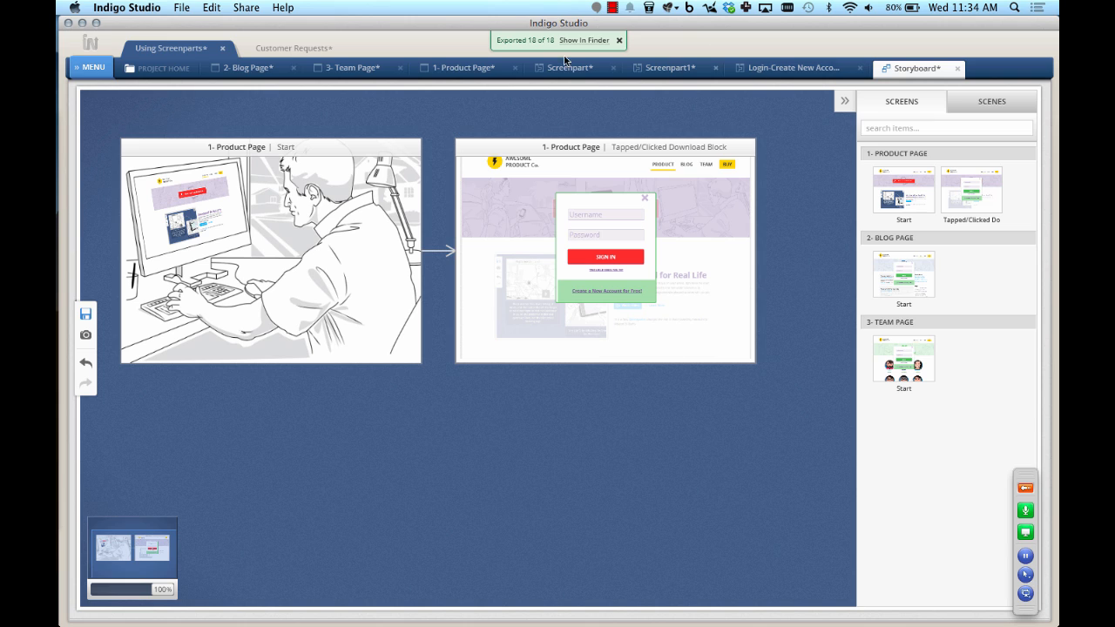
# Edit Screenpart1 within the product page, fill the rectangle behind Create a New Account for Free! with dark red, and return to the storyboard
pyautogui.click(438, 70)
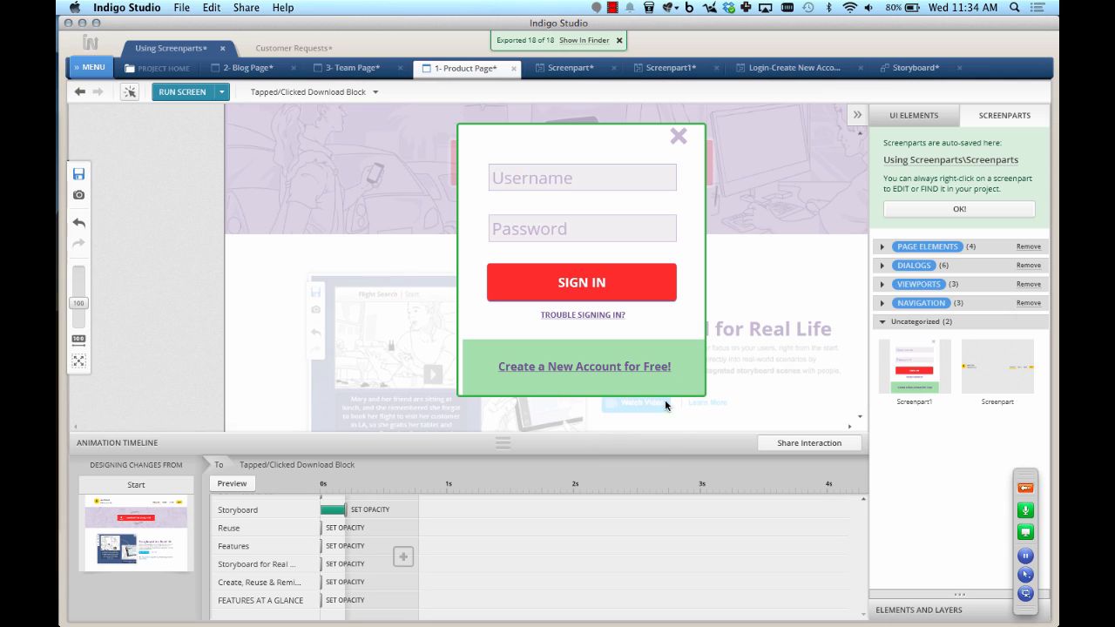
pyautogui.click(692, 360)
pyautogui.doubleClick(692, 361)
pyautogui.click(686, 358)
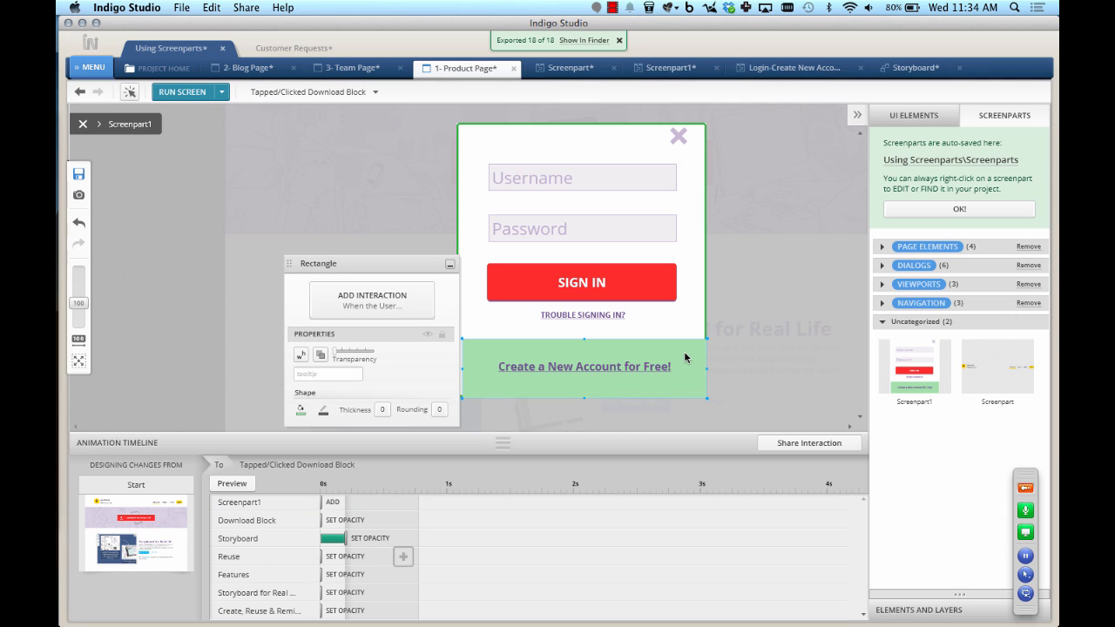
pyautogui.click(302, 411)
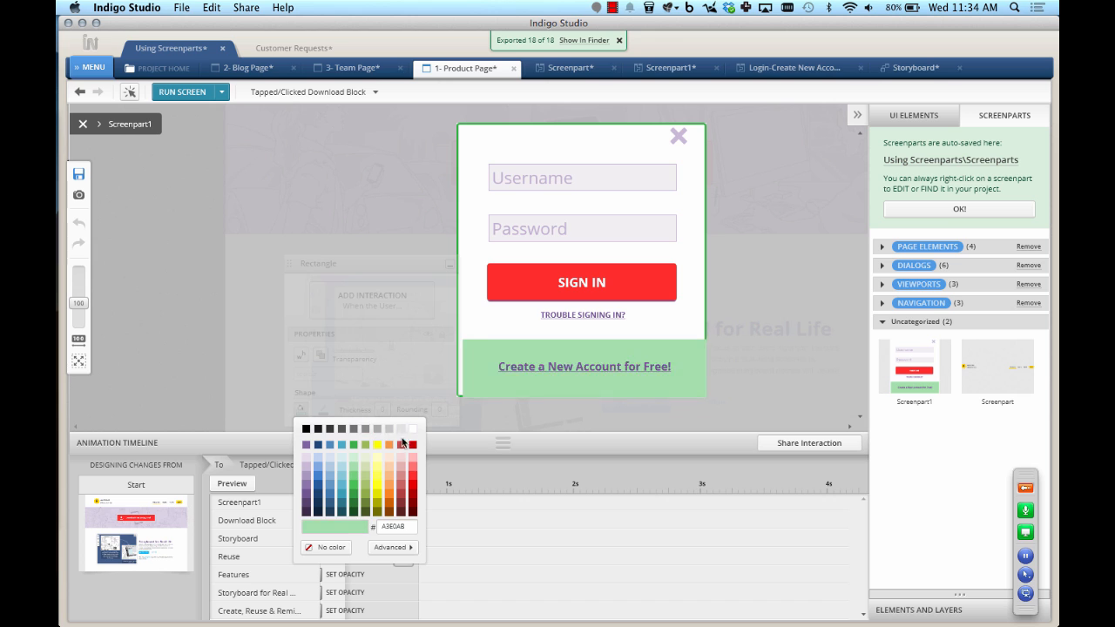
pyautogui.click(318, 470)
pyautogui.click(228, 247)
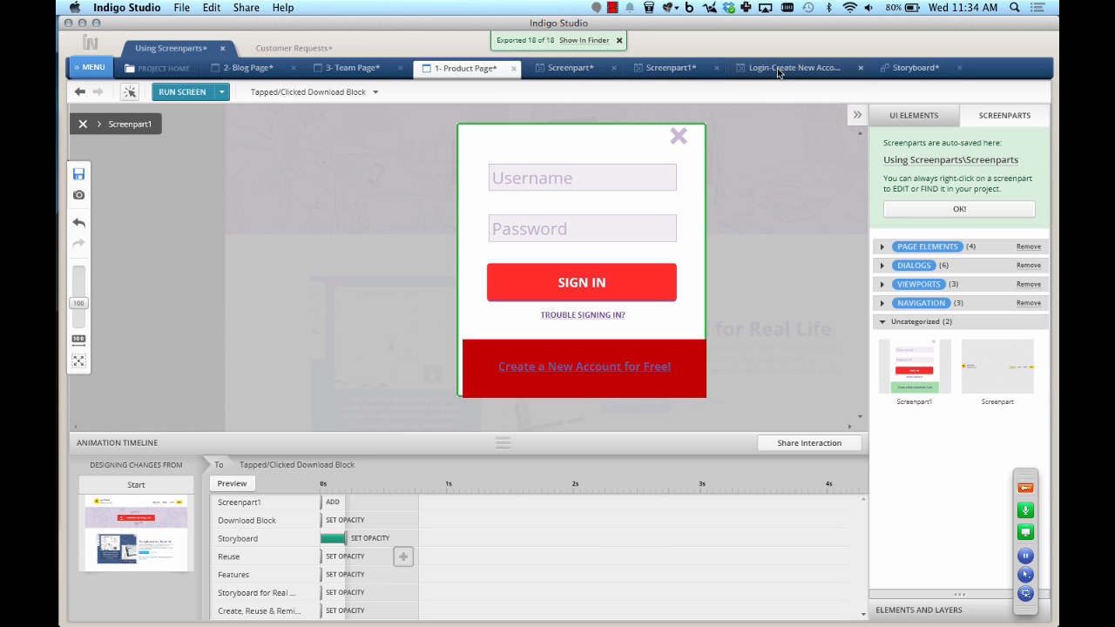
pyautogui.click(907, 68)
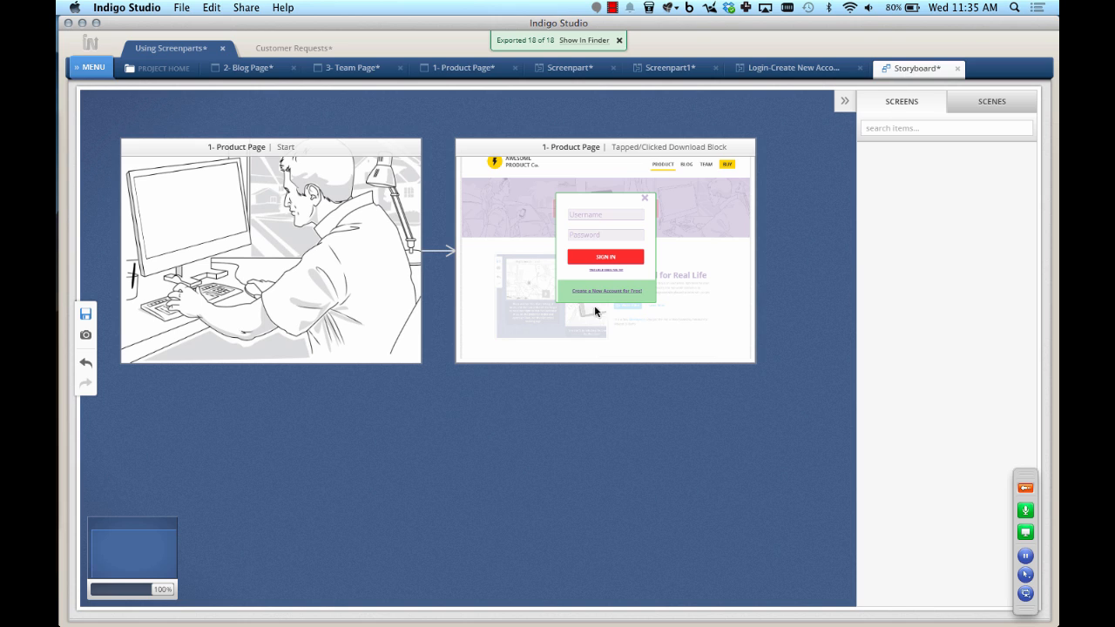